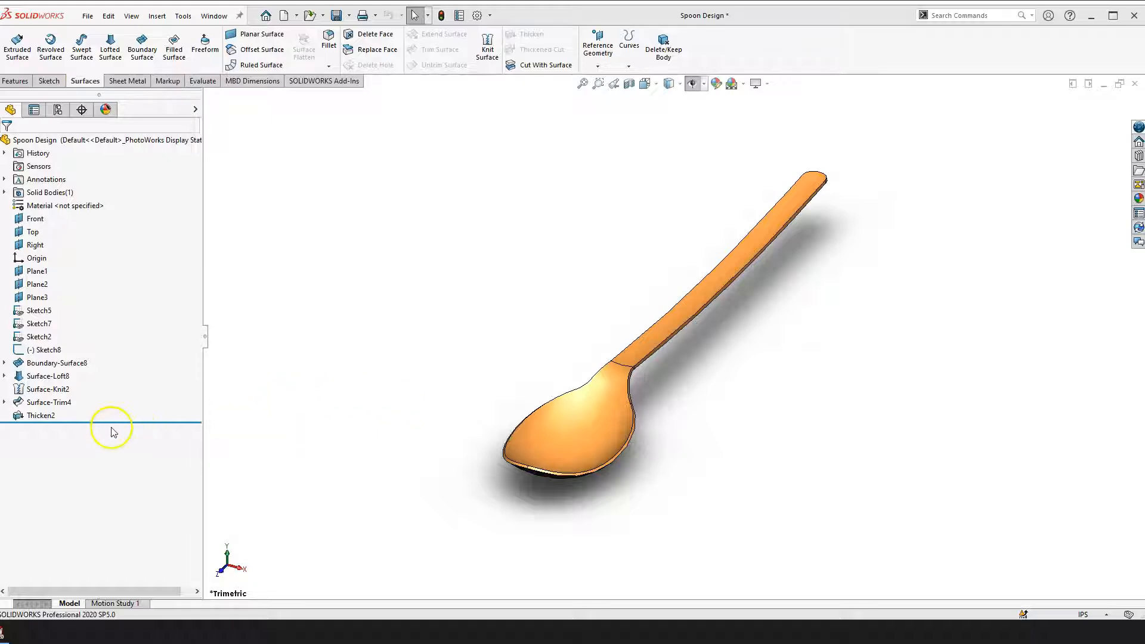
Delete the spoon's surface features from Boundary-Surface8 through Thicken2, including the loft, knit and trim, keeping the sketches and planes
click(40, 416)
ctrl+click(34, 403)
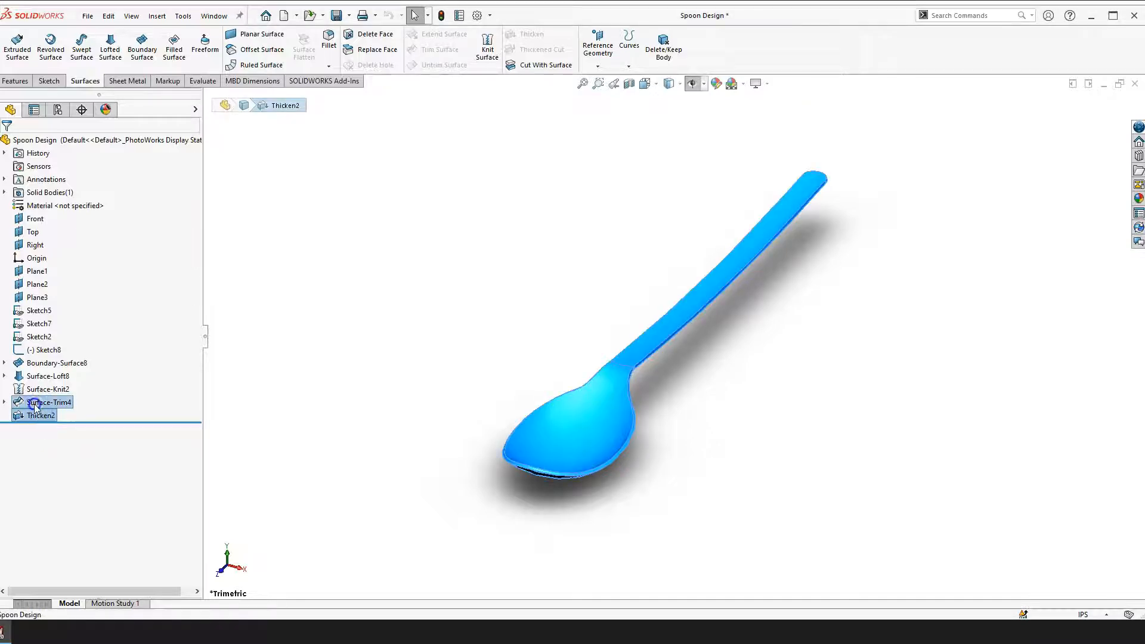
click(48, 375)
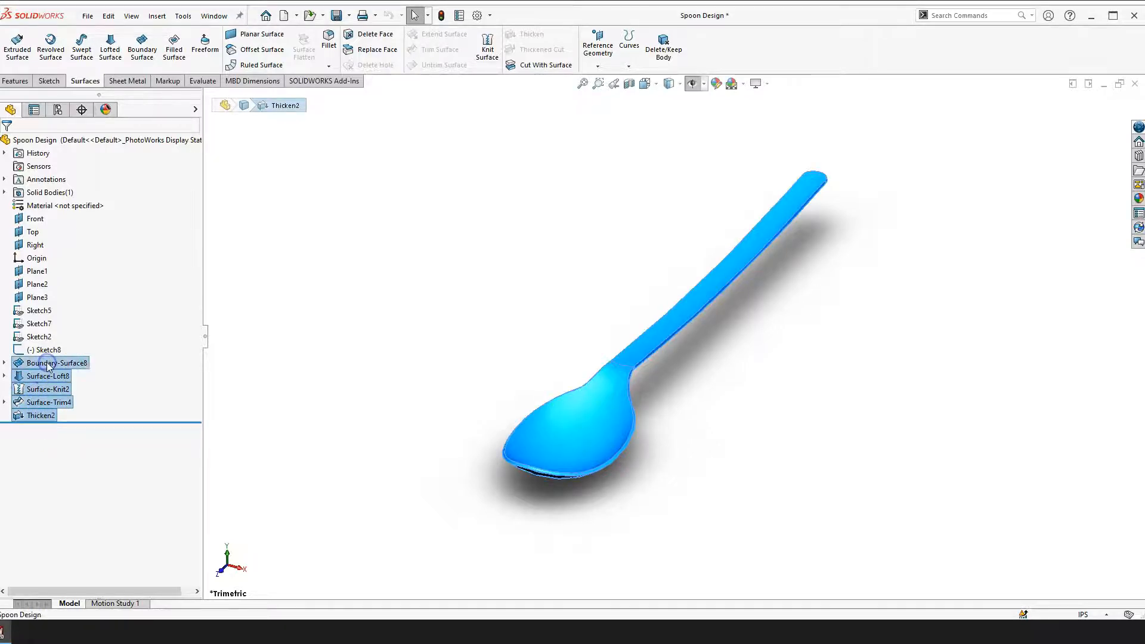
right_click(48, 374)
click(86, 393)
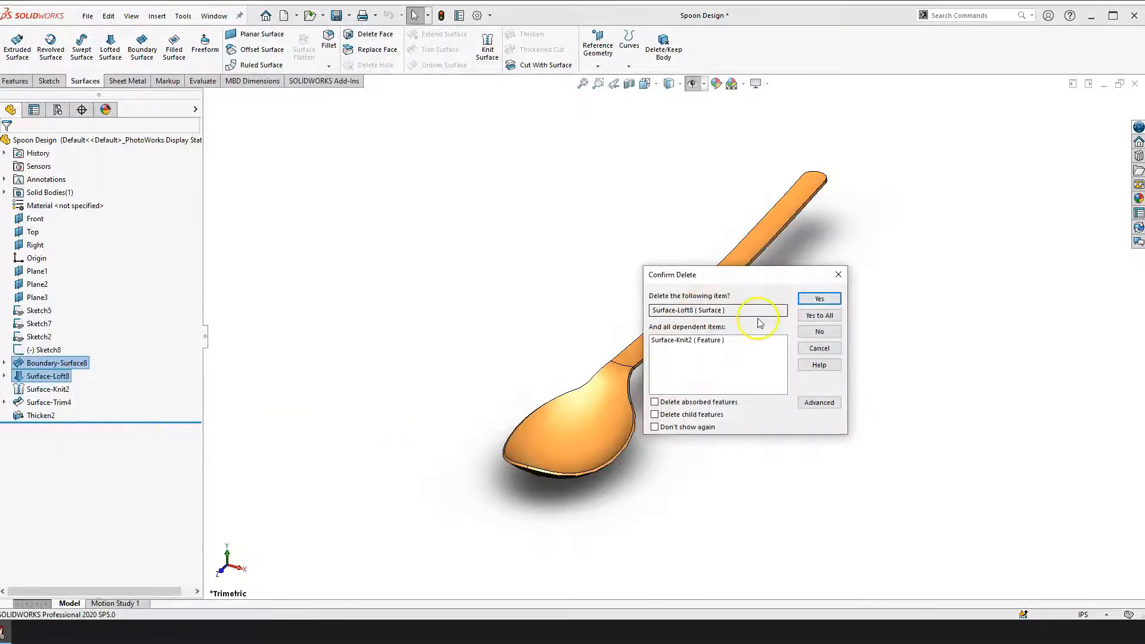
click(823, 301)
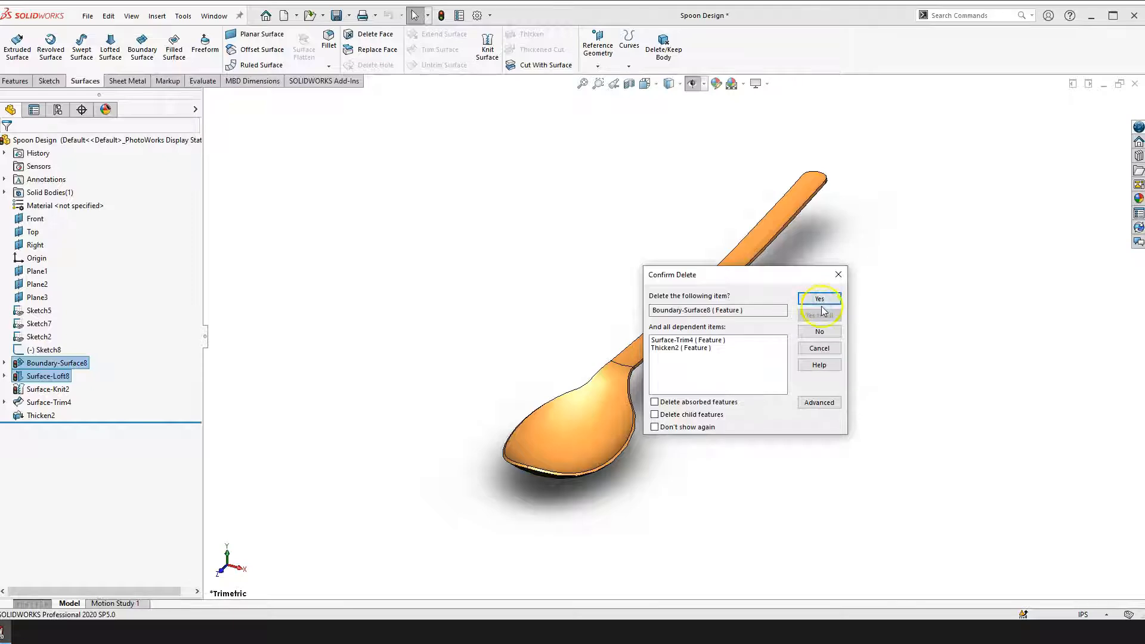
click(821, 303)
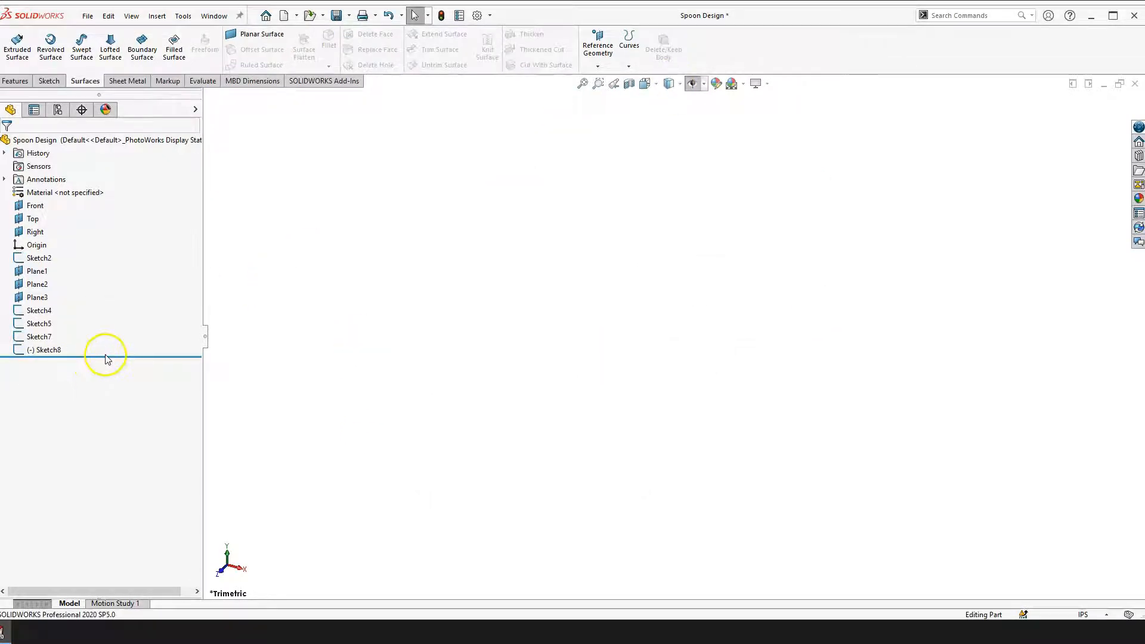
Roll the model back to just after Sketch2 and display the hidden sketch geometry and reference planes
drag(114, 356, 79, 265)
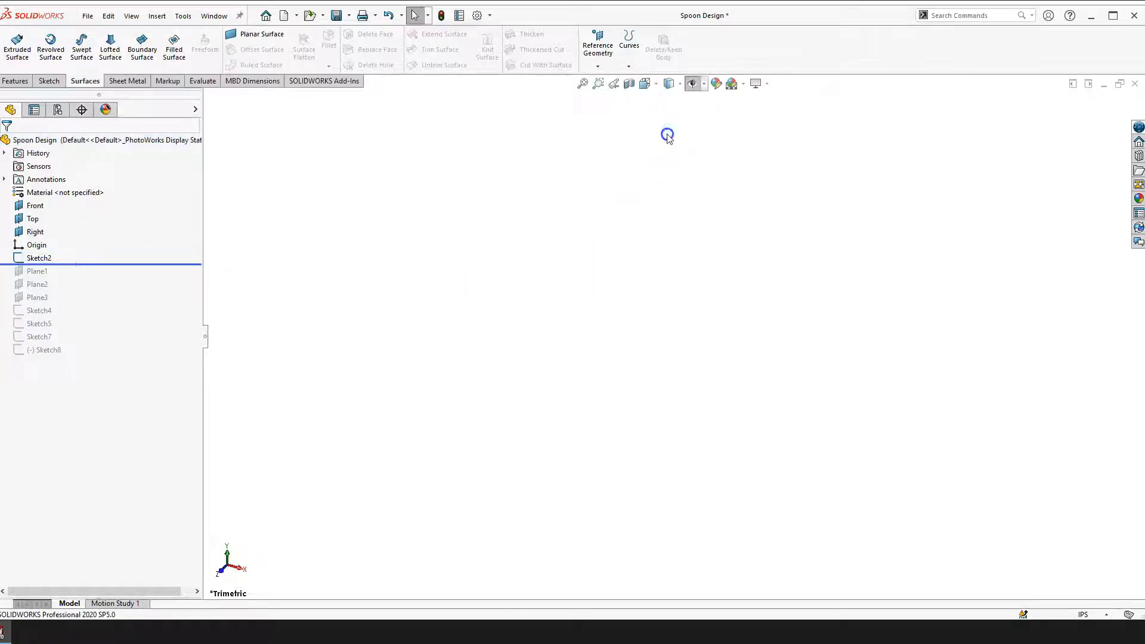
click(694, 86)
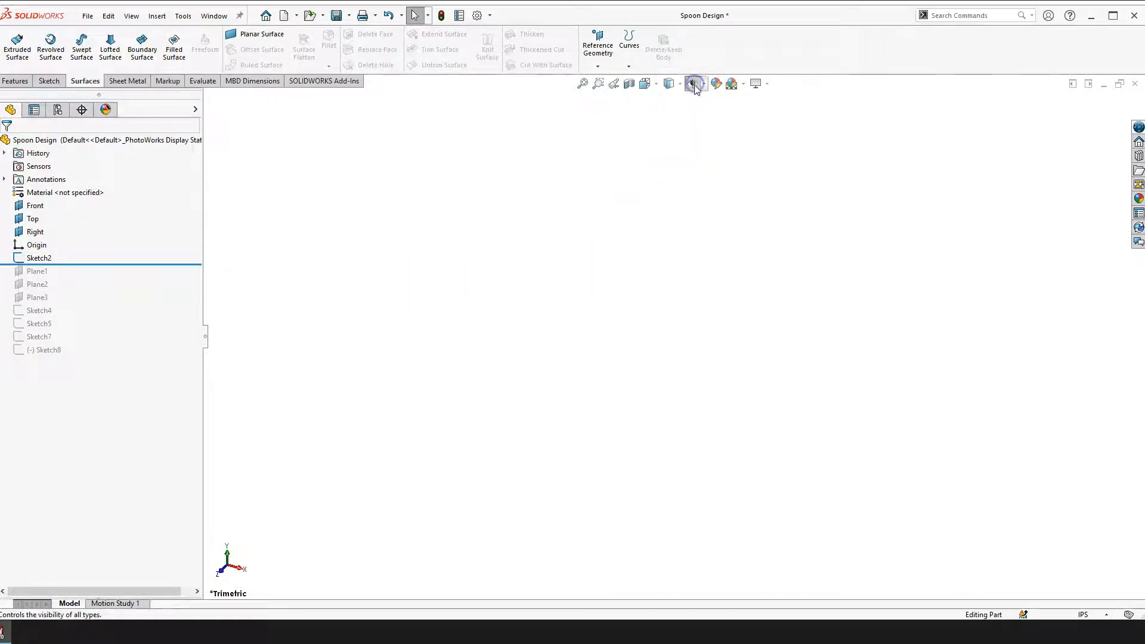
click(692, 100)
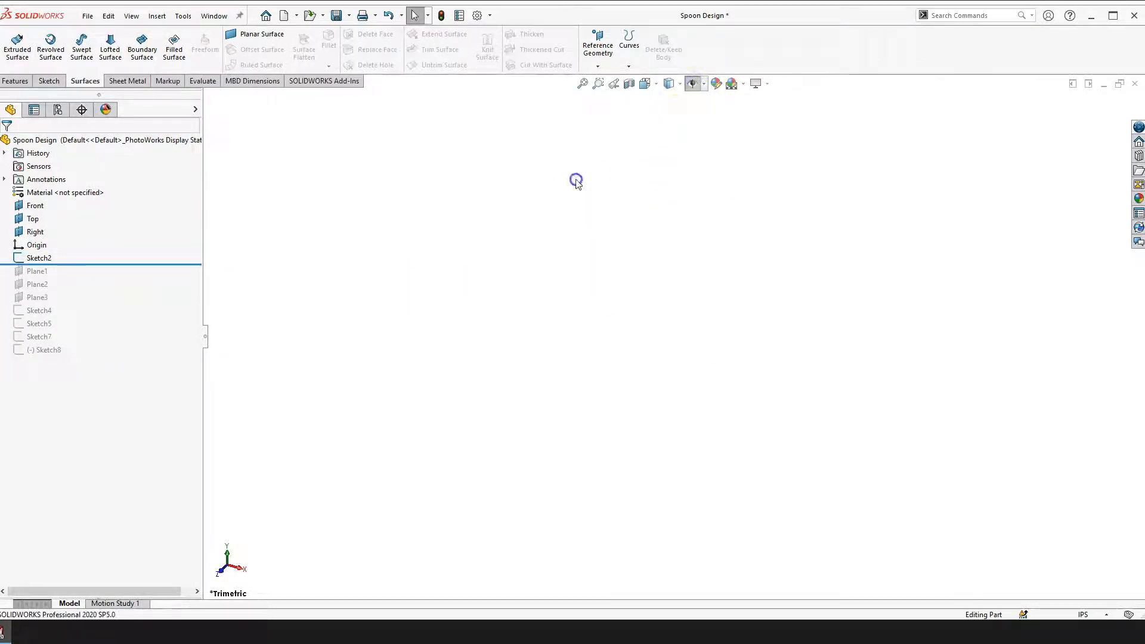
click(706, 86)
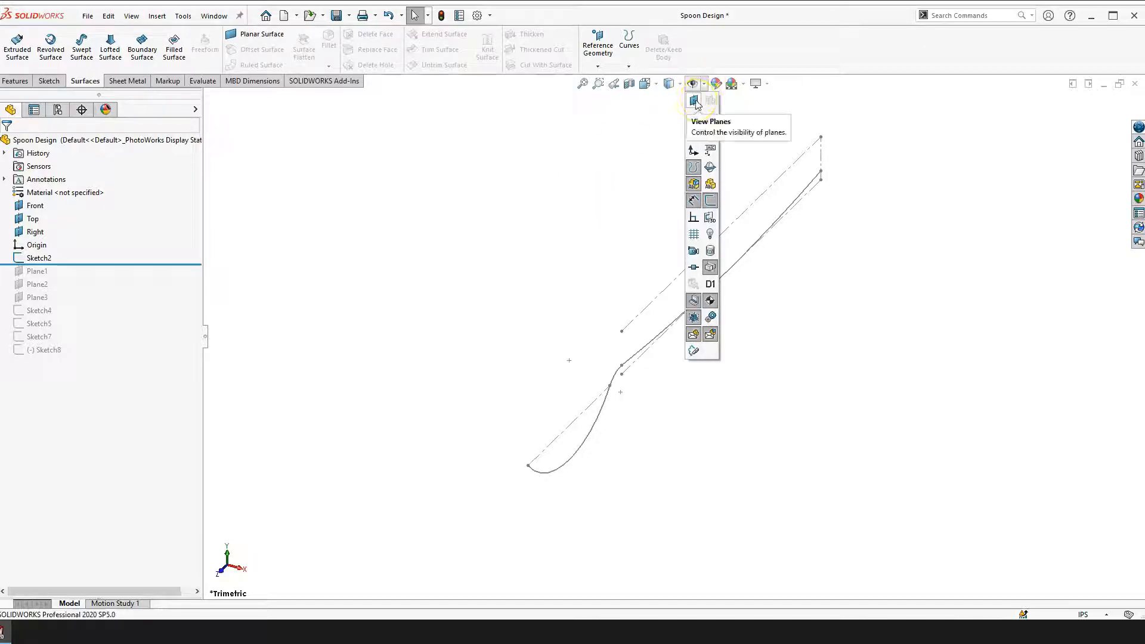
click(695, 101)
scroll(358, 480, up, 5)
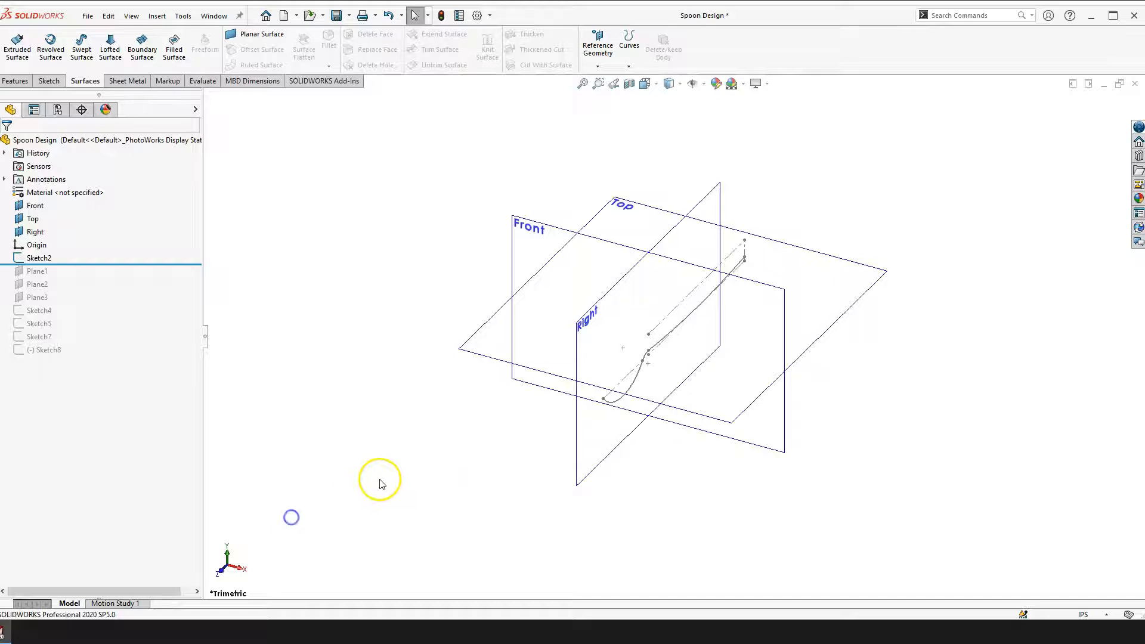
scroll(760, 340, down, 3)
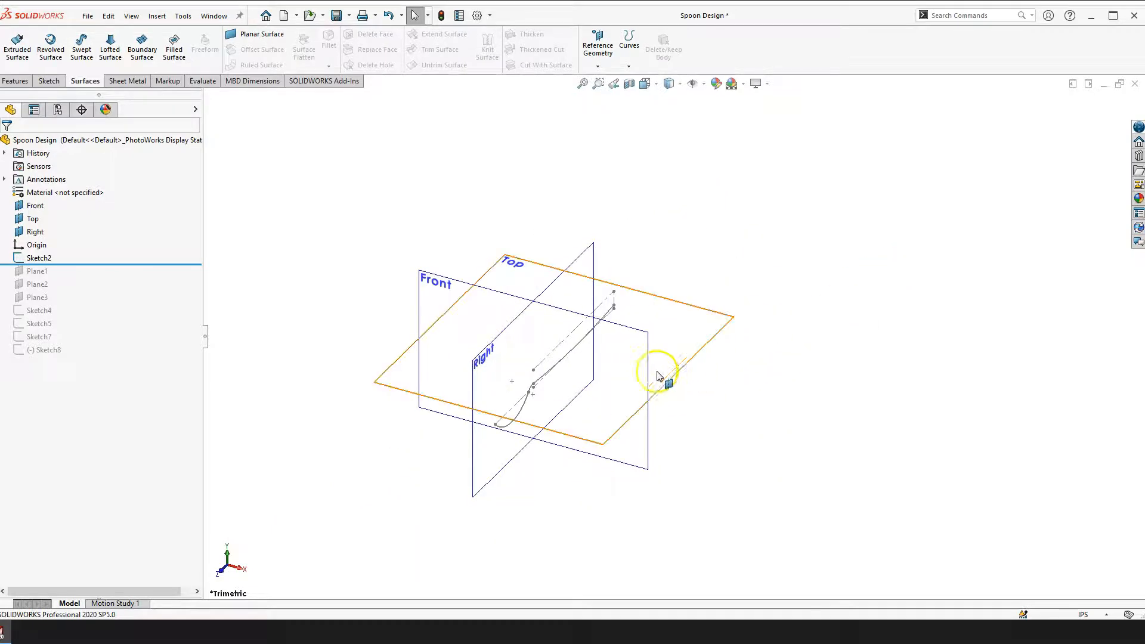
scroll(514, 362, down, 2)
scroll(514, 358, down, 2)
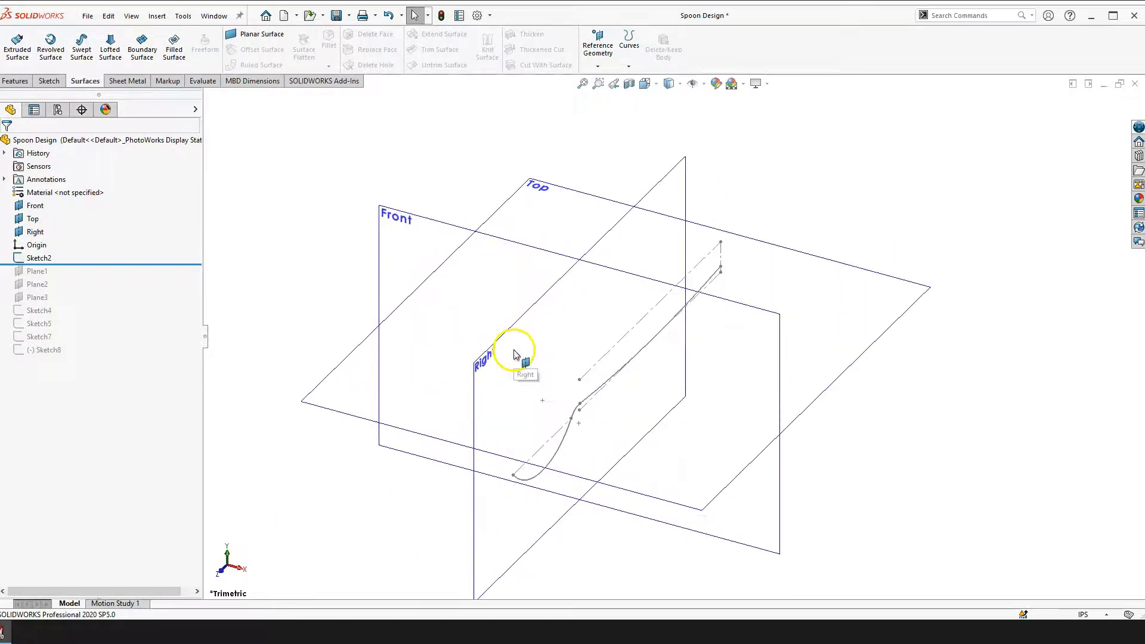
click(684, 192)
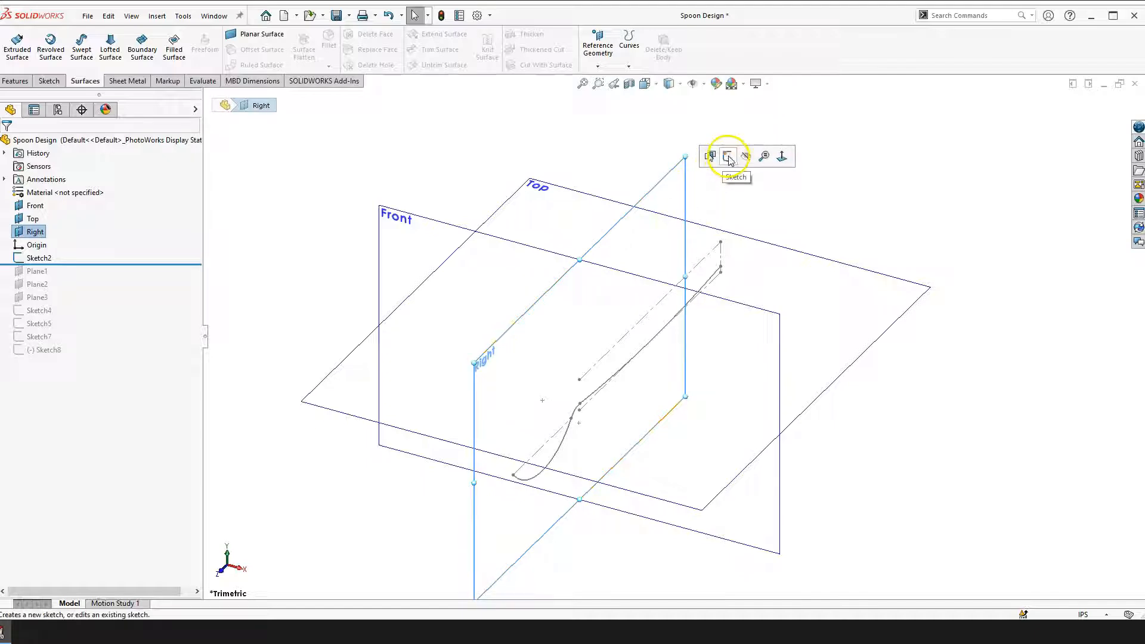
click(729, 157)
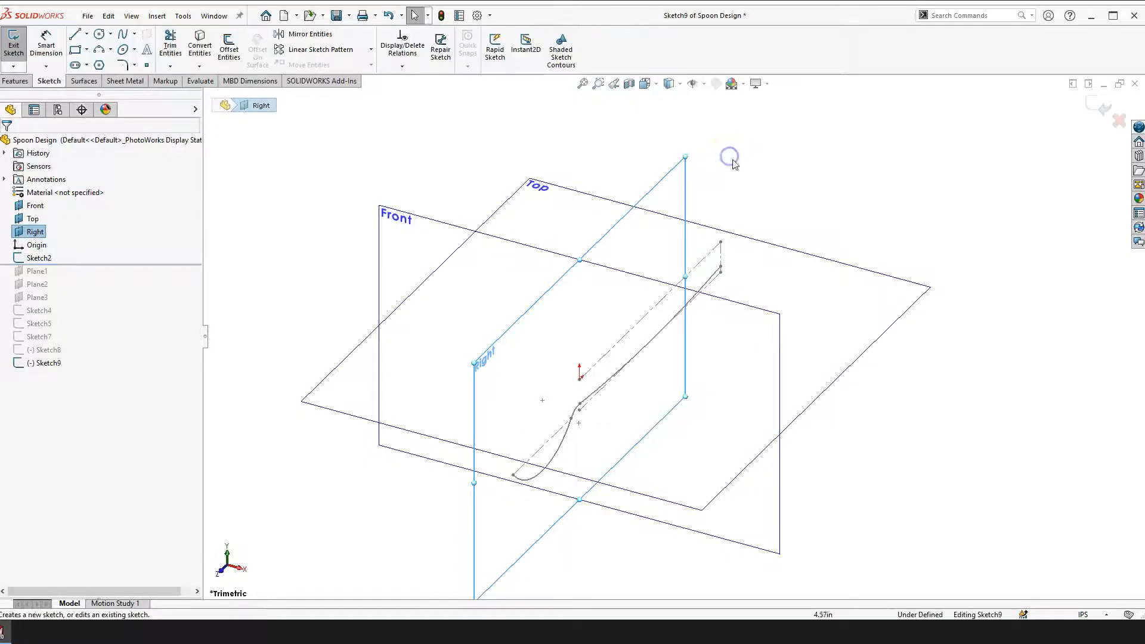
key(space)
click(803, 199)
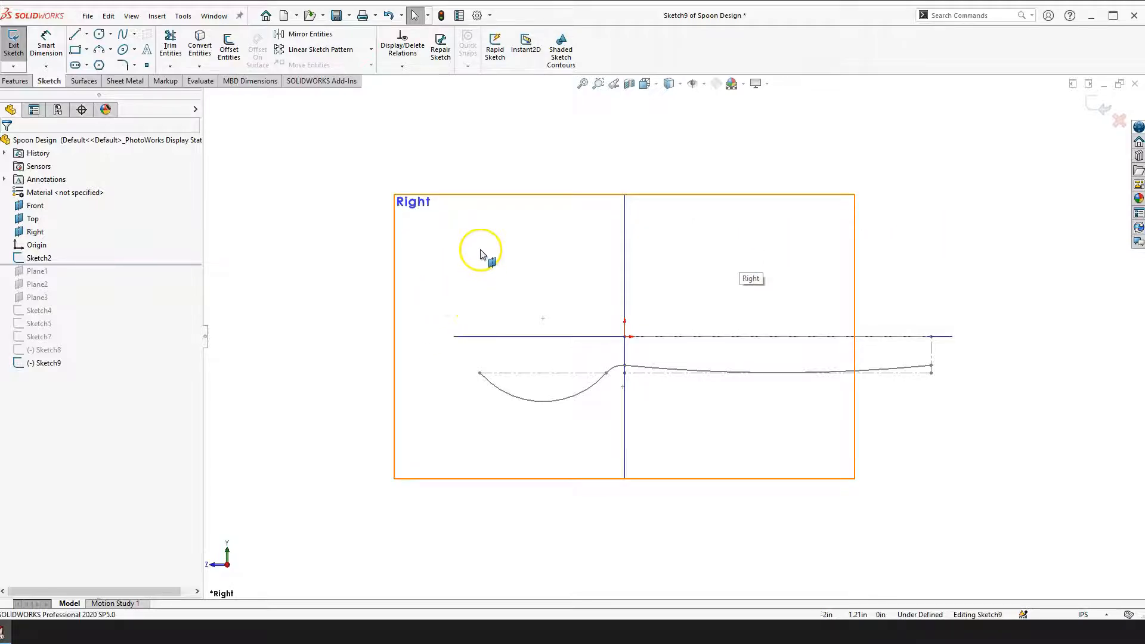
click(1119, 121)
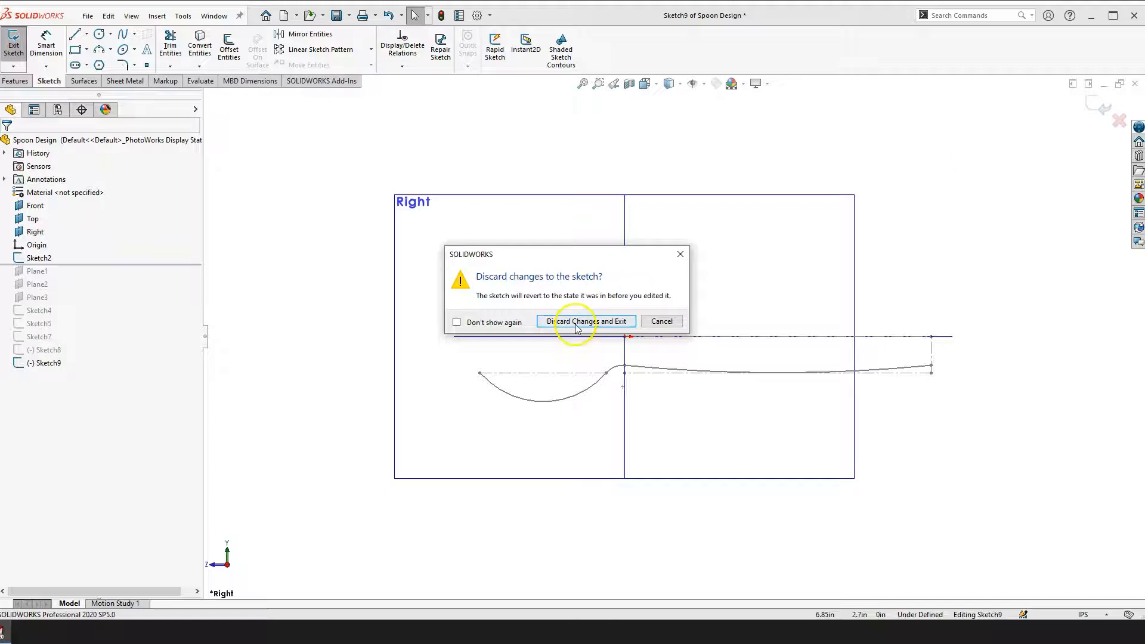
click(576, 321)
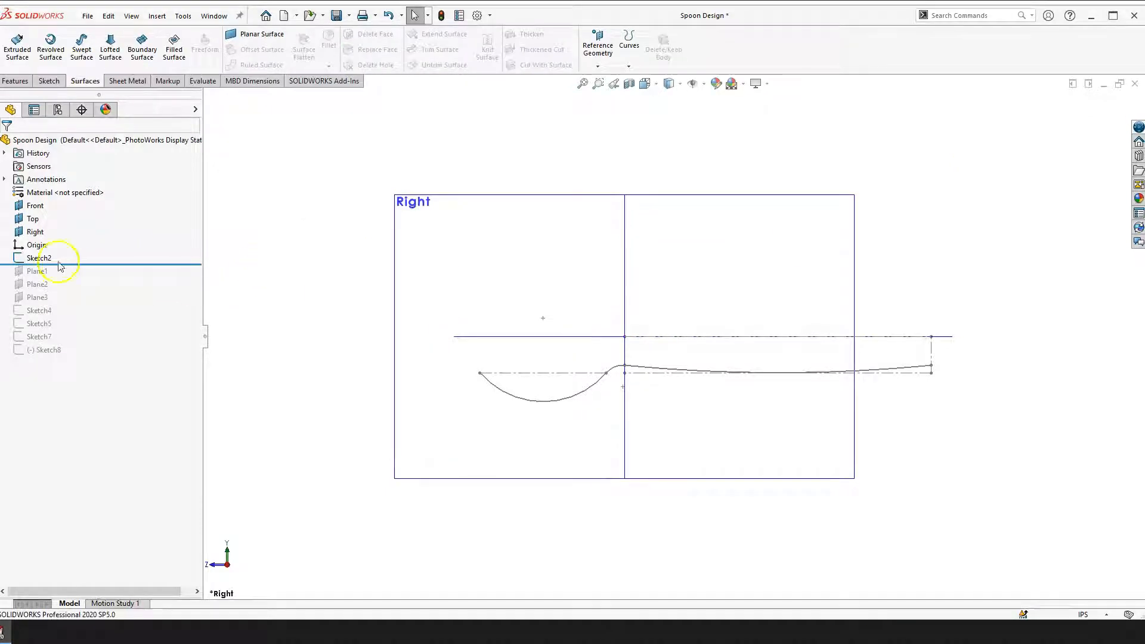
Open Sketch2, the spoon's side profile, for editing and hide the reference planes
click(39, 257)
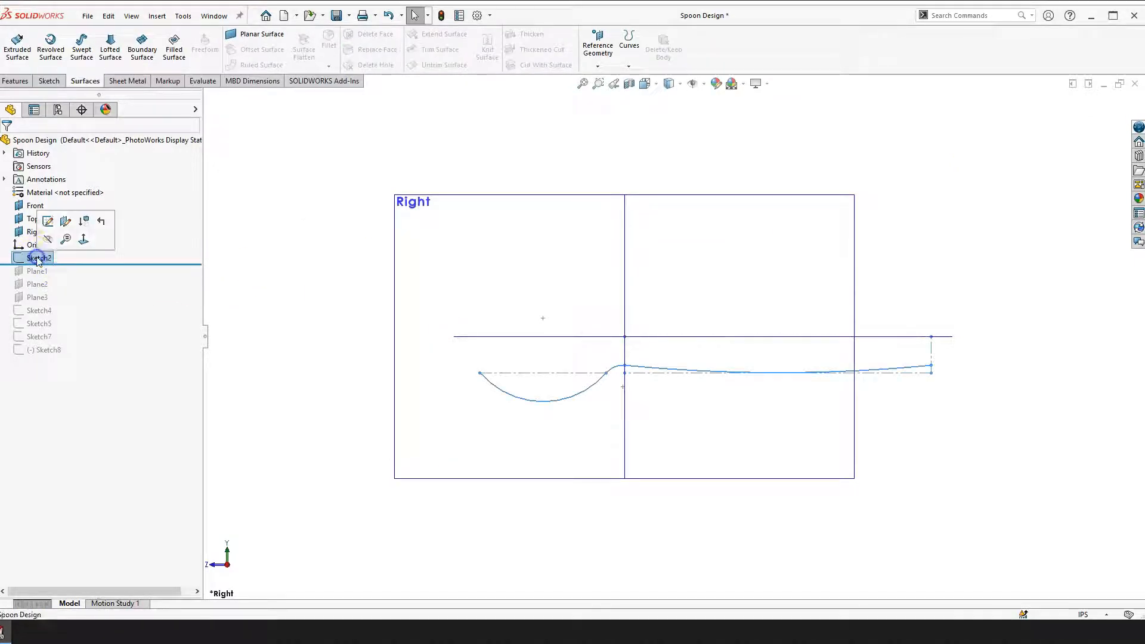
click(49, 225)
scroll(829, 418, up, 3)
scroll(703, 322, up, 4)
scroll(632, 352, down, 8)
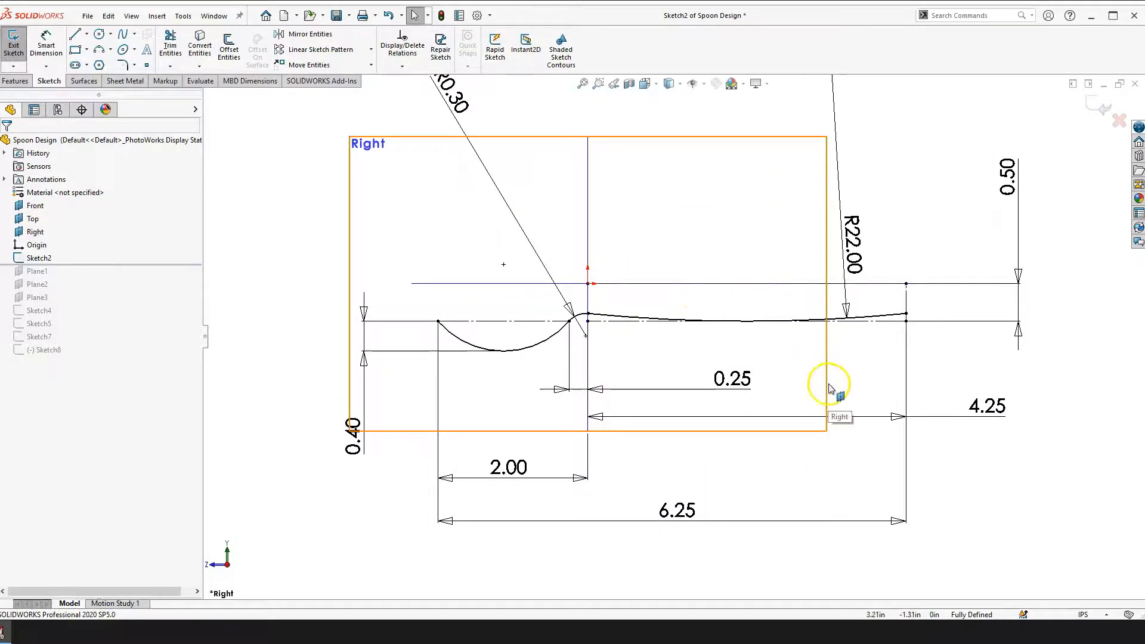
click(693, 85)
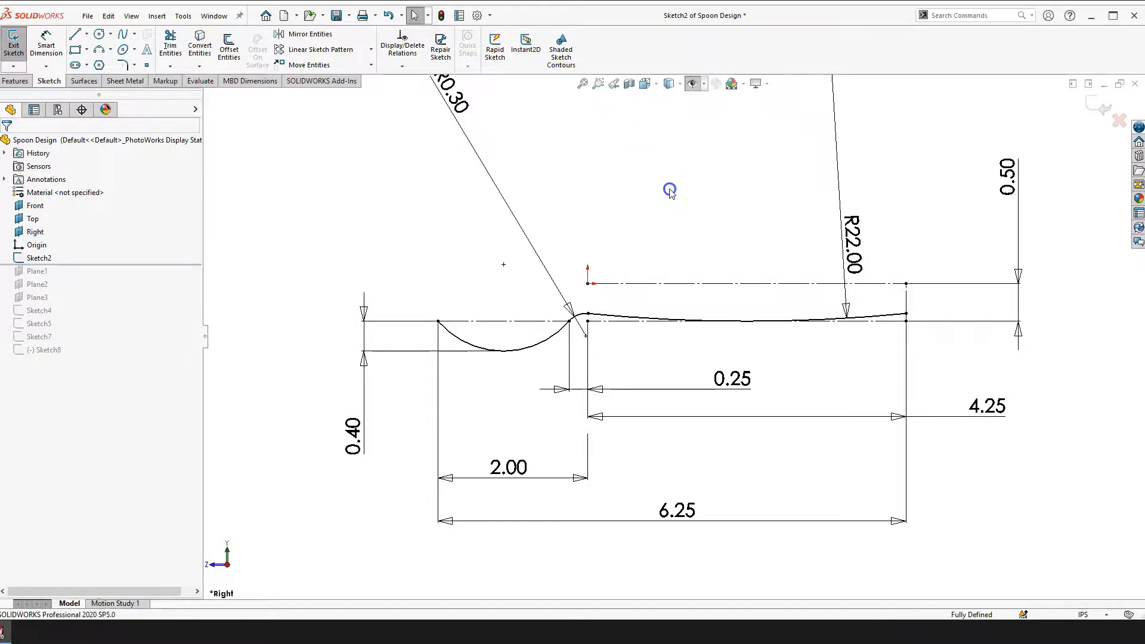
scroll(779, 263, down, 3)
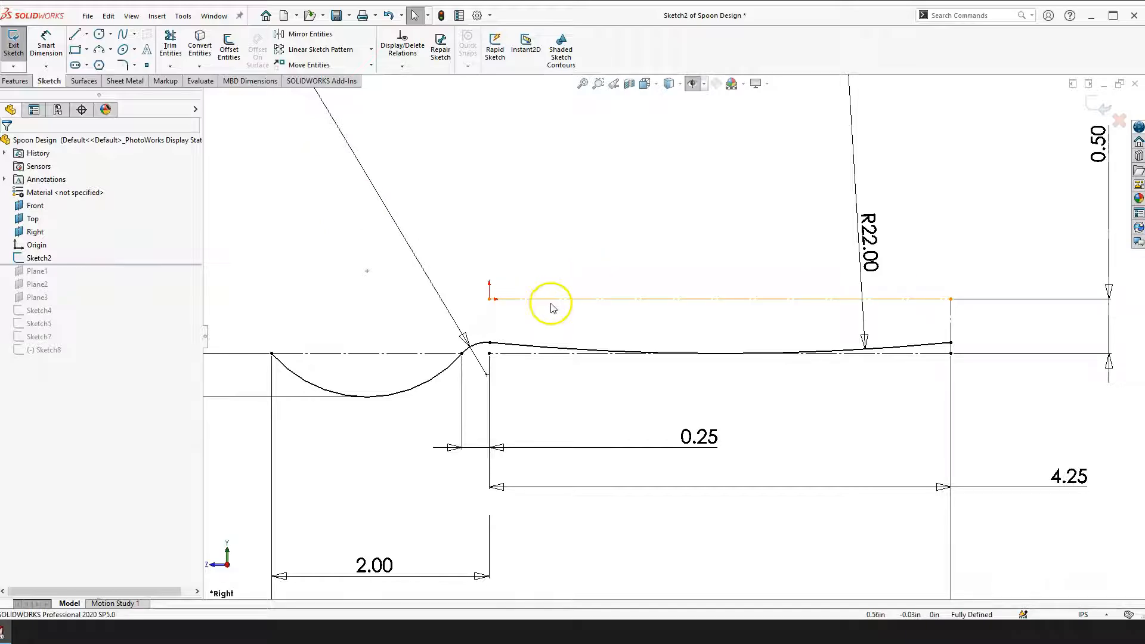
Draw a vertical 0.50 in line from the origin down to the end of the handle's lower centerline and make it construction geometry
click(75, 37)
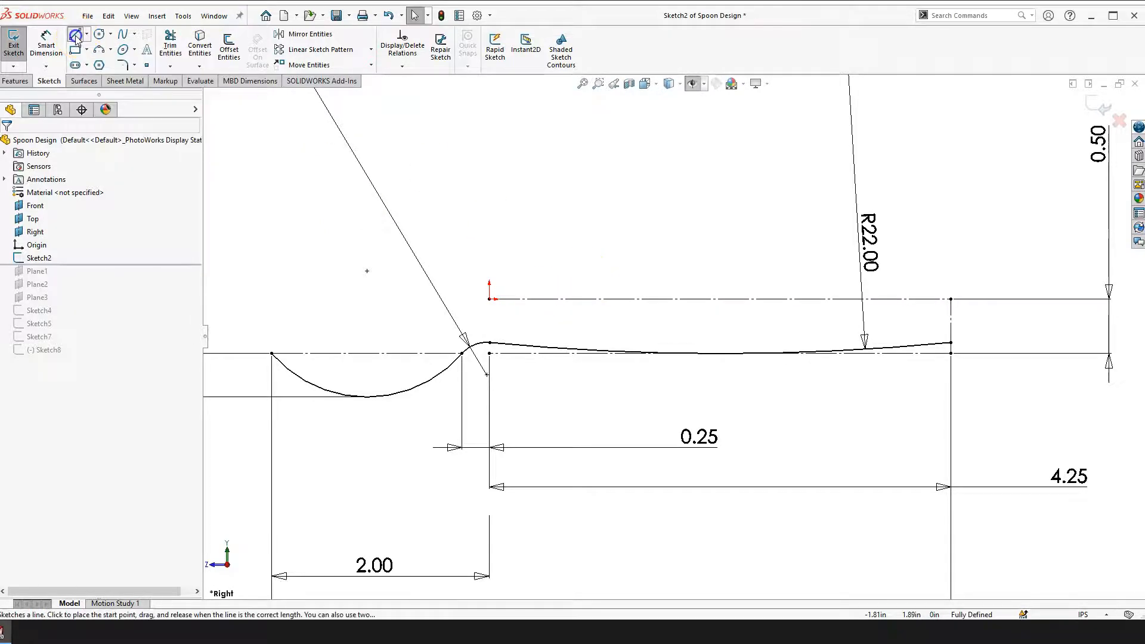
drag(489, 299, 951, 299)
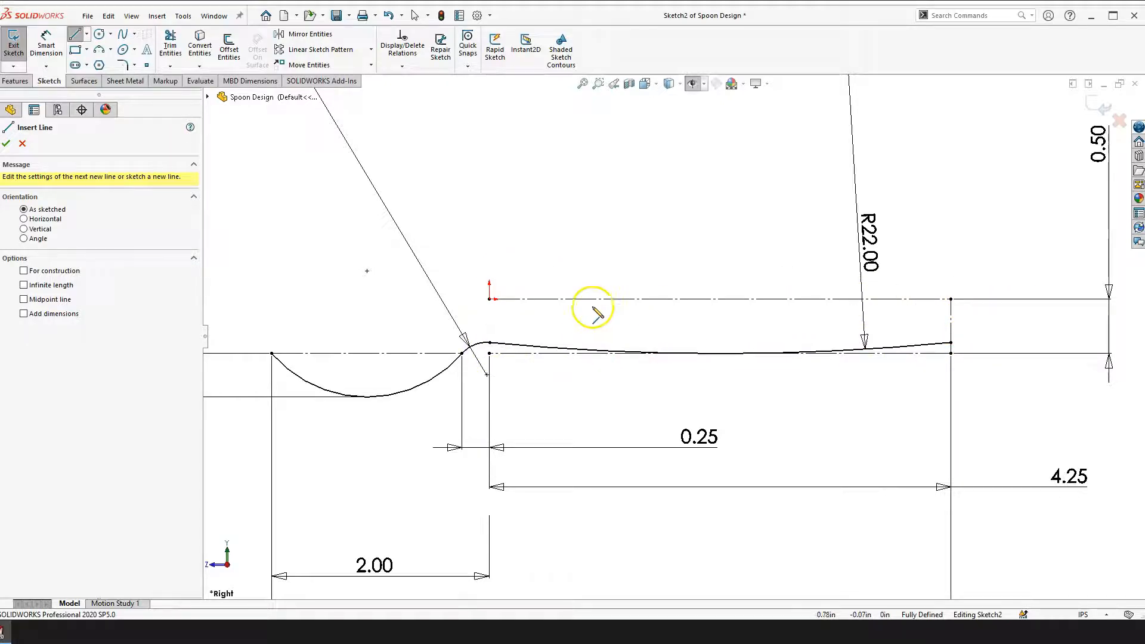
click(489, 299)
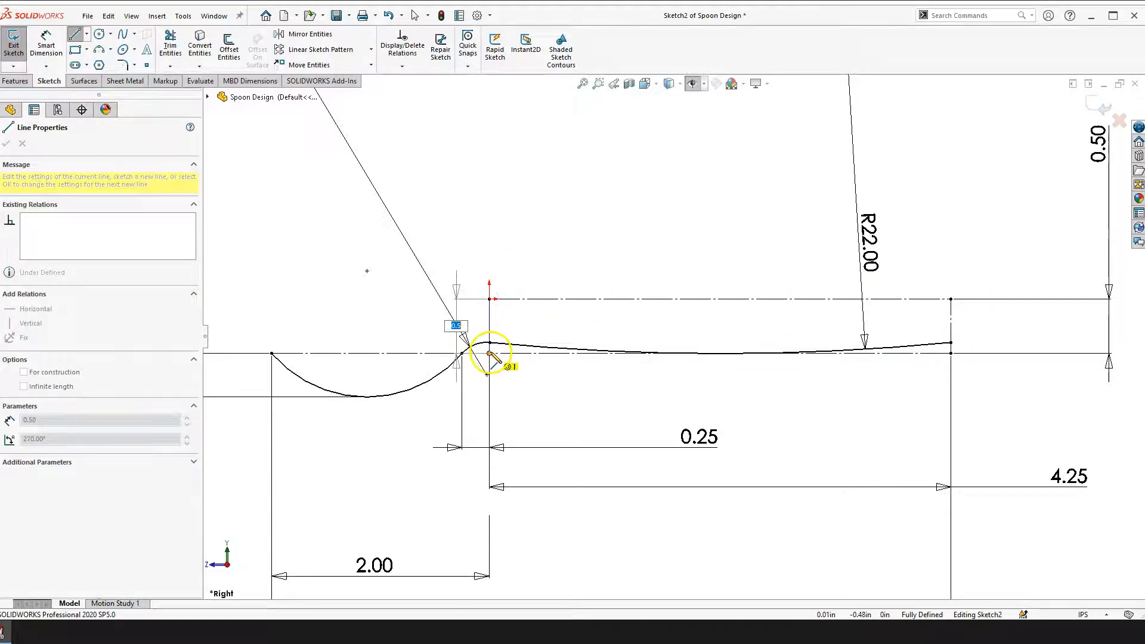
click(489, 353)
key(Escape)
click(495, 315)
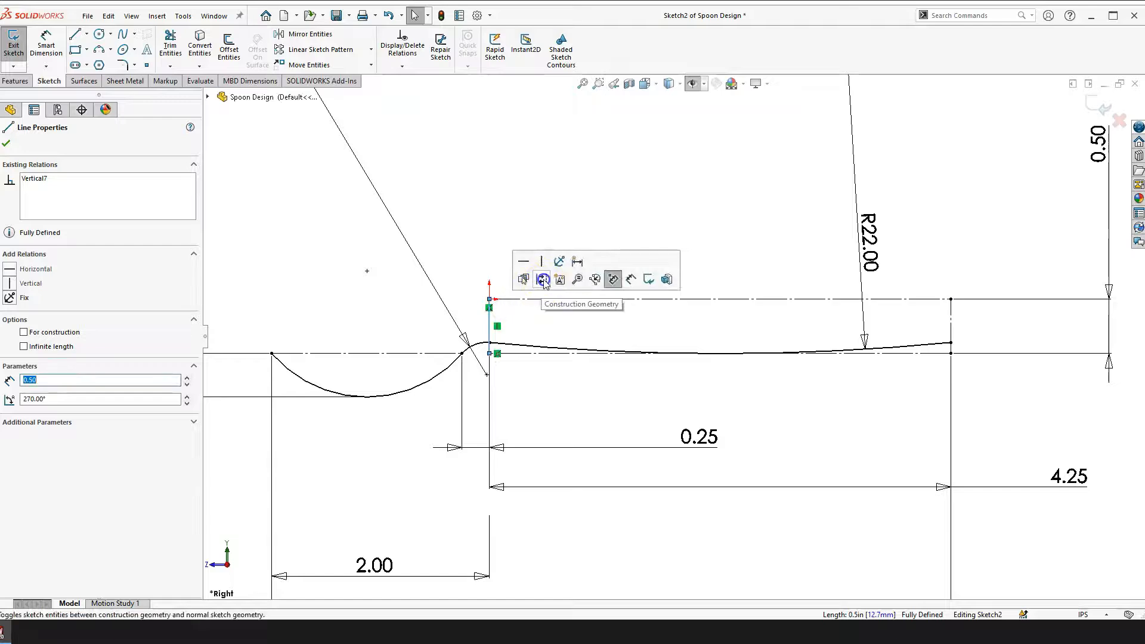
click(507, 198)
scroll(897, 318, down, 2)
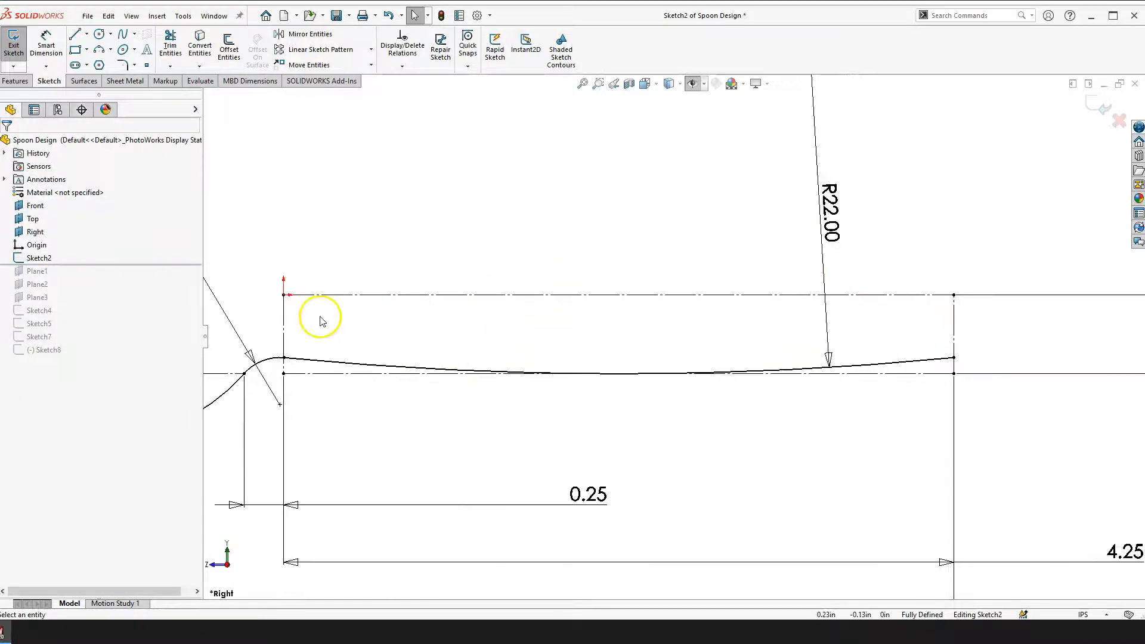
click(291, 296)
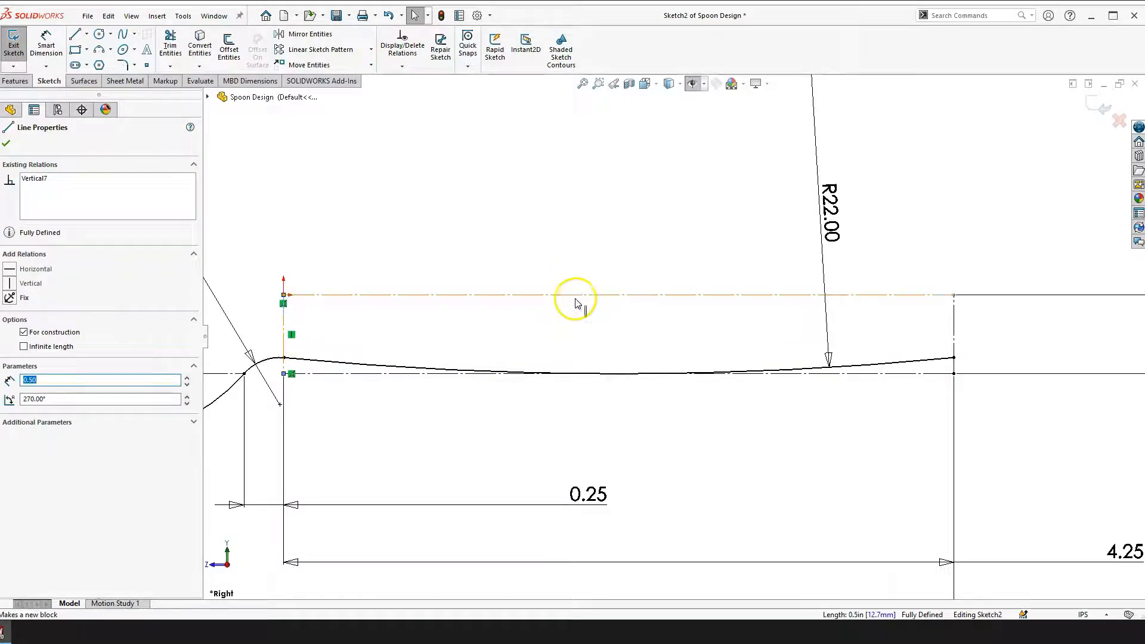
click(933, 374)
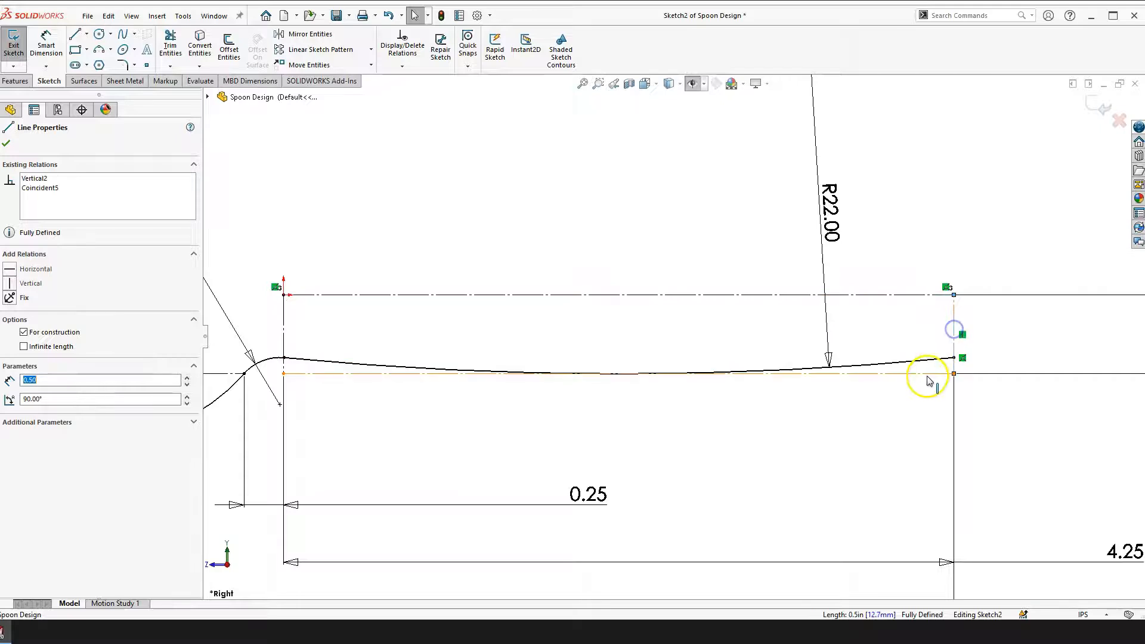
scroll(762, 422, up, 6)
click(660, 263)
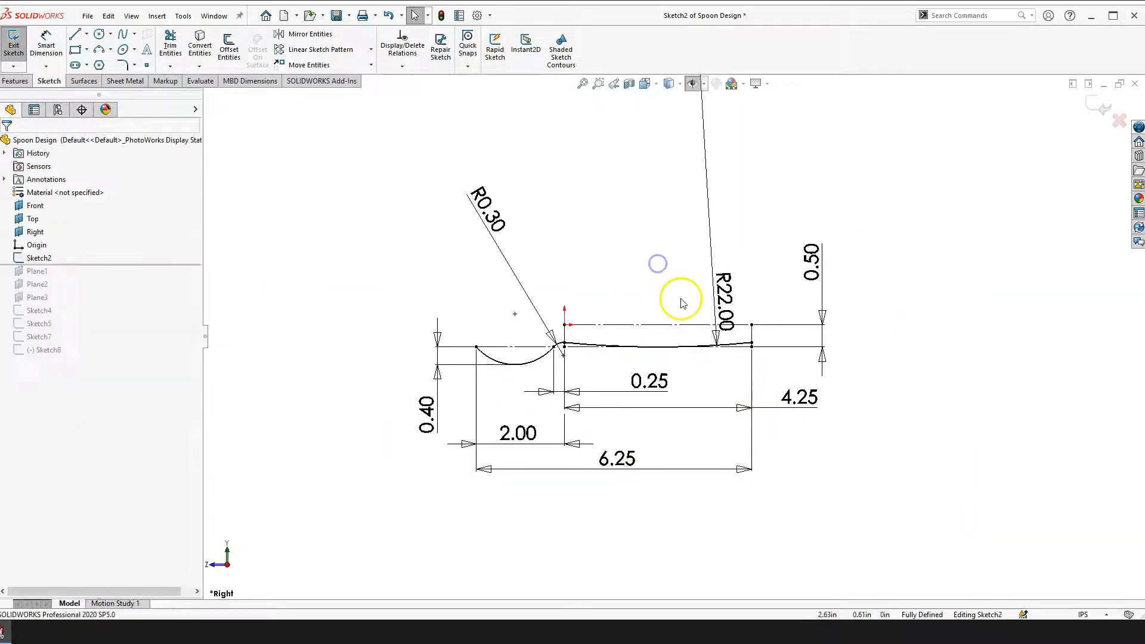
Delete the bowl's 0.40 depth, the neck's R0.30 radius and the 2.00 length dimension from the profile sketch
scroll(766, 320, down, 2)
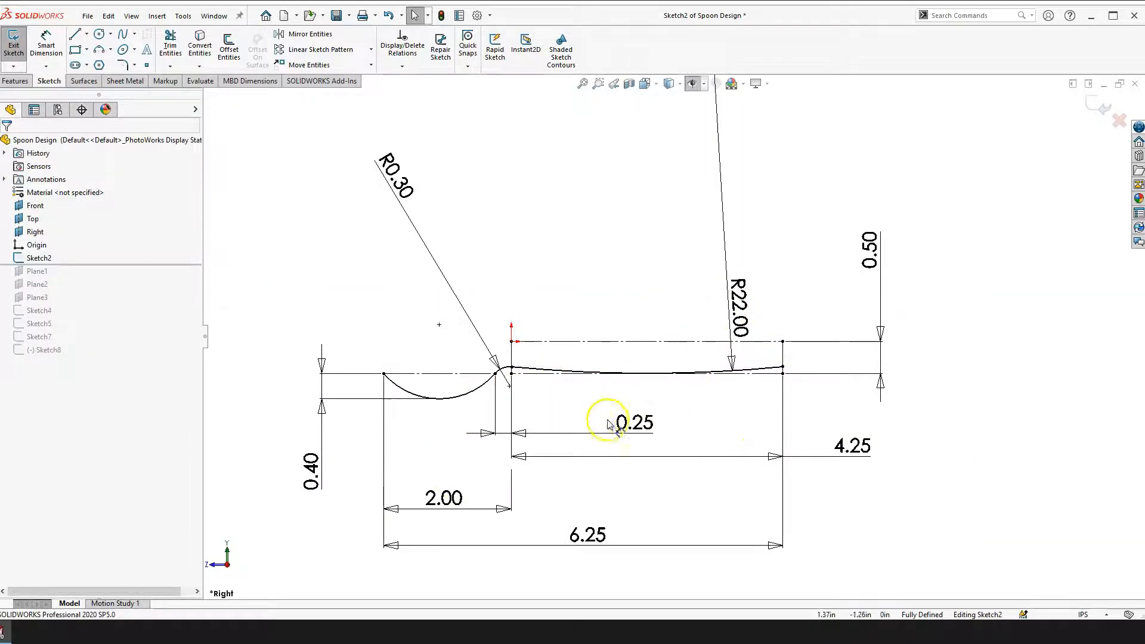
click(325, 432)
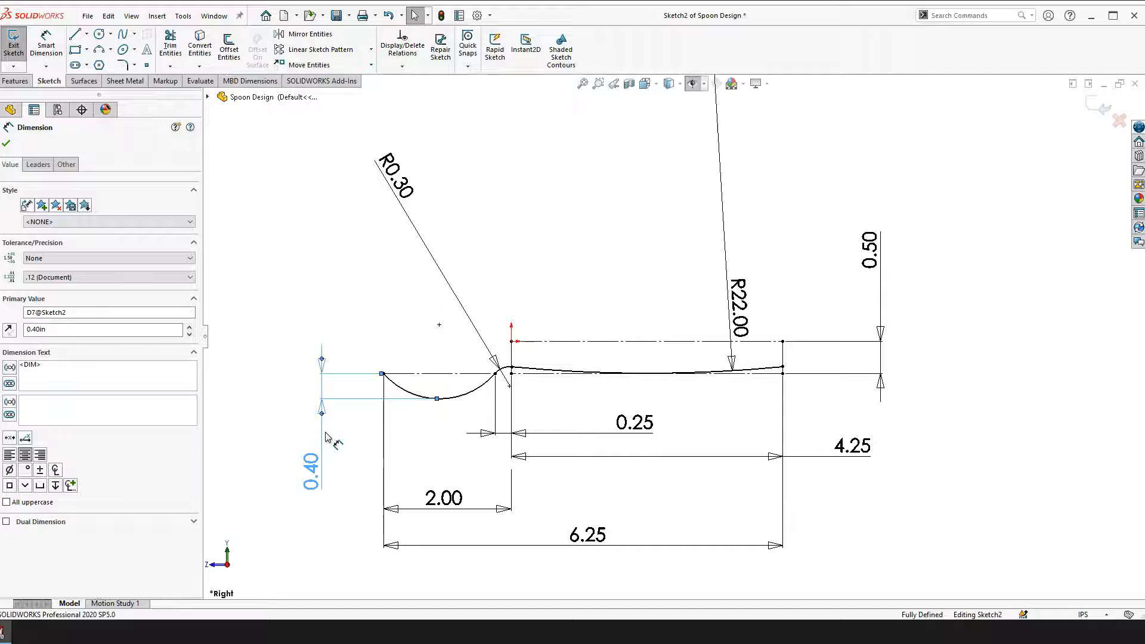
key(Delete)
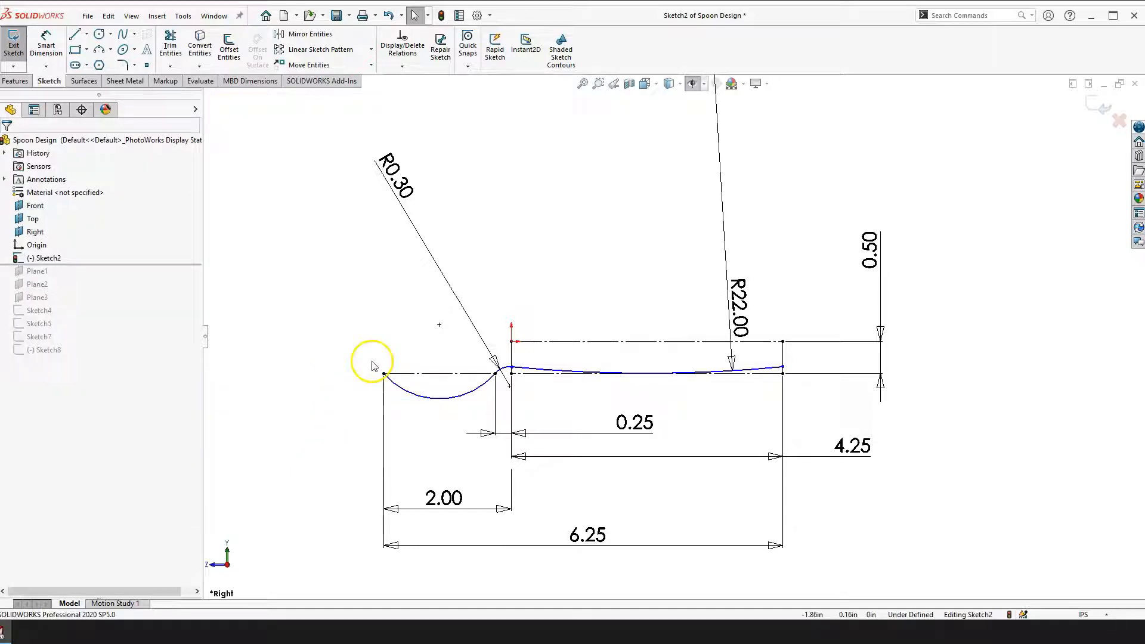
click(445, 280)
key(Delete)
click(459, 498)
key(Delete)
Delete the 0.25 neck offset, 4.25 handle length and 6.25 overall length dimensions from the profile sketch
click(552, 434)
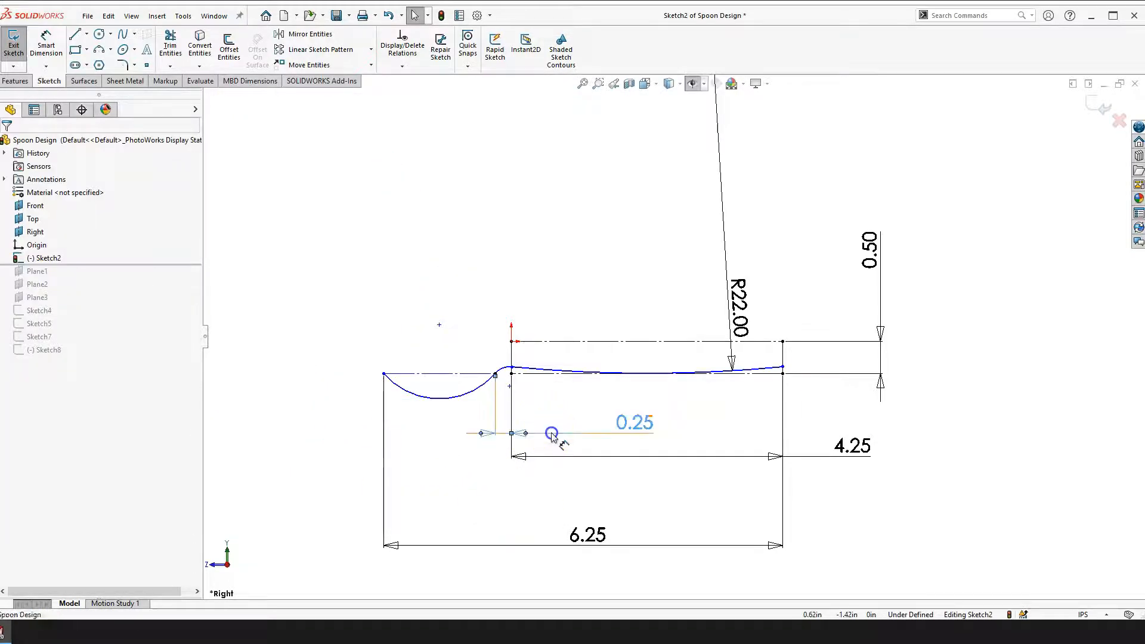
key(Delete)
click(562, 459)
key(Delete)
click(725, 544)
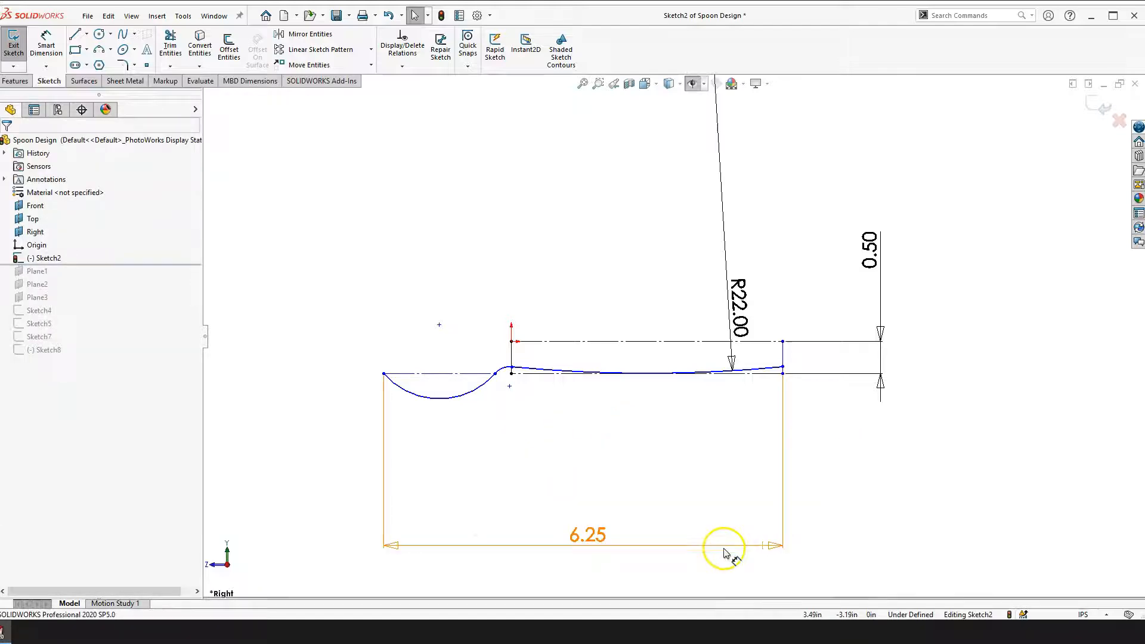
key(Delete)
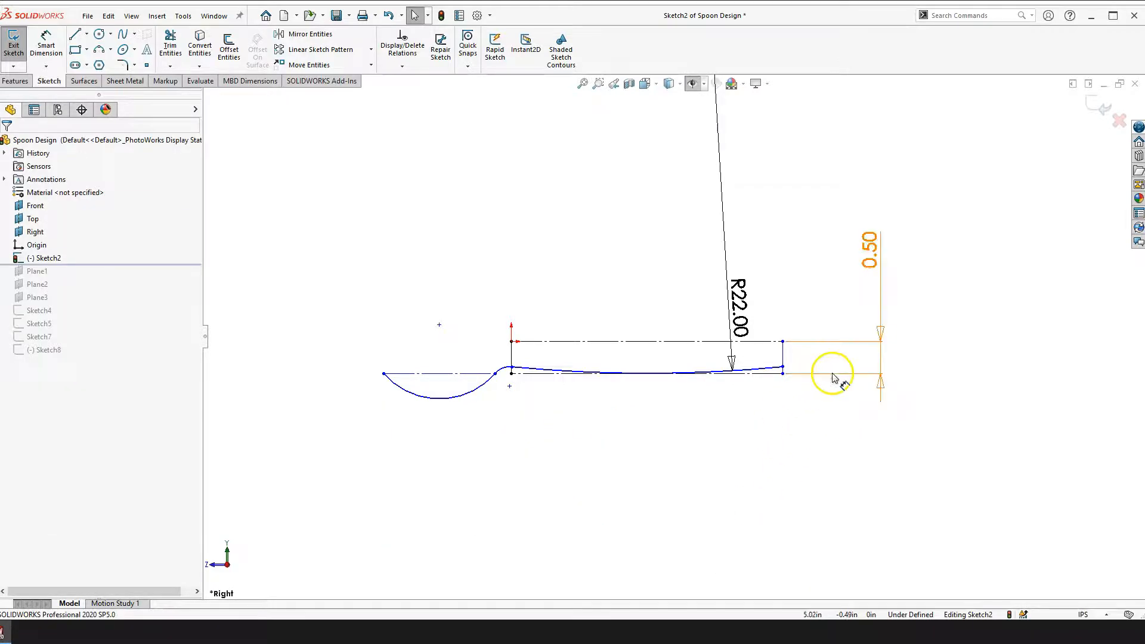
Delete the 0.50 height dimension at the handle's end from the profile sketch
key(Delete)
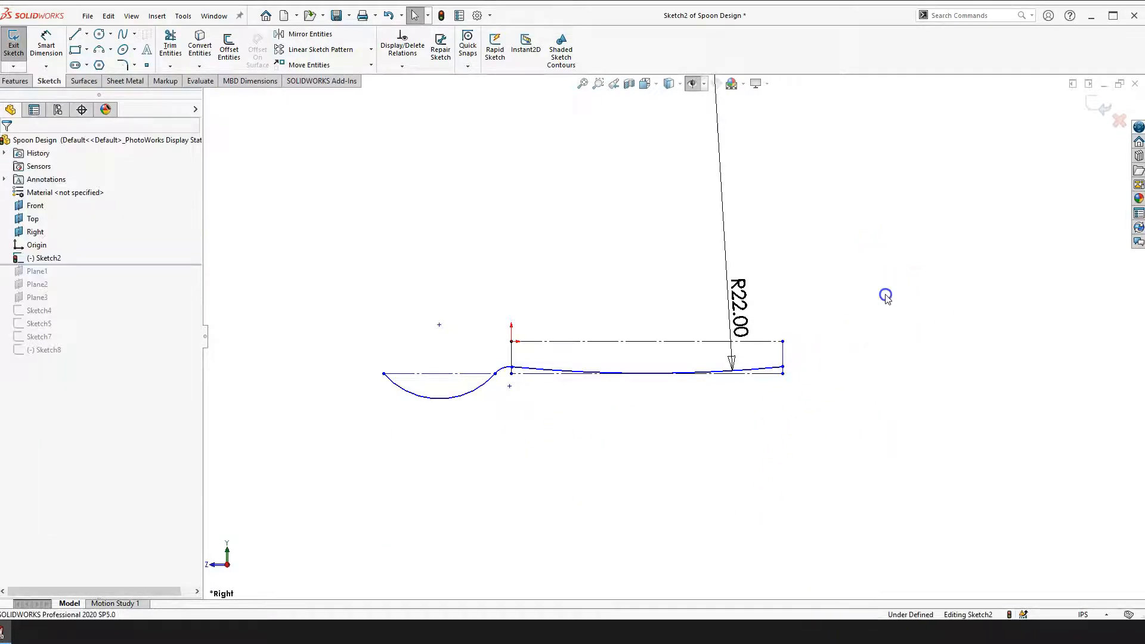
scroll(686, 345, down, 4)
scroll(398, 325, down, 1)
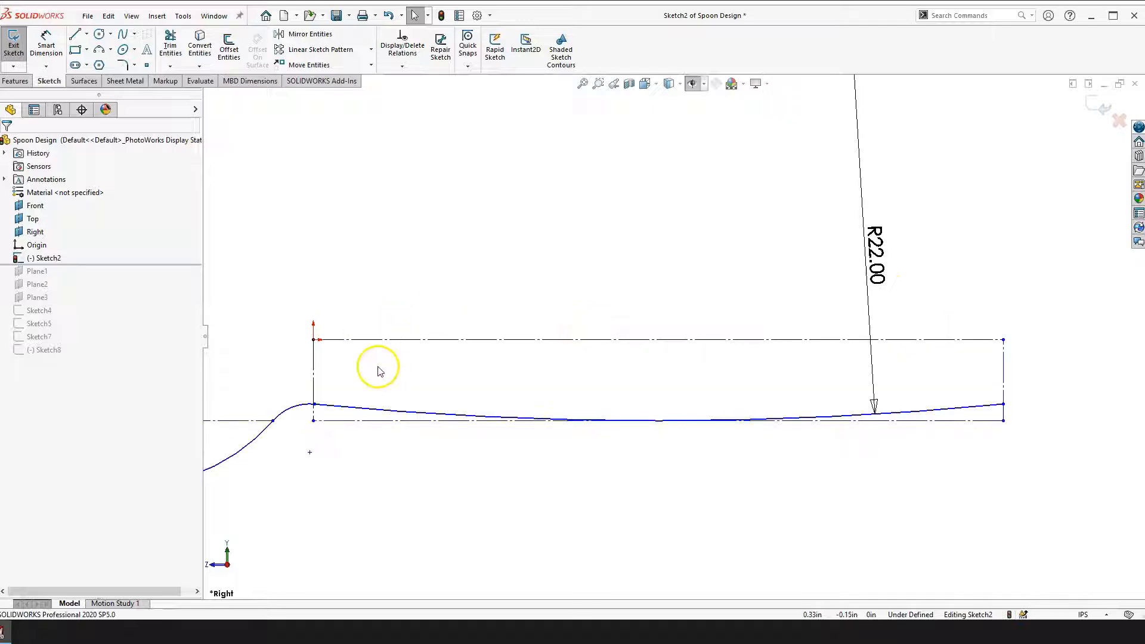
Look at the unit systems available for the document and close the list without choosing one
scroll(379, 359, down, 3)
scroll(346, 361, up, 4)
scroll(881, 400, down, 2)
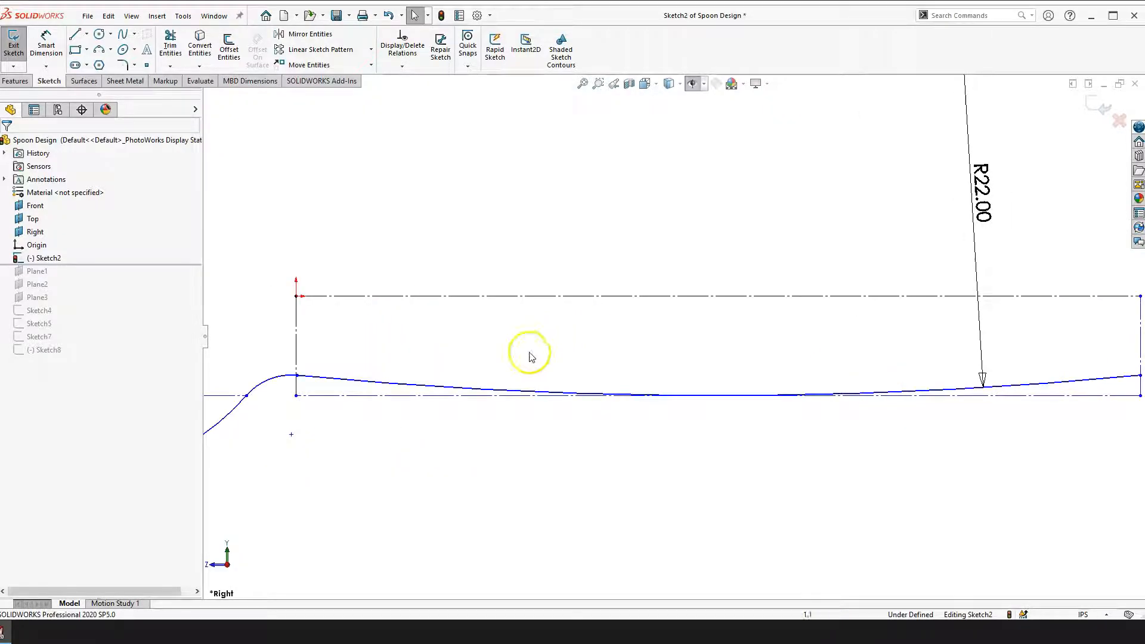
scroll(429, 301, up, 2)
scroll(887, 366, down, 2)
scroll(1014, 358, up, 1)
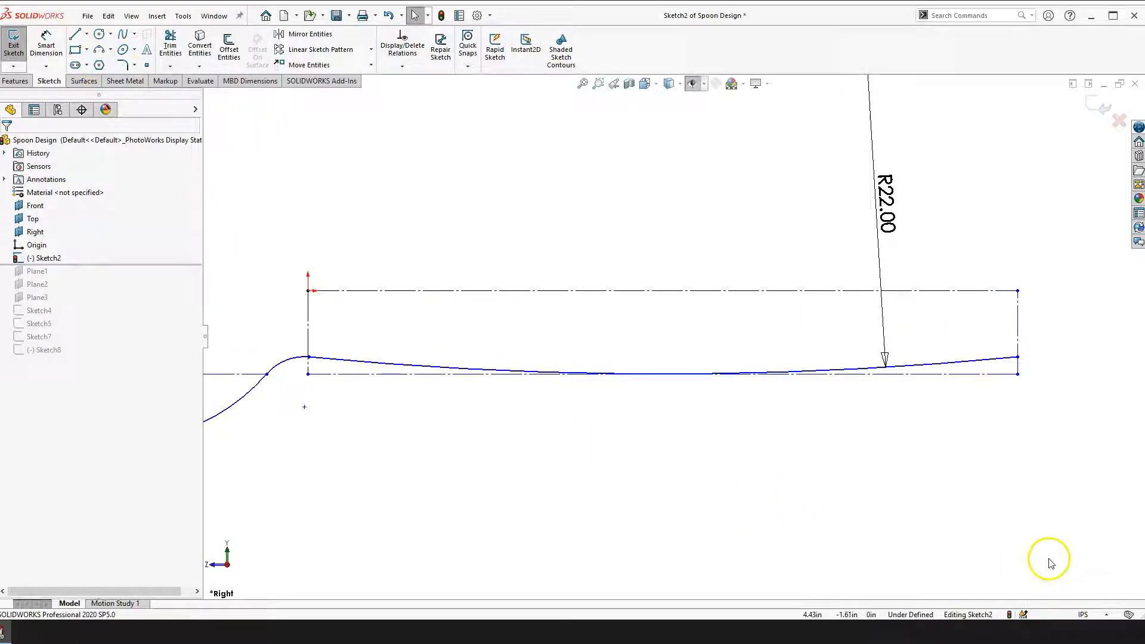
click(1100, 616)
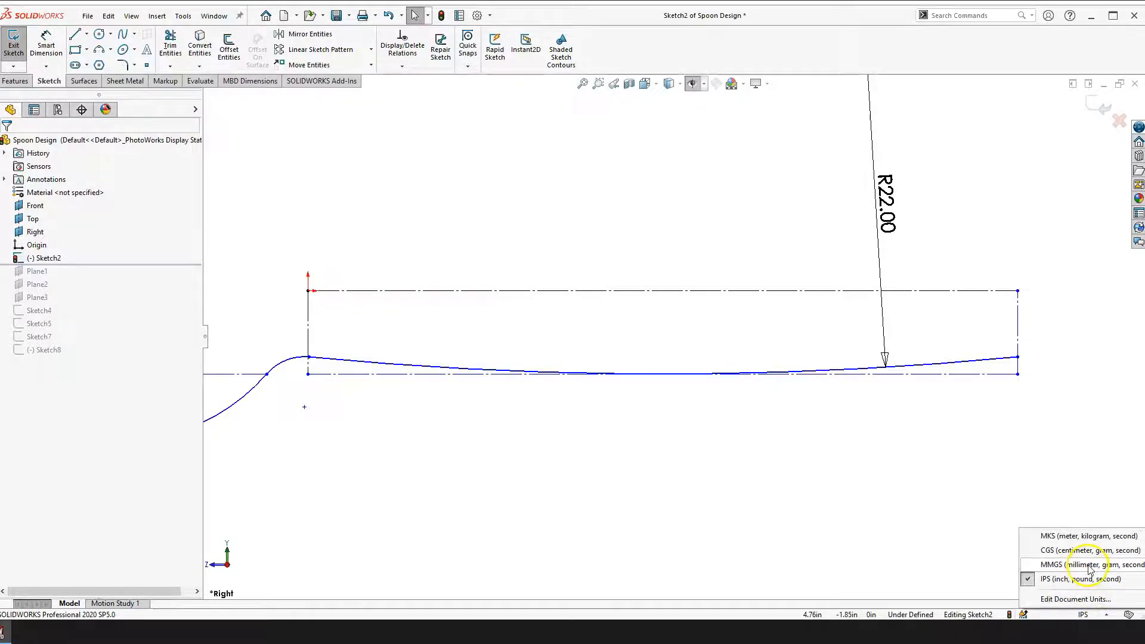
click(922, 542)
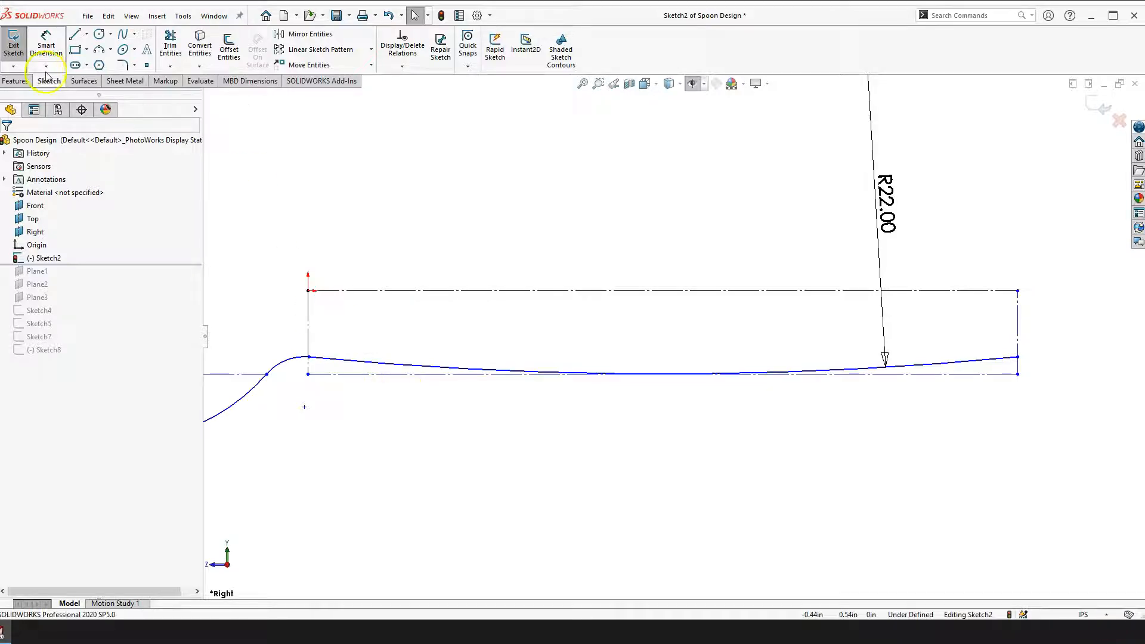
Dimension the upper centerline at 4.25 in long and the vertical centerline at the handle's end at 0.50 in
click(46, 48)
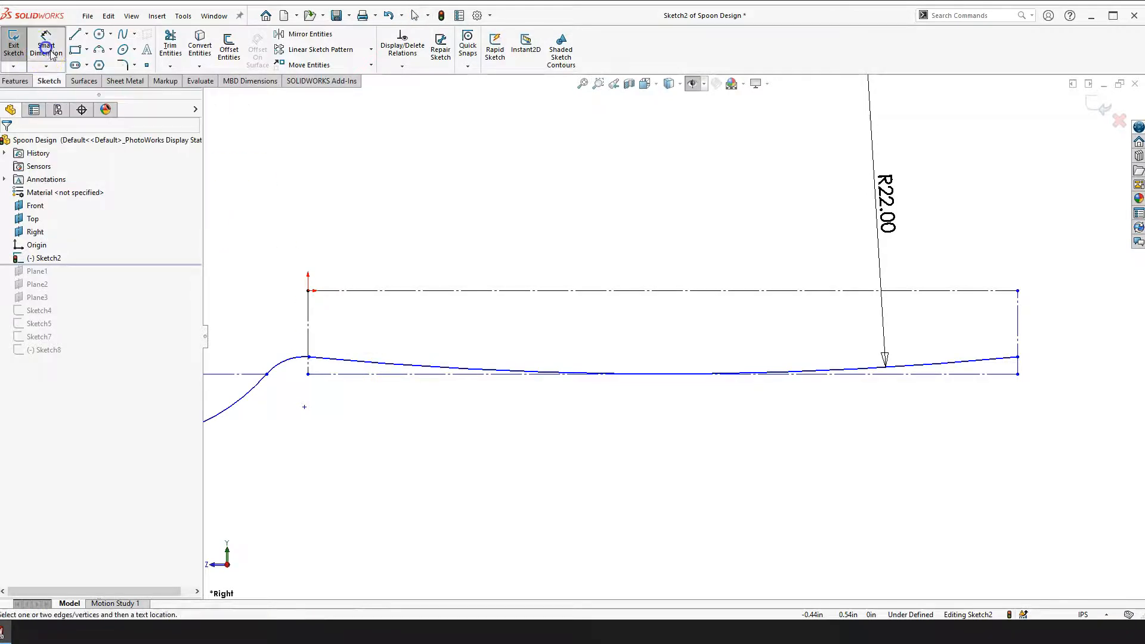
drag(533, 296, 543, 157)
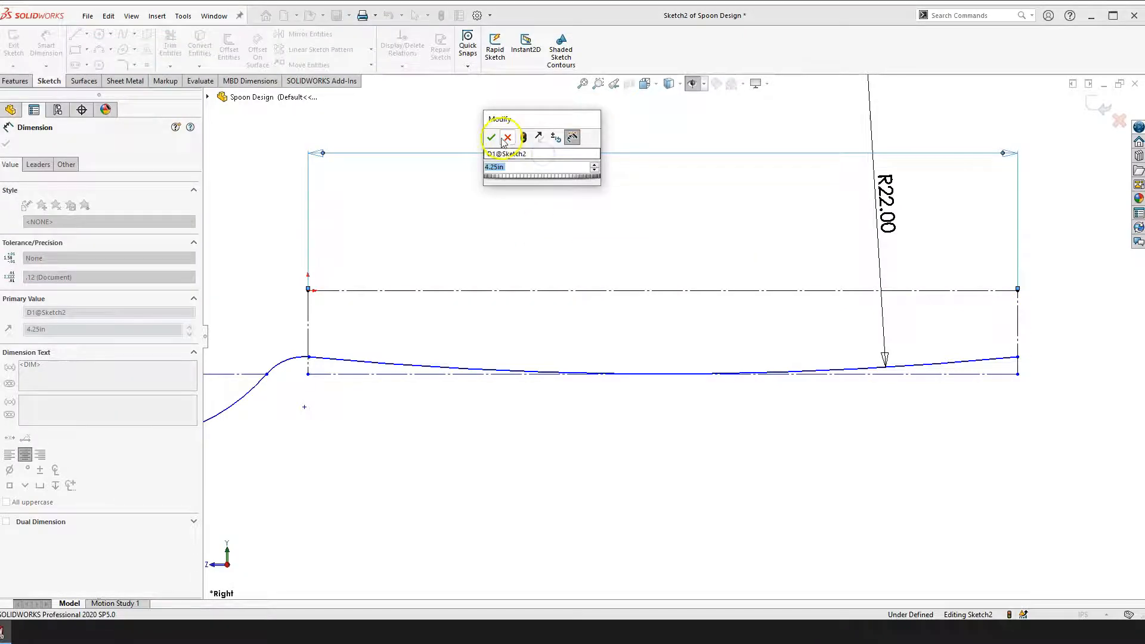
click(493, 138)
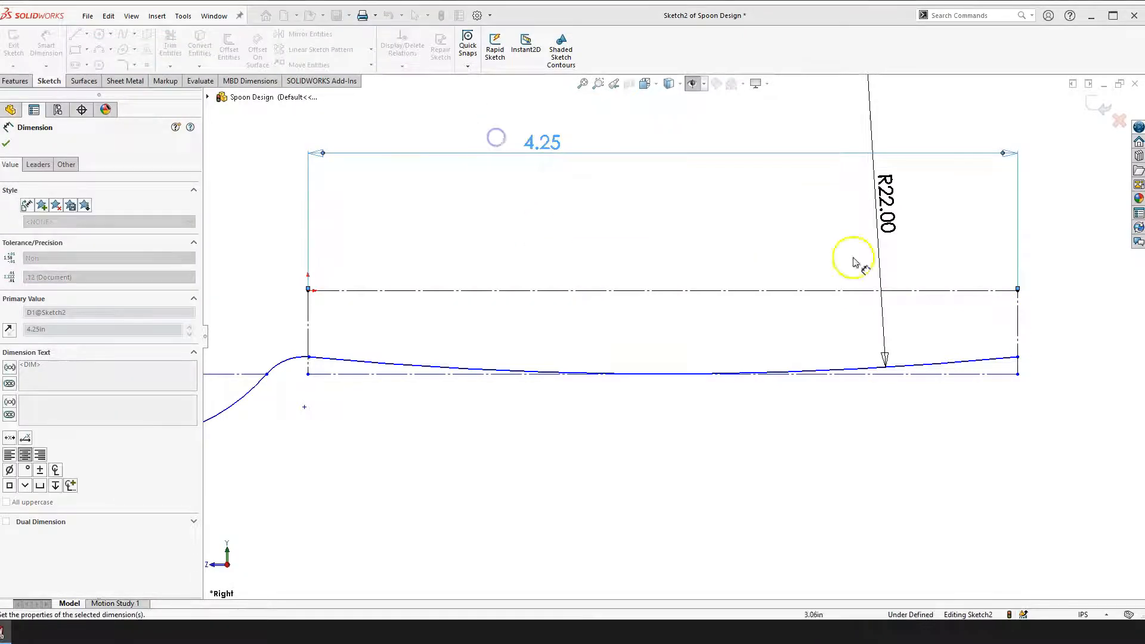
click(1017, 334)
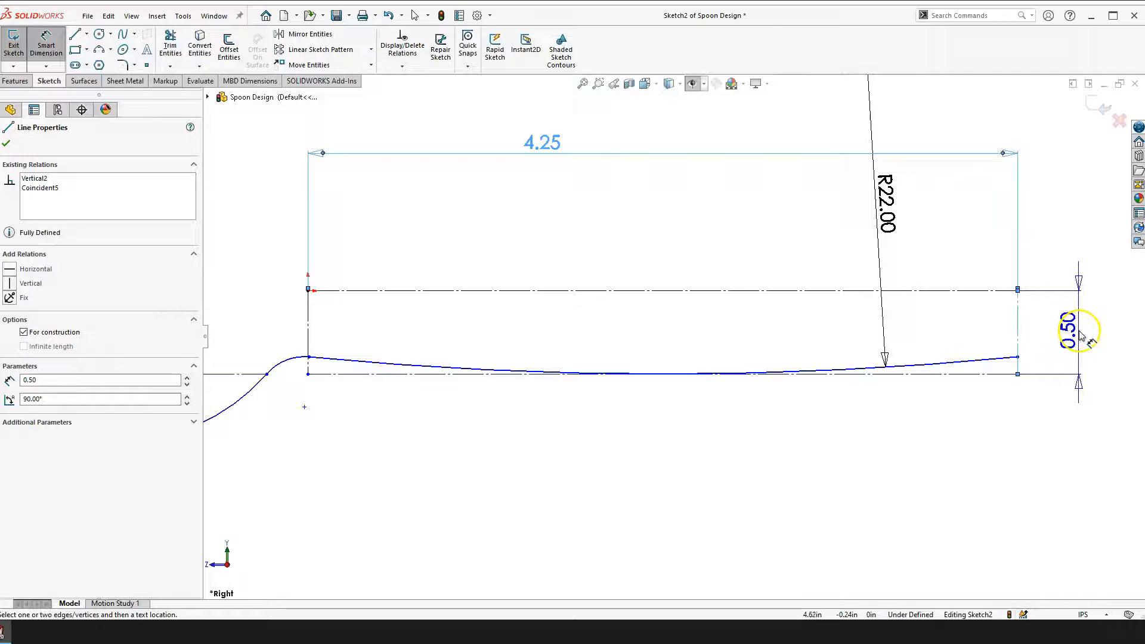
click(1081, 334)
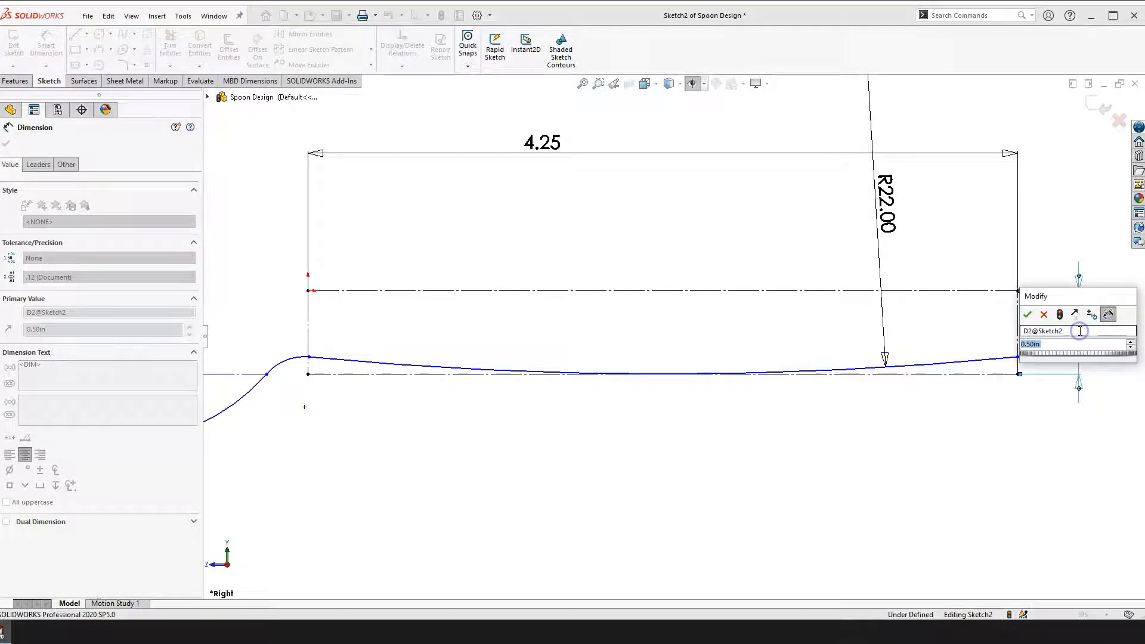
click(1027, 315)
click(639, 469)
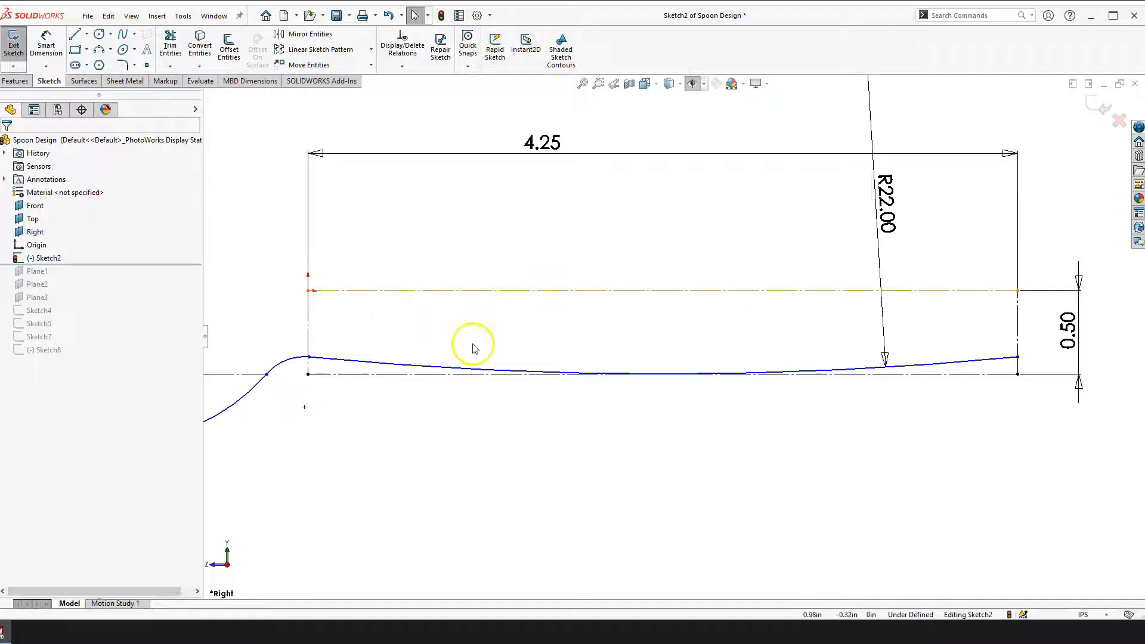
Examine the handle curve between its upper and lower centerlines from the neck to the handle's end
scroll(799, 416, up, 2)
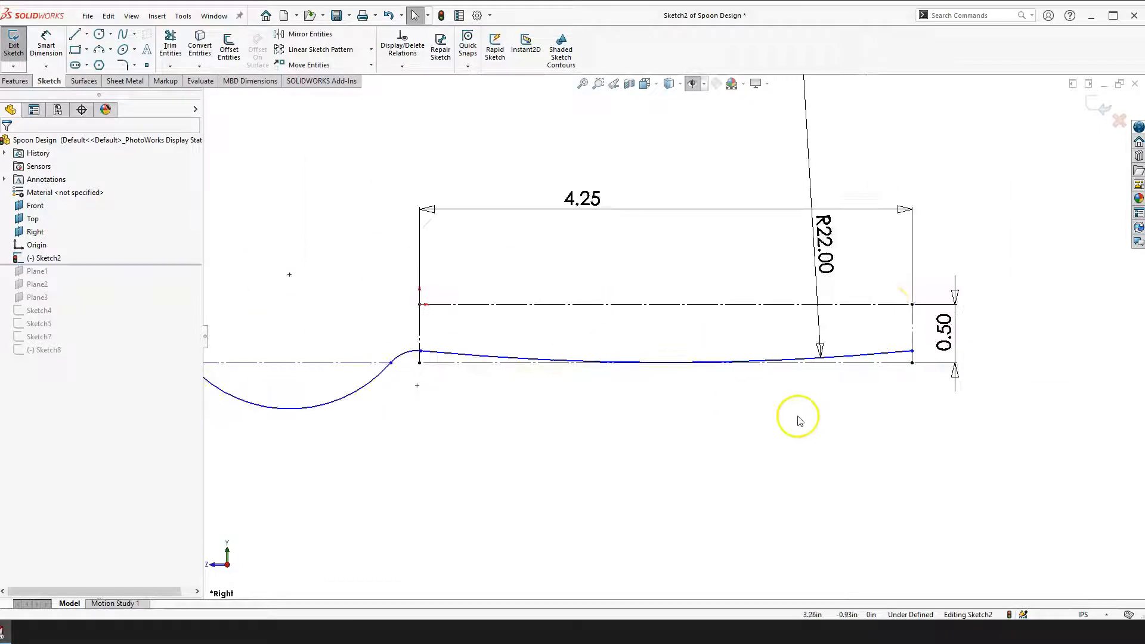
scroll(889, 302, down, 2)
scroll(353, 319, up, 2)
scroll(378, 396, down, 1)
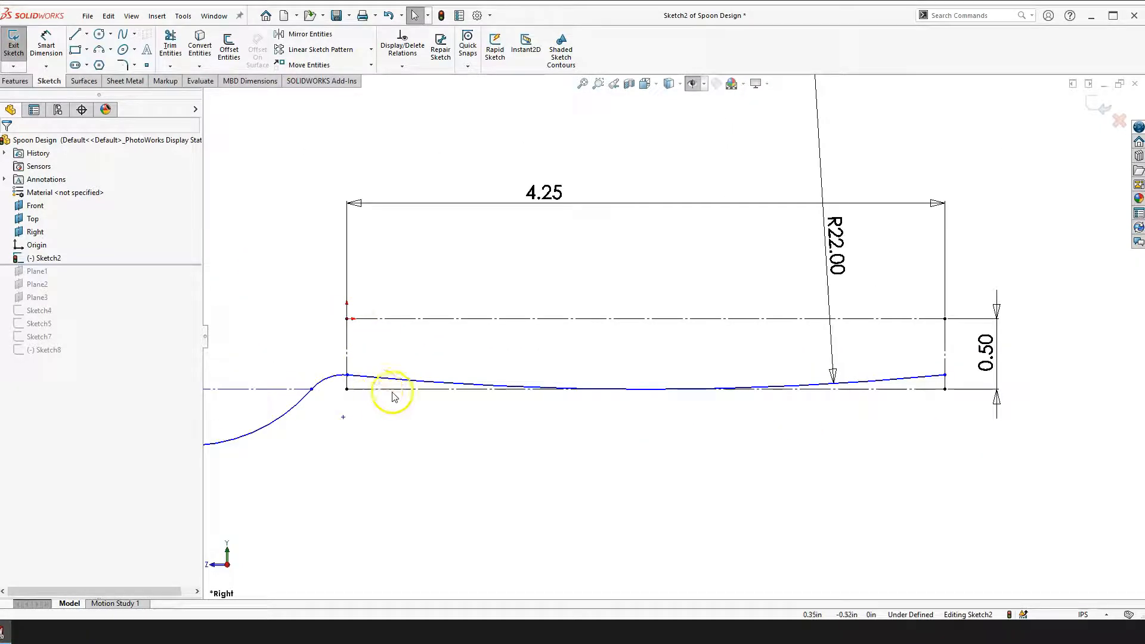
scroll(447, 370, up, 2)
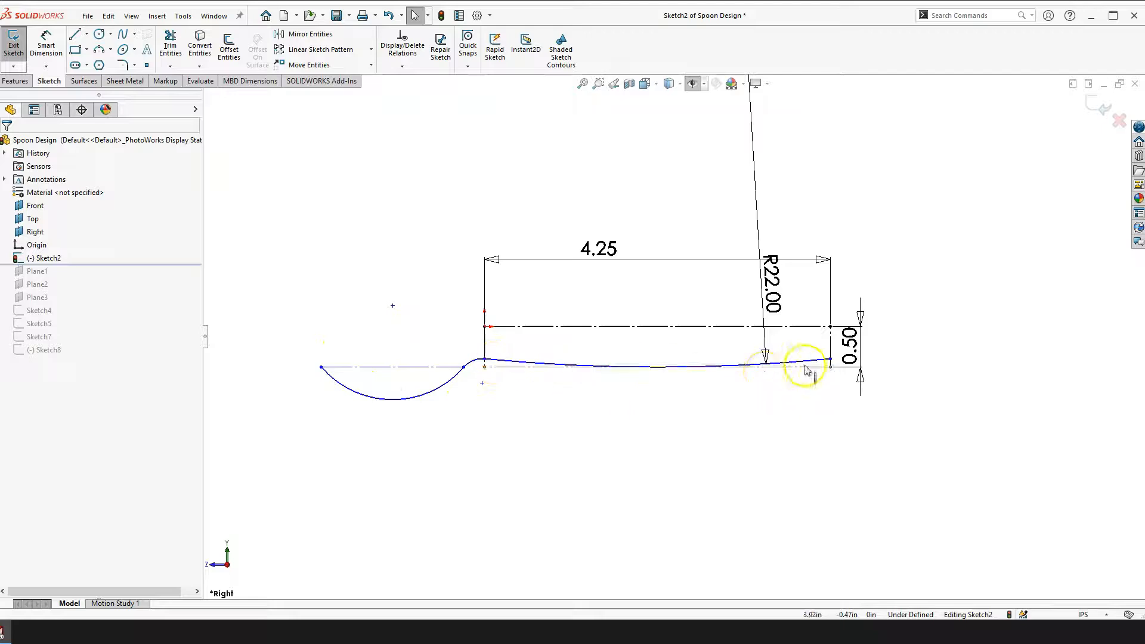
scroll(736, 335, down, 3)
scroll(361, 383, up, 1)
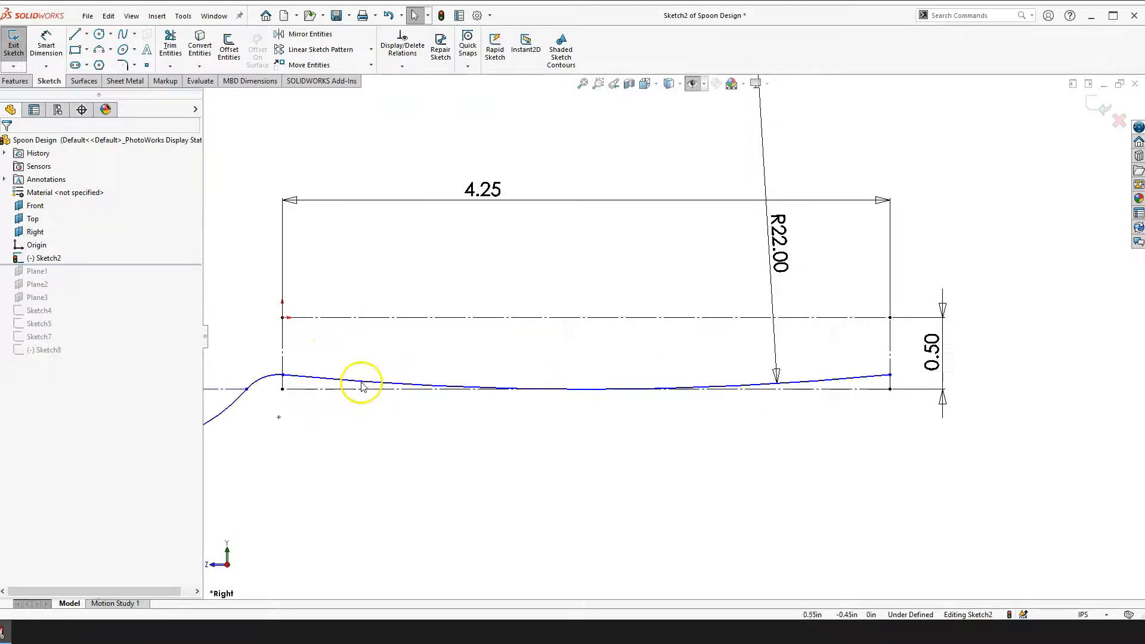
scroll(366, 383, down, 1)
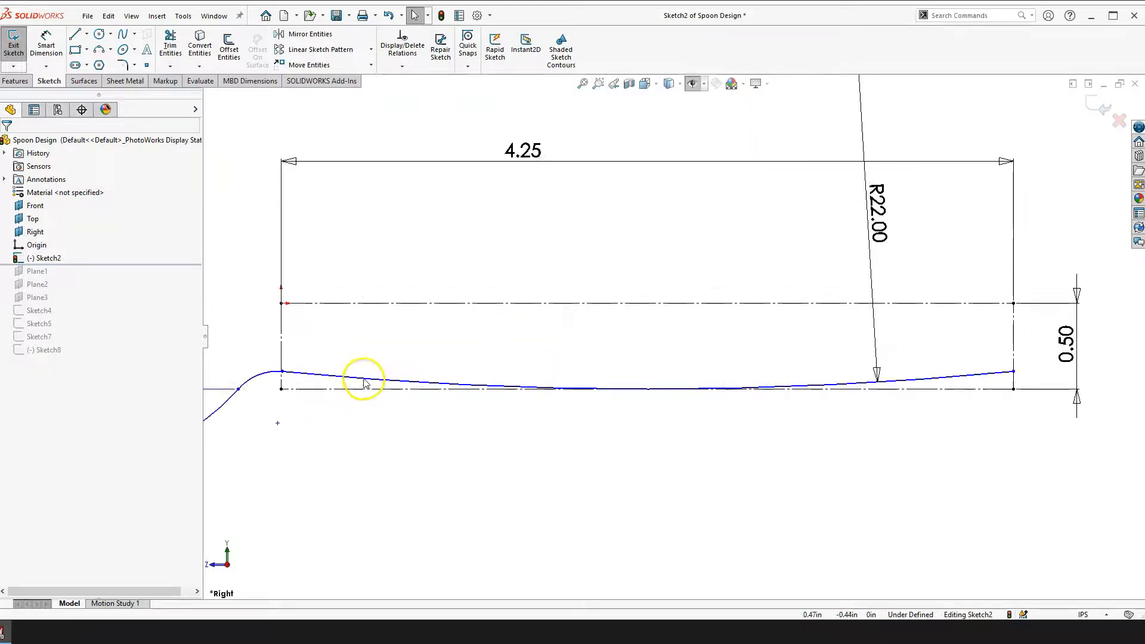
Draw a three-point arc of about 13.76 in radius above the handle curve, ending at the end centerline's midpoint
click(100, 52)
scroll(322, 378, down, 2)
click(278, 352)
scroll(715, 358, up, 3)
scroll(835, 334, down, 3)
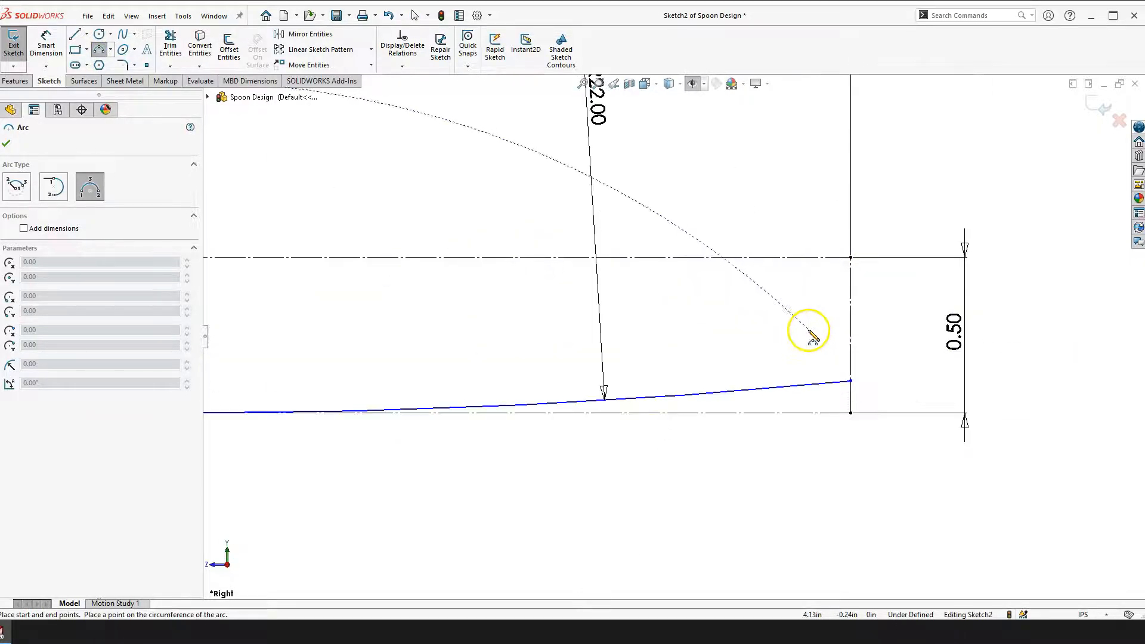
click(850, 334)
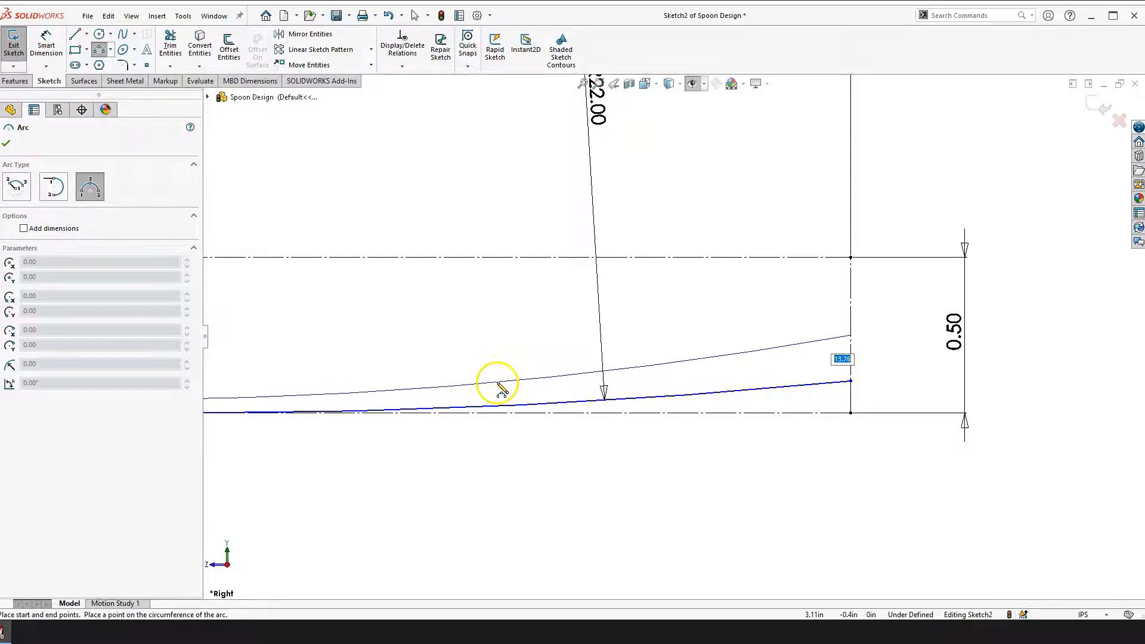
click(497, 382)
key(Escape)
scroll(532, 378, up, 7)
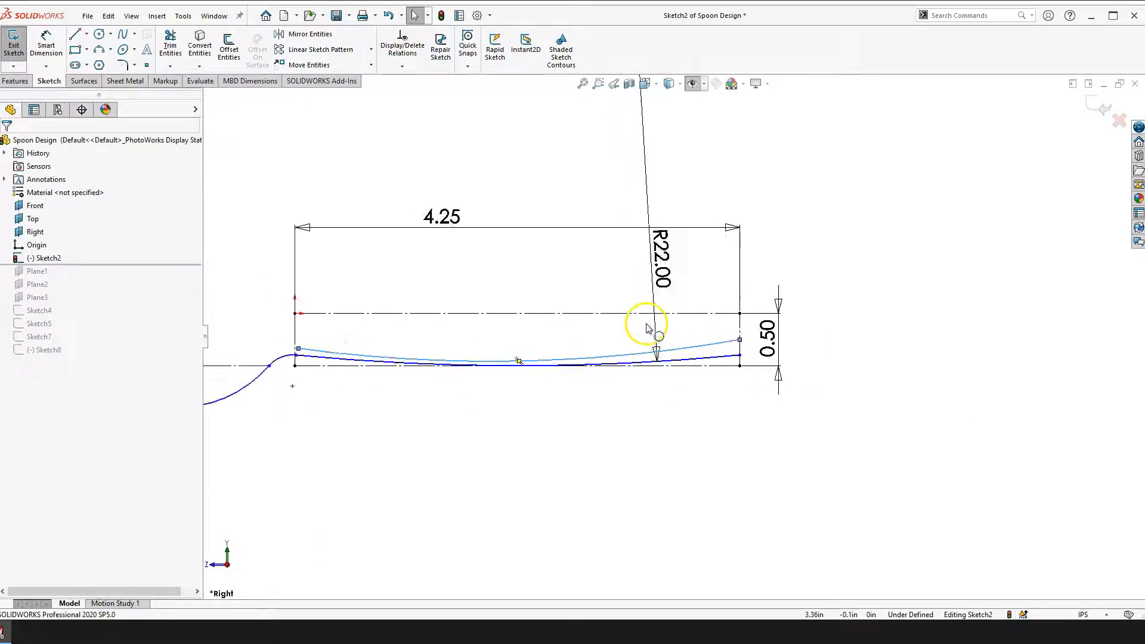
scroll(685, 332, down, 6)
click(772, 507)
Remove the midpoint relation from the new arc's end and slide that end down the end centerline to about -0.28 in
scroll(796, 403, down, 5)
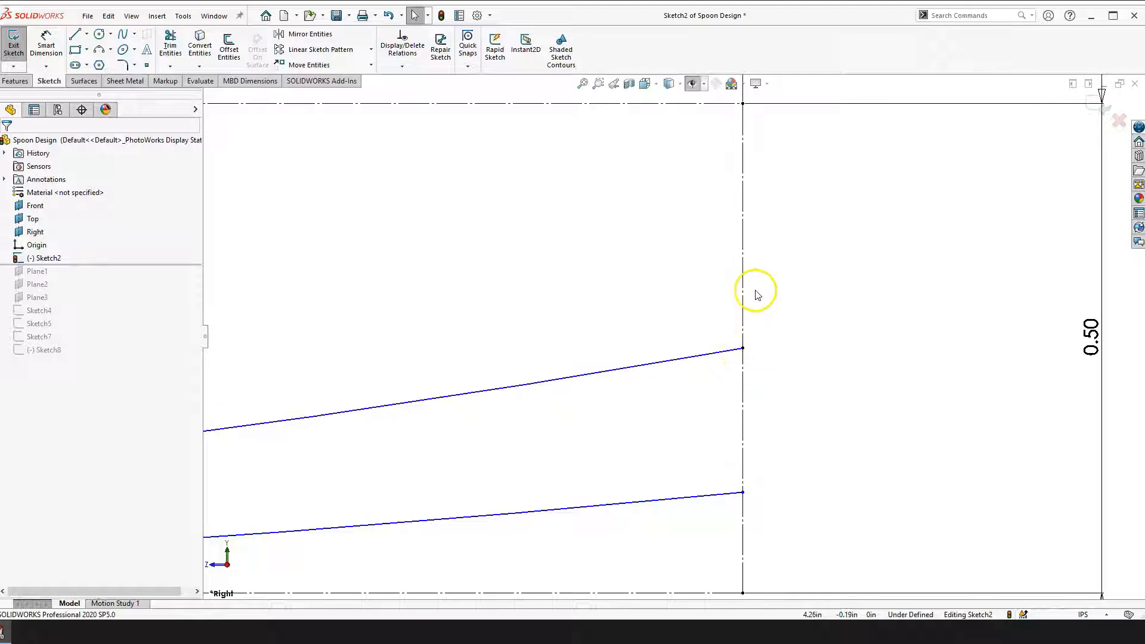
click(741, 350)
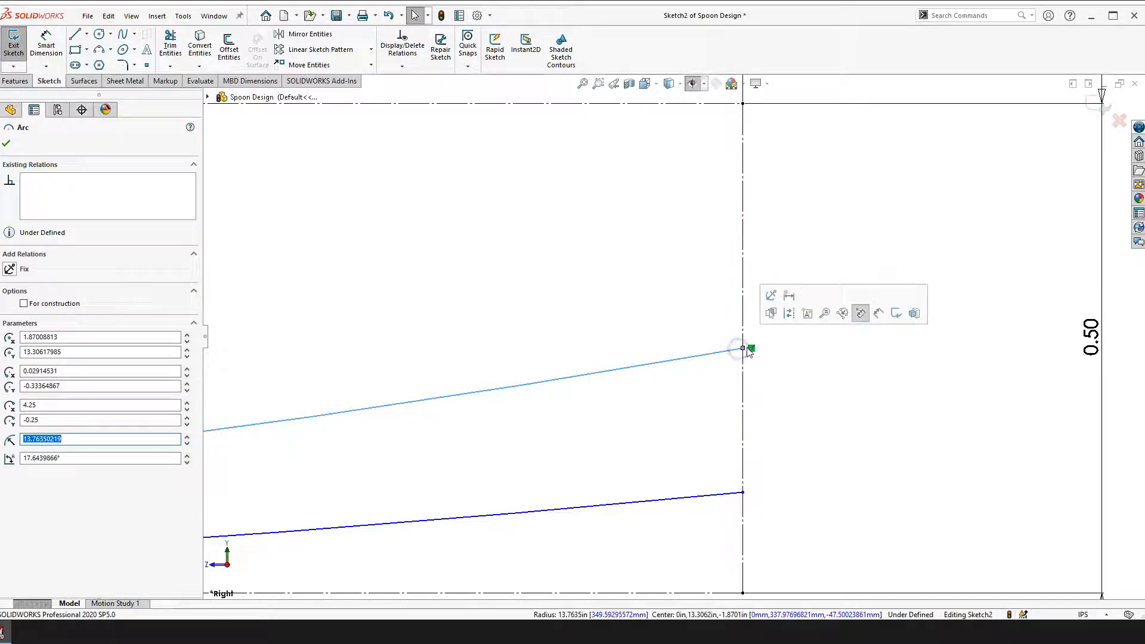
click(751, 349)
click(703, 383)
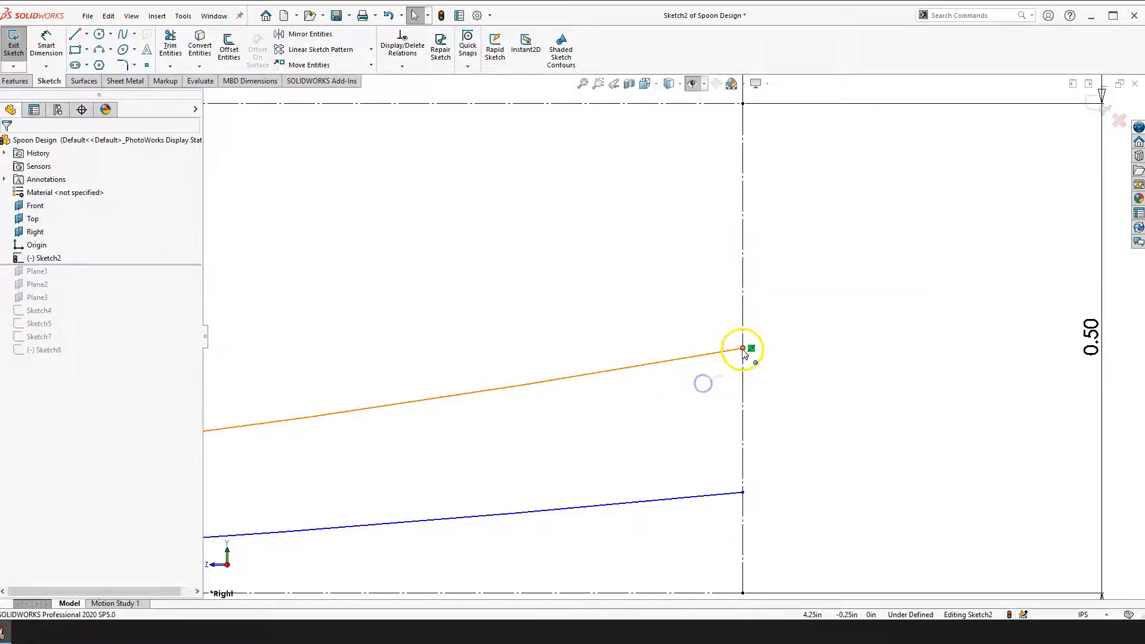
click(716, 367)
click(740, 350)
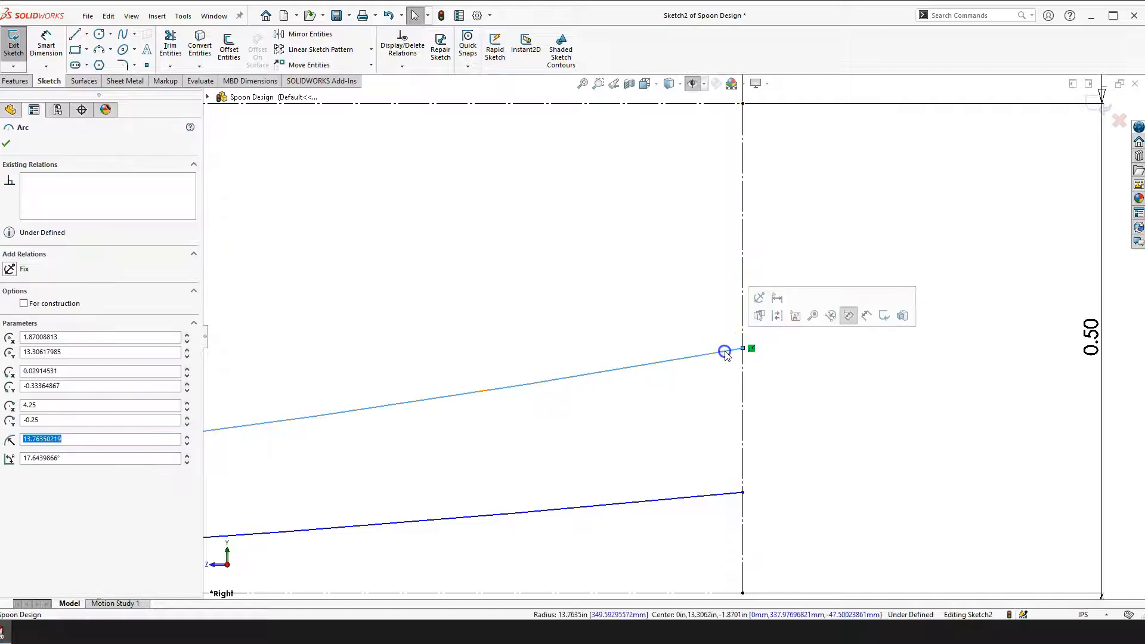
click(751, 350)
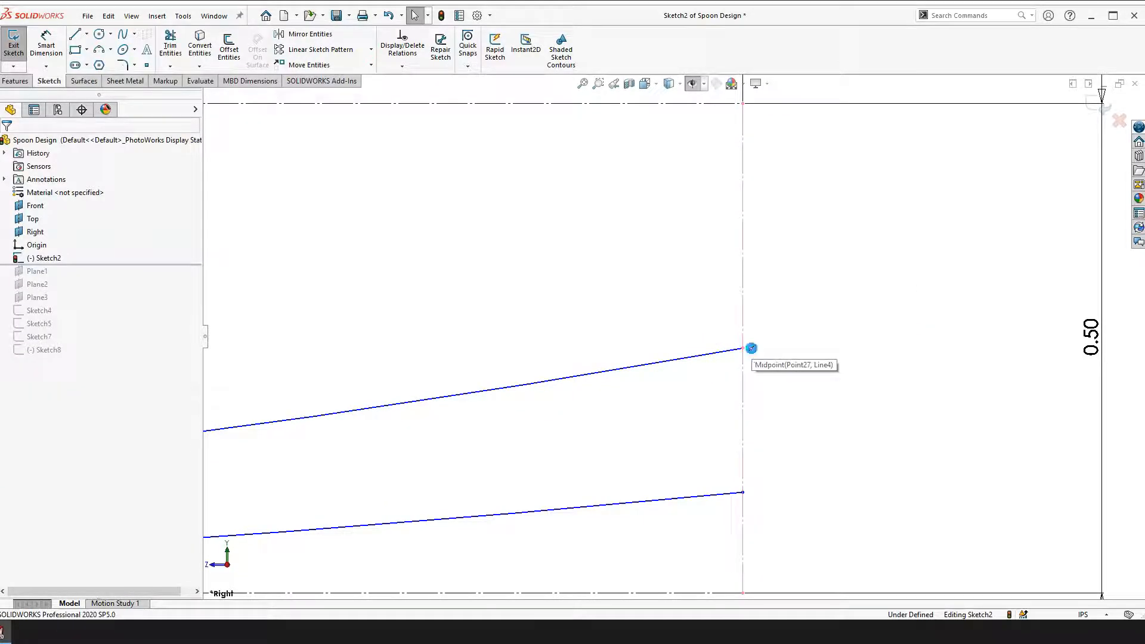
drag(741, 350, 744, 381)
scroll(698, 427, up, 5)
scroll(596, 335, down, 5)
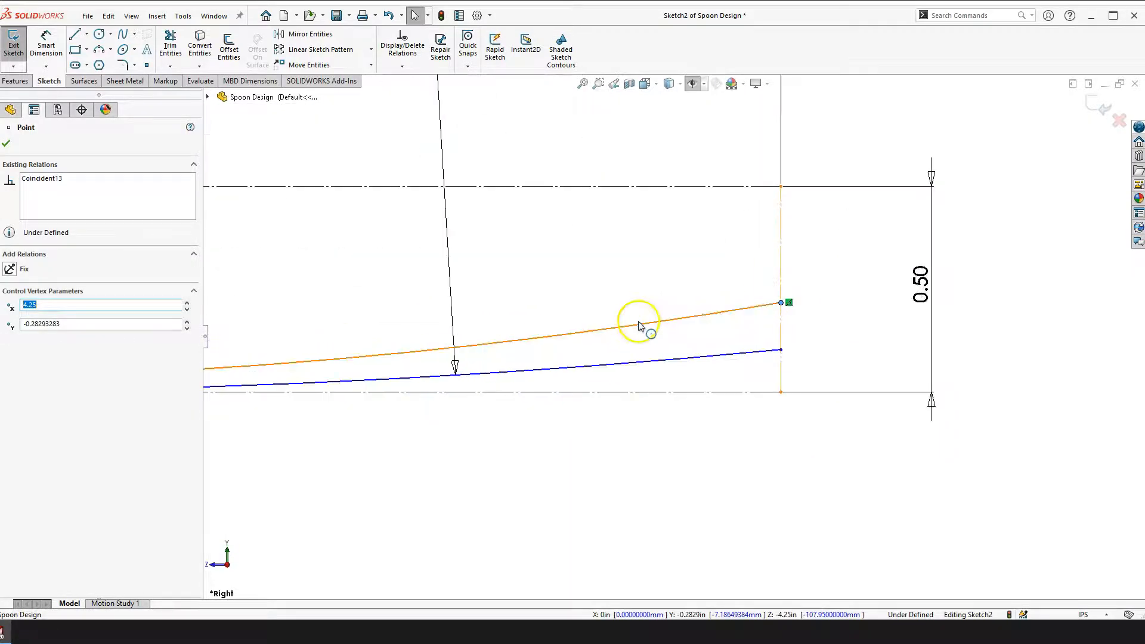
Delete the extra arc above the handle curve
click(645, 325)
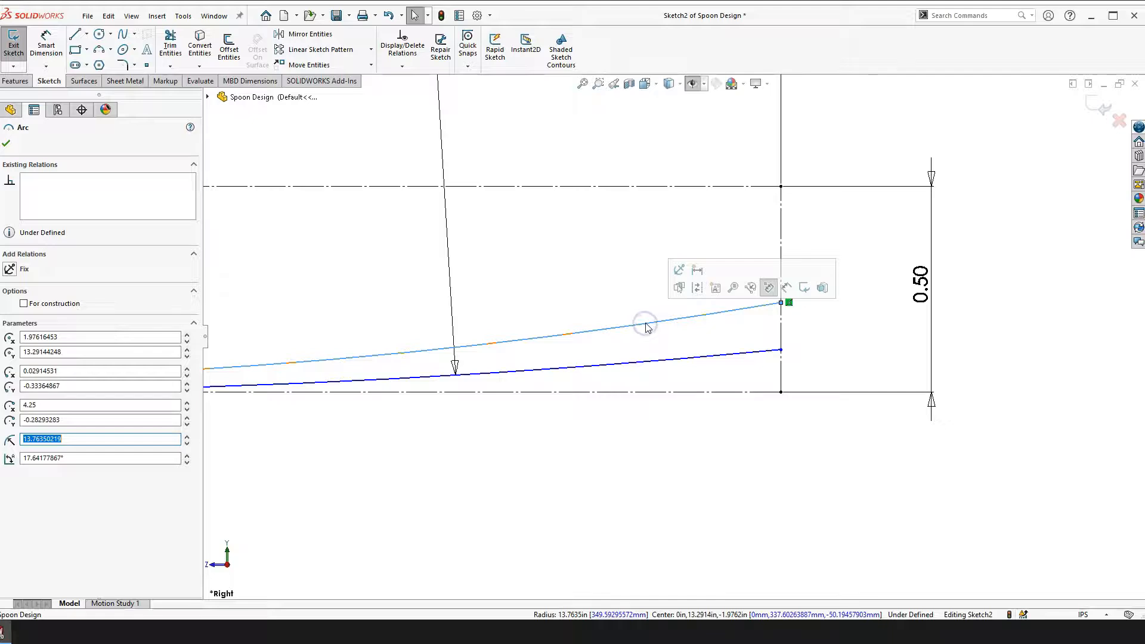
key(Delete)
scroll(524, 321, up, 3)
scroll(494, 330, down, 3)
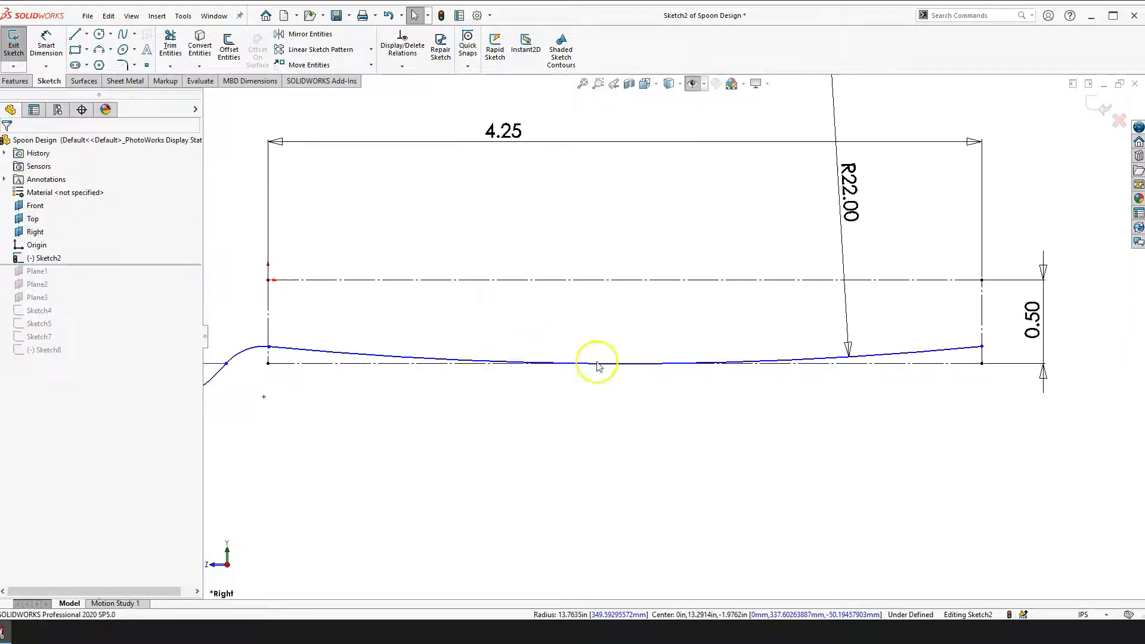
Apply a tangent relation between the R22.00 handle arc and the lower centerline
click(868, 363)
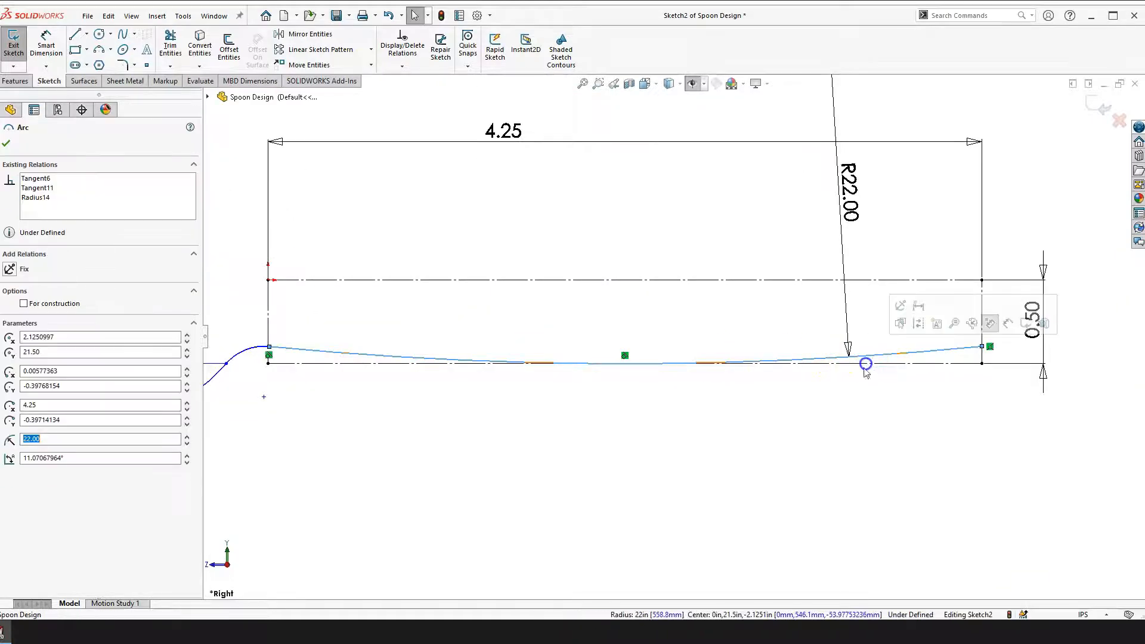
click(841, 385)
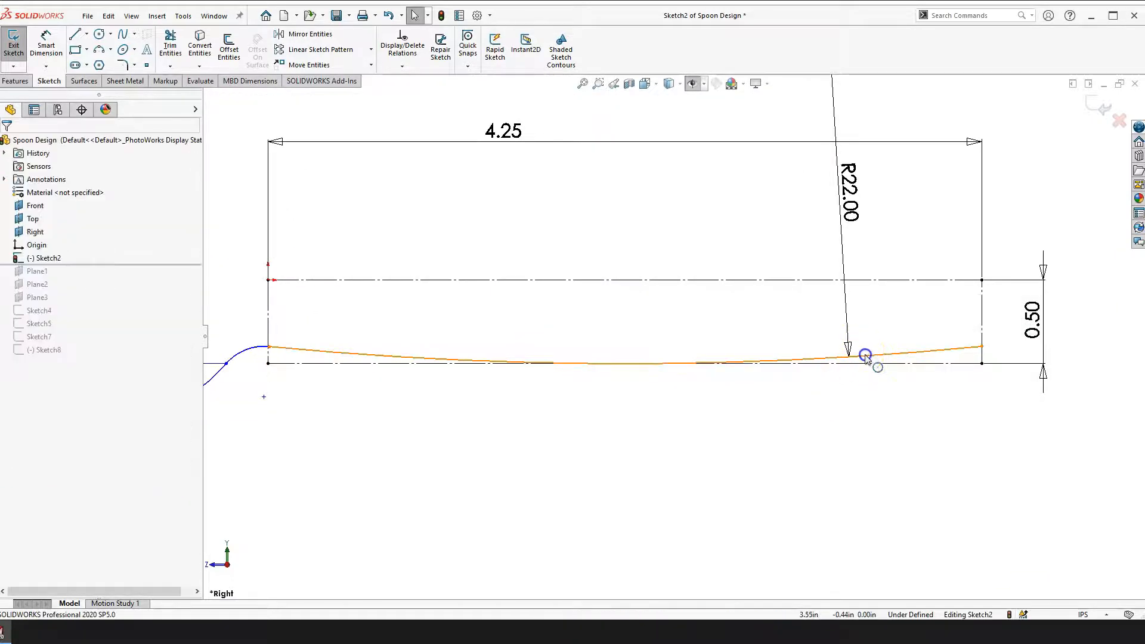
click(865, 357)
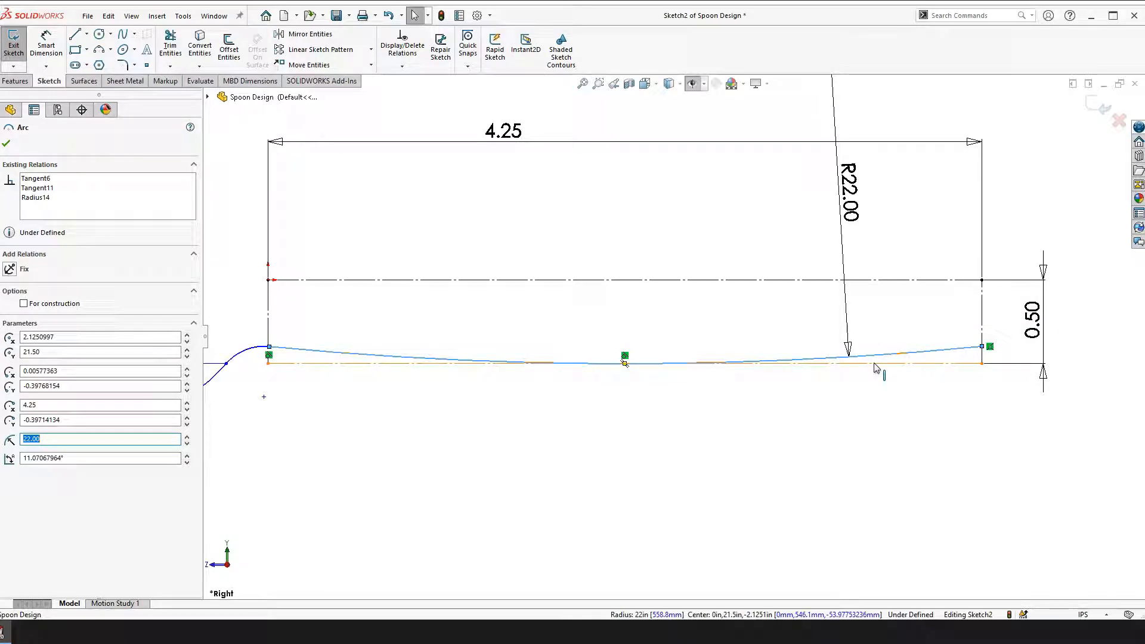
click(877, 369)
ctrl+click(881, 364)
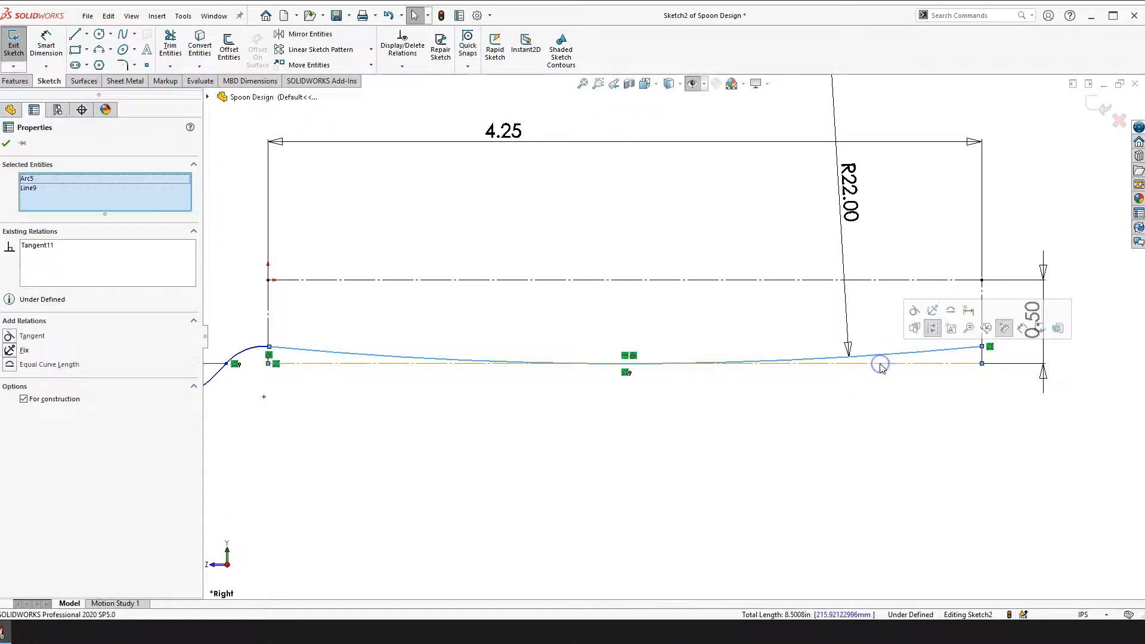
click(912, 311)
Draw a three-point arc of about 0.24 in radius just above the neck curve and select it
scroll(483, 370, down, 5)
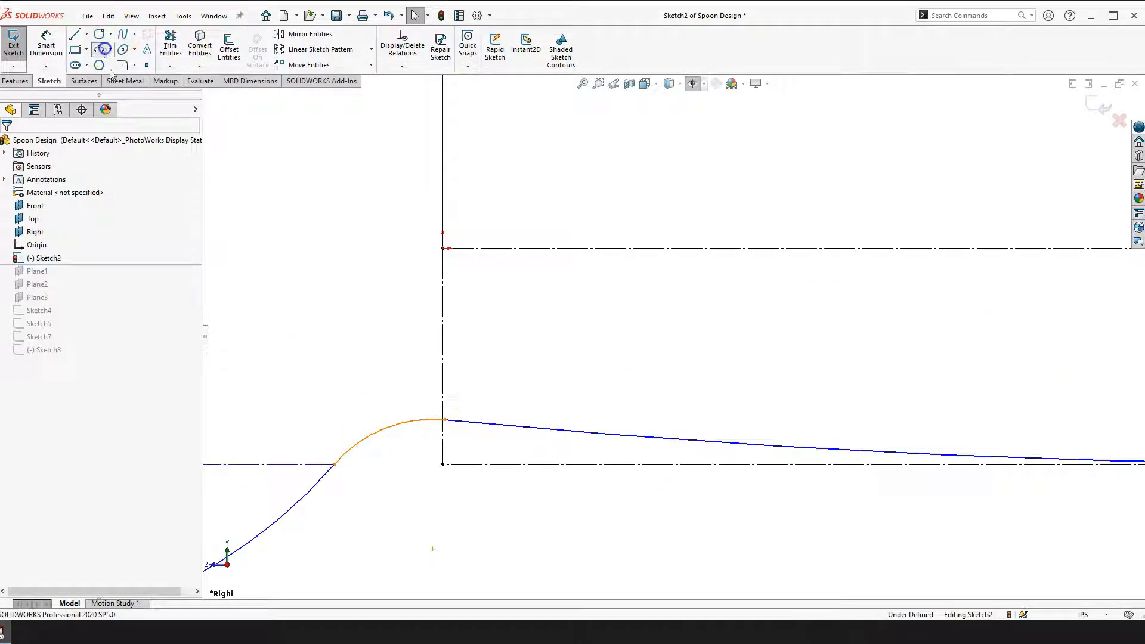
click(101, 51)
click(326, 439)
click(464, 399)
click(417, 391)
key(Escape)
scroll(466, 403, down, 3)
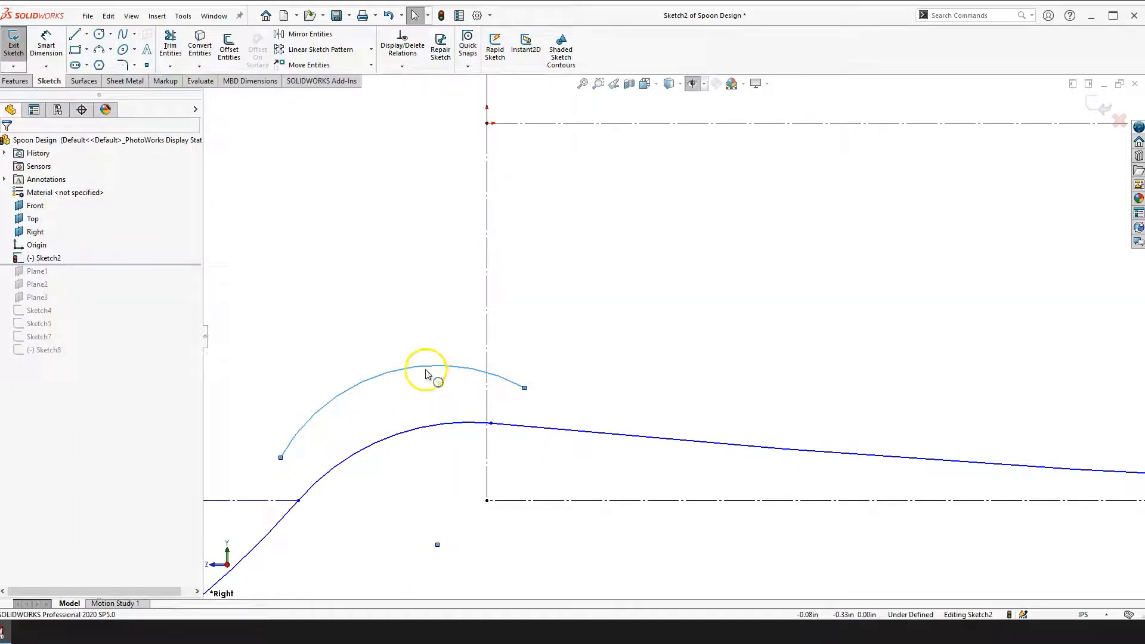
click(417, 384)
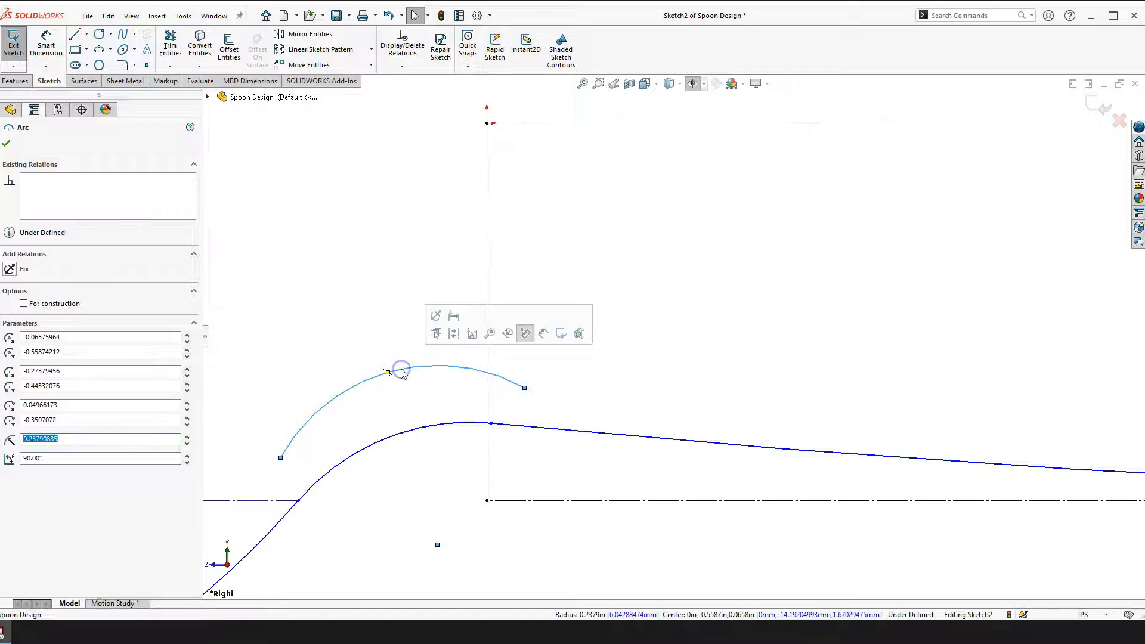
Delete the extra arc above the neck curve and check the tangent relation between the neck arc and the handle arc
key(Delete)
click(459, 423)
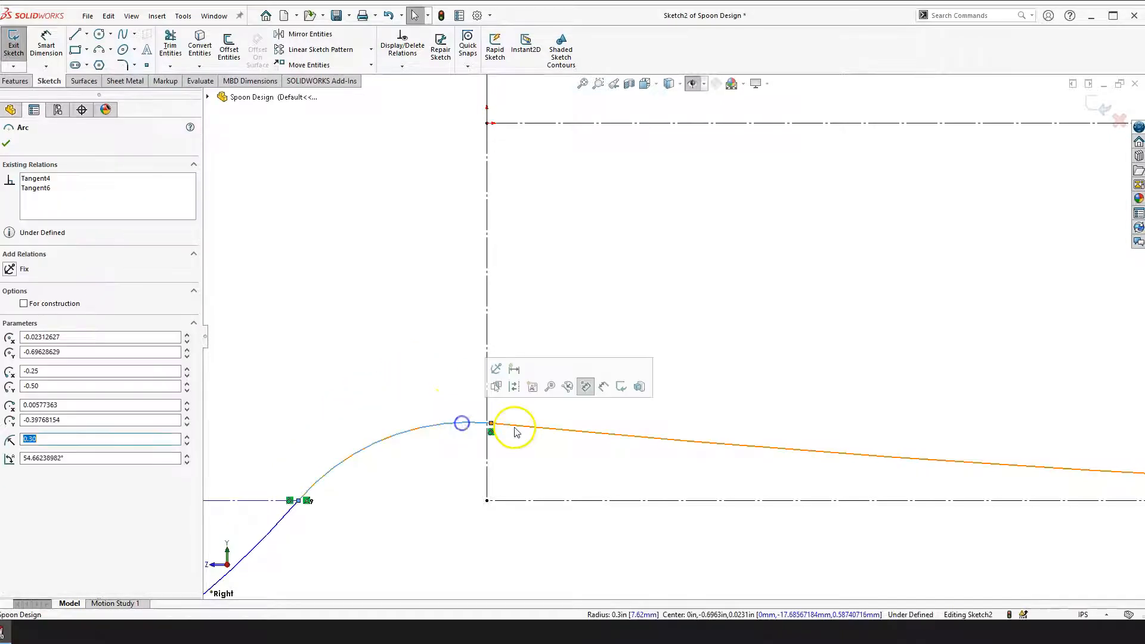
click(494, 435)
click(466, 425)
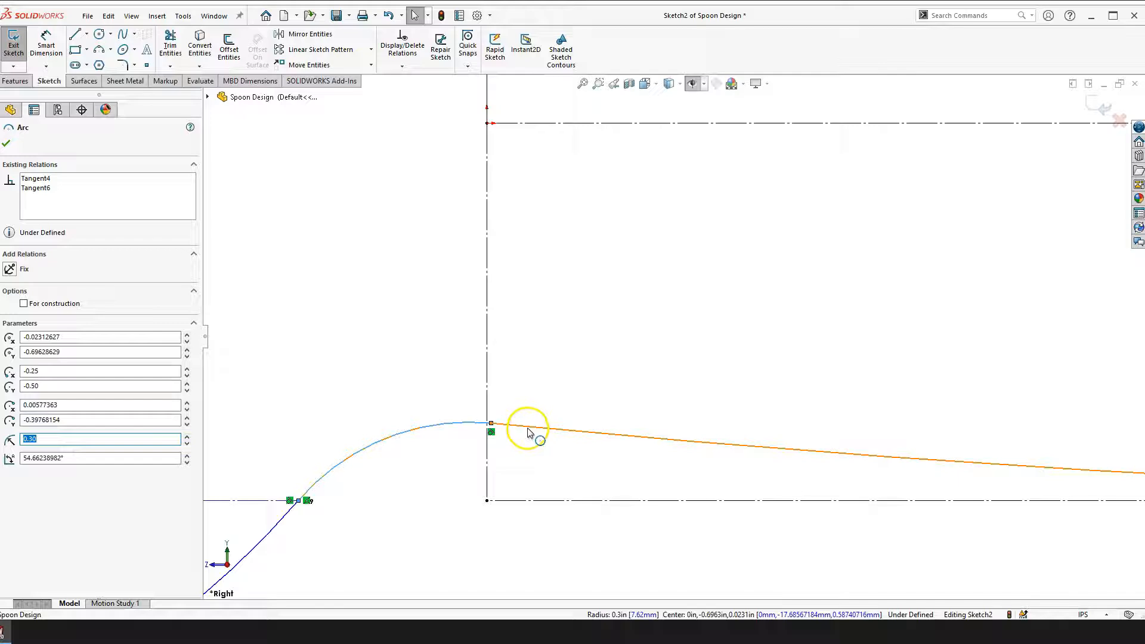
ctrl+click(528, 430)
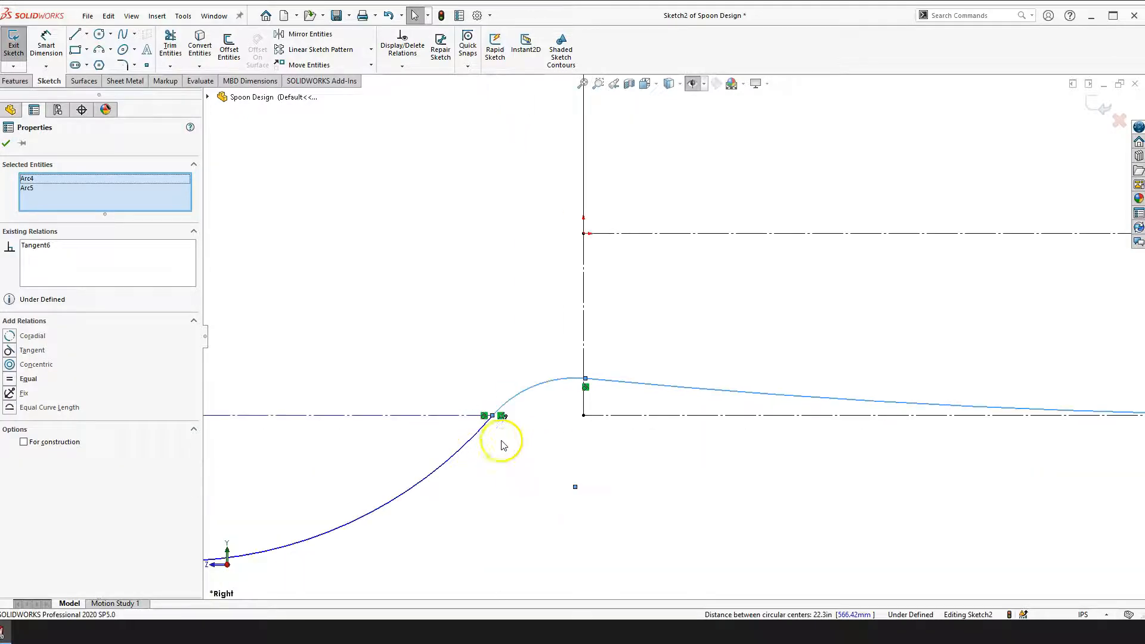
click(537, 440)
scroll(513, 418, down, 4)
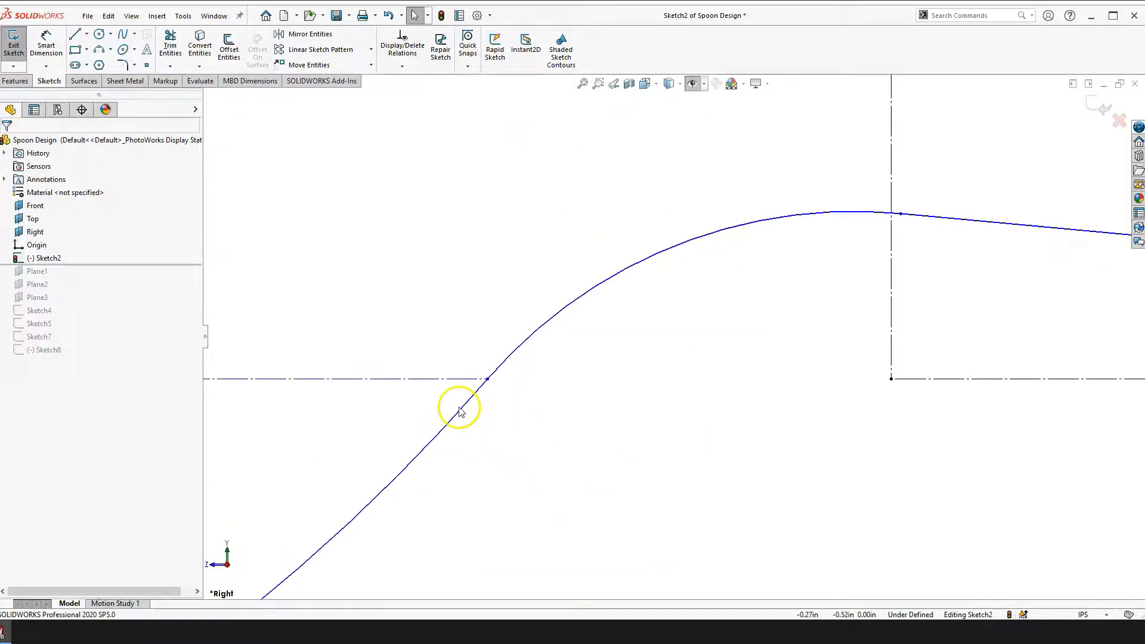
Check the relation at the junction between the large bowl arc and the neck arc by inspecting both arcs together
scroll(507, 417, up, 5)
scroll(597, 358, down, 5)
scroll(869, 350, down, 3)
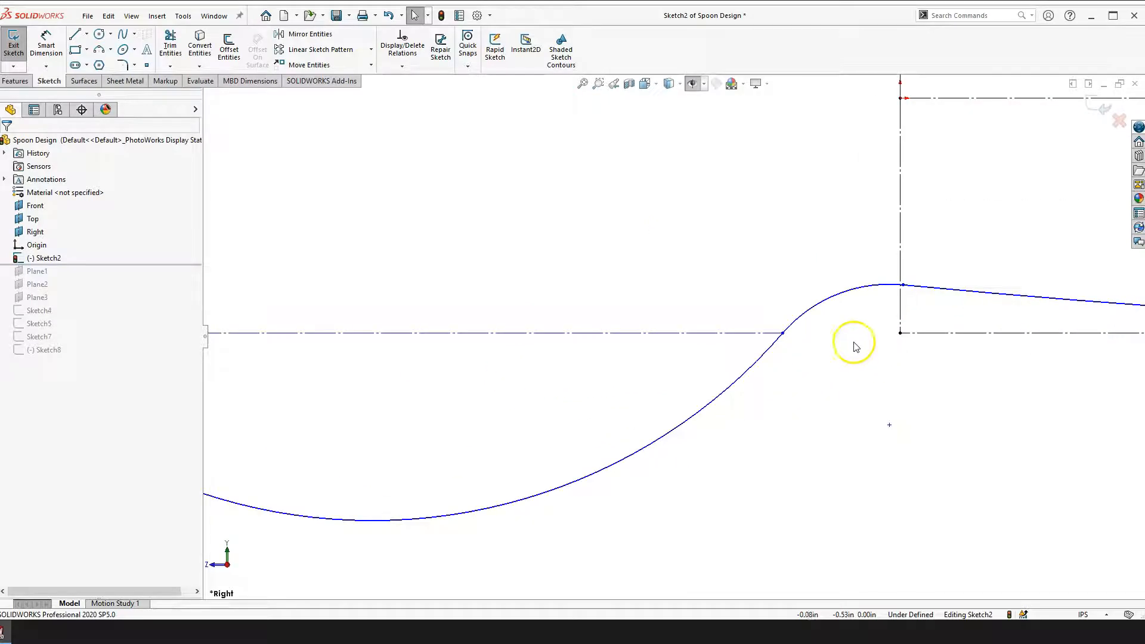
click(775, 347)
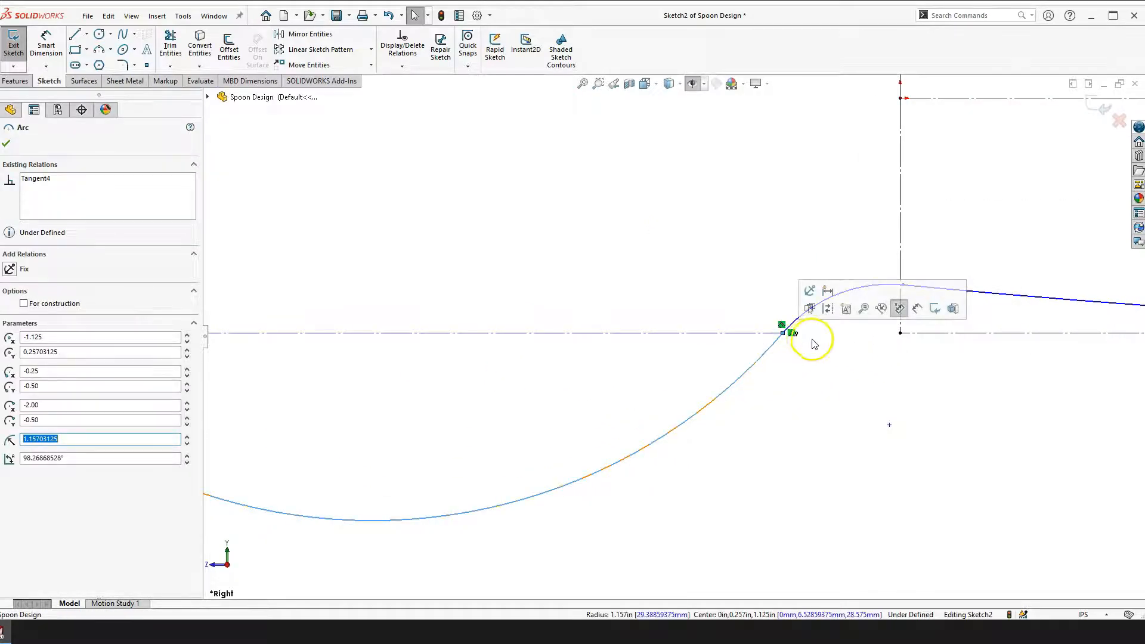
scroll(808, 337, up, 1)
ctrl+click(767, 324)
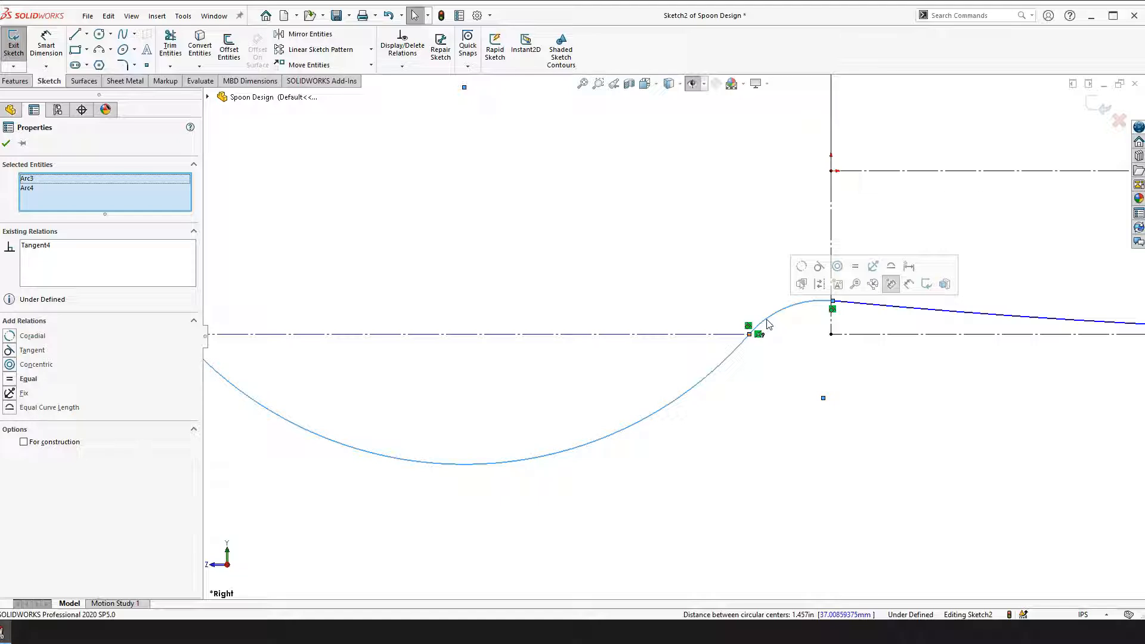
click(753, 362)
click(735, 350)
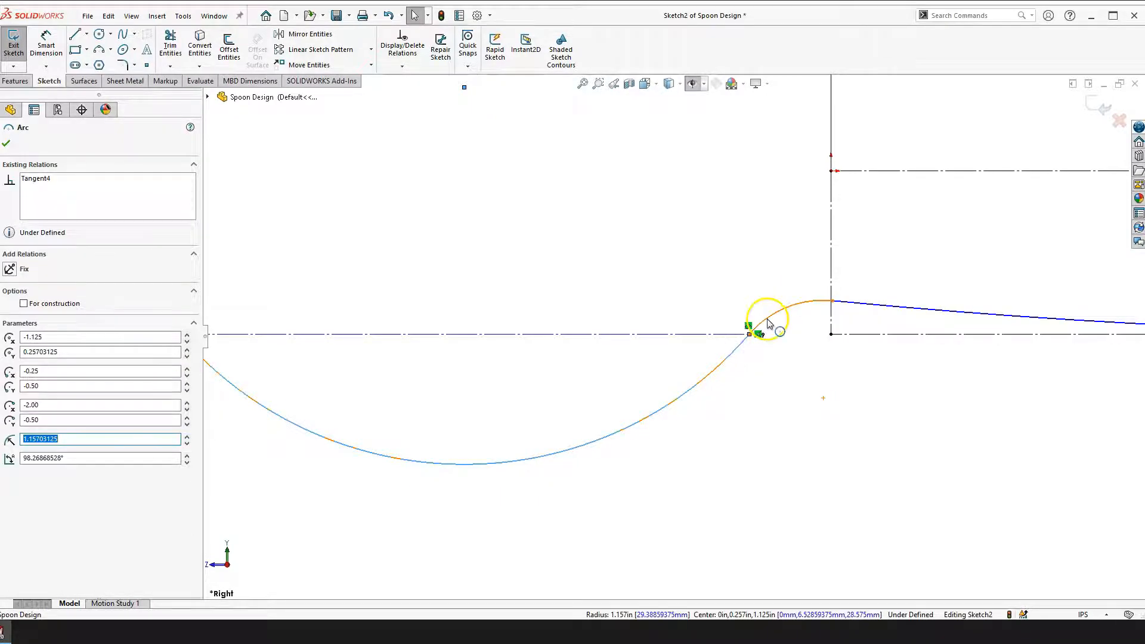
ctrl+click(767, 320)
click(822, 276)
Apply a collinear relation between the bowl's horizontal construction line and the handle's lower centerline
scroll(686, 370, up, 2)
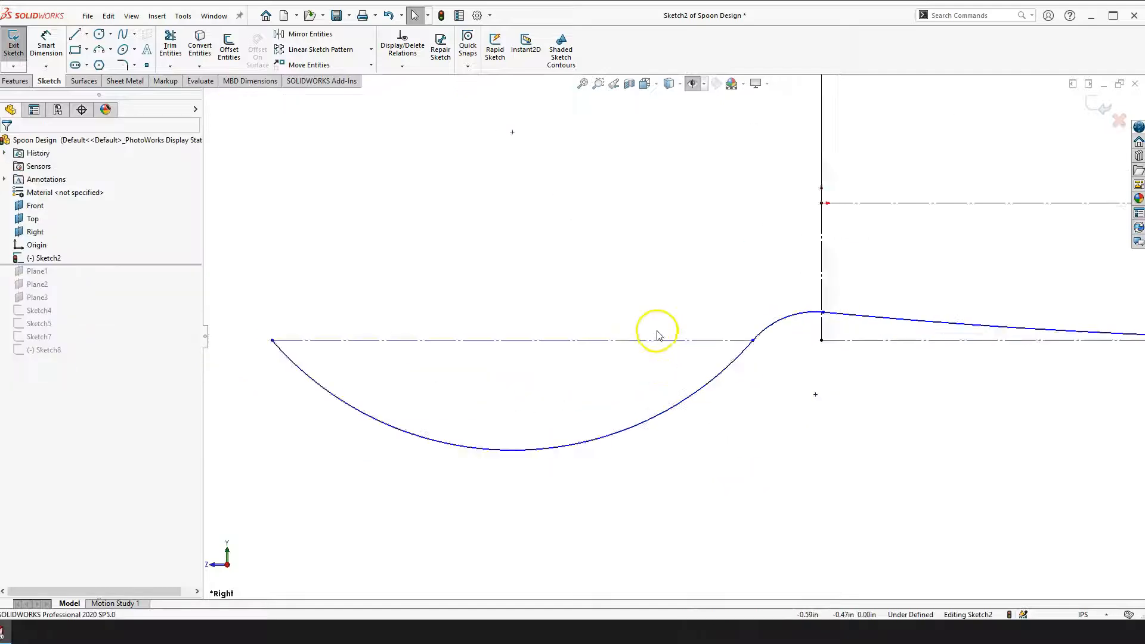
click(499, 341)
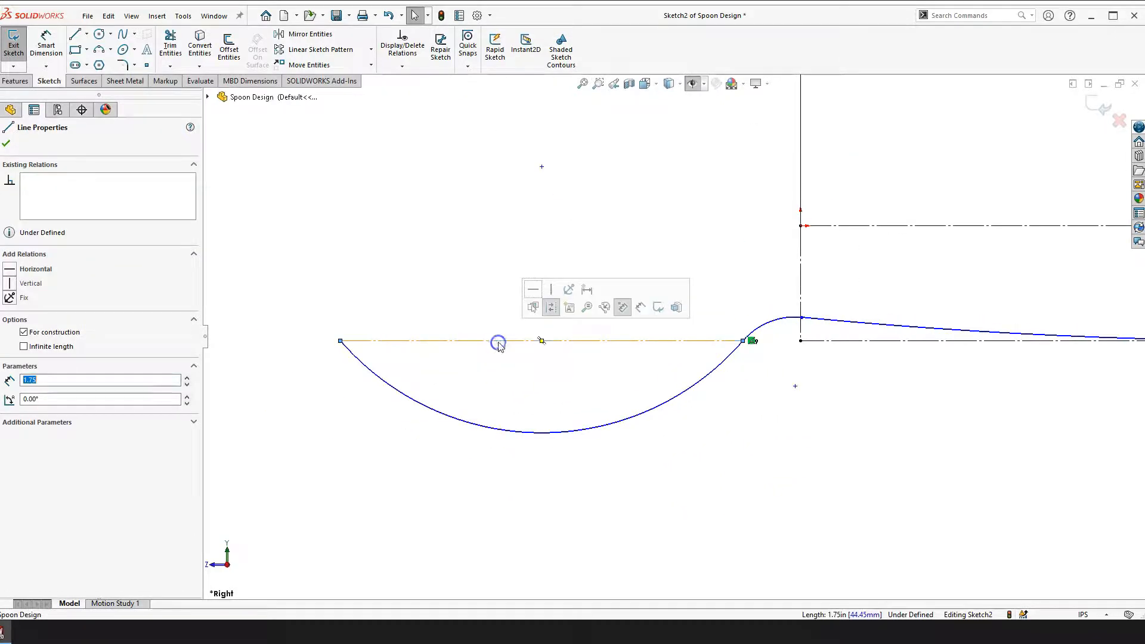
click(747, 396)
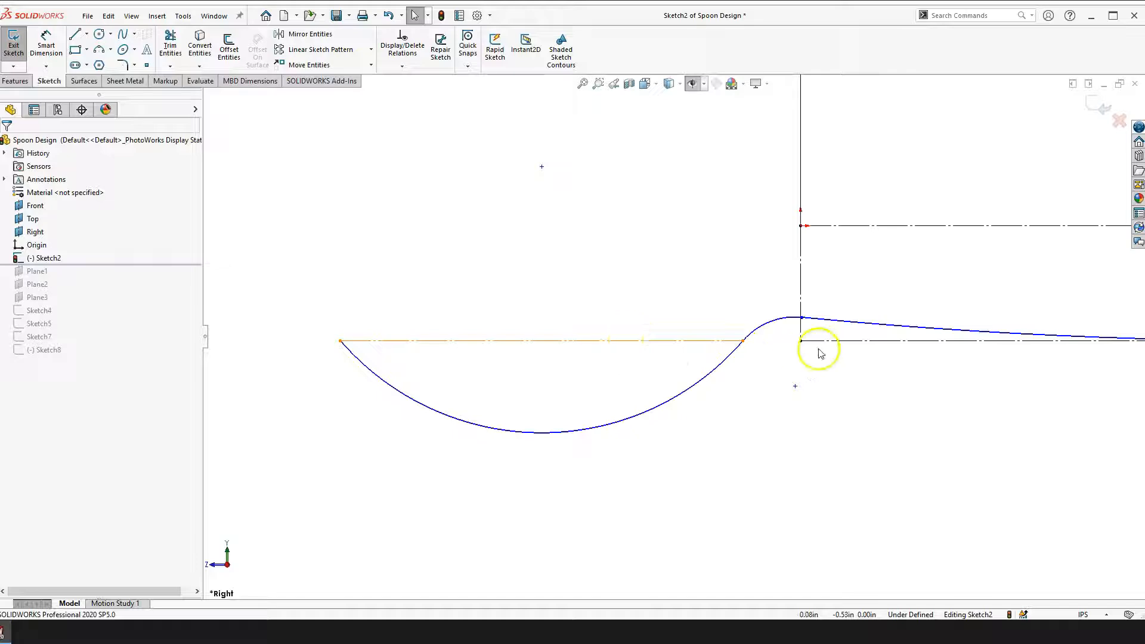
click(666, 345)
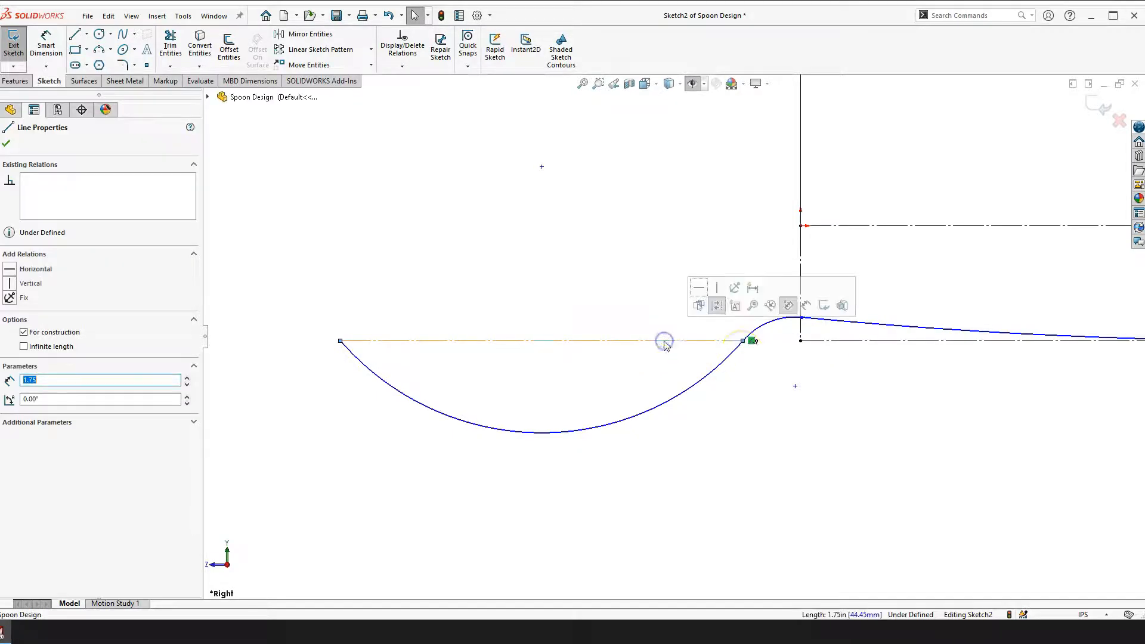
ctrl+click(835, 345)
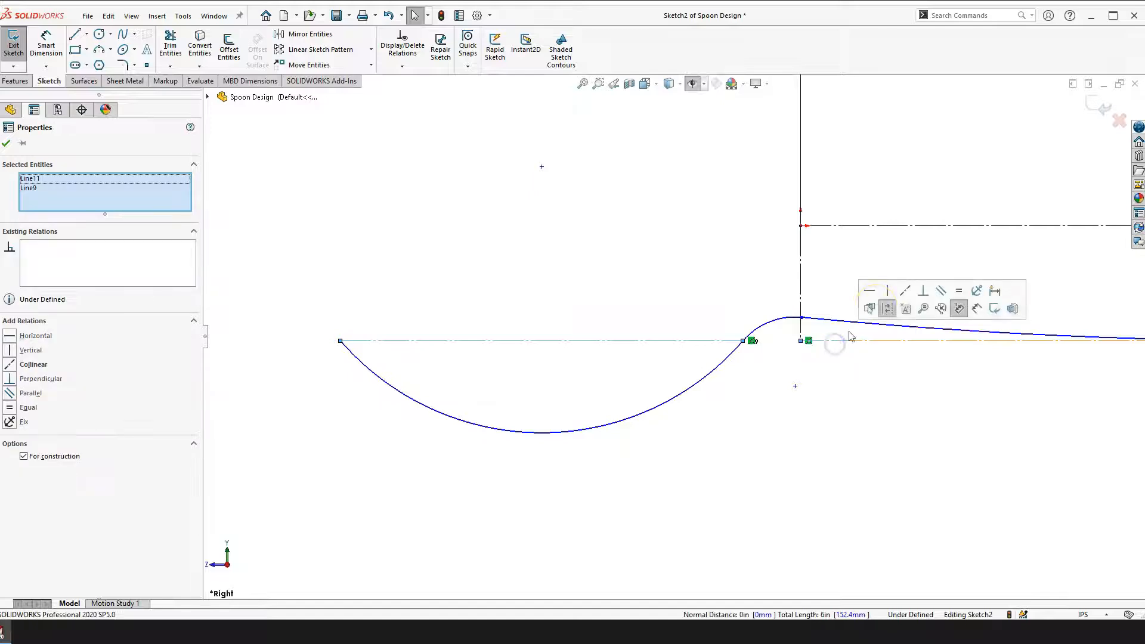
click(905, 296)
Delete the long handle arc's radius dimension and add a new radius dimension to the same arc
scroll(858, 451, up, 5)
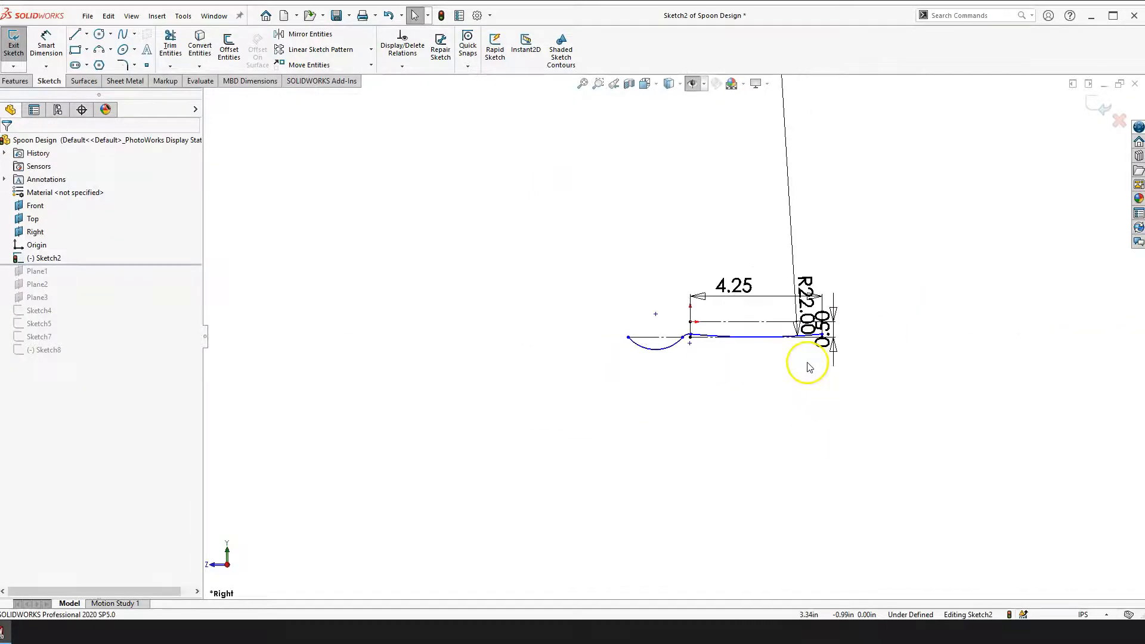
scroll(639, 346, down, 3)
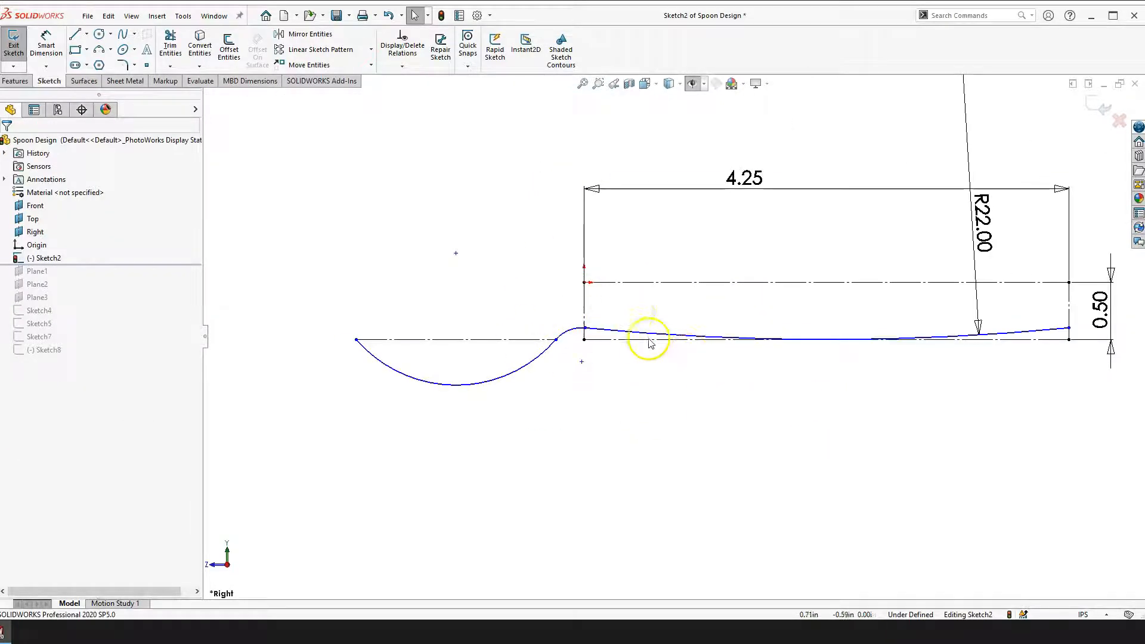
scroll(699, 387, up, 1)
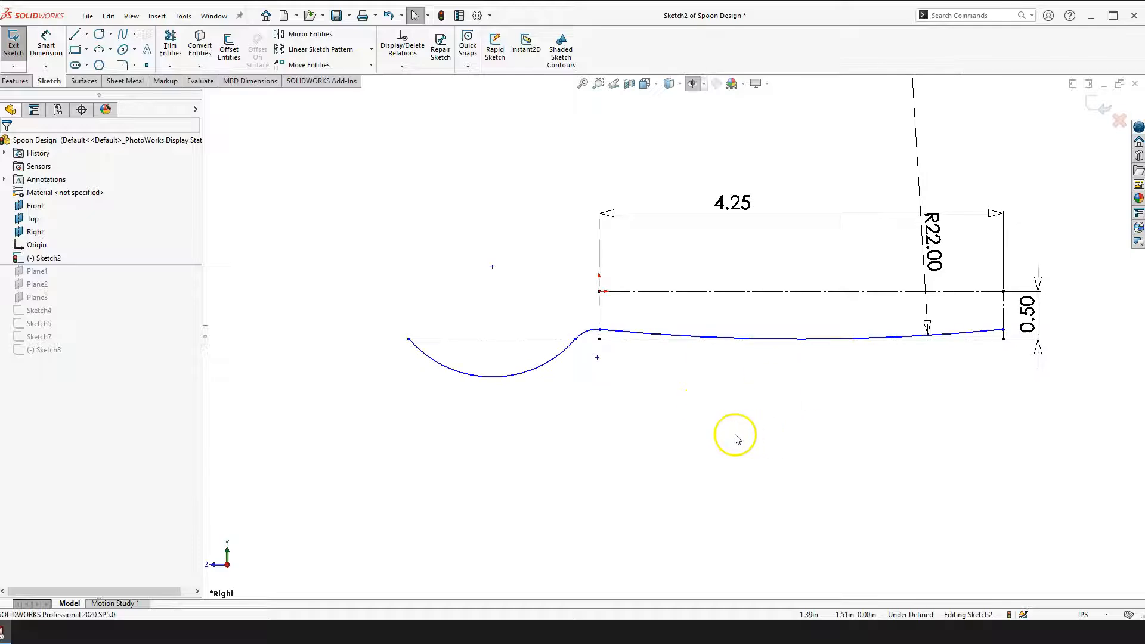
scroll(869, 268, down, 3)
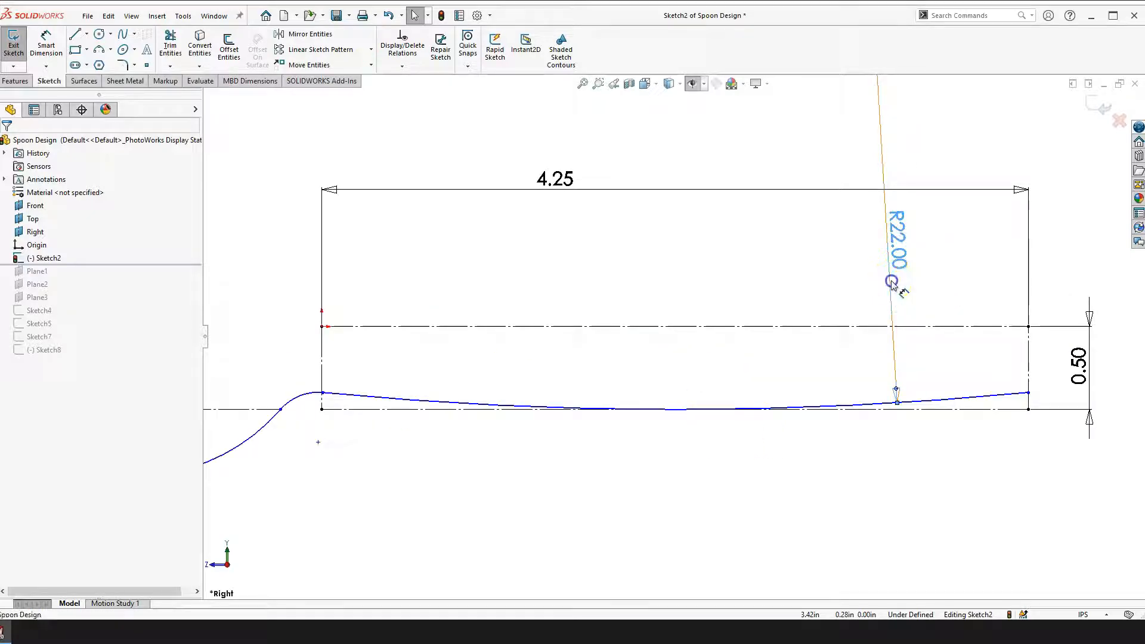
click(893, 285)
key(Delete)
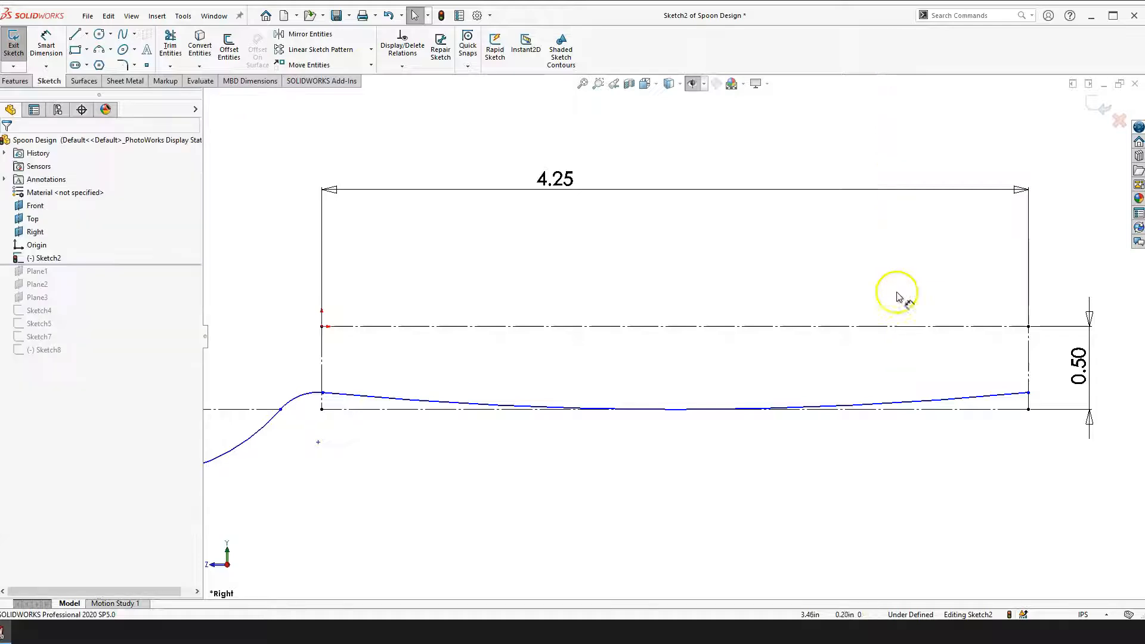
key(shift+z)
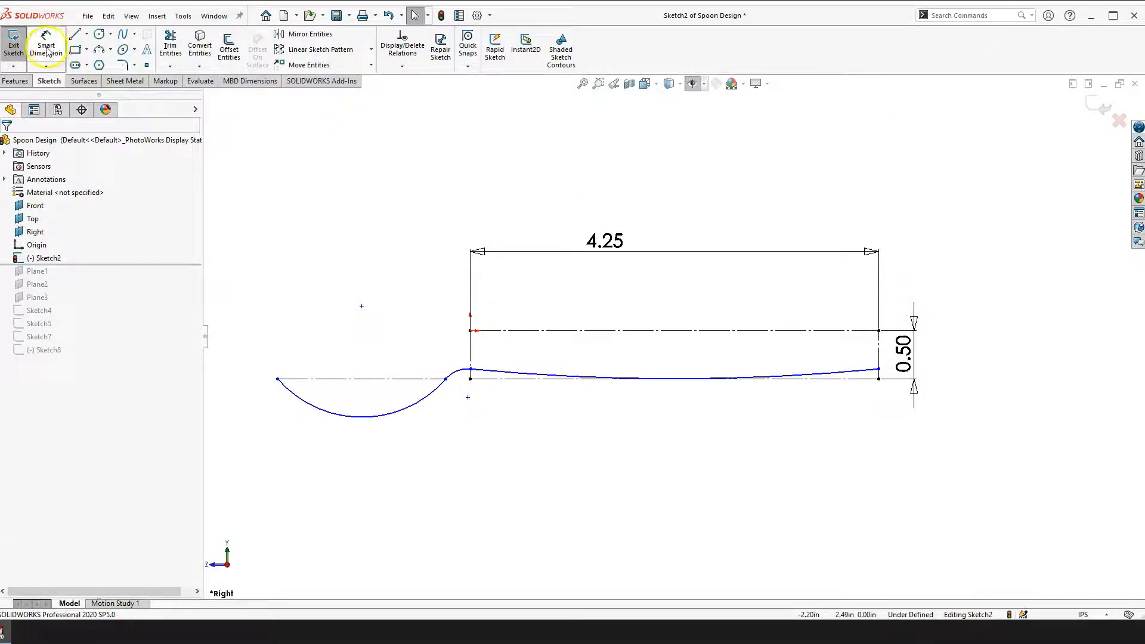
click(47, 53)
click(841, 374)
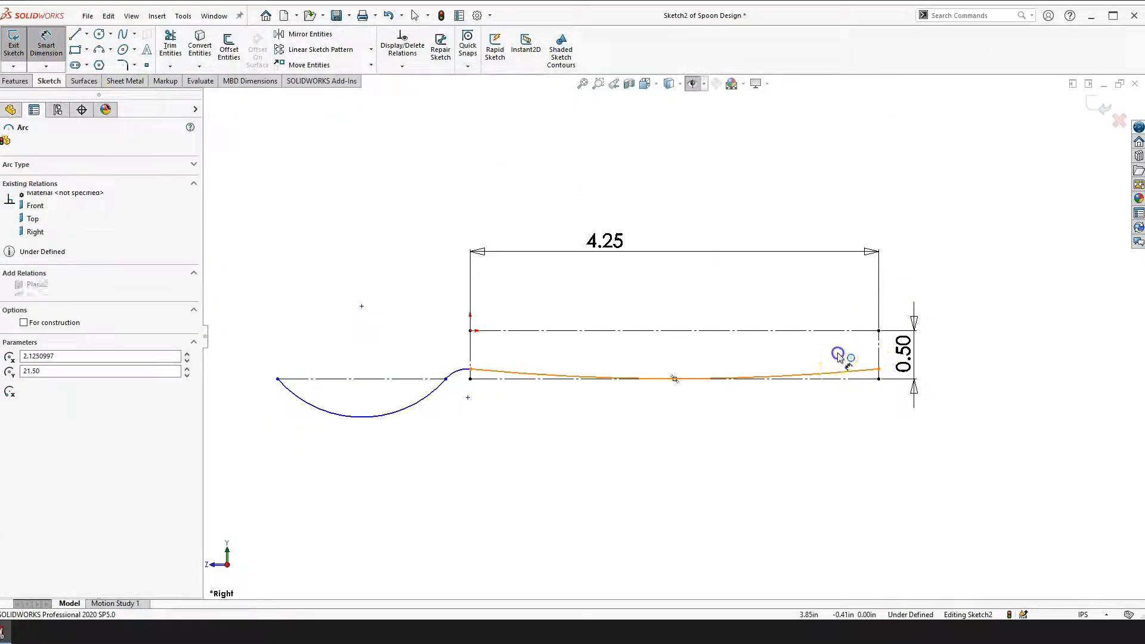
click(792, 210)
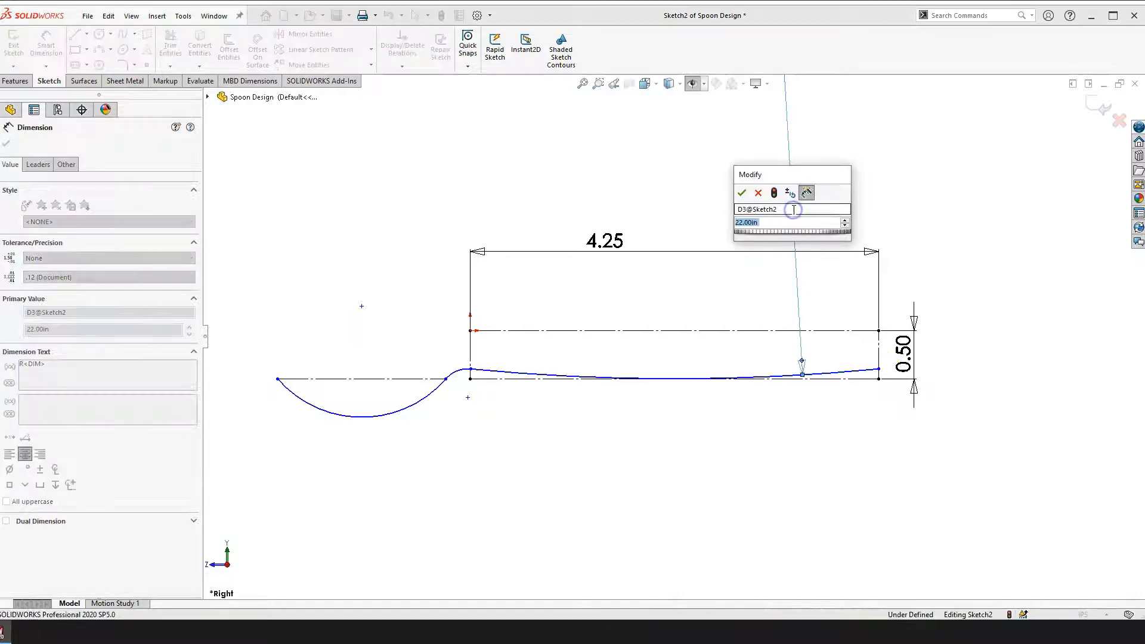
click(741, 193)
Dimension the vertical distance from the upper centerline to the free end of the handle arc
scroll(858, 349, down, 3)
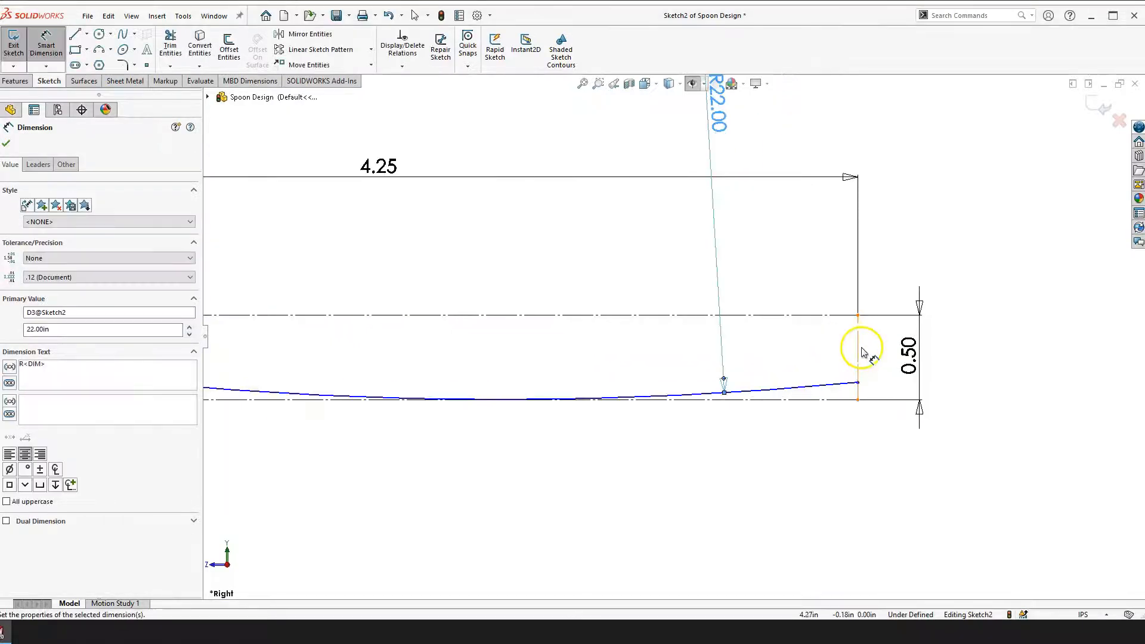
click(858, 383)
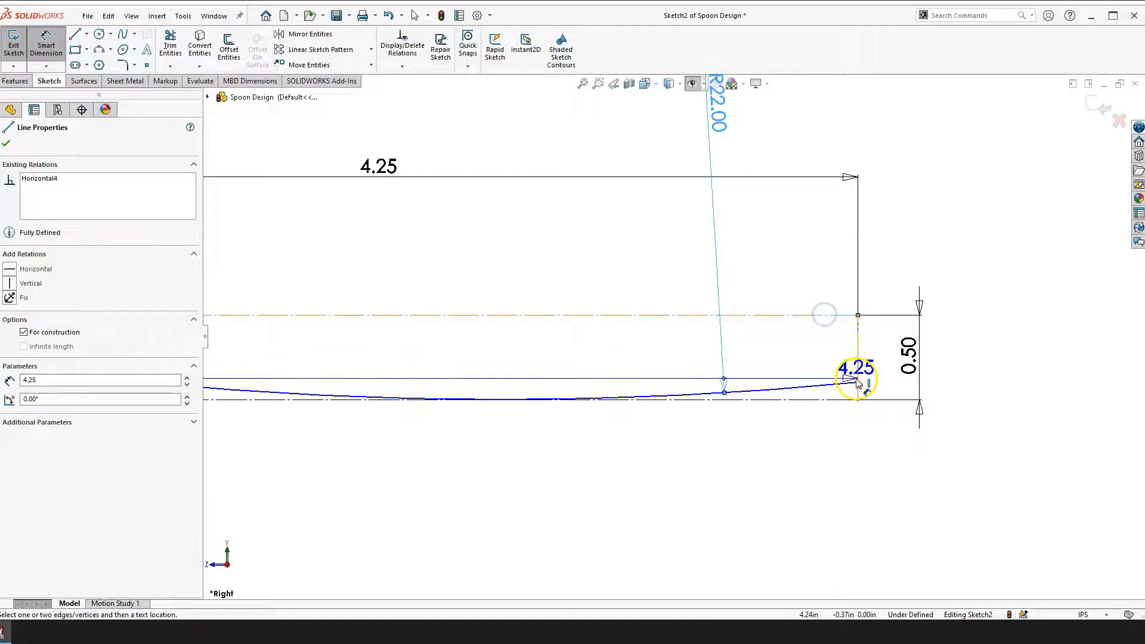
click(994, 369)
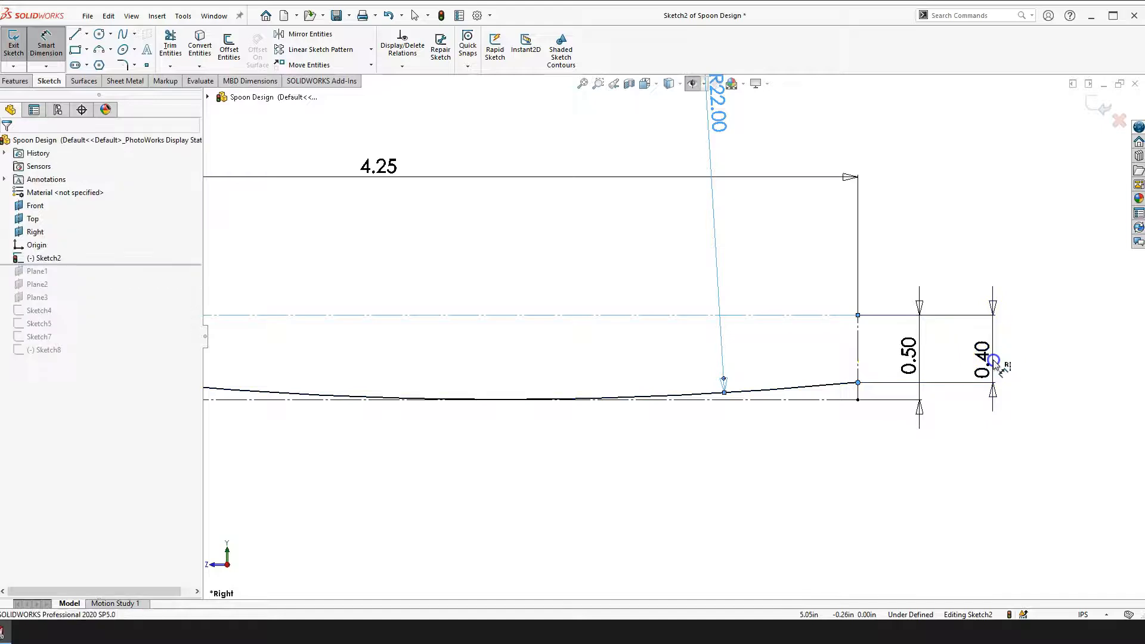
click(943, 345)
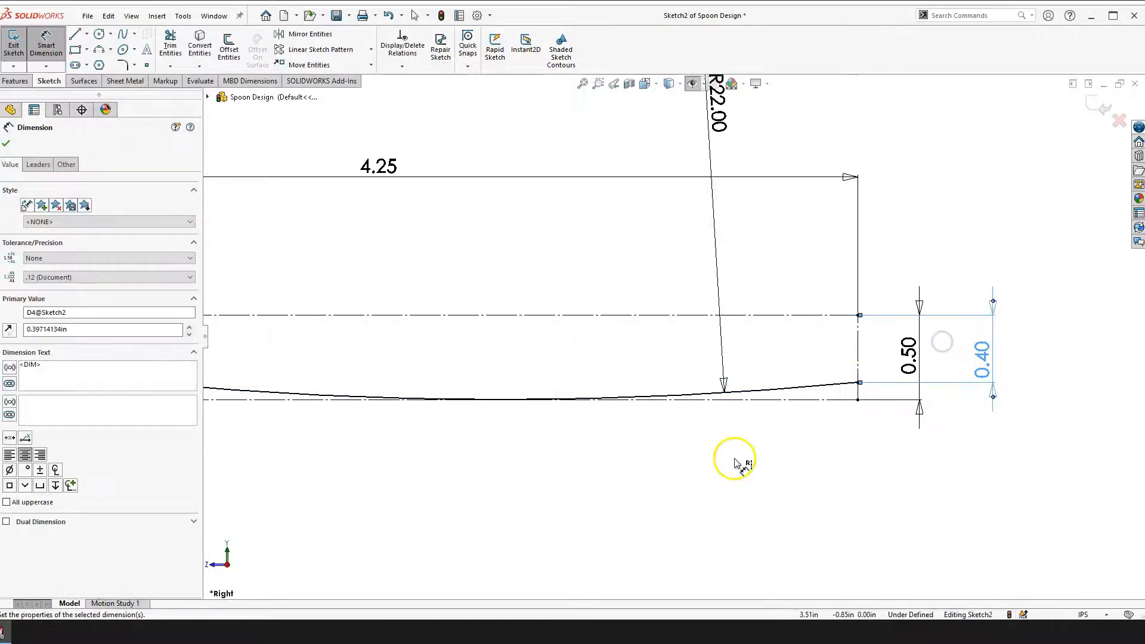
Add a radius dimension to the small neck arc between the bowl and the handle
scroll(736, 460, up, 3)
scroll(474, 337, down, 5)
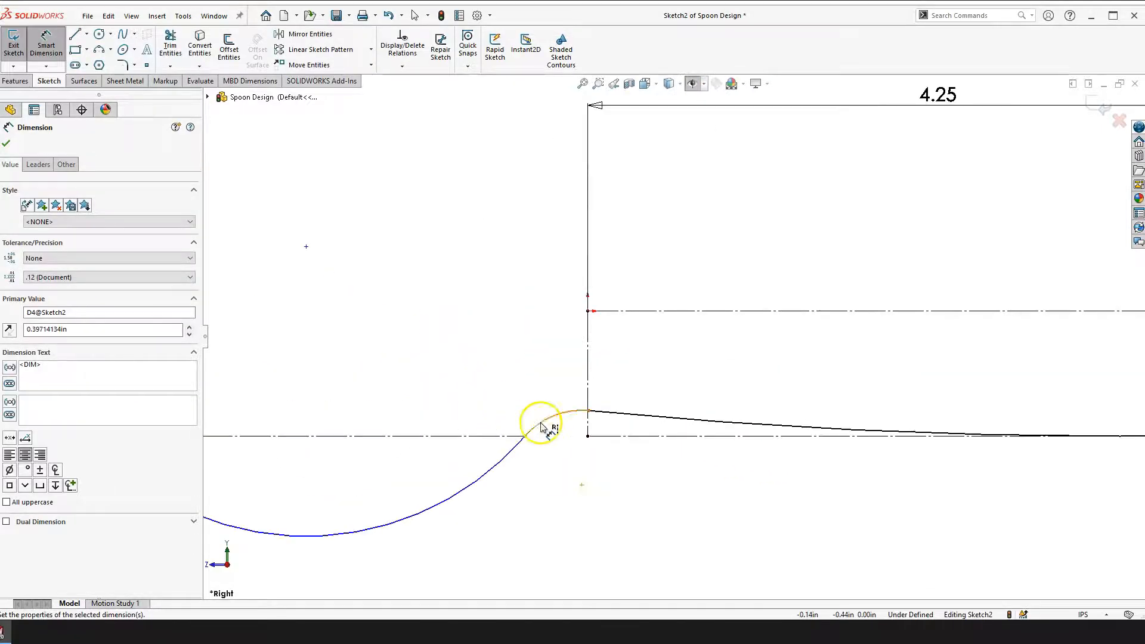
click(560, 419)
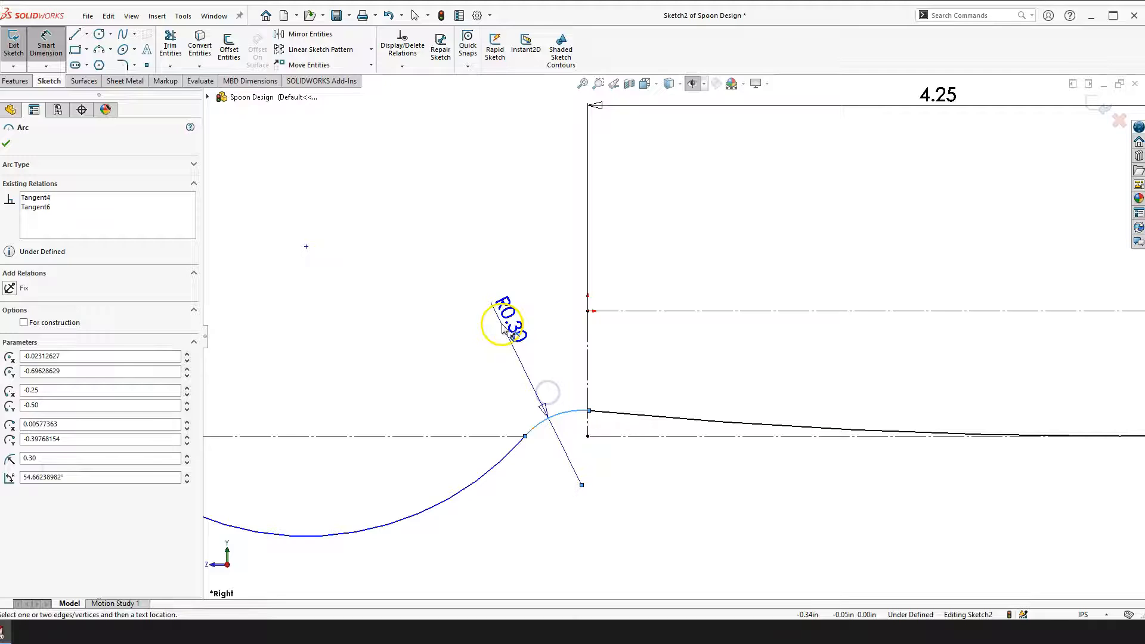
click(506, 328)
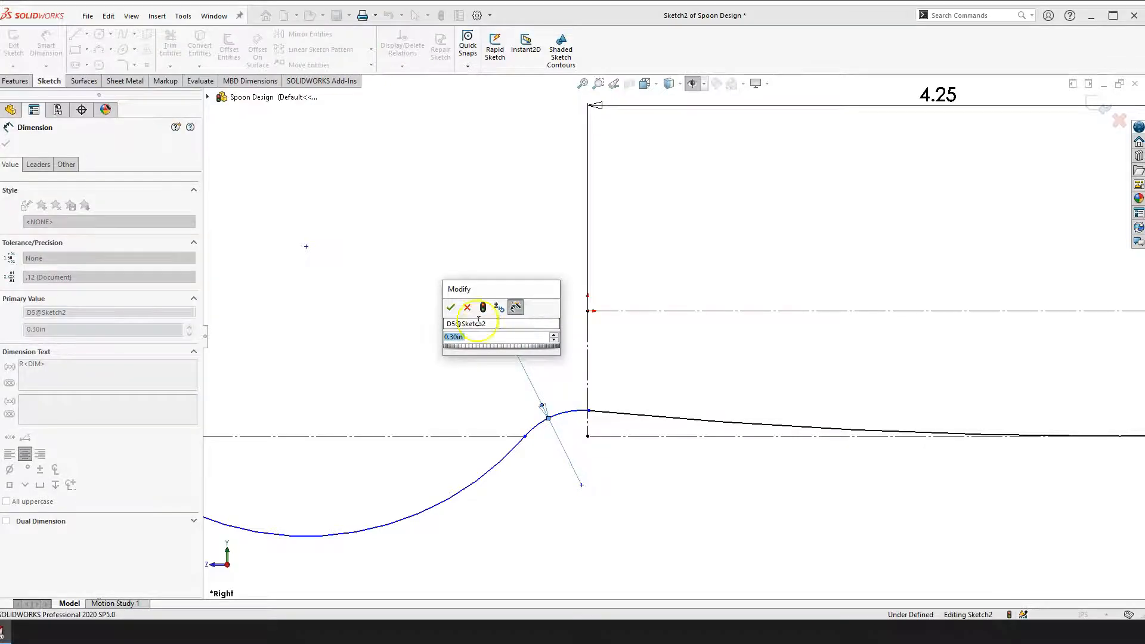
click(453, 307)
Dimension the bowl arc's radius, set it to 1.15 in, and finish dimensioning
scroll(511, 499, up, 1)
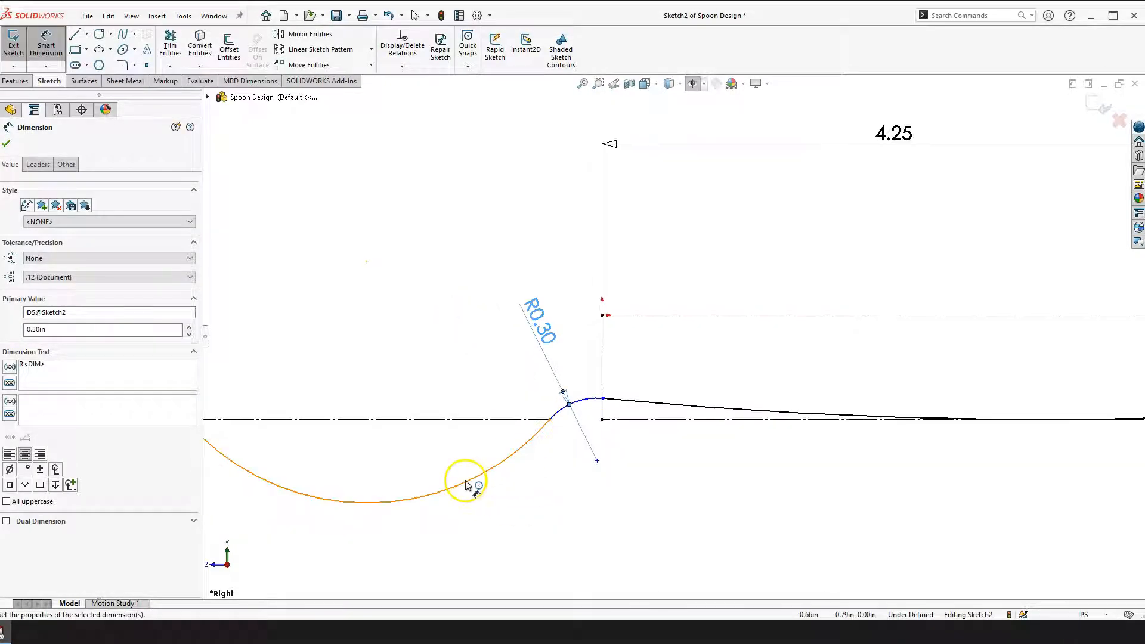
click(468, 478)
click(388, 365)
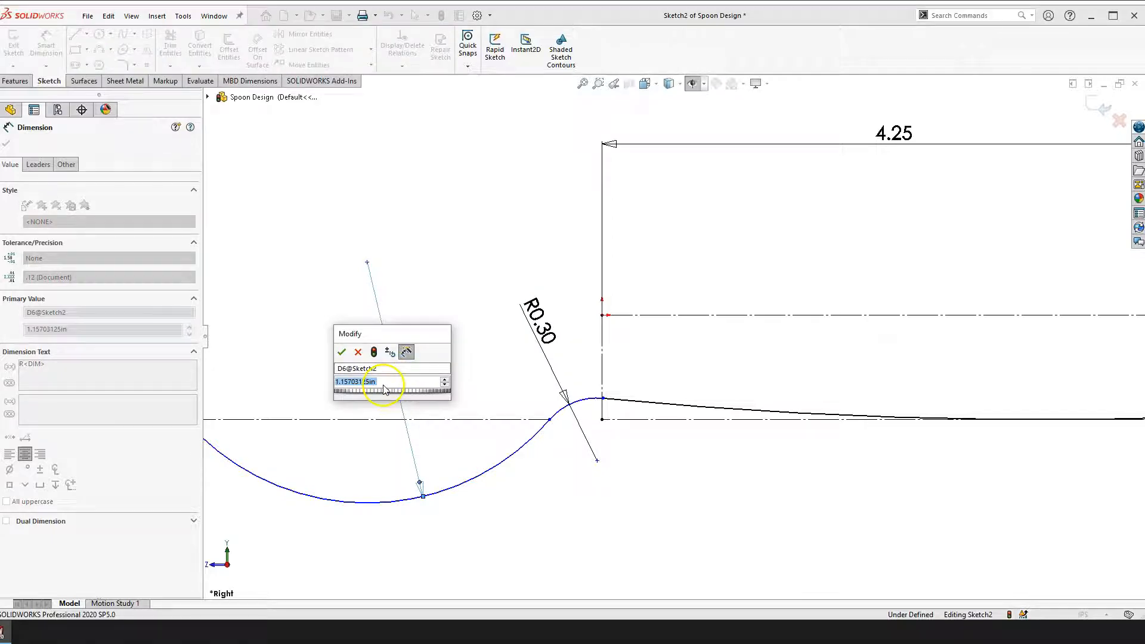
text(1.15)
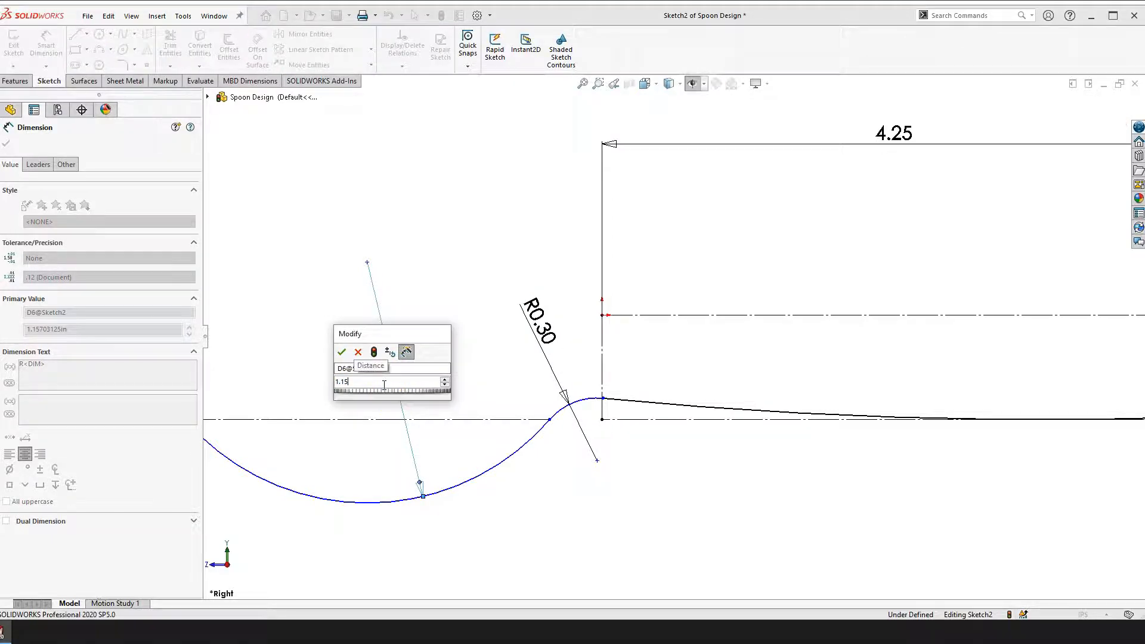
key(Return)
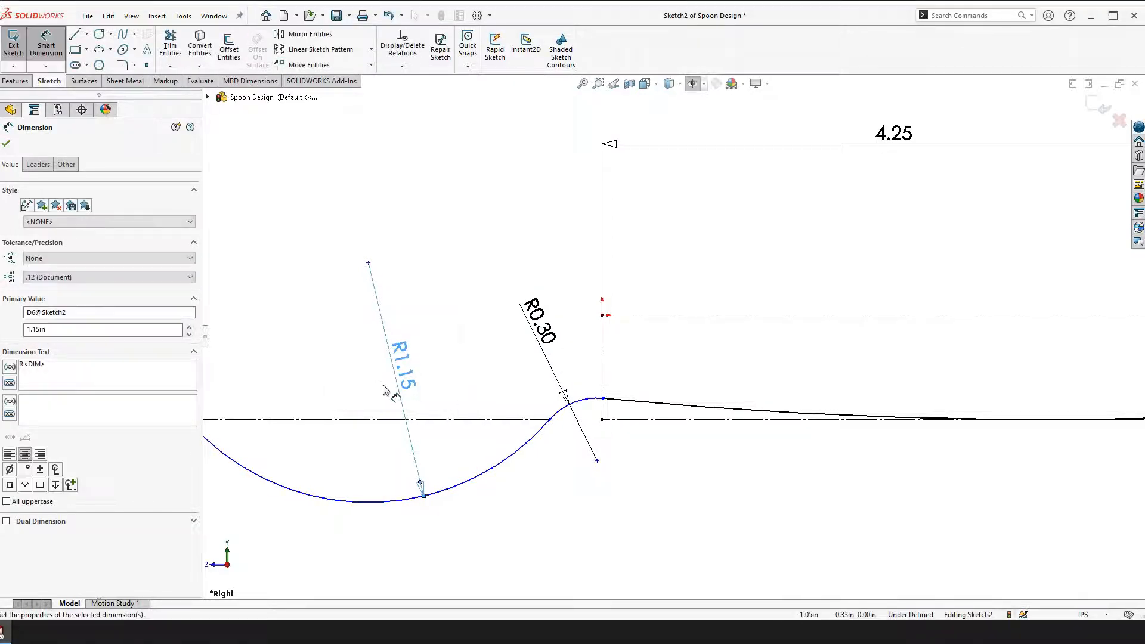
scroll(525, 456, up, 4)
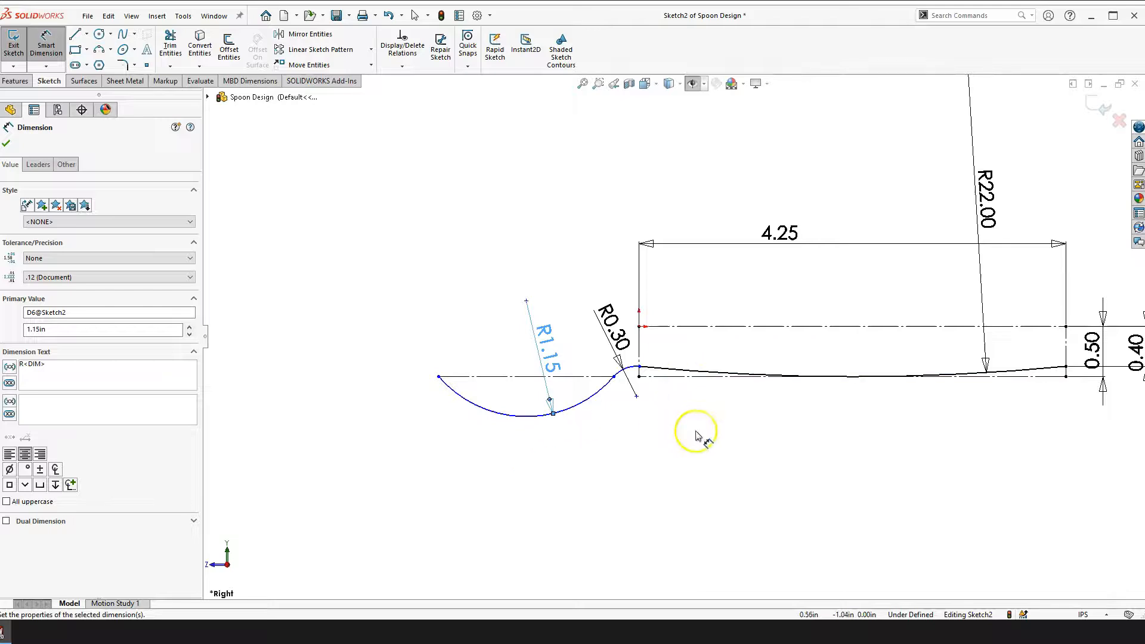
scroll(723, 408, up, 4)
scroll(852, 337, down, 3)
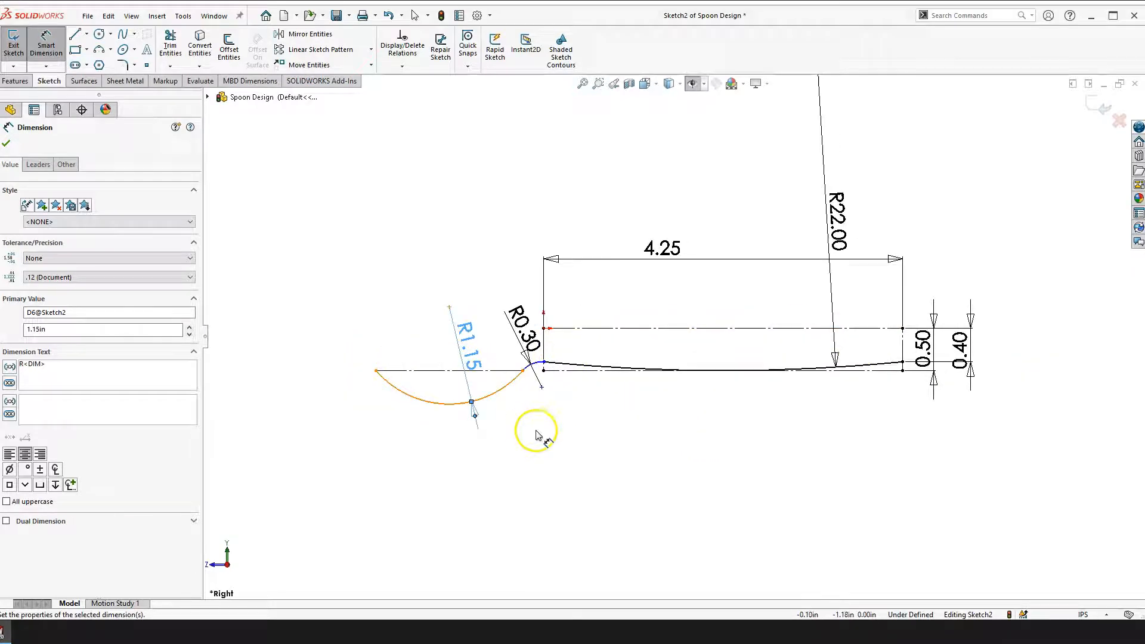
click(535, 452)
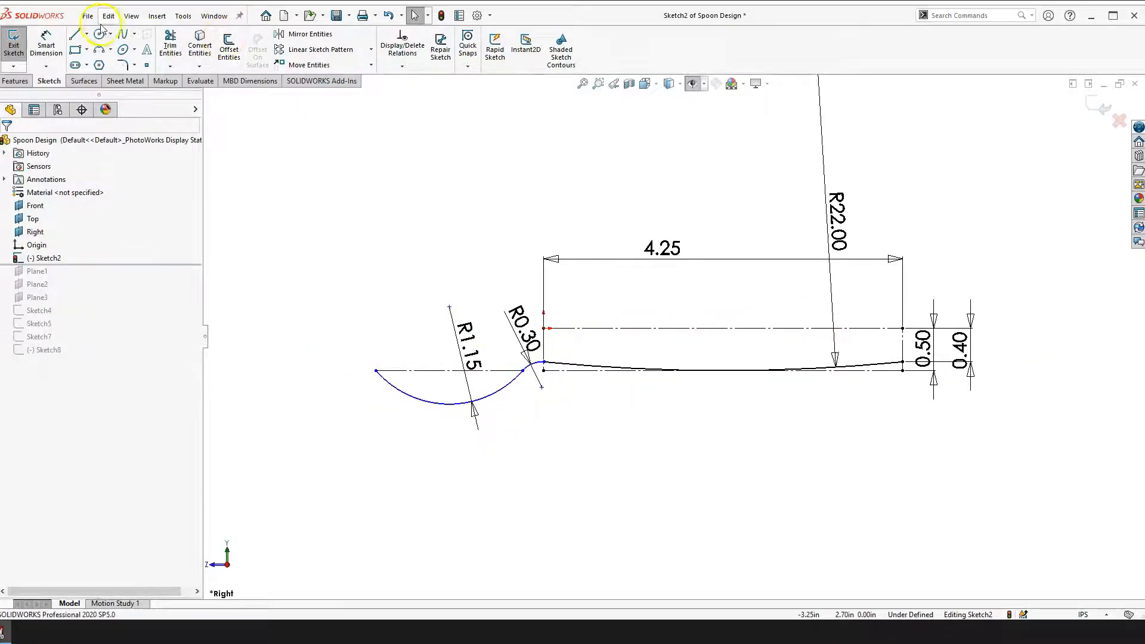
Dimension the spoon profile's overall horizontal length from the bowl tip to the handle end line and set it to 6.25 in
click(169, 48)
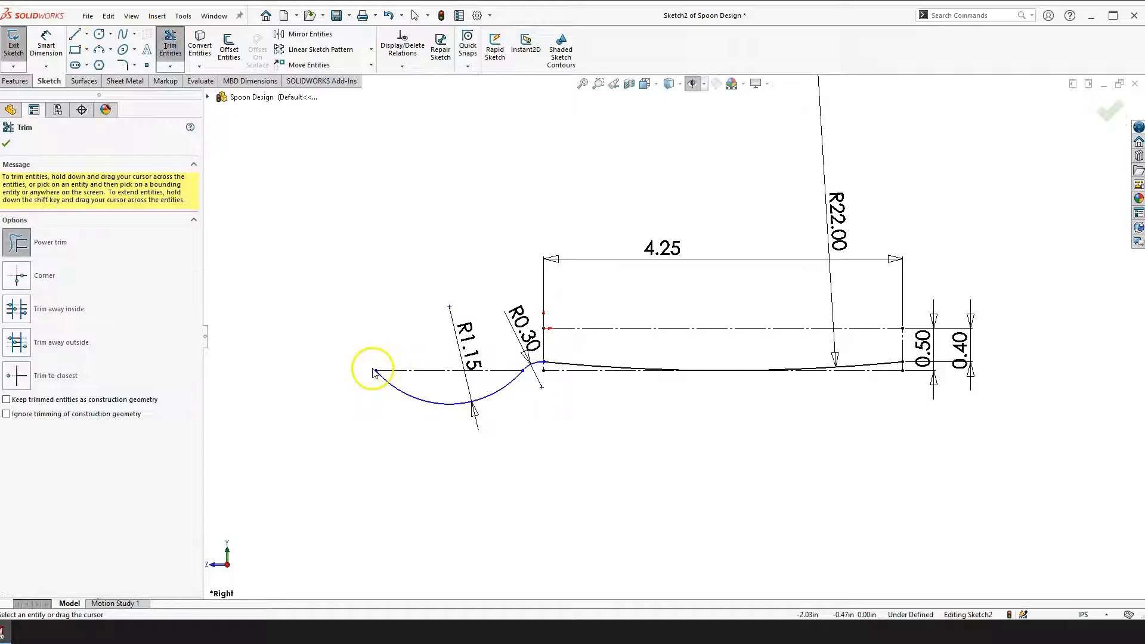
key(Escape)
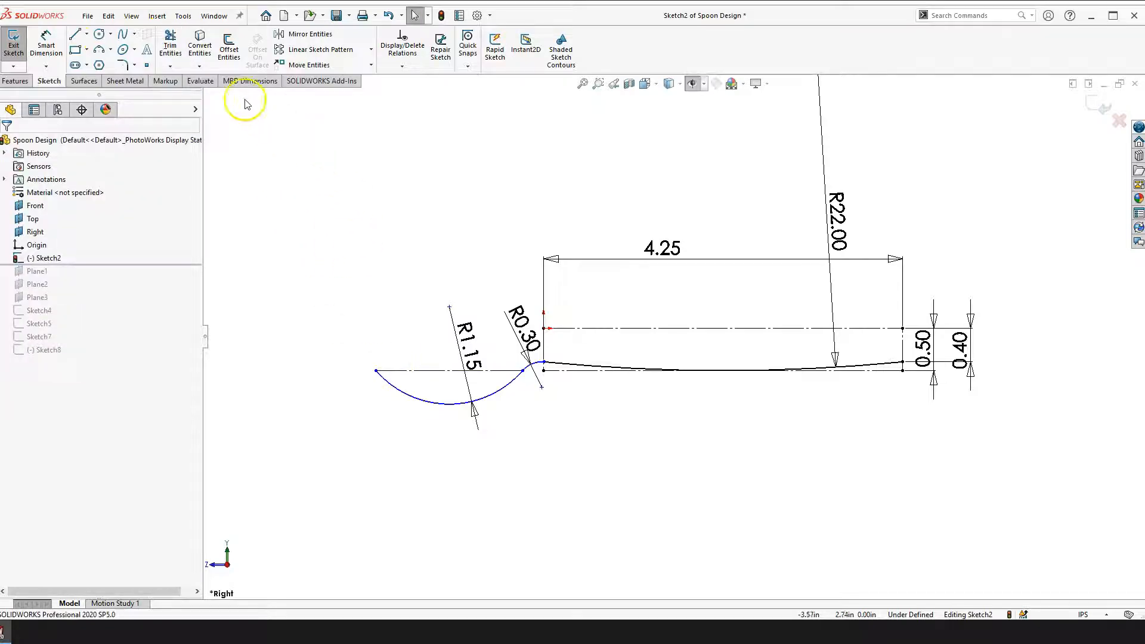
click(47, 46)
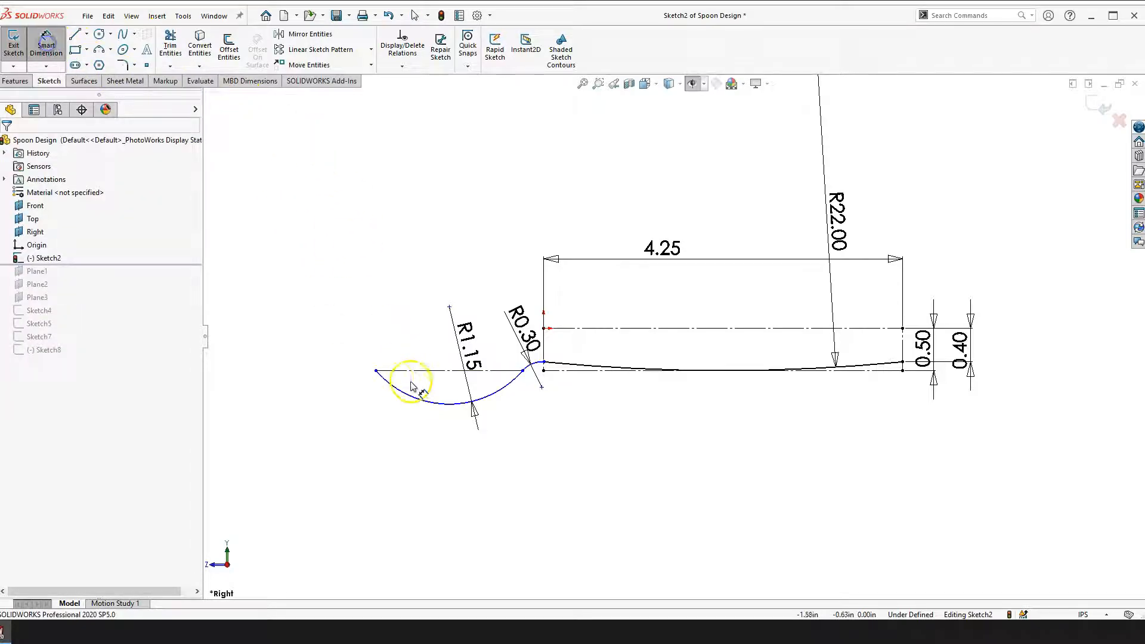
click(377, 371)
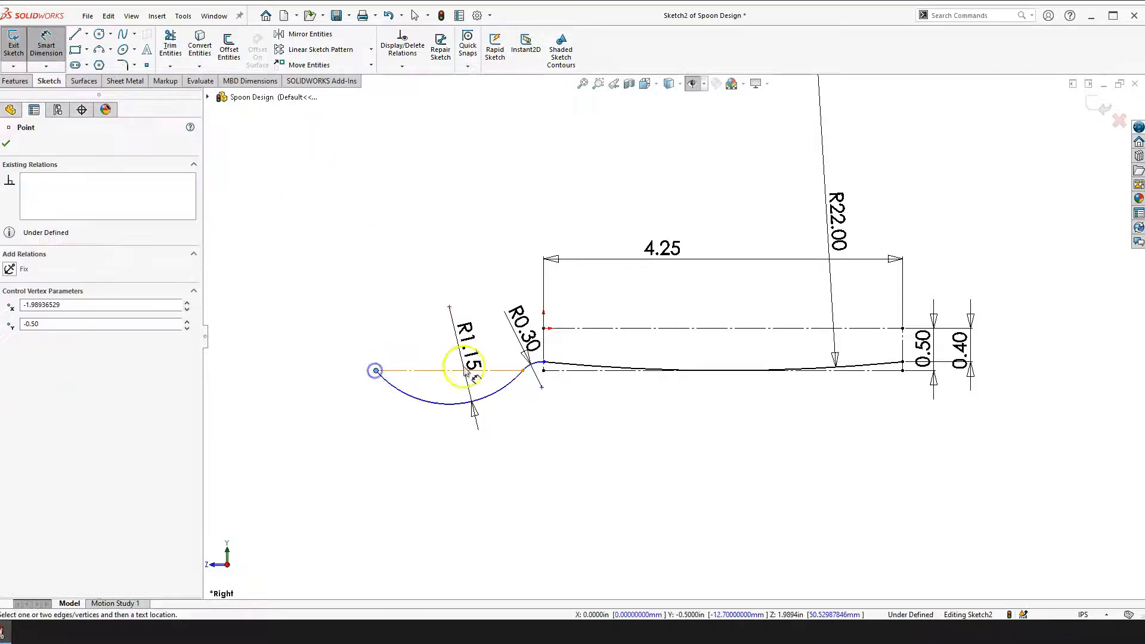
click(903, 349)
click(683, 485)
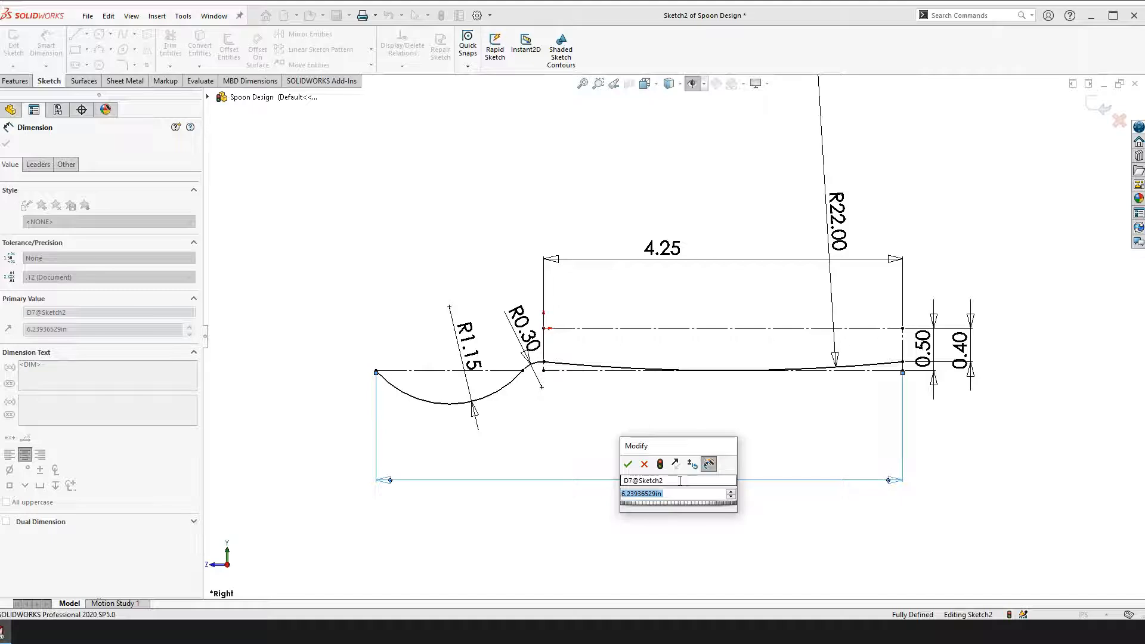
text(6.25)
key(Return)
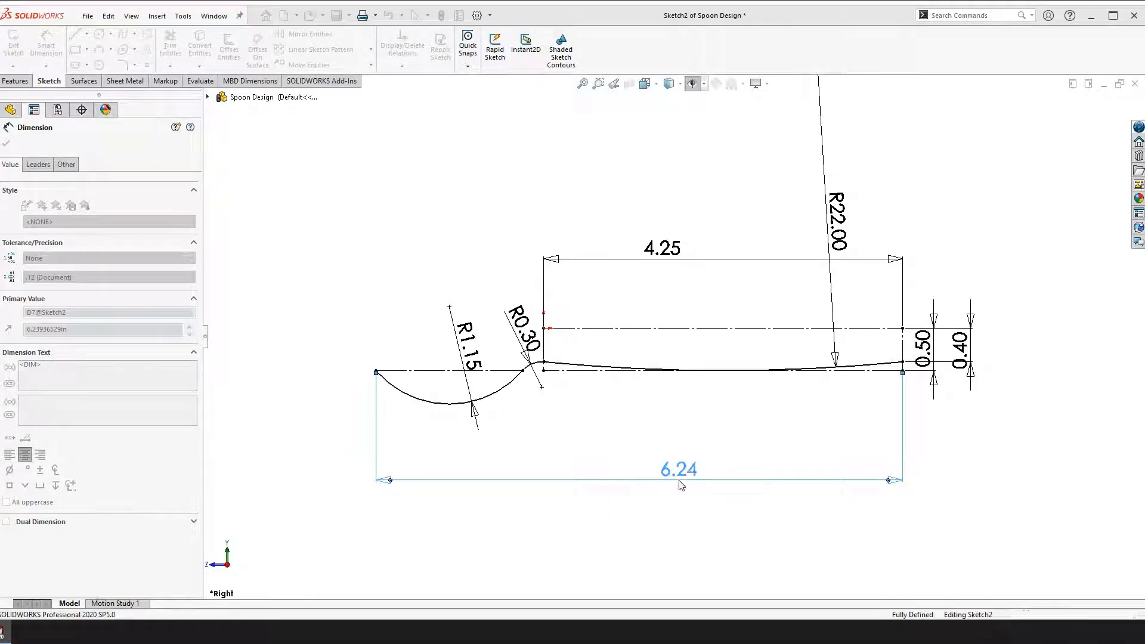
key(Escape)
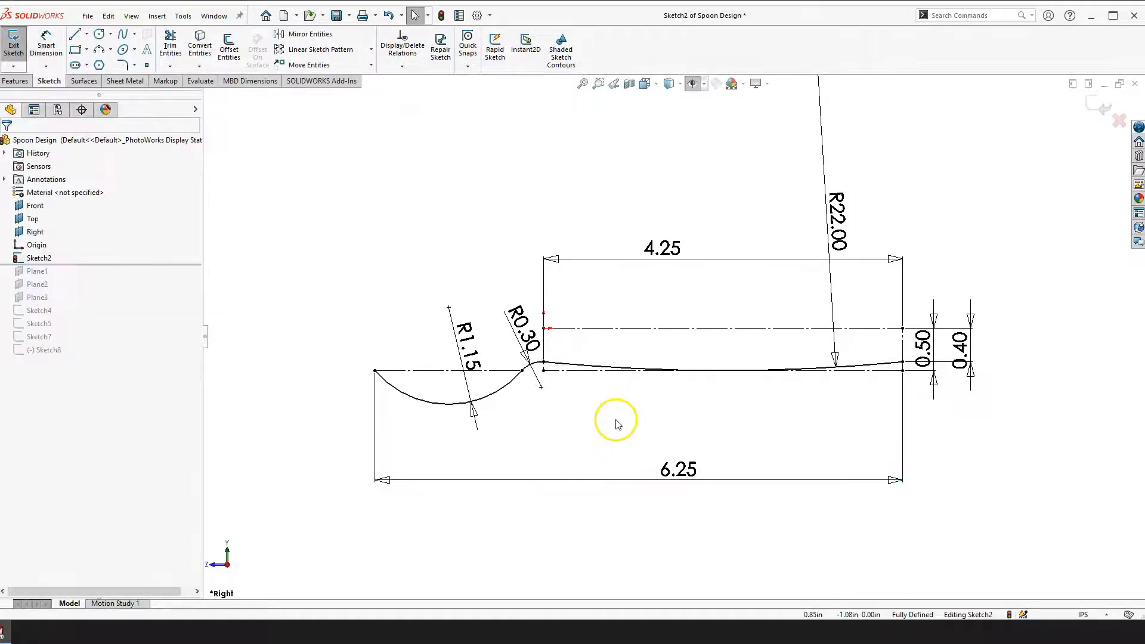
Exit the side-profile sketch and turn the display of the reference planes and sketch back on
scroll(560, 385, down, 2)
scroll(672, 358, up, 2)
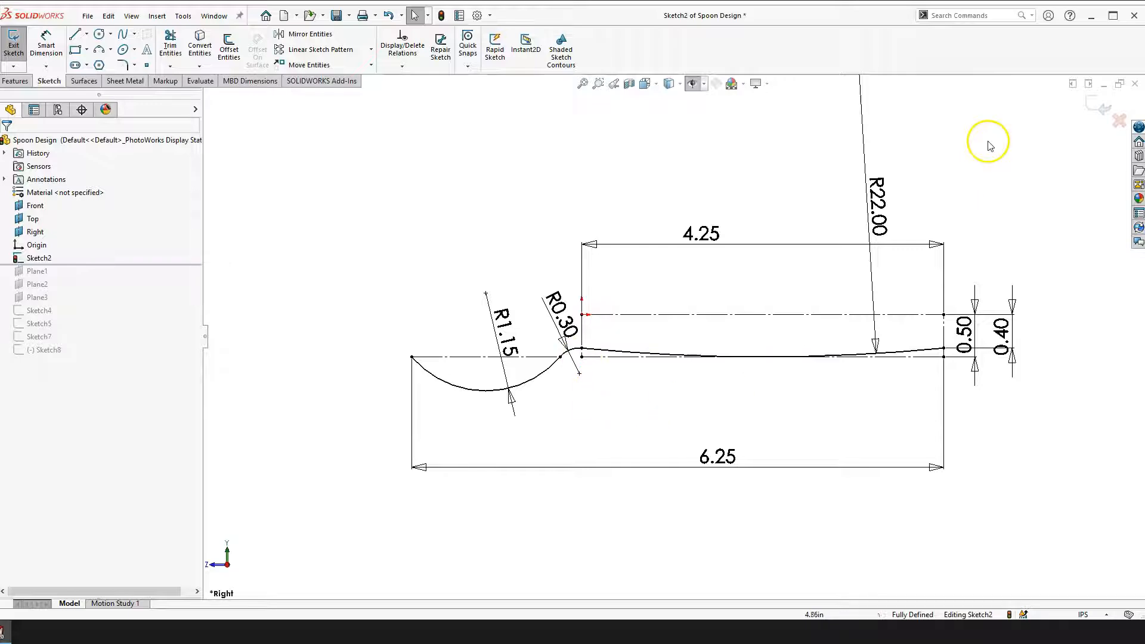
click(1101, 113)
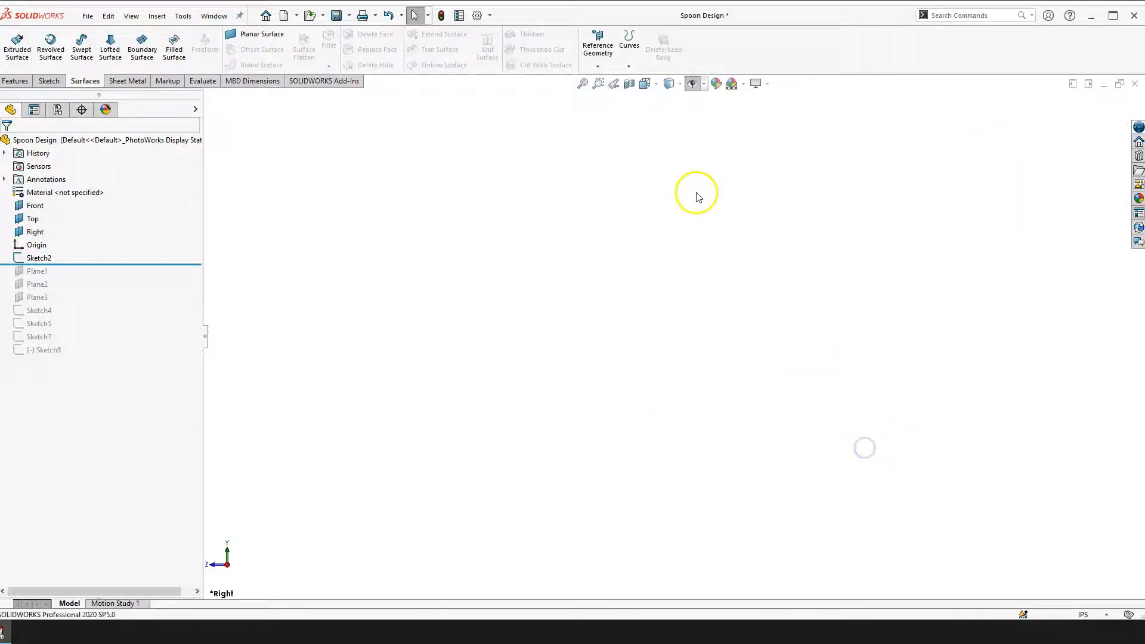
click(697, 86)
click(703, 204)
Hide the Right and Top reference planes, keeping the Front plane displayed with the spoon profile
right_drag(703, 205, 704, 276)
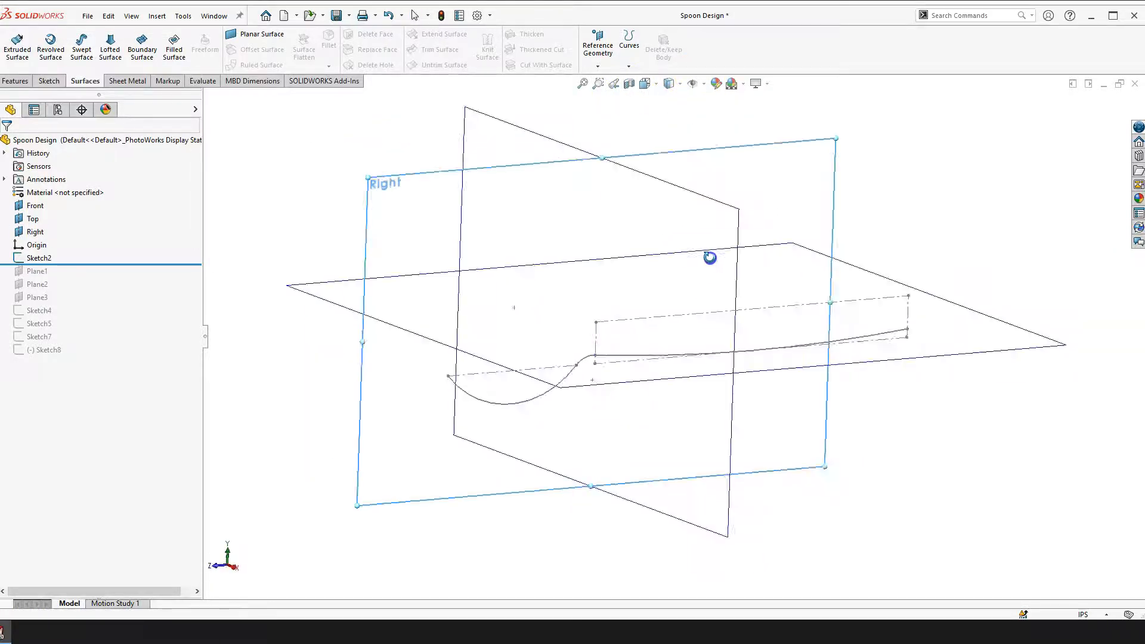
middle_drag(717, 320, 714, 312)
scroll(713, 312, up, 3)
scroll(805, 358, down, 2)
middle_drag(579, 358, 545, 327)
scroll(567, 342, down, 3)
scroll(544, 327, up, 4)
mouse_move(616, 373)
middle_down()
mouse_move(644, 299)
mouse_move(573, 363)
mouse_move(523, 357)
mouse_move(544, 366)
mouse_move(537, 424)
mouse_move(545, 414)
middle_up()
scroll(545, 342, up, 2)
middle_drag(544, 343, 526, 292)
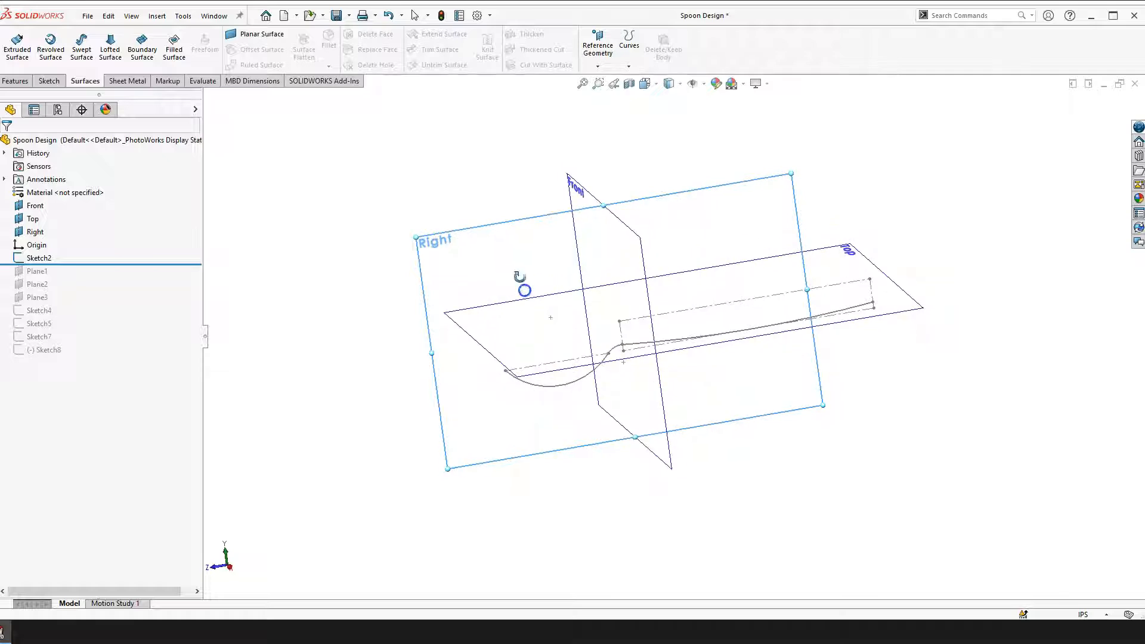
click(470, 253)
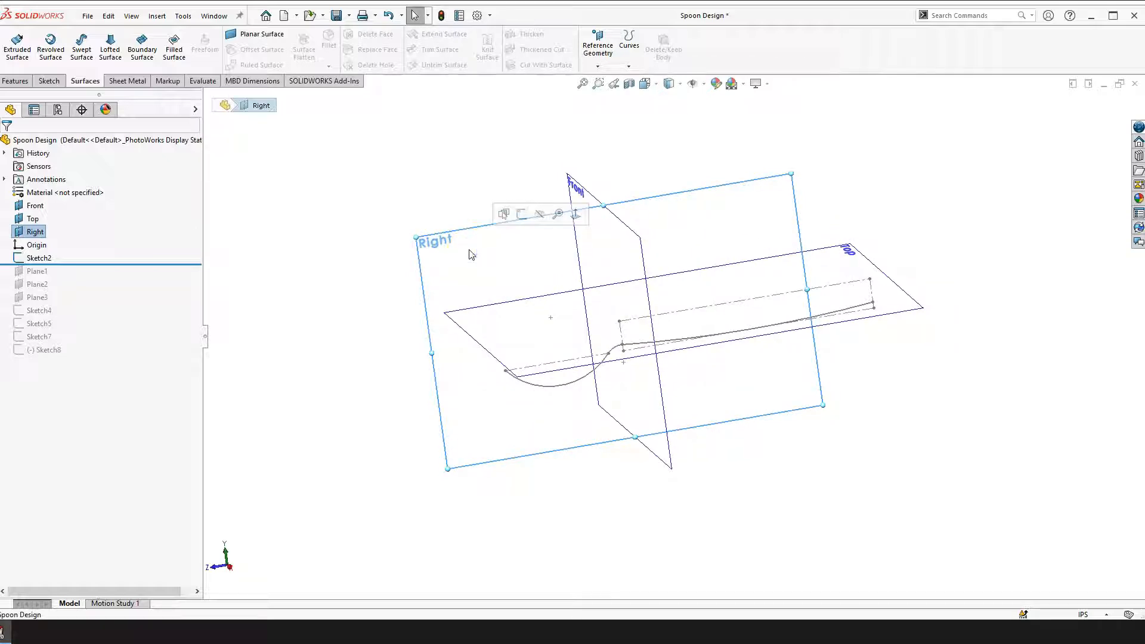
click(542, 216)
click(513, 322)
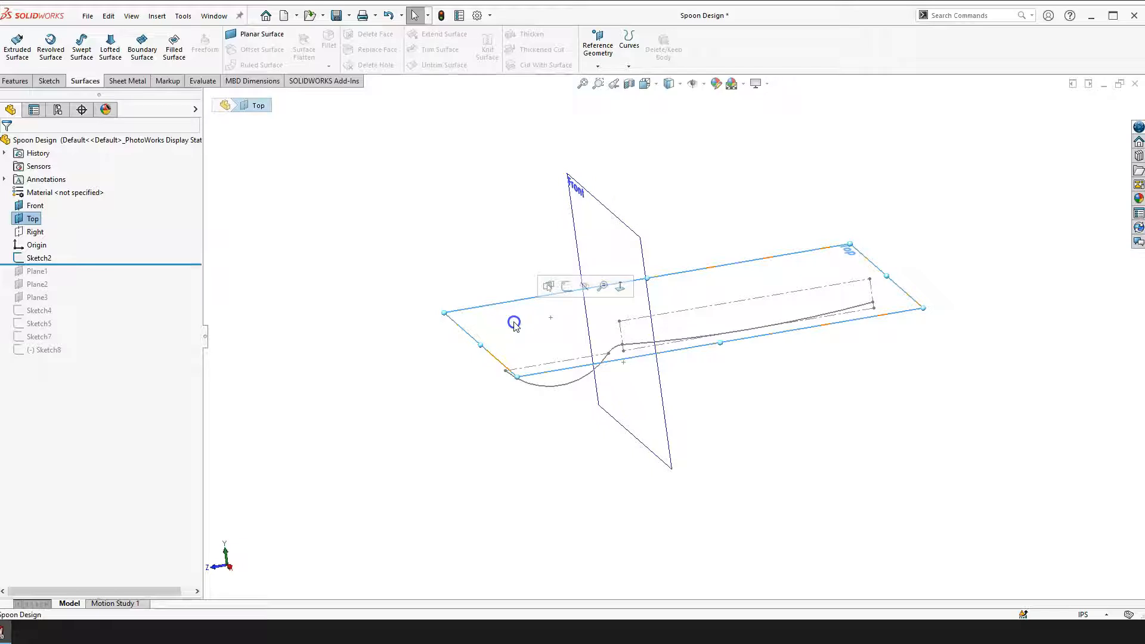
click(586, 291)
Examine the spoon profile against the Front plane, both at an angle and looking straight at the plane
right_drag(473, 235, 464, 318)
mouse_move(464, 318)
mouse_down()
mouse_move(617, 353)
mouse_move(583, 332)
mouse_move(555, 360)
mouse_up()
middle_drag(555, 360, 555, 350)
scroll(585, 363, up, 2)
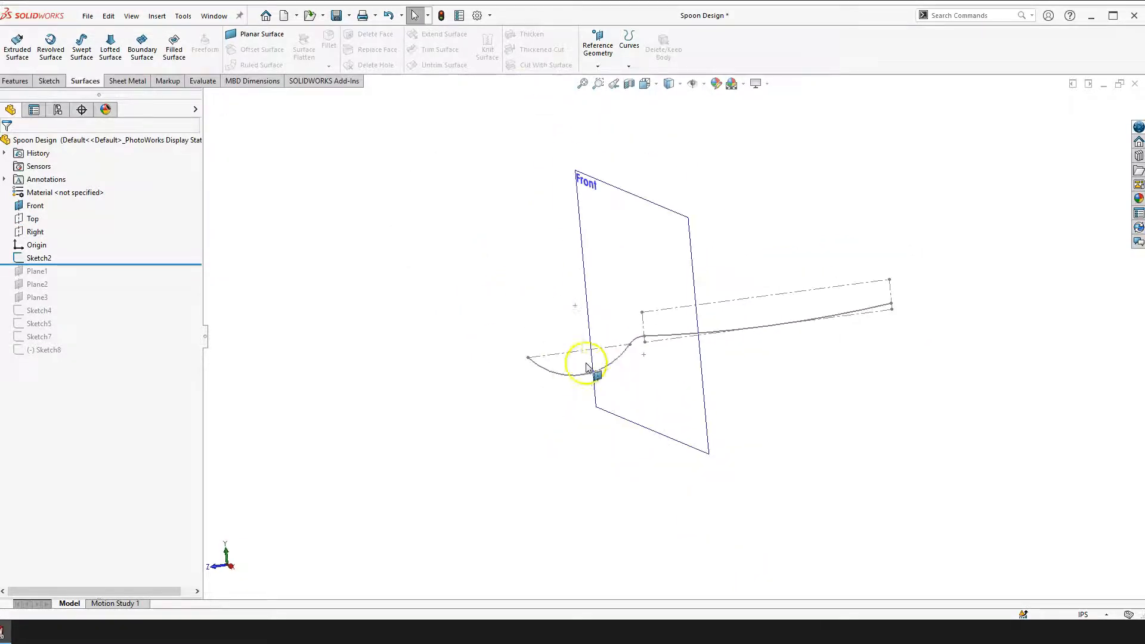
scroll(603, 366, down, 1)
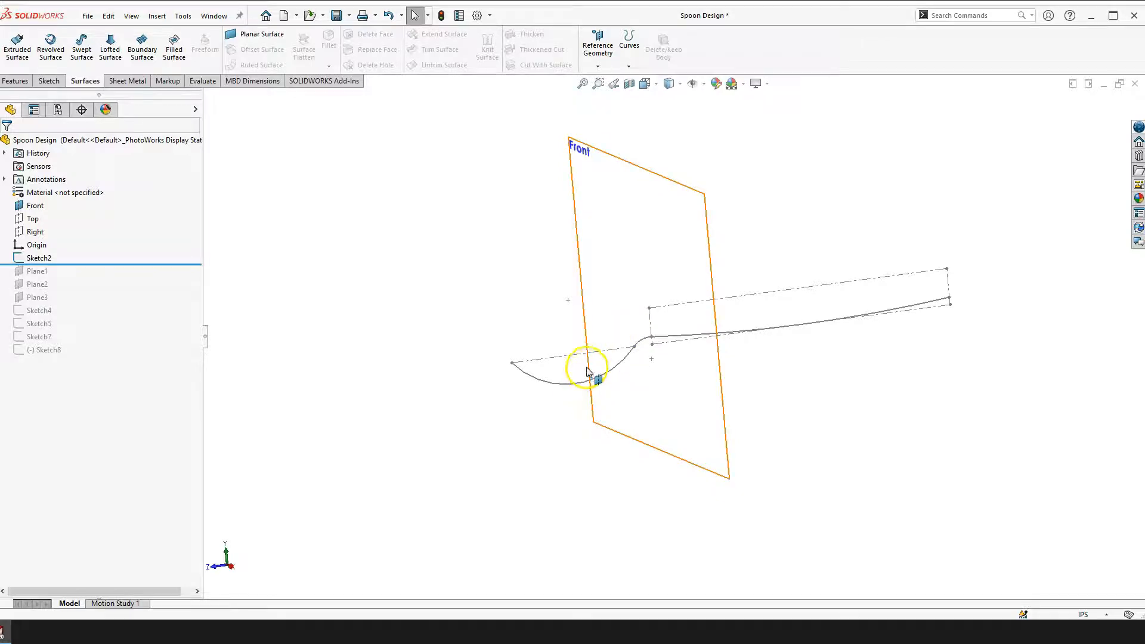
scroll(888, 355, down, 1)
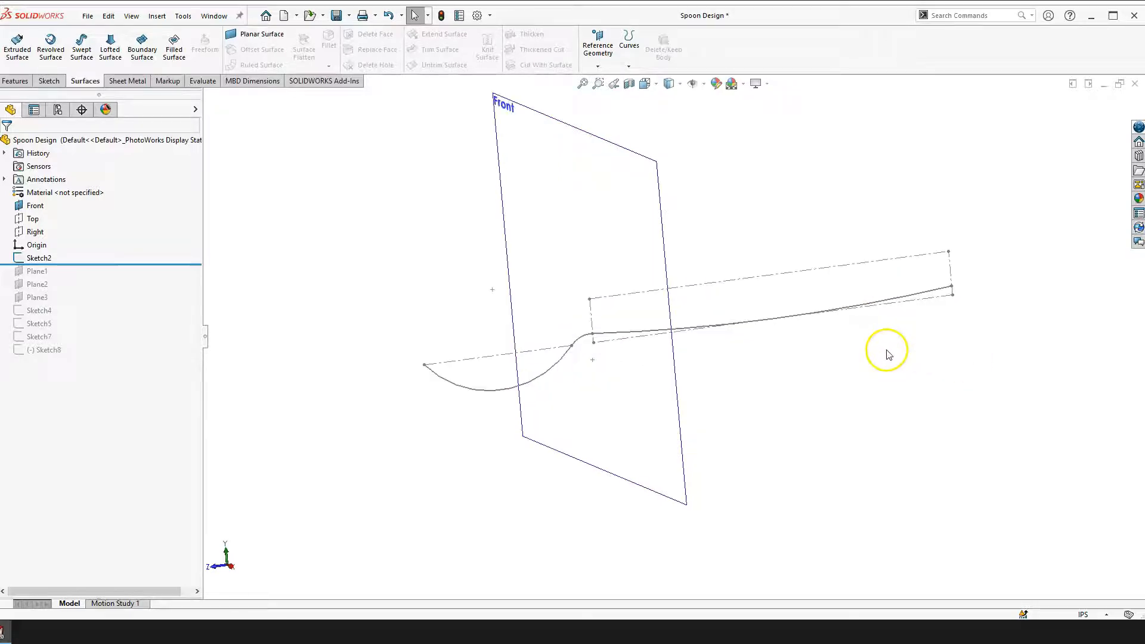
scroll(676, 334, up, 2)
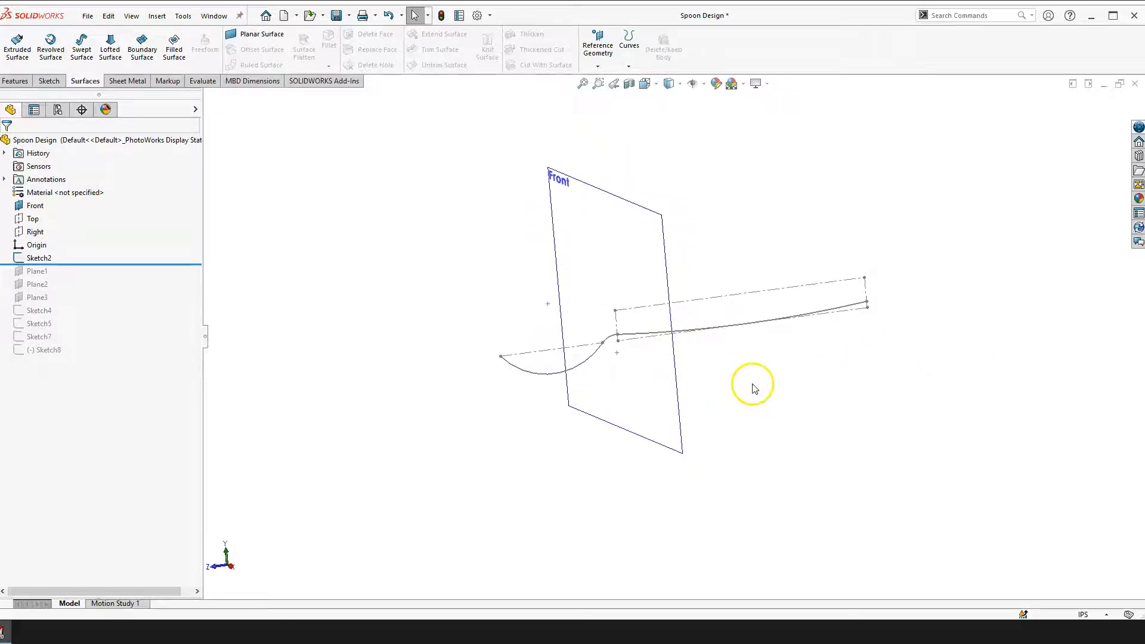
middle_drag(784, 436, 795, 372)
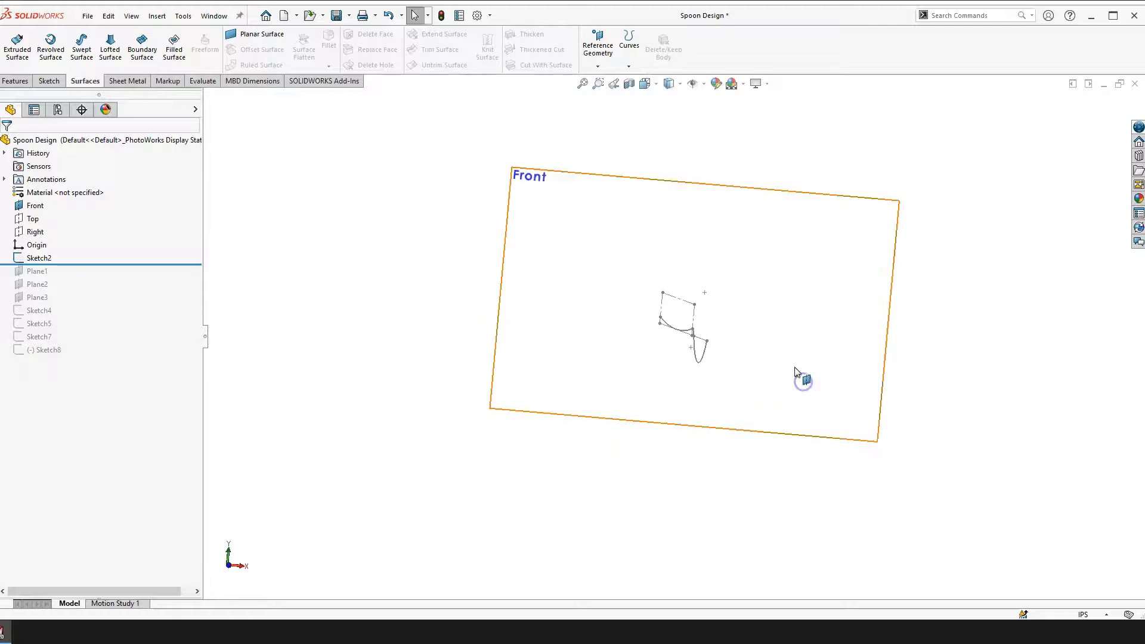
key(space)
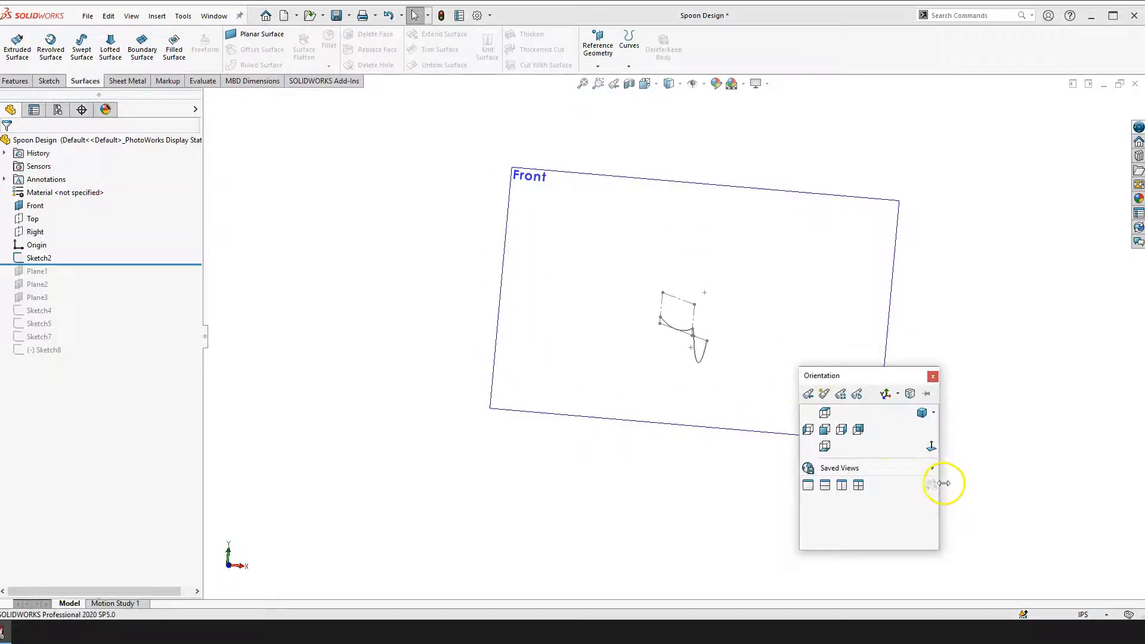
click(930, 445)
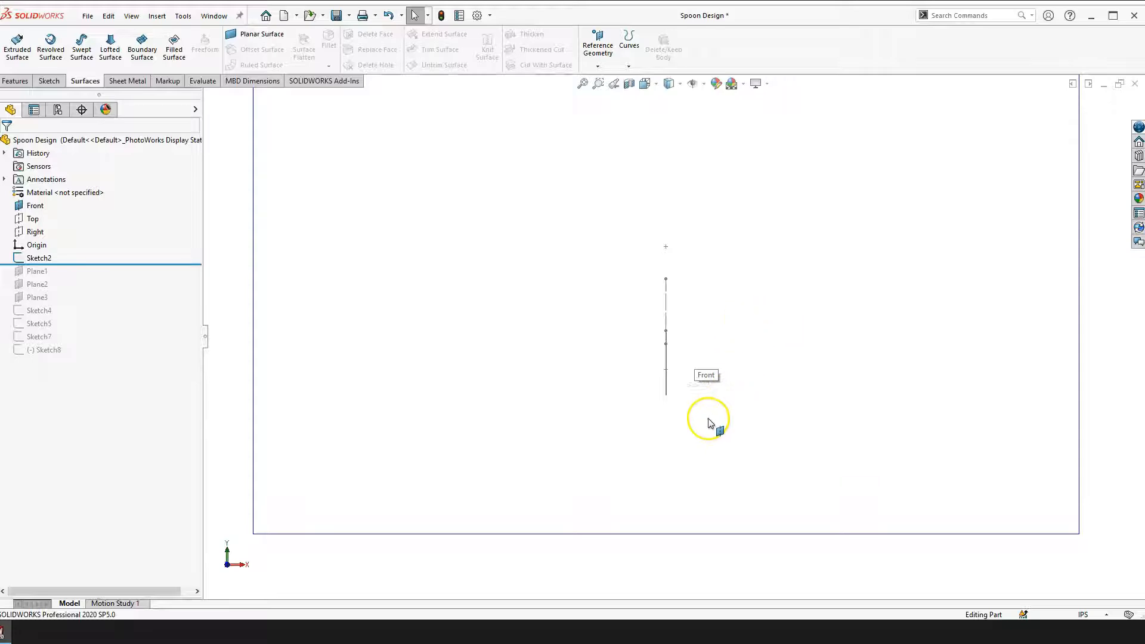
scroll(751, 341, up, 8)
mouse_move(657, 429)
middle_down()
mouse_move(667, 471)
mouse_move(696, 314)
mouse_move(642, 365)
mouse_move(664, 316)
mouse_move(674, 330)
mouse_move(639, 346)
mouse_move(526, 321)
mouse_move(546, 324)
middle_up()
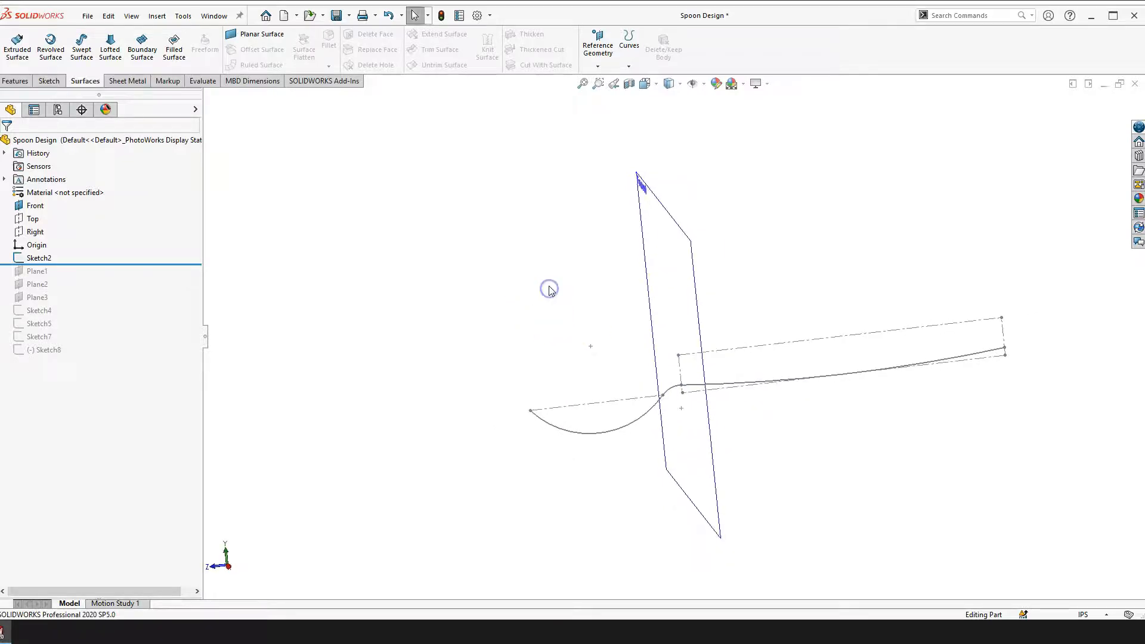
Create a reference plane through the bowl arc's center point, parallel to the Front plane
click(591, 347)
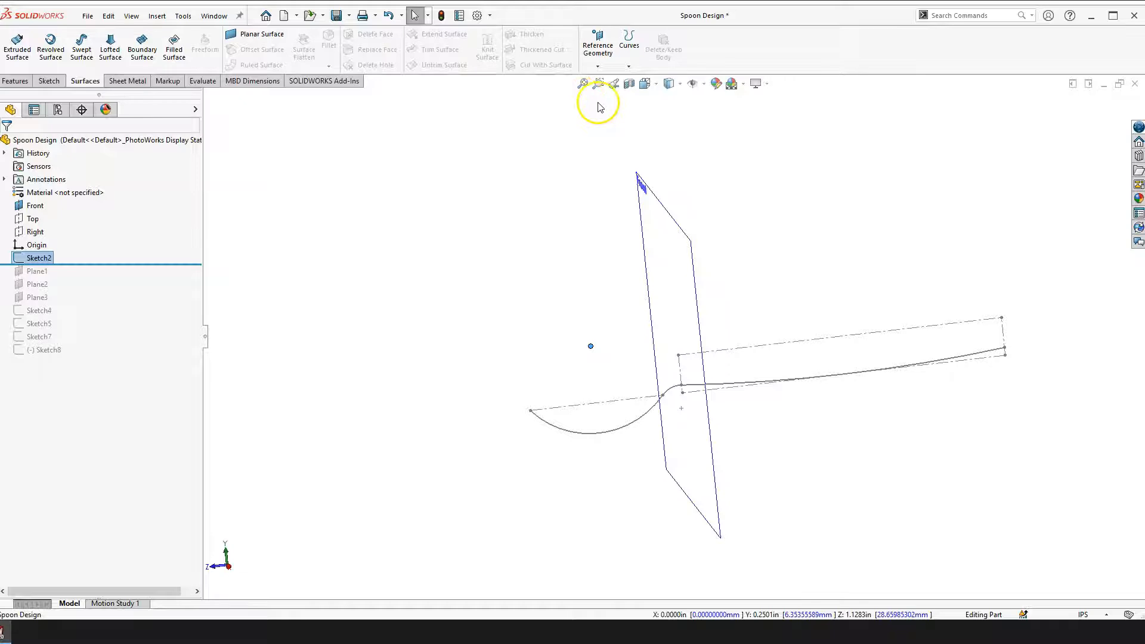
click(598, 54)
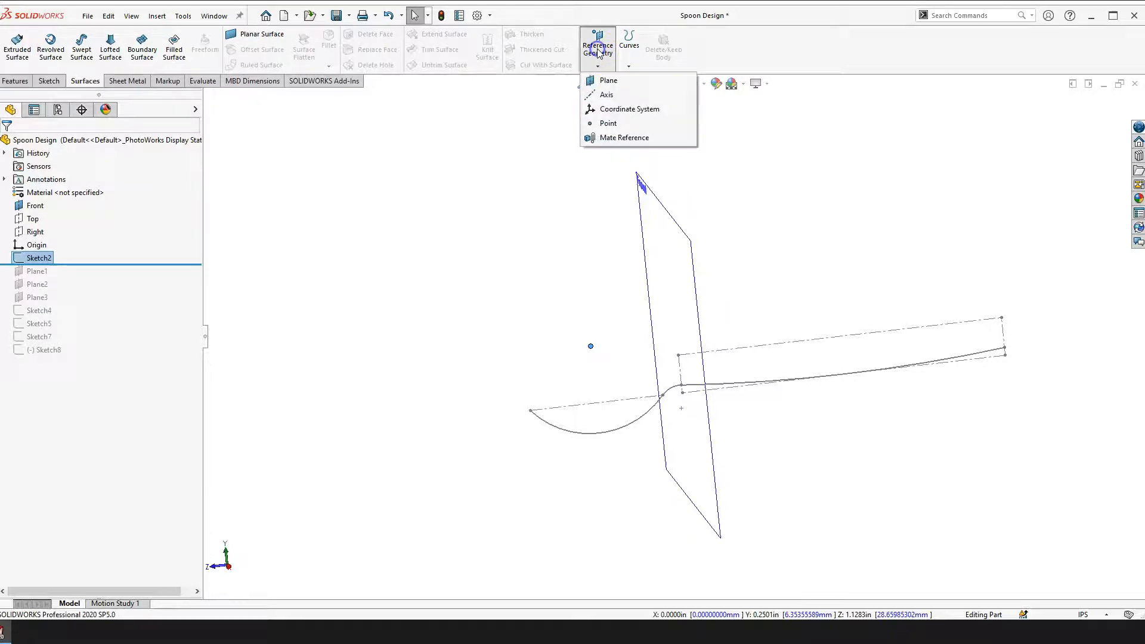
click(605, 78)
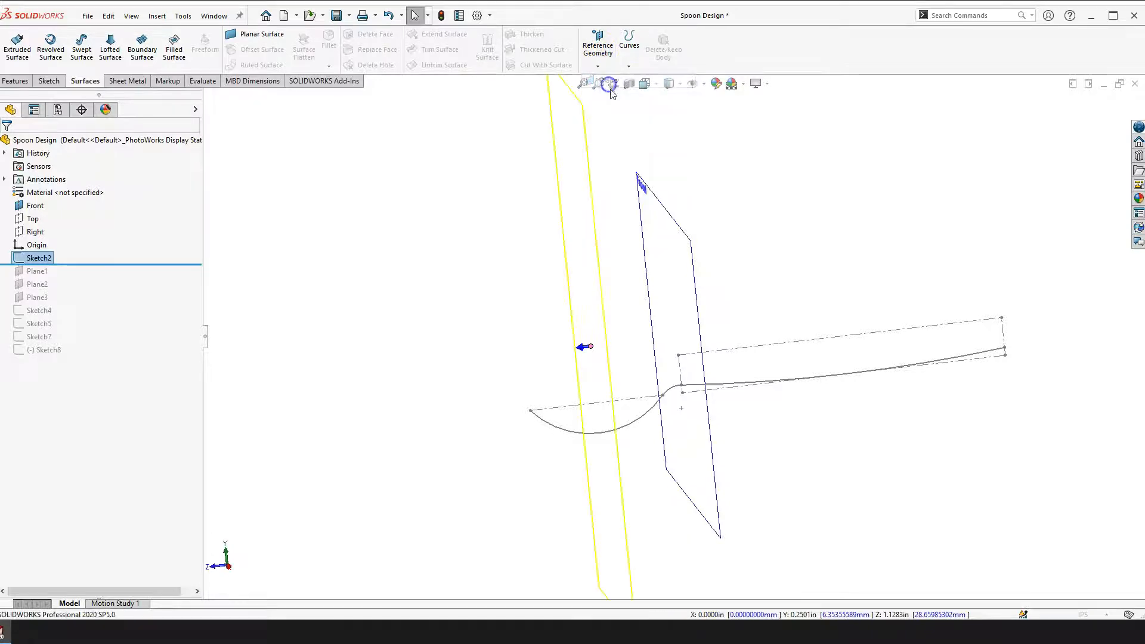
click(673, 259)
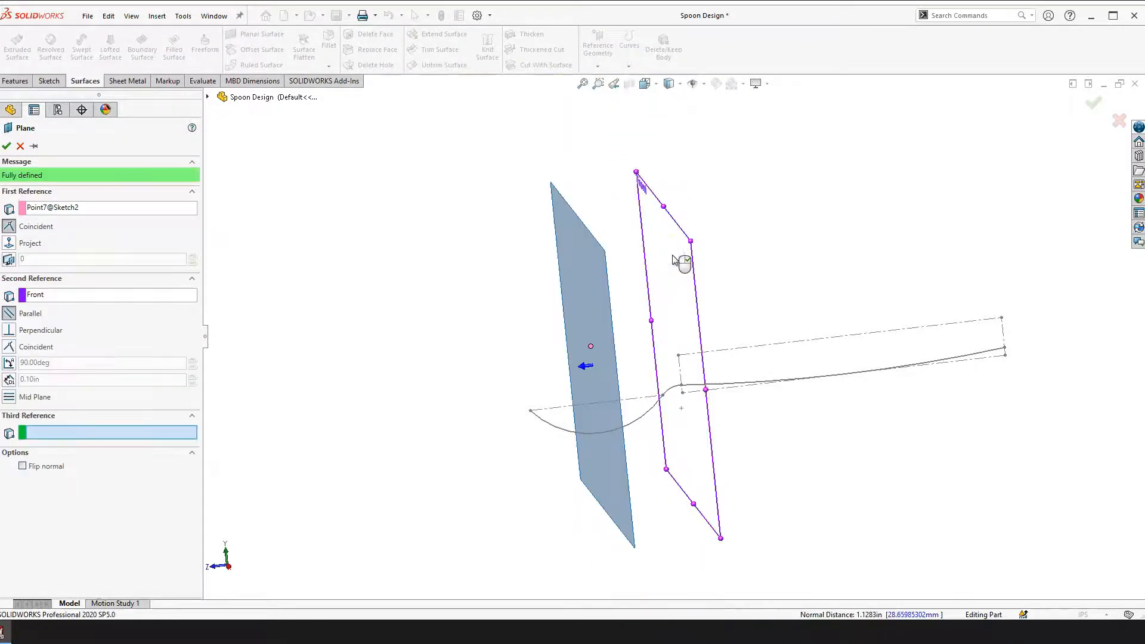
right_click(674, 259)
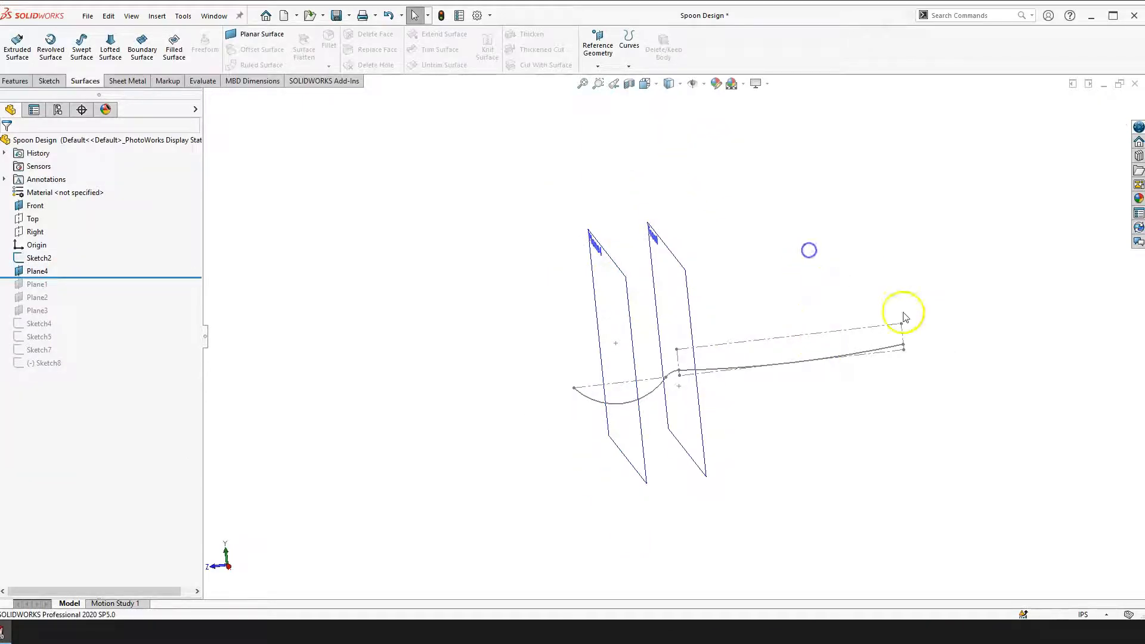
Create a second reference plane through the handle arc's free endpoint, parallel to the Front plane
scroll(903, 316, down, 3)
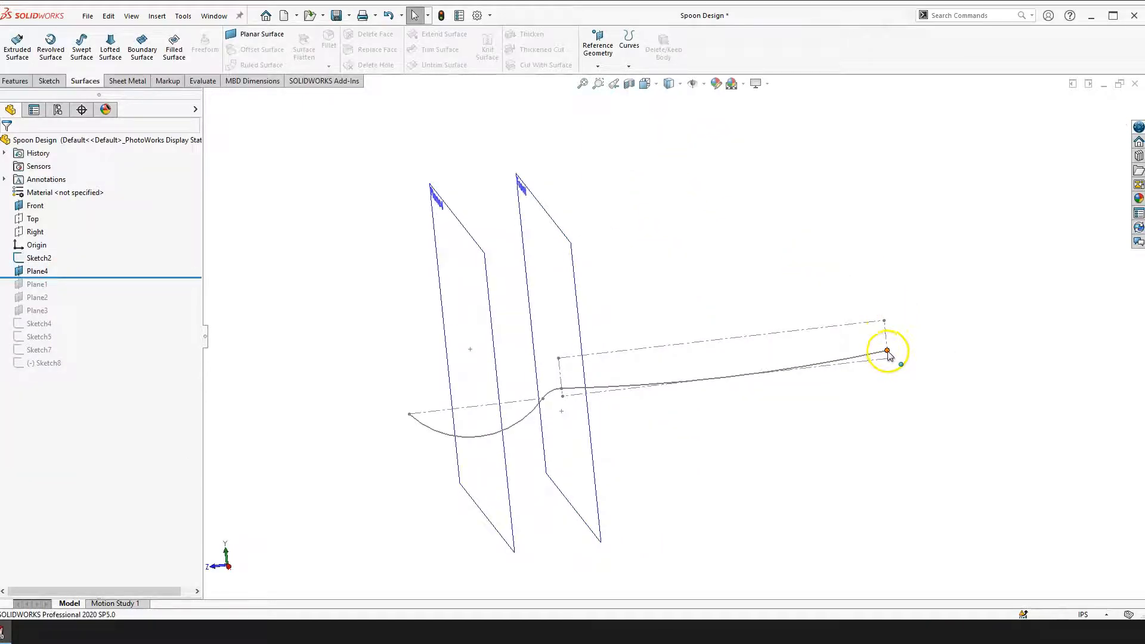
click(888, 352)
mouse_move(871, 473)
middle_down()
mouse_move(887, 399)
mouse_move(915, 409)
mouse_move(908, 397)
middle_up()
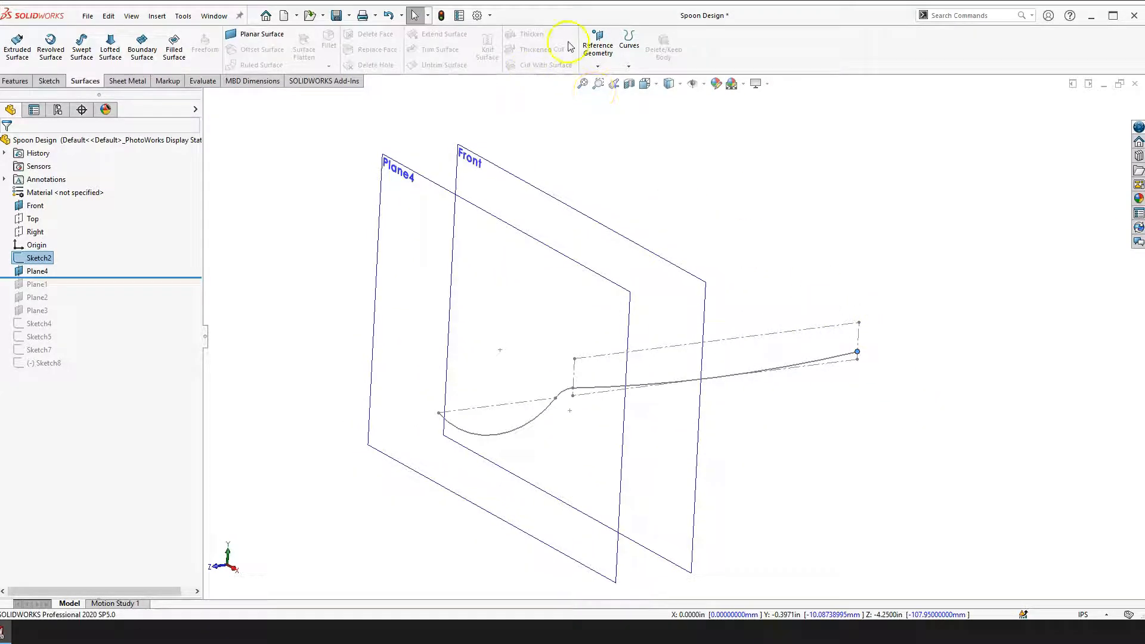
click(590, 47)
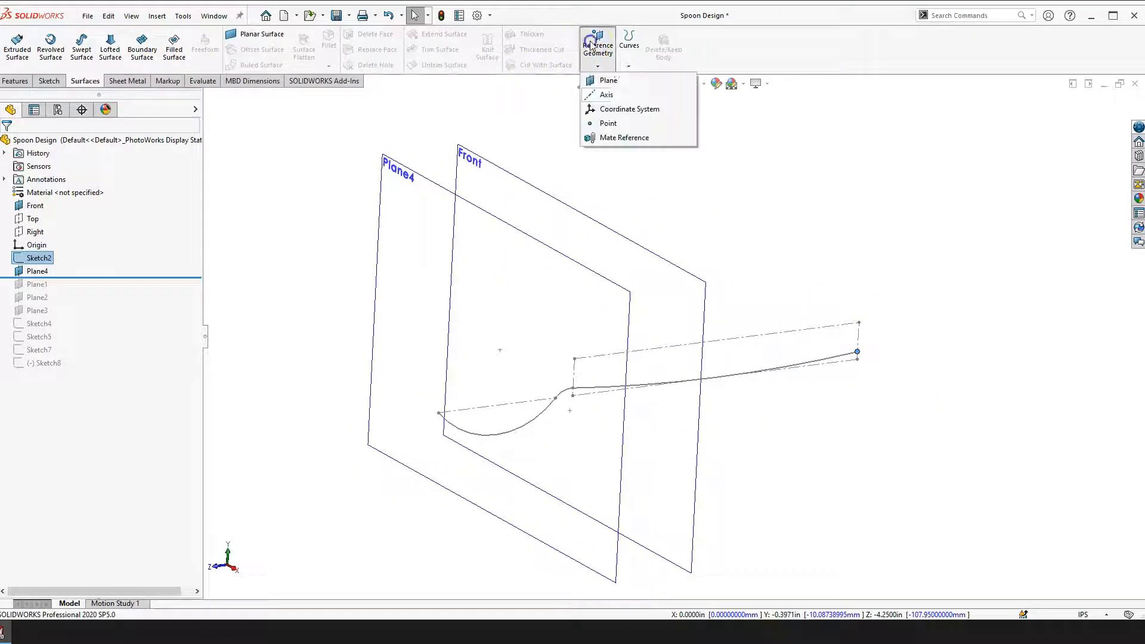
click(619, 82)
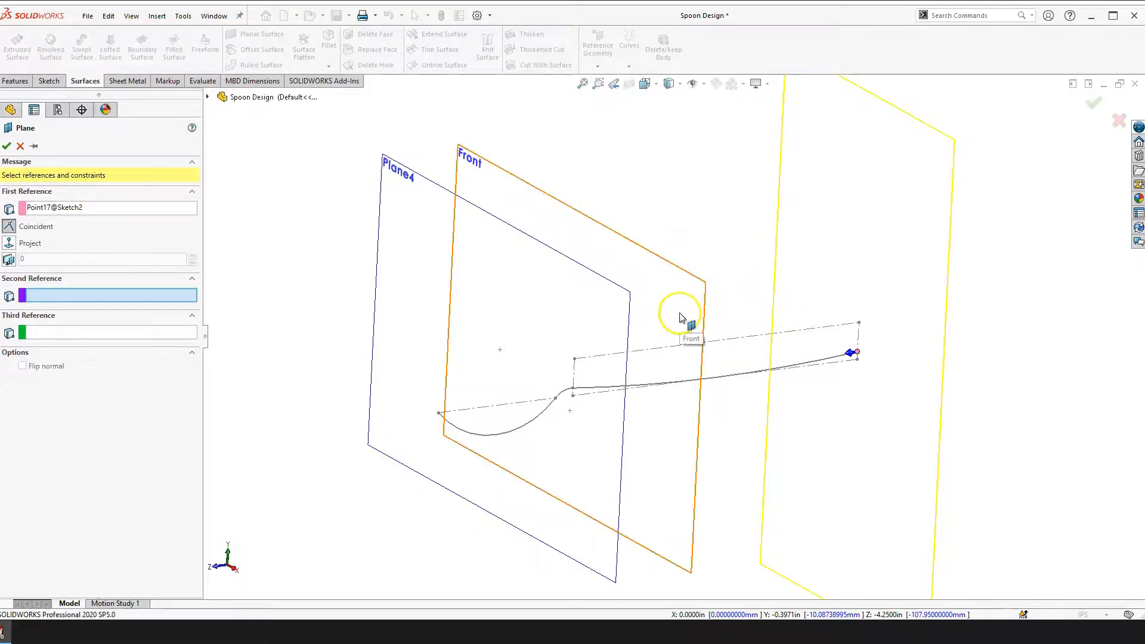
click(681, 317)
right_click(681, 318)
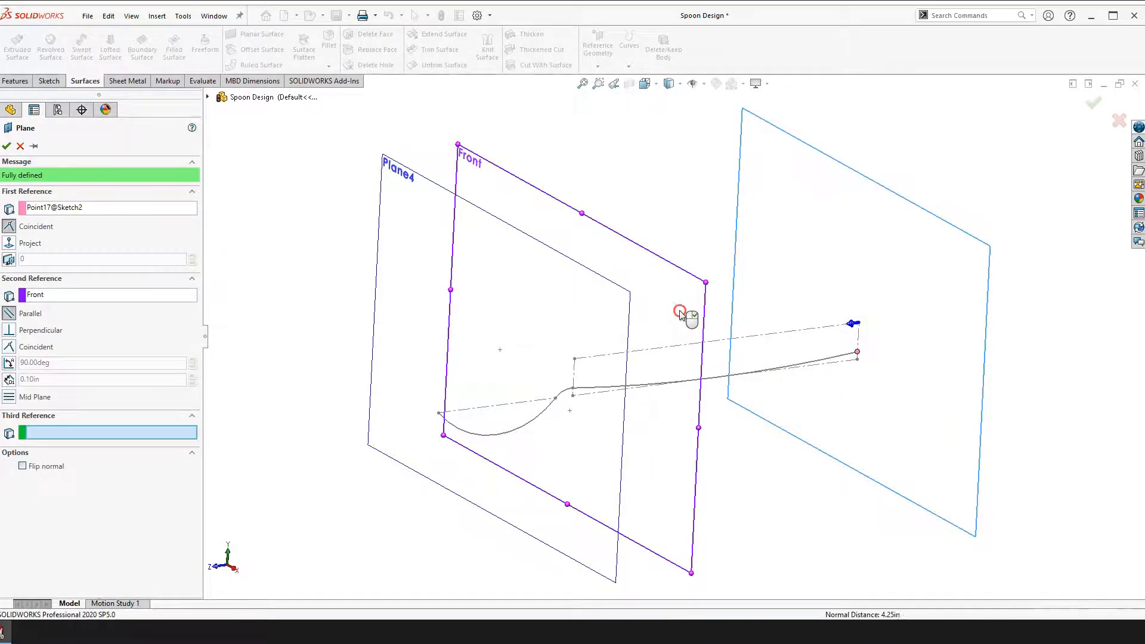
Delete both newly made reference planes, Plane4 and Plane5, from the part
key(z)
key(z)
key(z)
middle_drag(749, 531, 656, 338)
middle_drag(571, 346, 487, 277)
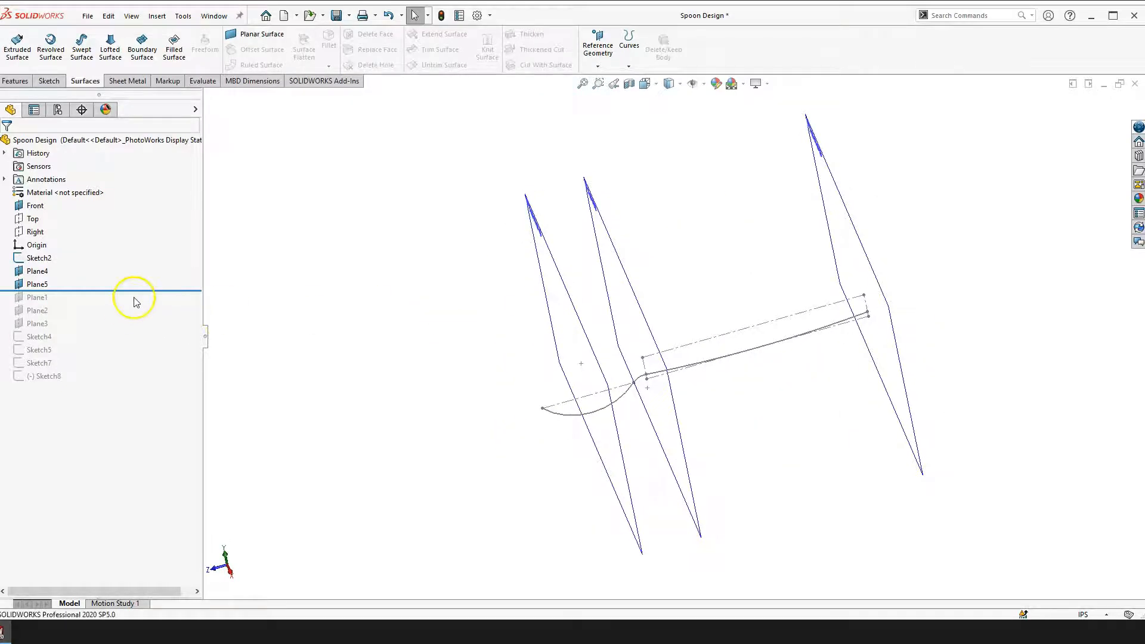
click(39, 272)
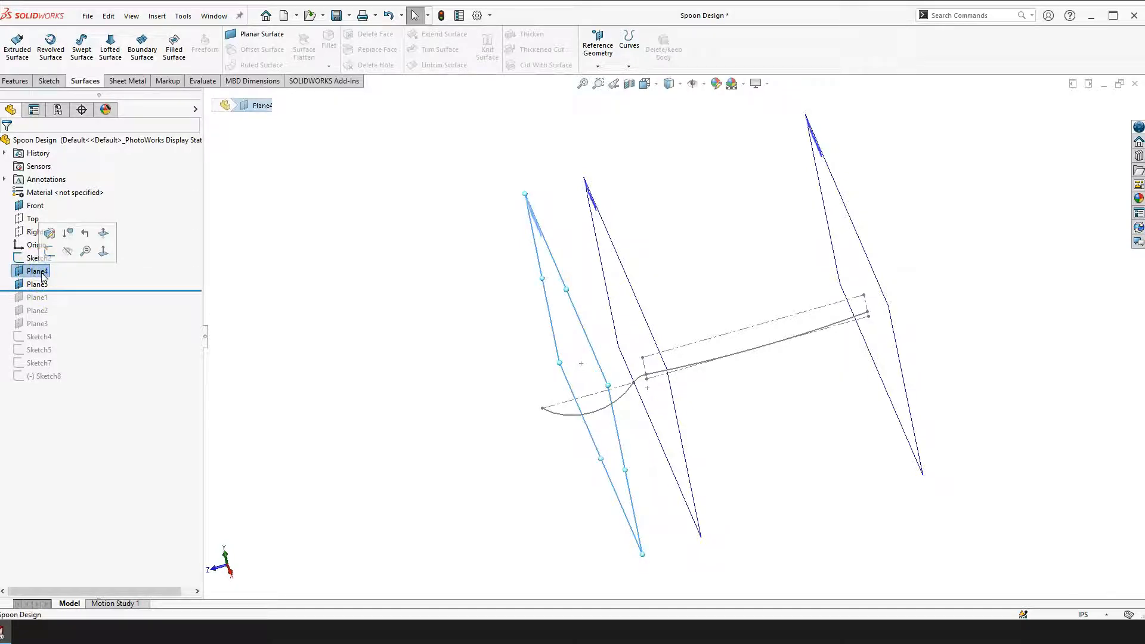
ctrl+click(39, 284)
right_click(38, 284)
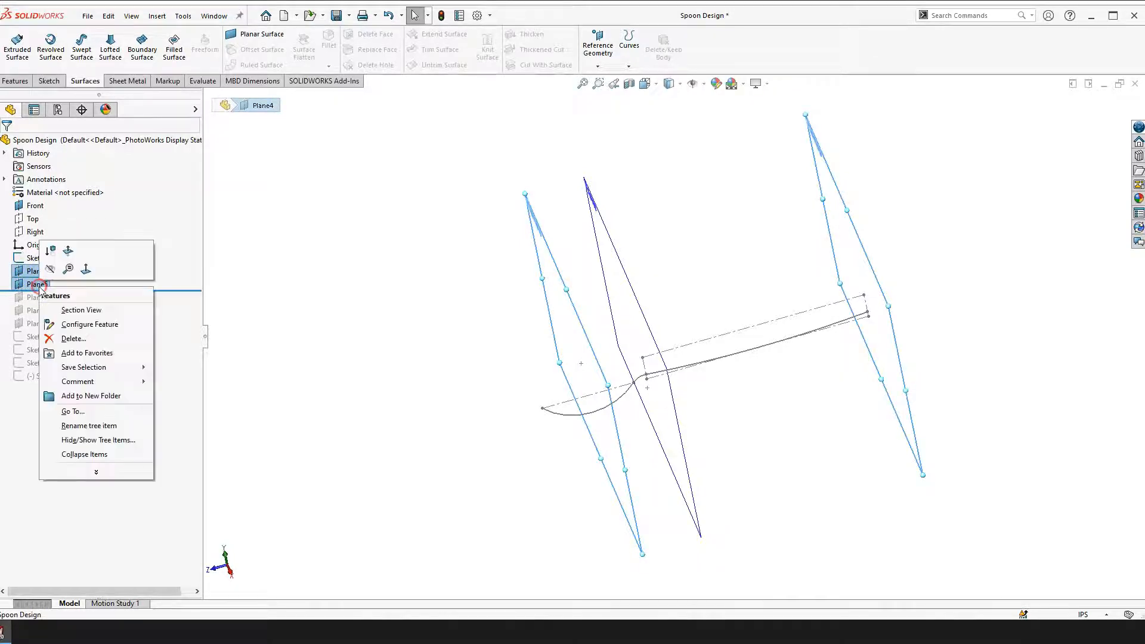
click(80, 339)
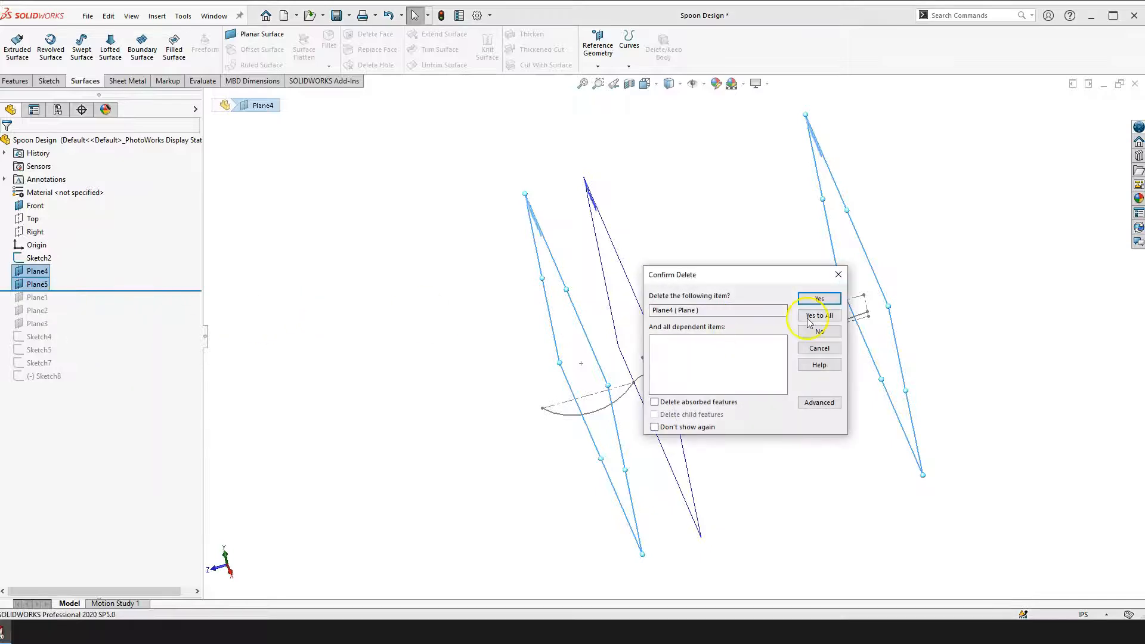
click(819, 315)
Roll the feature history forward to include Plane1, Plane2 and Plane3, and hide the Front plane
drag(122, 264, 118, 305)
right_drag(338, 345, 447, 327)
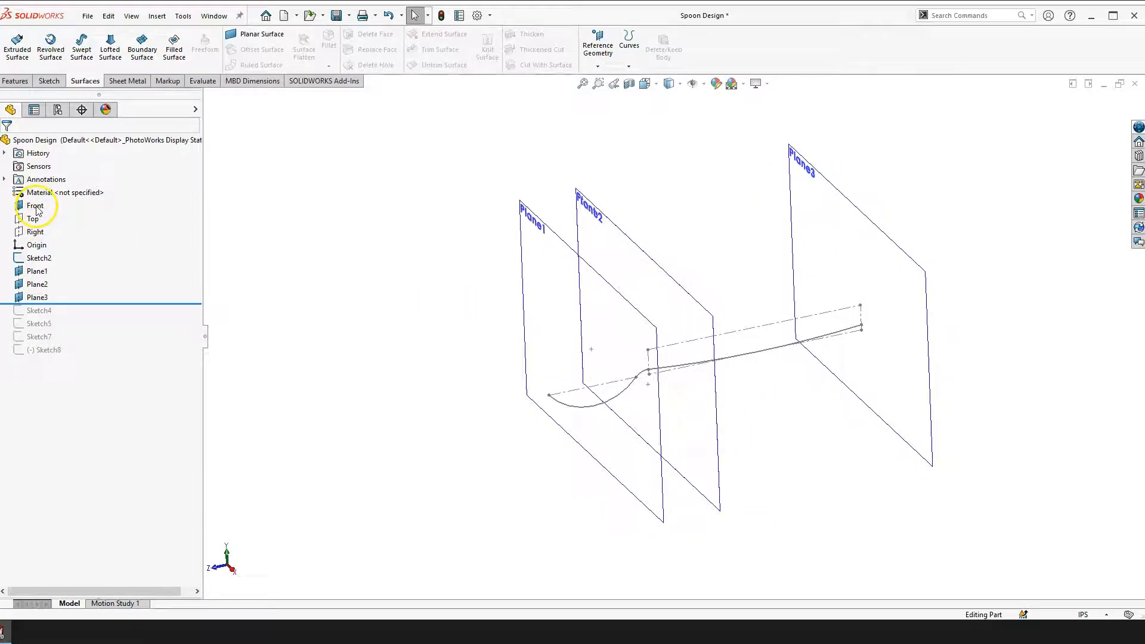
click(35, 206)
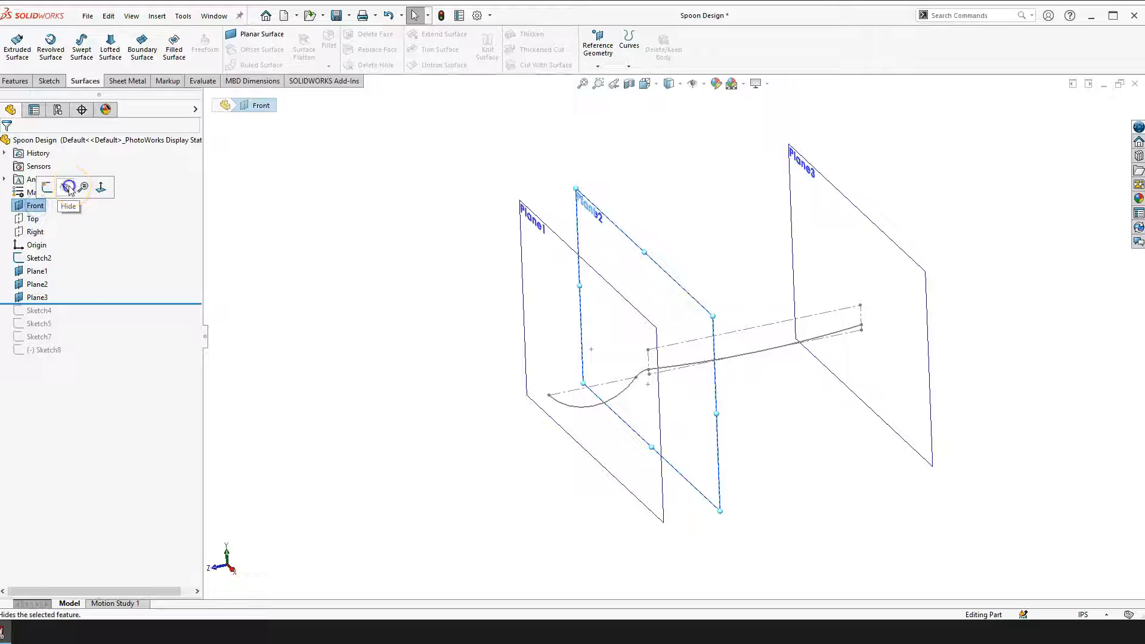
click(70, 189)
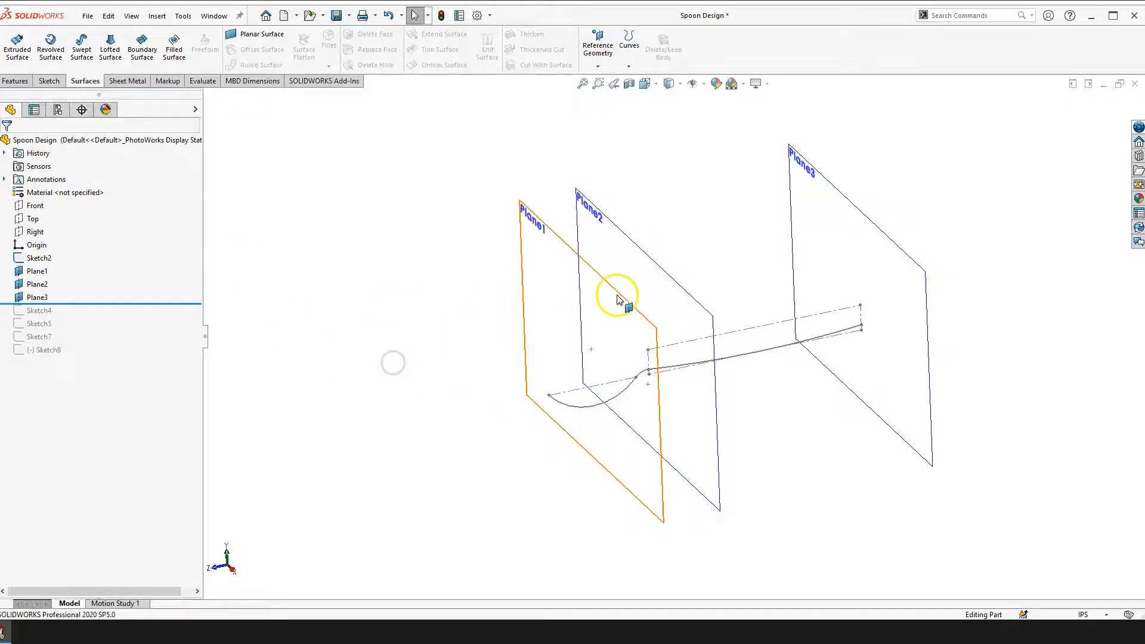
Examine where the Front plane lies relative to Plane1 and Plane2 along the spoon profile
scroll(649, 288, down, 3)
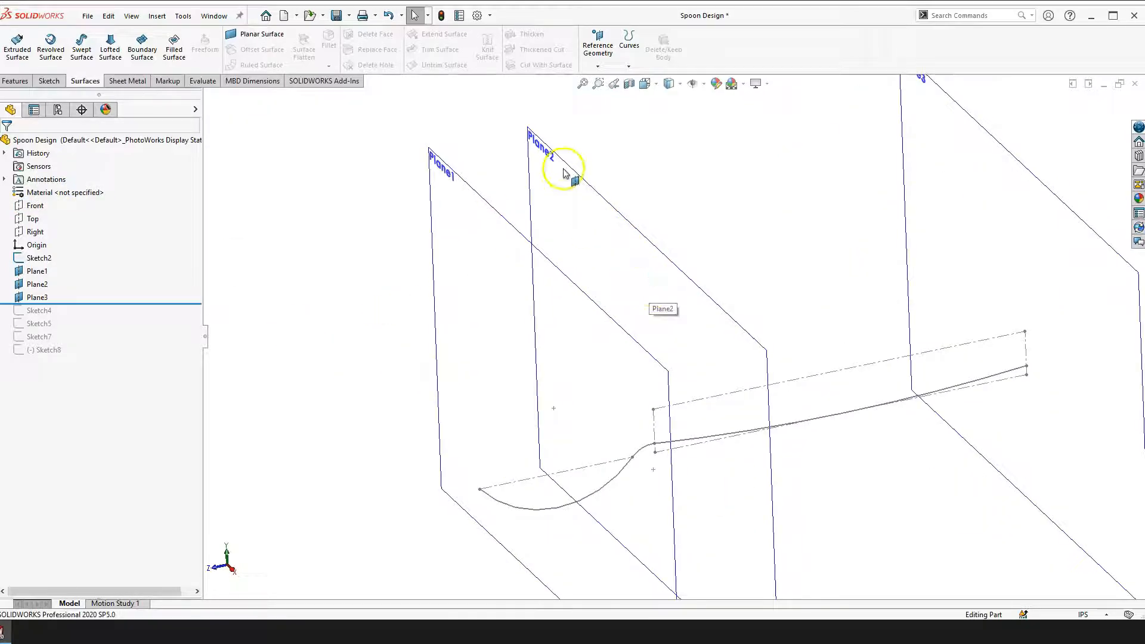
scroll(637, 249, up, 2)
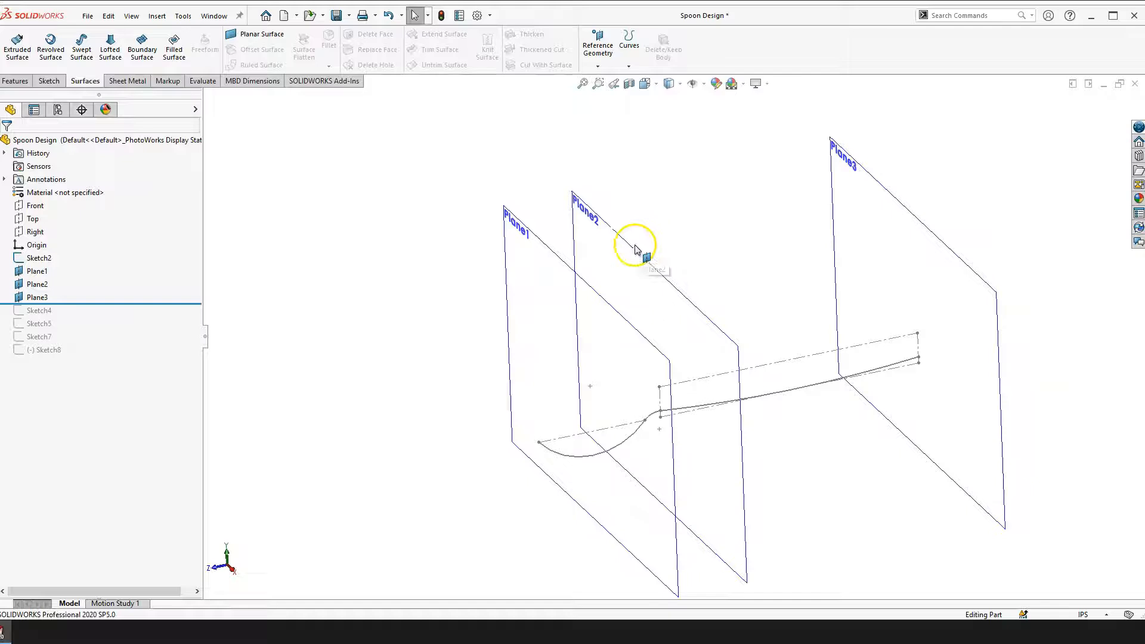
click(634, 249)
click(220, 246)
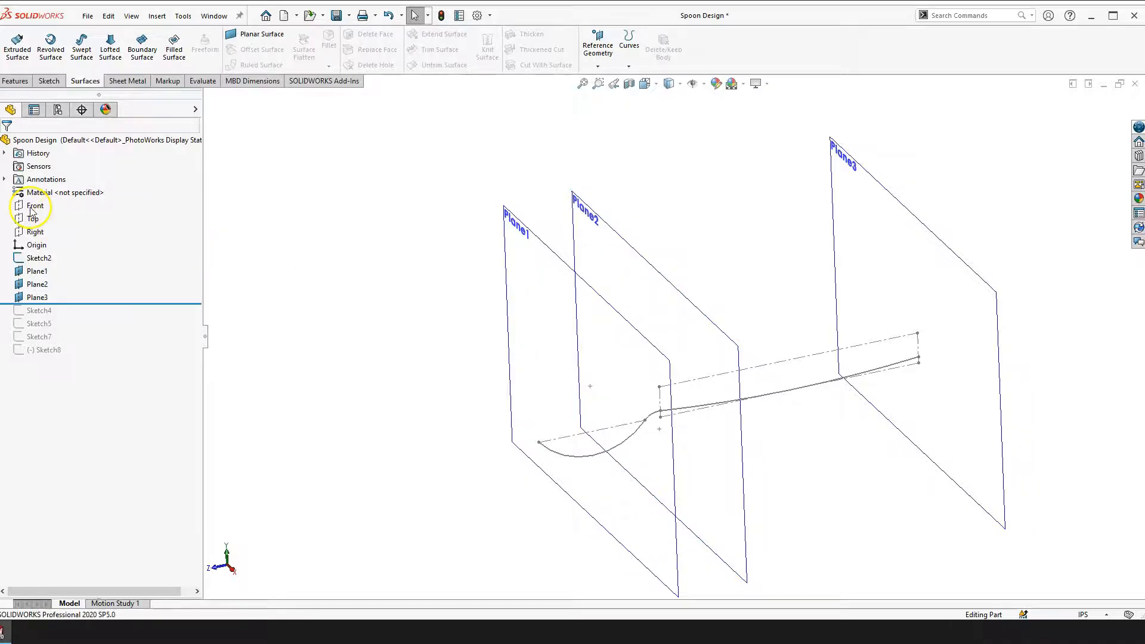
click(31, 207)
scroll(606, 230, down, 3)
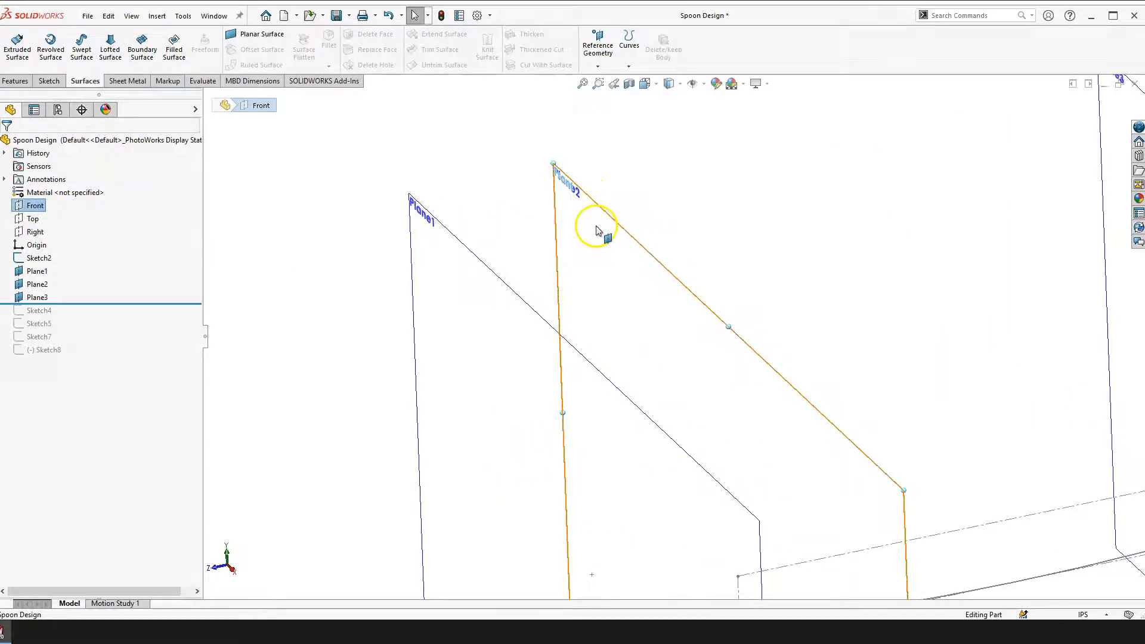
scroll(596, 239, up, 3)
click(375, 313)
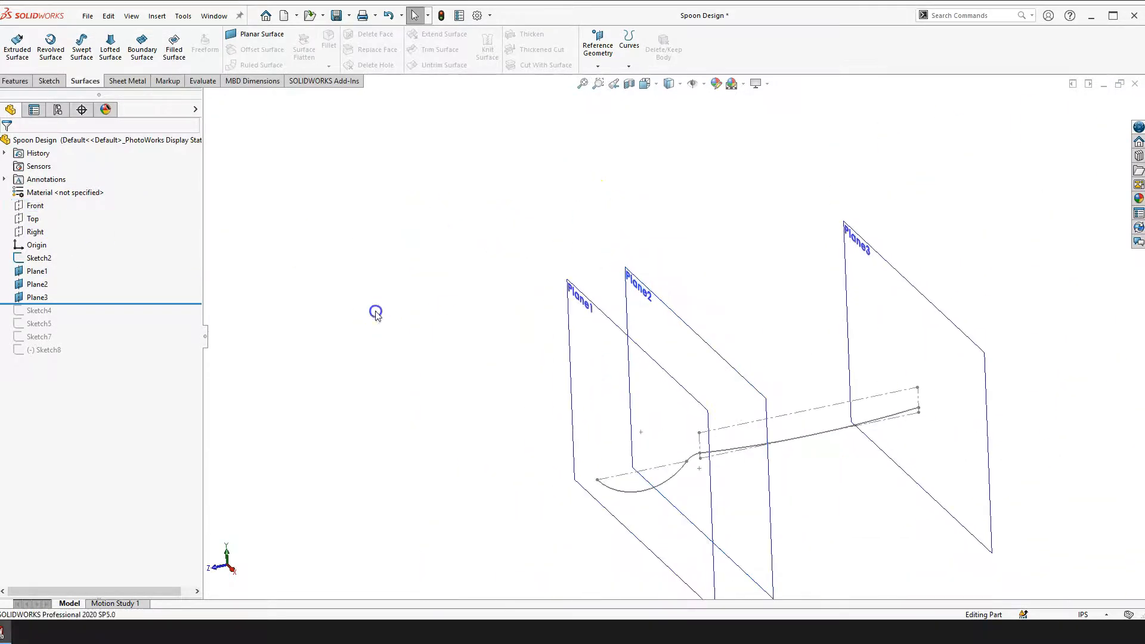
scroll(663, 293, down, 2)
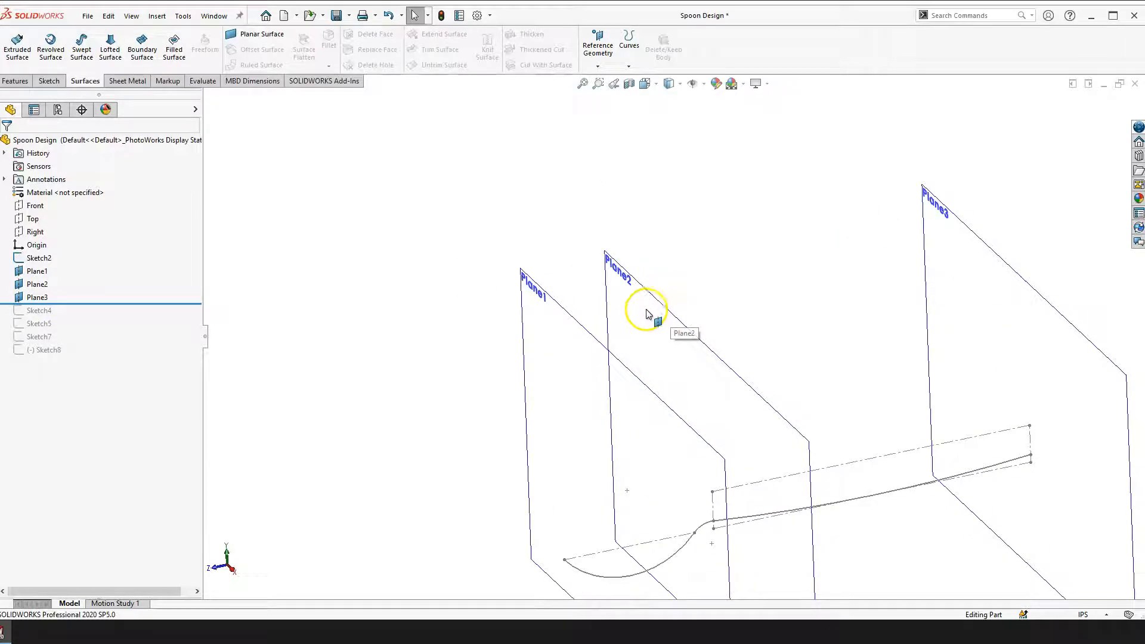
click(233, 261)
scroll(626, 419, up, 2)
scroll(763, 483, down, 1)
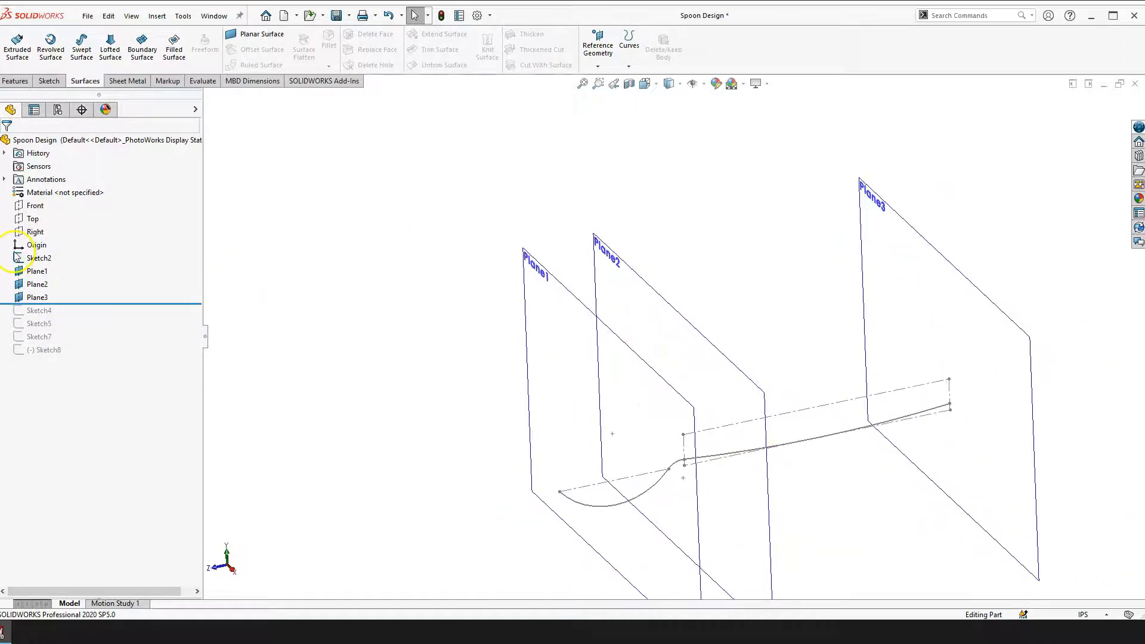
click(36, 207)
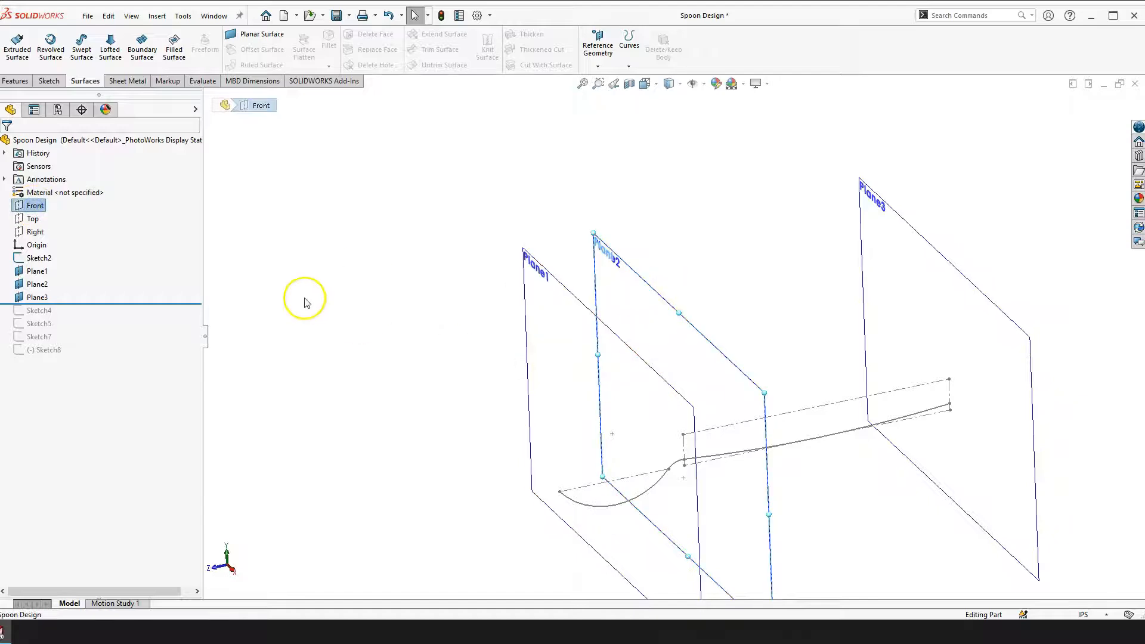
click(313, 278)
Roll the feature history forward to include Sketch4, and check its bowl cross-section arc against Plane1
drag(118, 306, 108, 317)
click(39, 311)
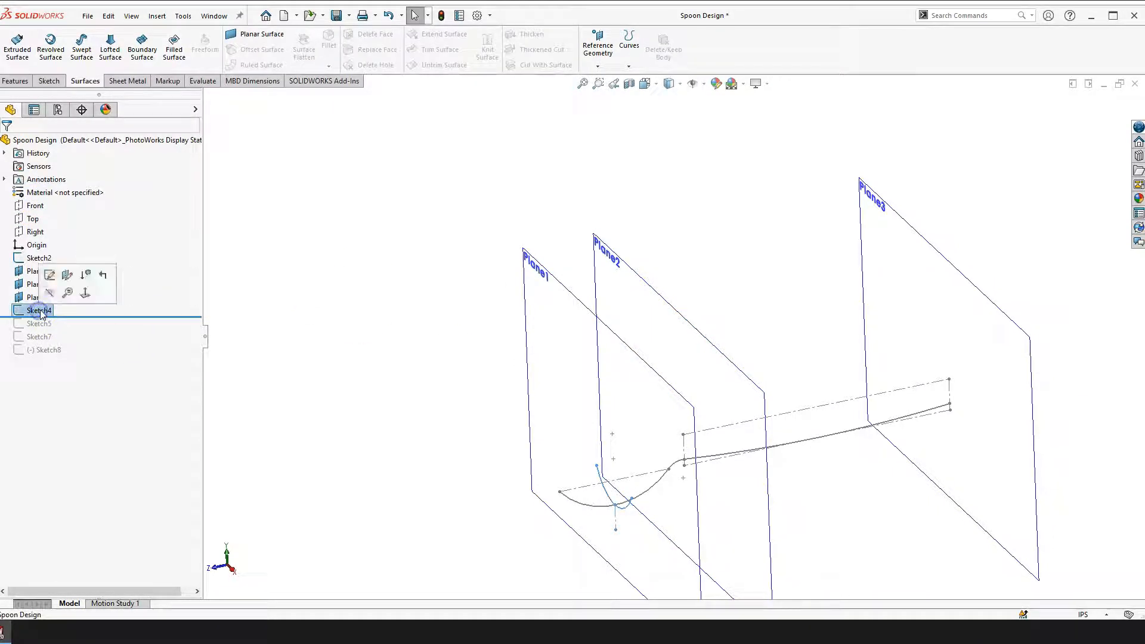
scroll(634, 429, up, 1)
click(438, 372)
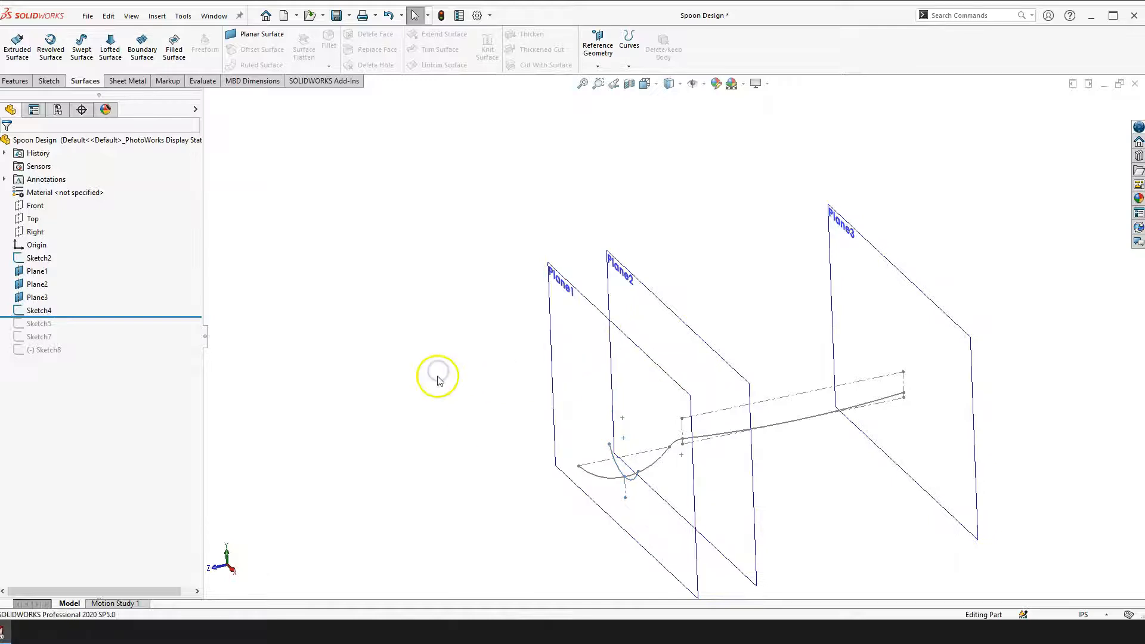
right_drag(439, 385, 439, 406)
middle_drag(519, 388, 577, 330)
click(571, 329)
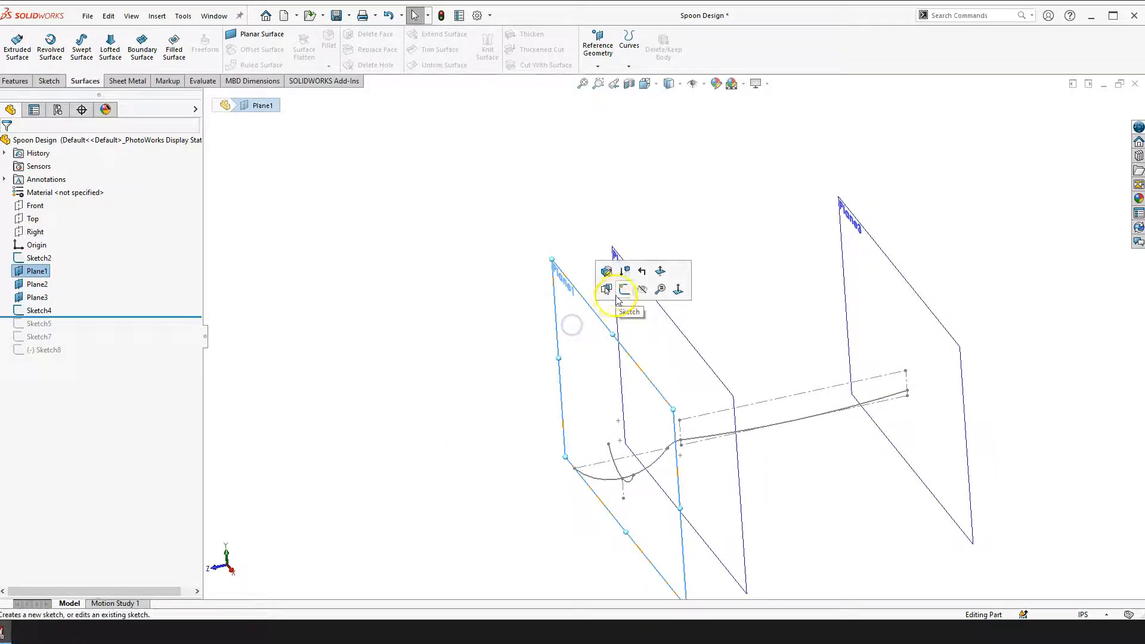
click(618, 469)
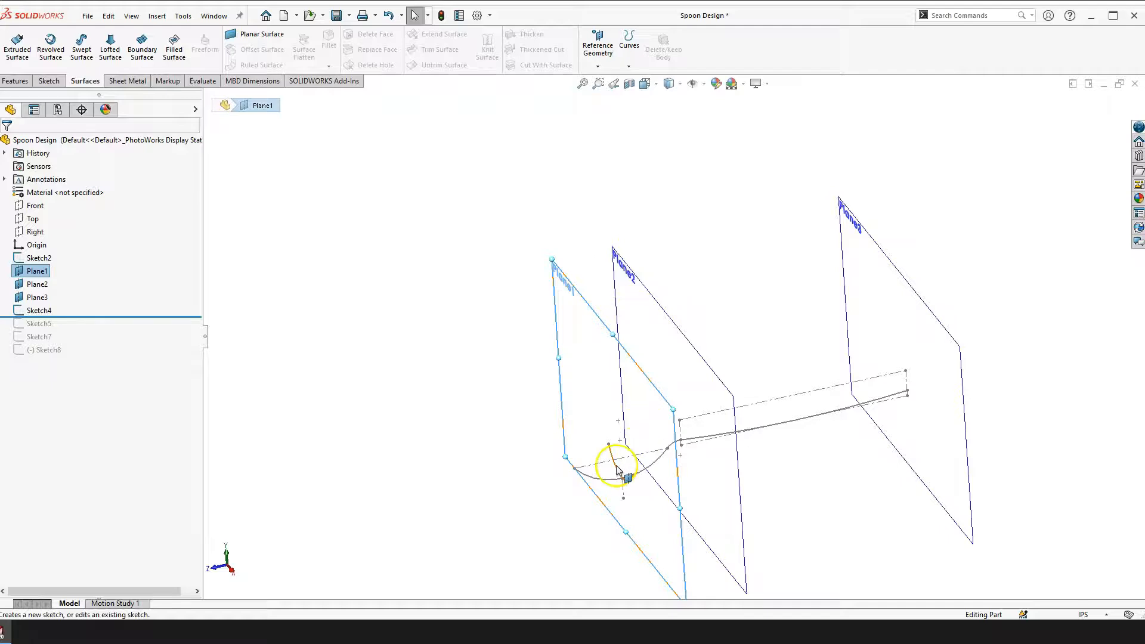
click(421, 349)
Open Sketch4 for editing and view its bowl cross-section straight on
click(39, 311)
click(52, 278)
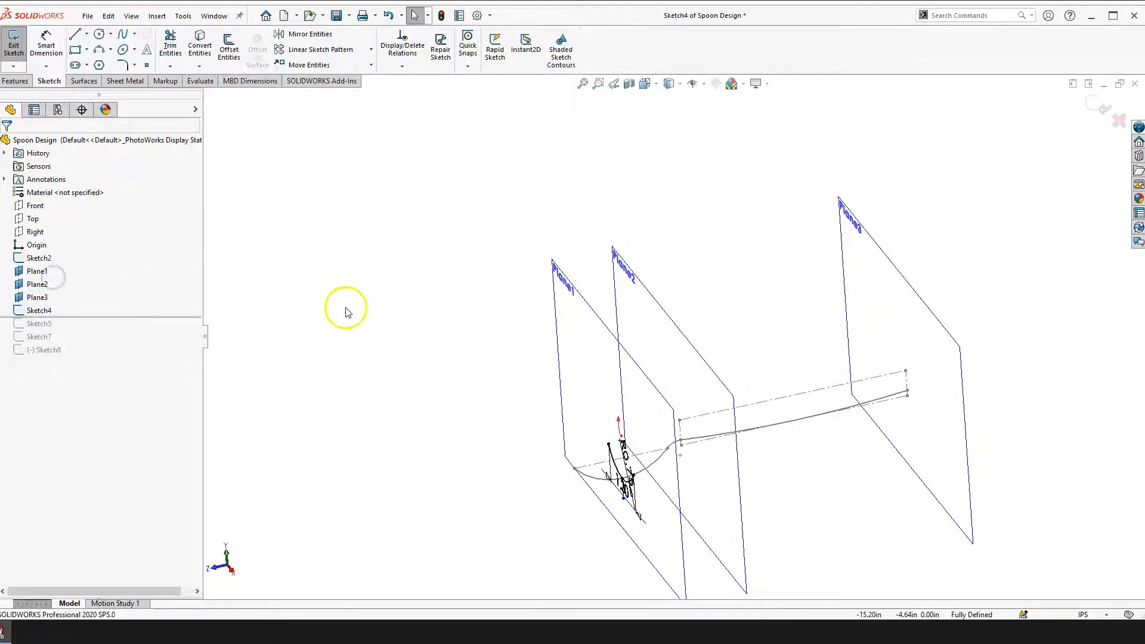
key(space)
click(488, 386)
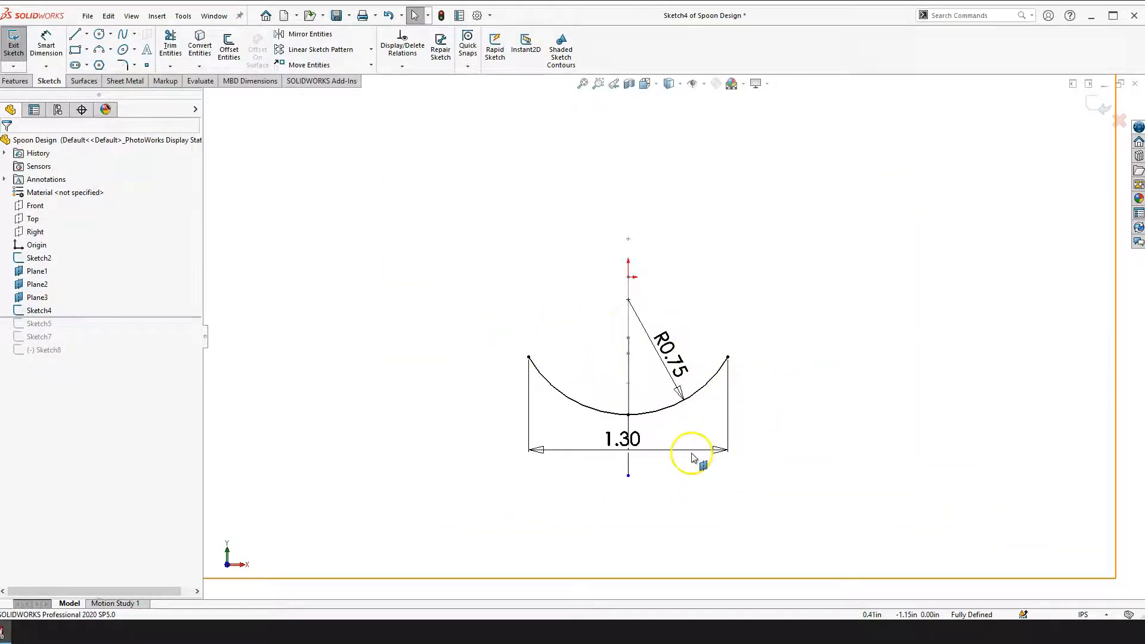
Examine how the cross-section arc and its vertical centerline meet the bowl curve of the side profile
scroll(692, 458, down, 1)
right_drag(831, 389, 835, 445)
key(Escape)
right_drag(807, 388, 858, 427)
mouse_move(859, 427)
middle_down()
mouse_move(676, 466)
mouse_move(682, 486)
middle_up()
scroll(682, 485, up, 4)
scroll(739, 474, down, 10)
middle_drag(701, 365, 724, 384)
click(661, 338)
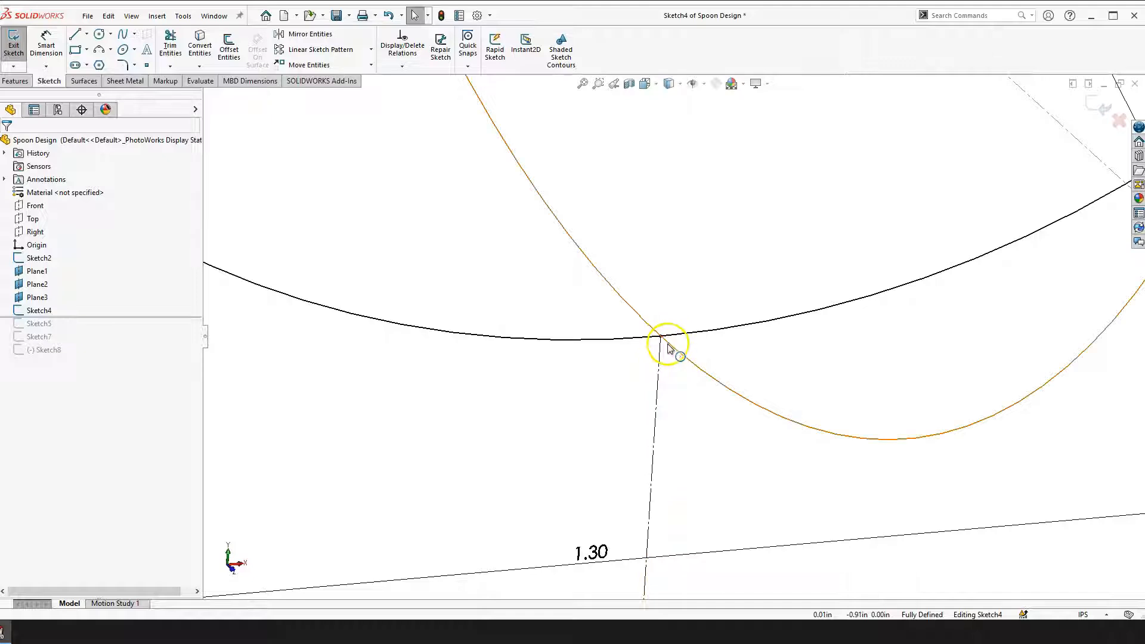
click(686, 357)
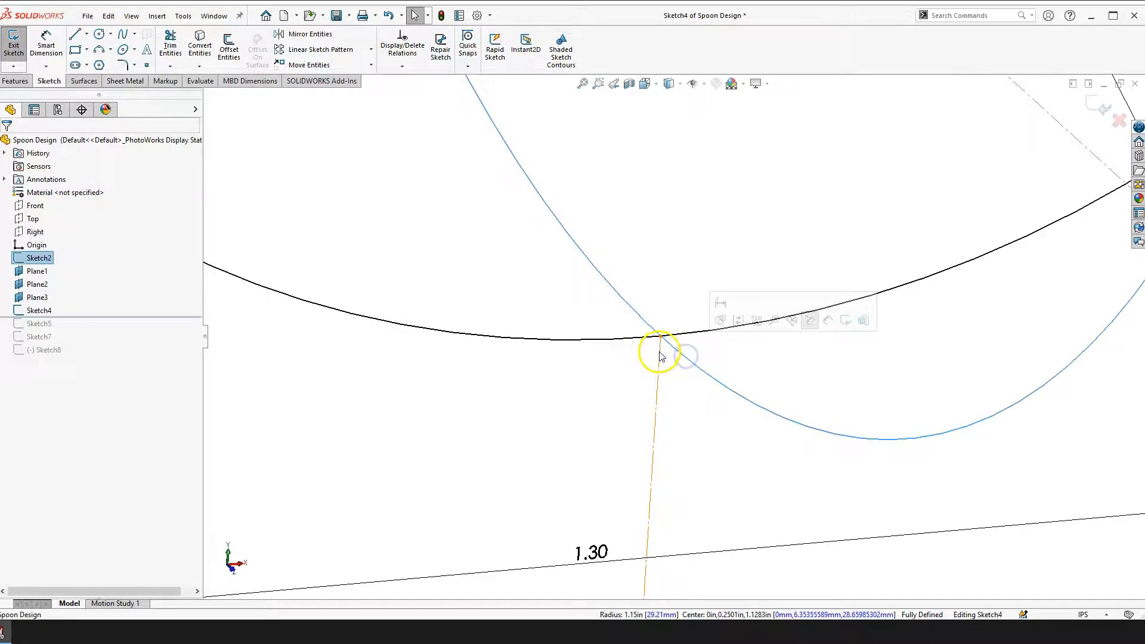
click(659, 356)
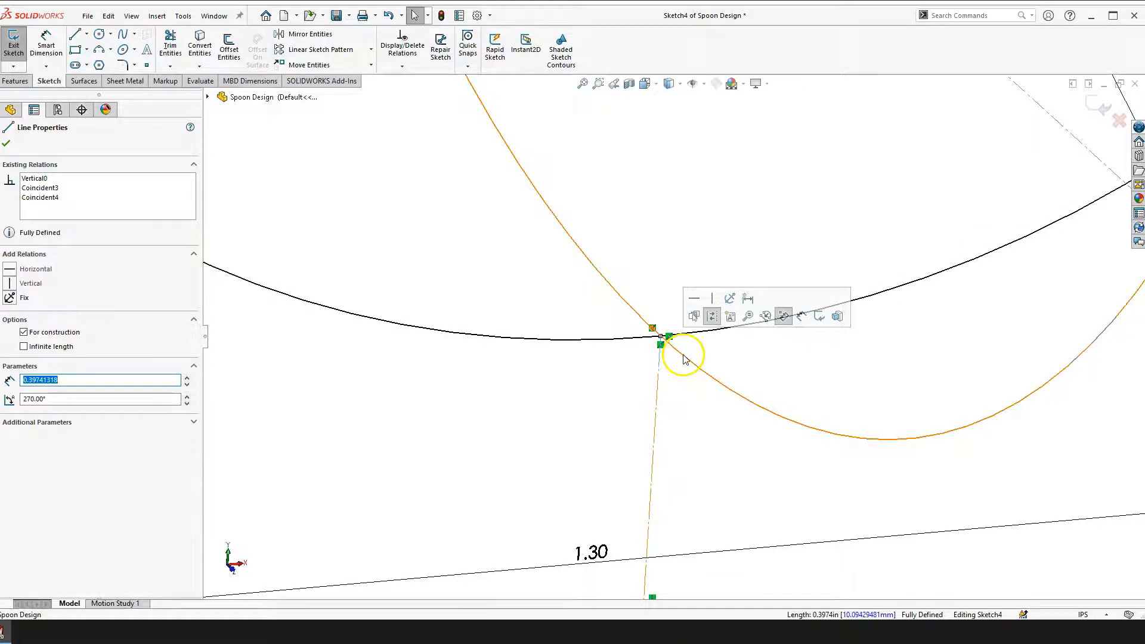
click(684, 360)
scroll(663, 385, up, 2)
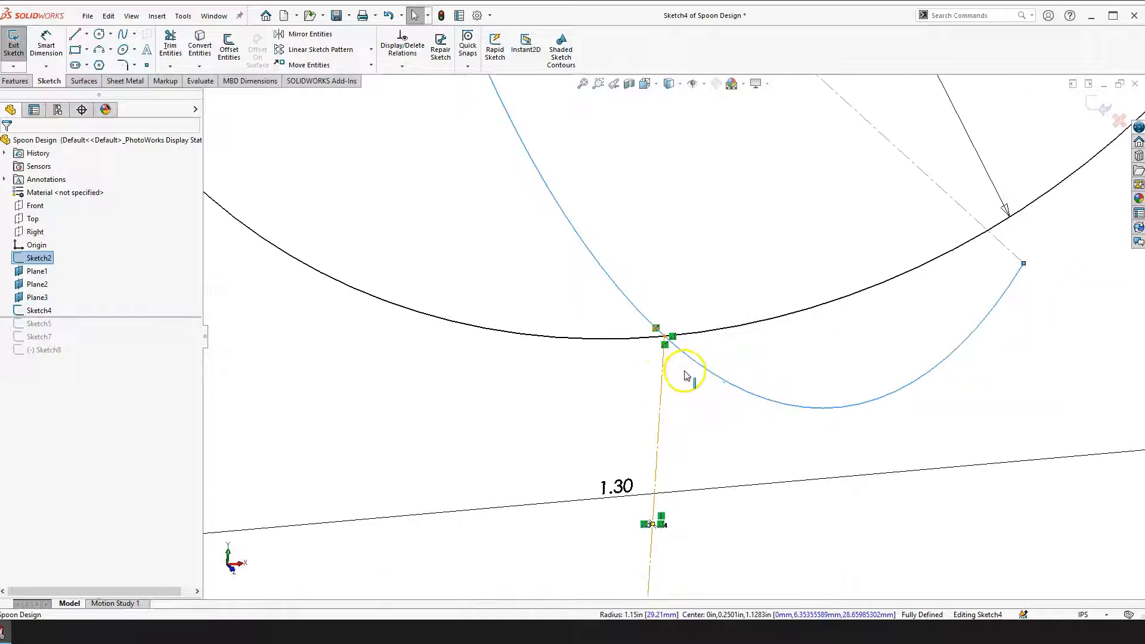
click(685, 393)
scroll(686, 397, up, 5)
scroll(690, 337, down, 3)
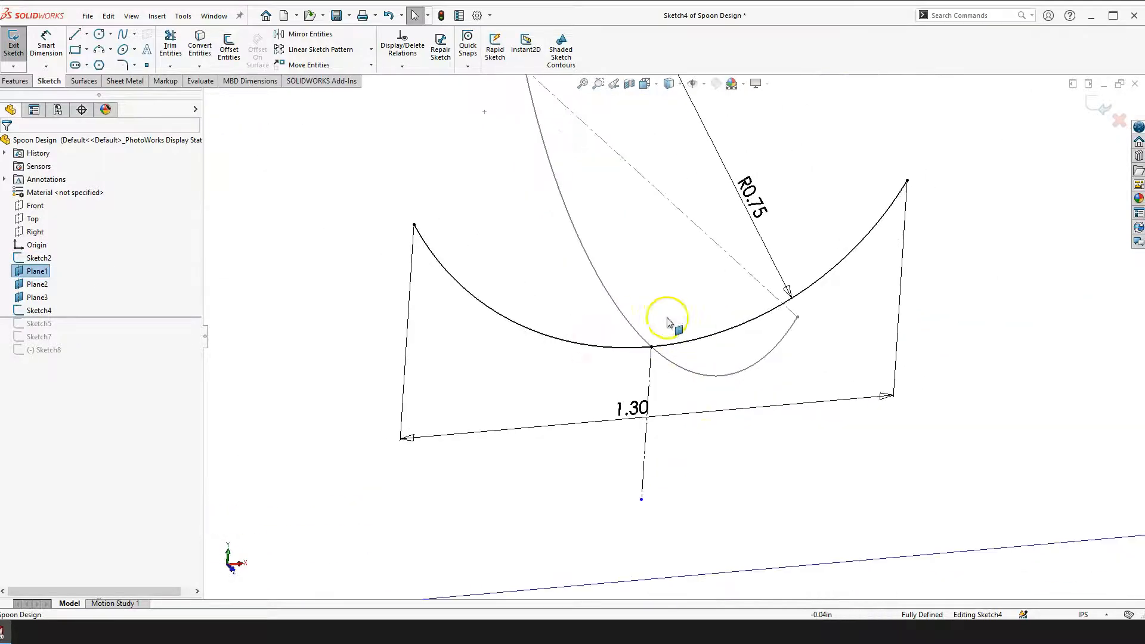
scroll(656, 332, down, 2)
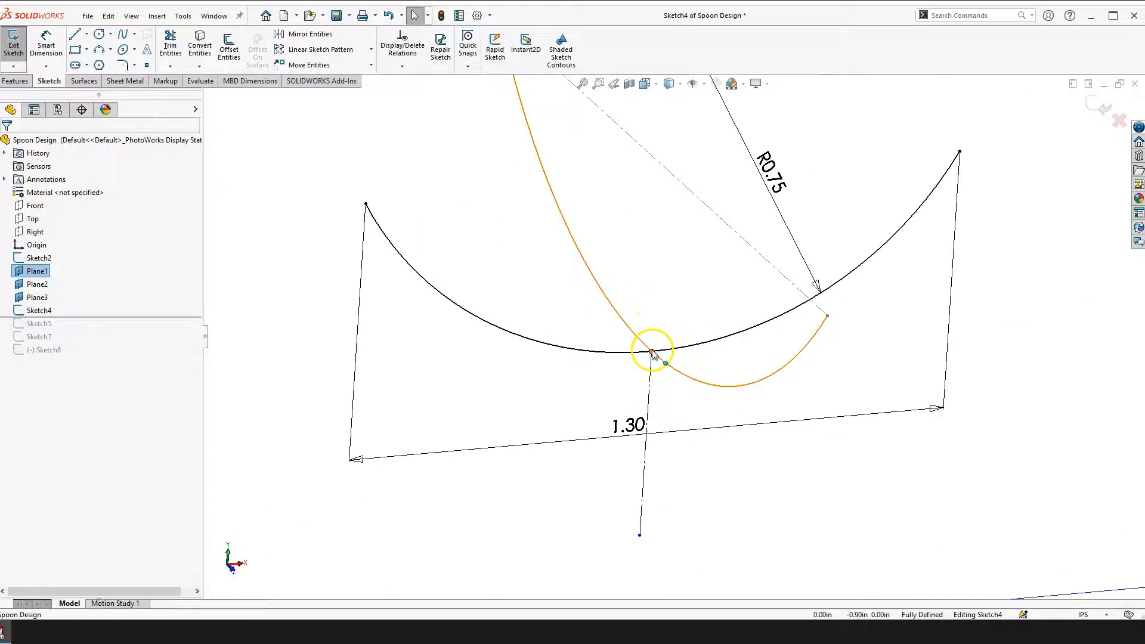
scroll(654, 361, up, 2)
scroll(667, 347, down, 2)
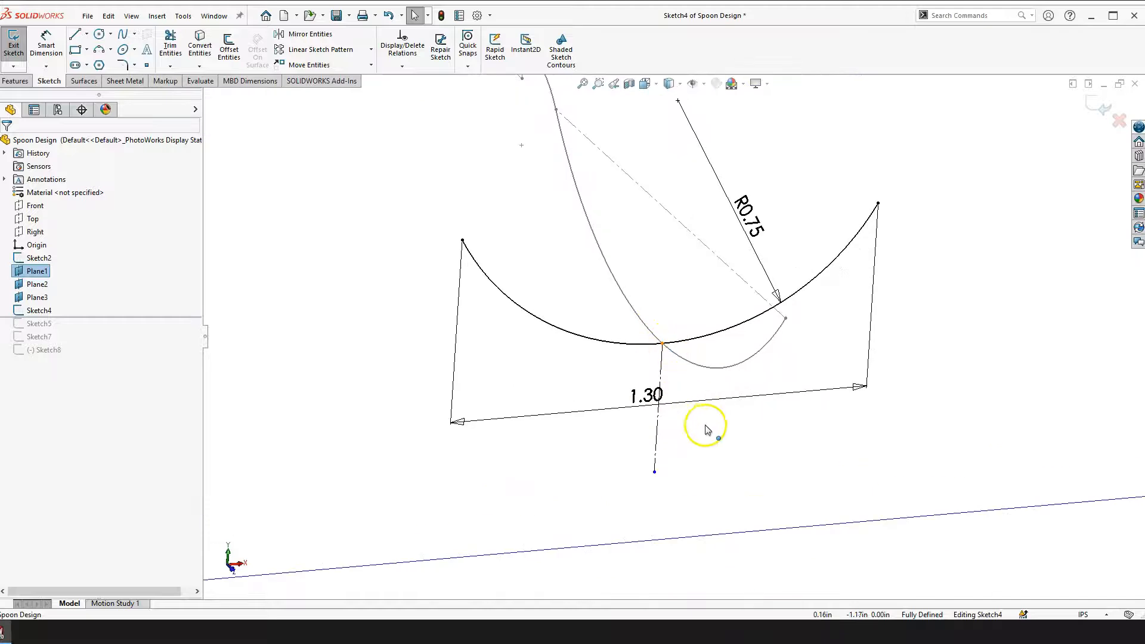
Delete the 1.30 width dimension and the R0.75 radius dimension from the bowl cross-section arc
key(space)
click(846, 508)
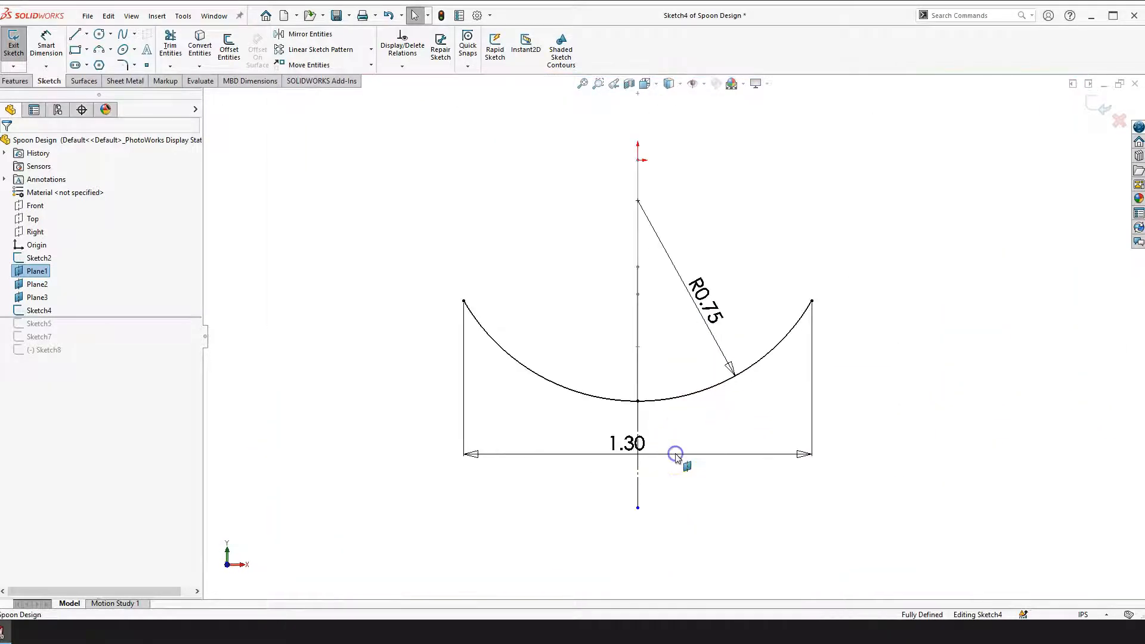
click(623, 456)
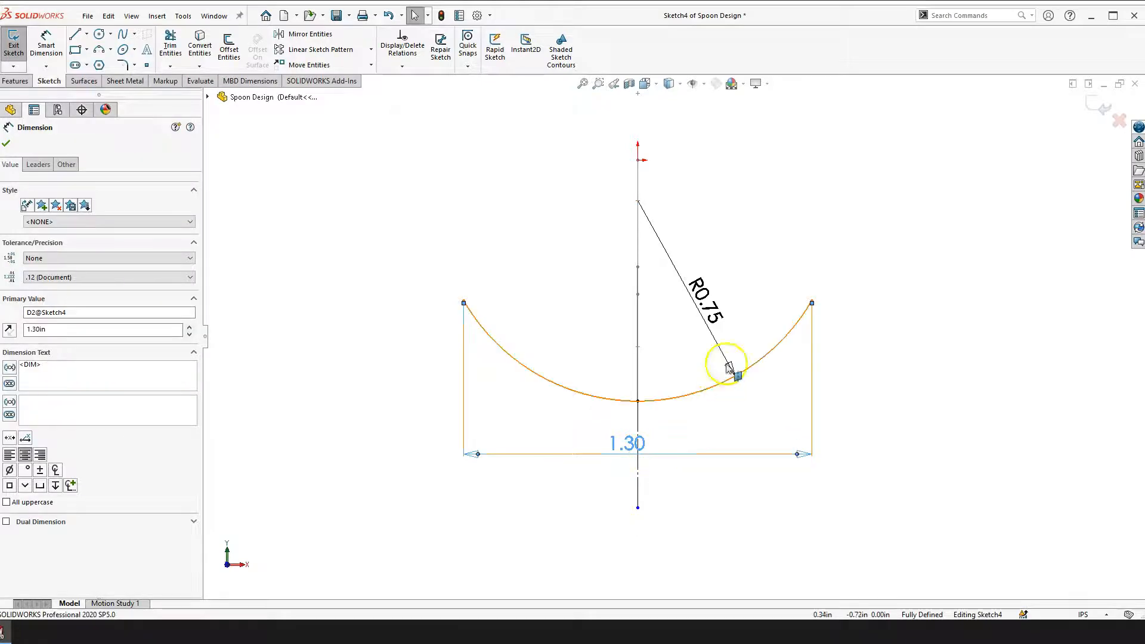
key(Delete)
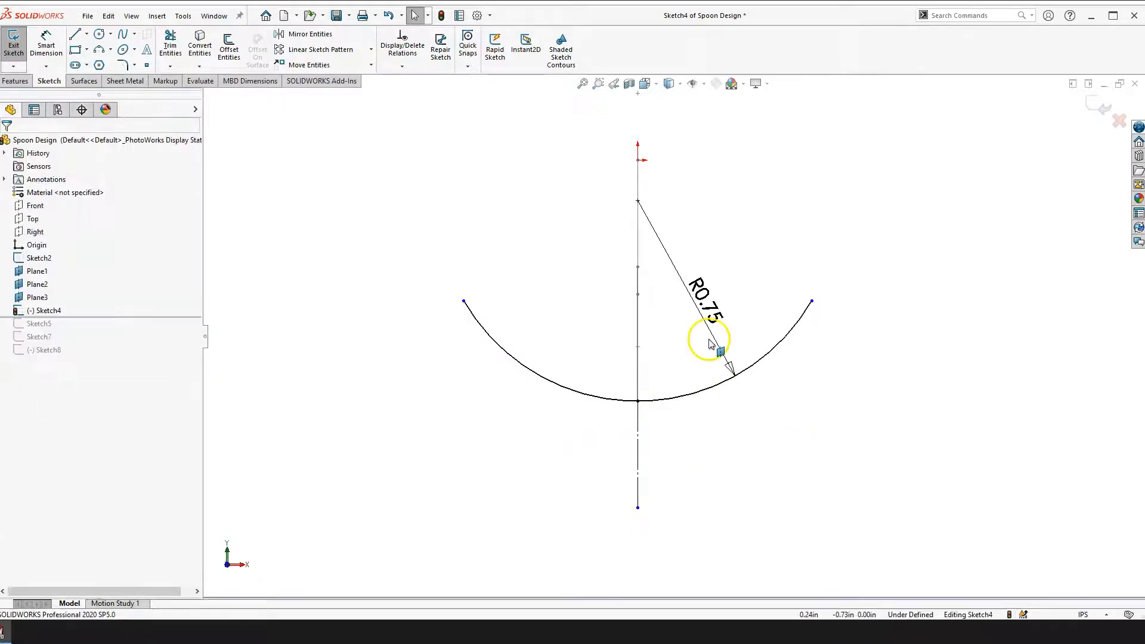
click(690, 292)
key(Delete)
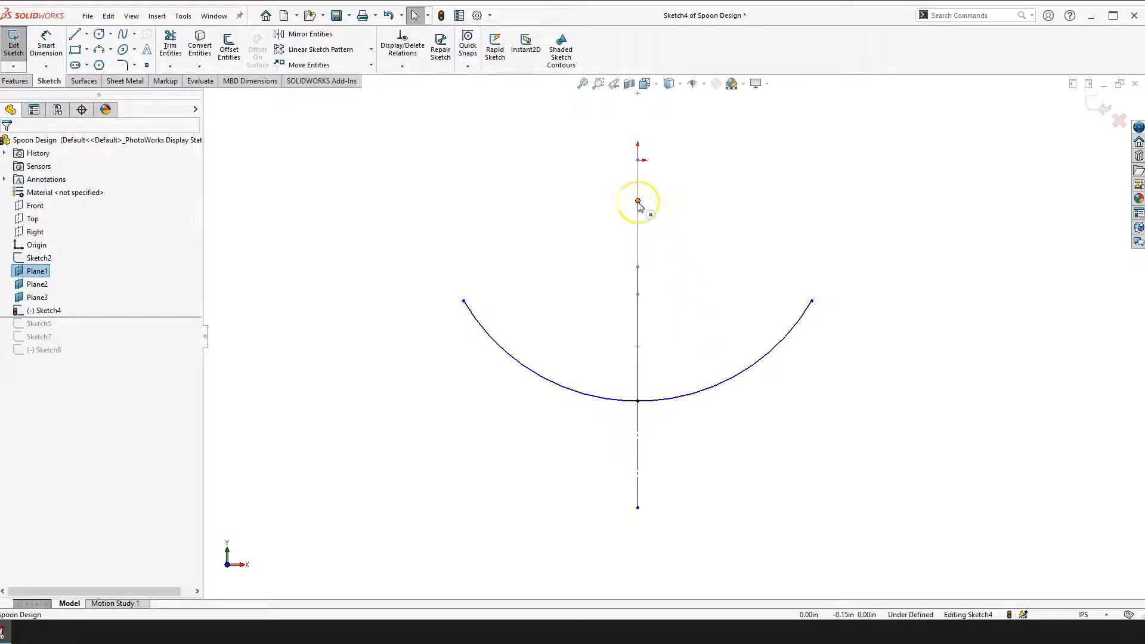
Sketch a vertical line about 0.15 in long from the origin down to the cross-section arc's center point
click(638, 202)
click(703, 266)
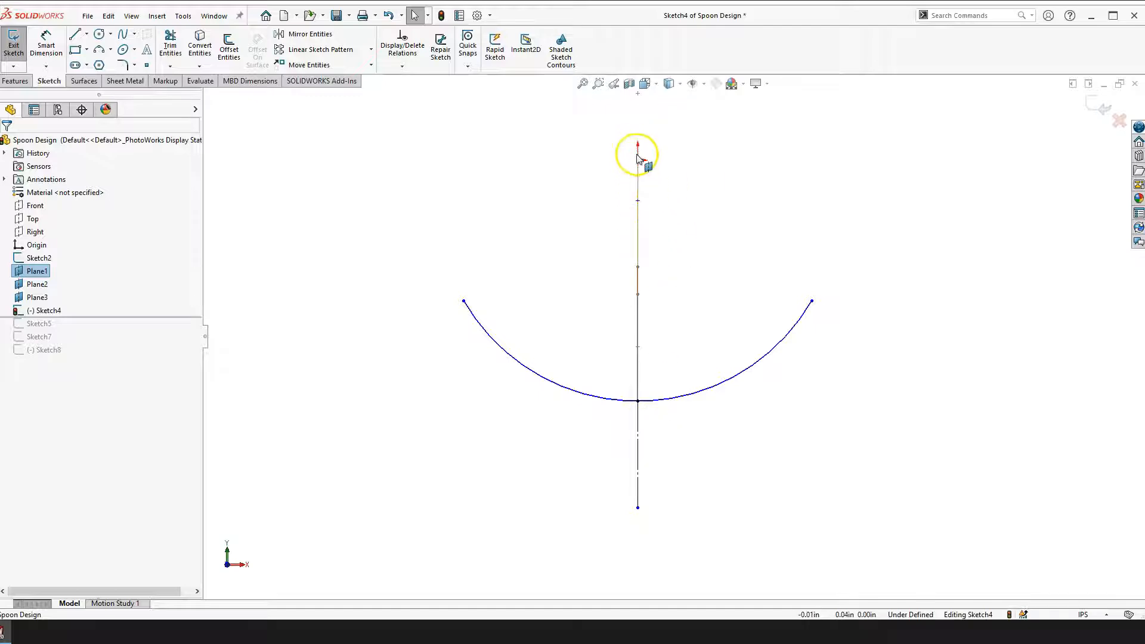
click(74, 34)
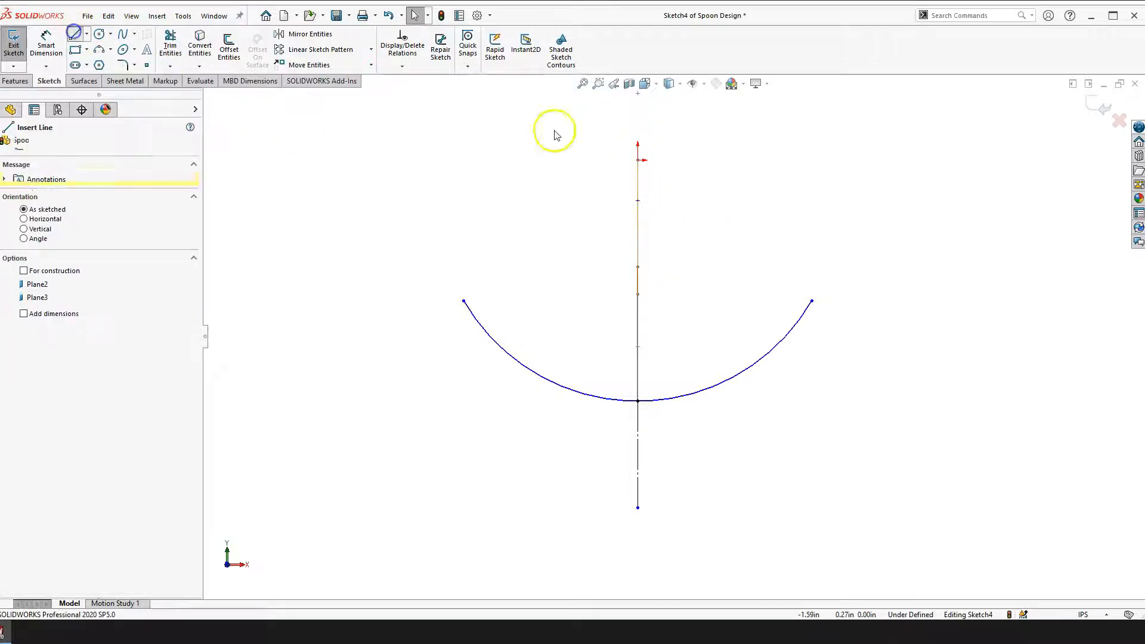
drag(638, 160, 637, 203)
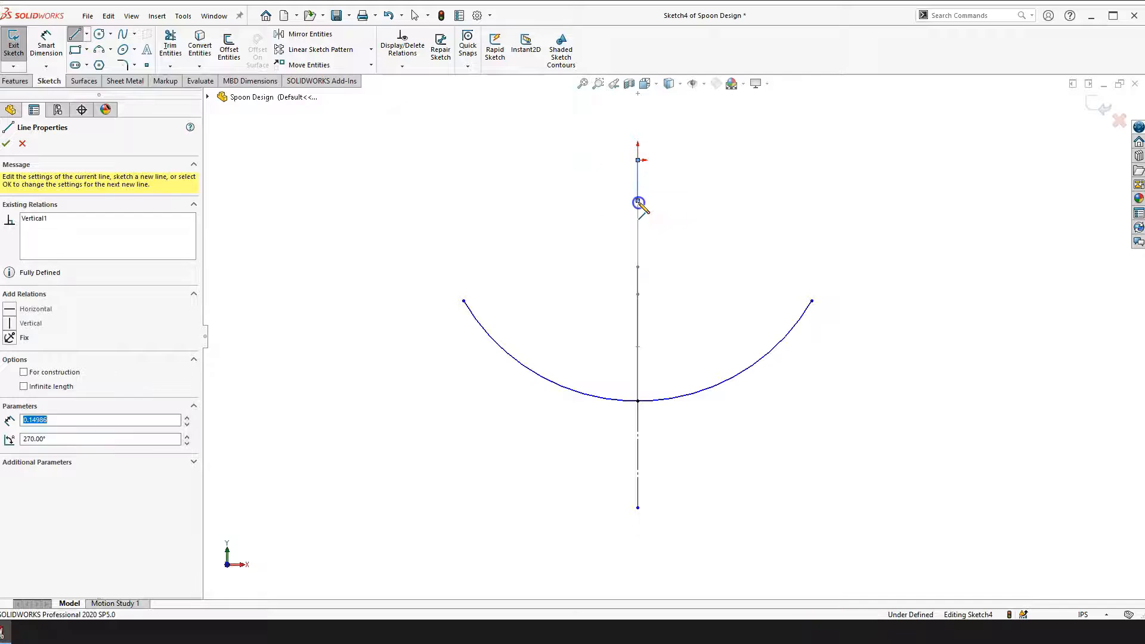
Convert the short vertical line between the origin and the cross-section arc's center into construction geometry
key(Escape)
click(638, 179)
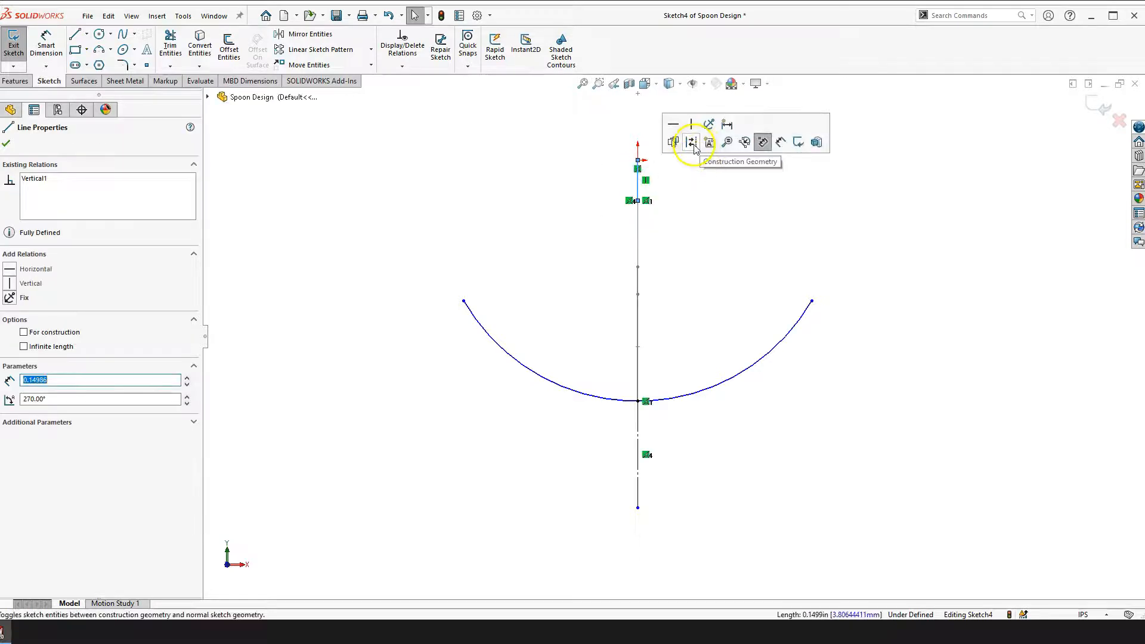
click(660, 213)
scroll(662, 215, down, 3)
scroll(673, 248, up, 2)
scroll(696, 342, up, 2)
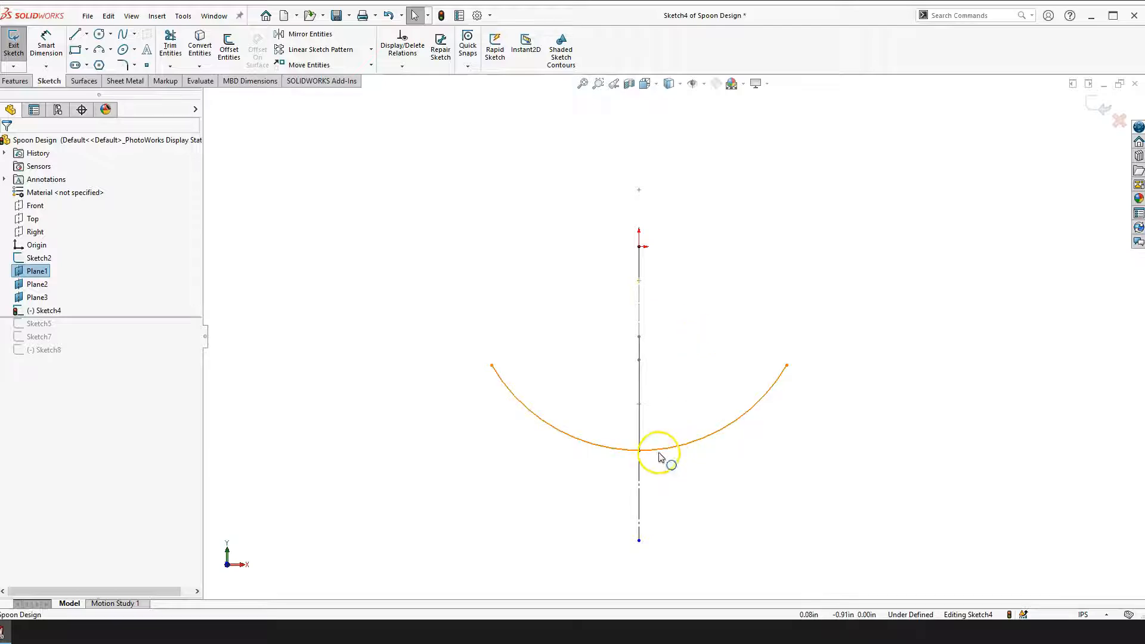
Examine from an angle how the cross-section arc meets the bowl curve of the side profile, checking the relation options between both curves
right_drag(690, 331, 696, 351)
middle_drag(651, 404, 702, 430)
scroll(800, 470, up, 1)
scroll(803, 471, down, 3)
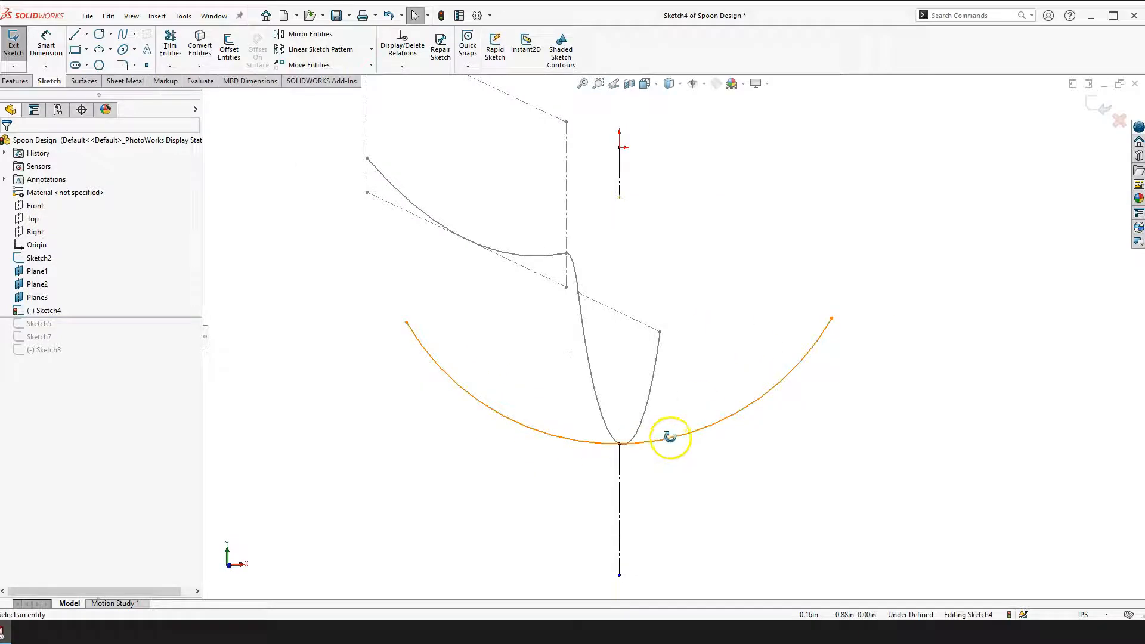
click(631, 445)
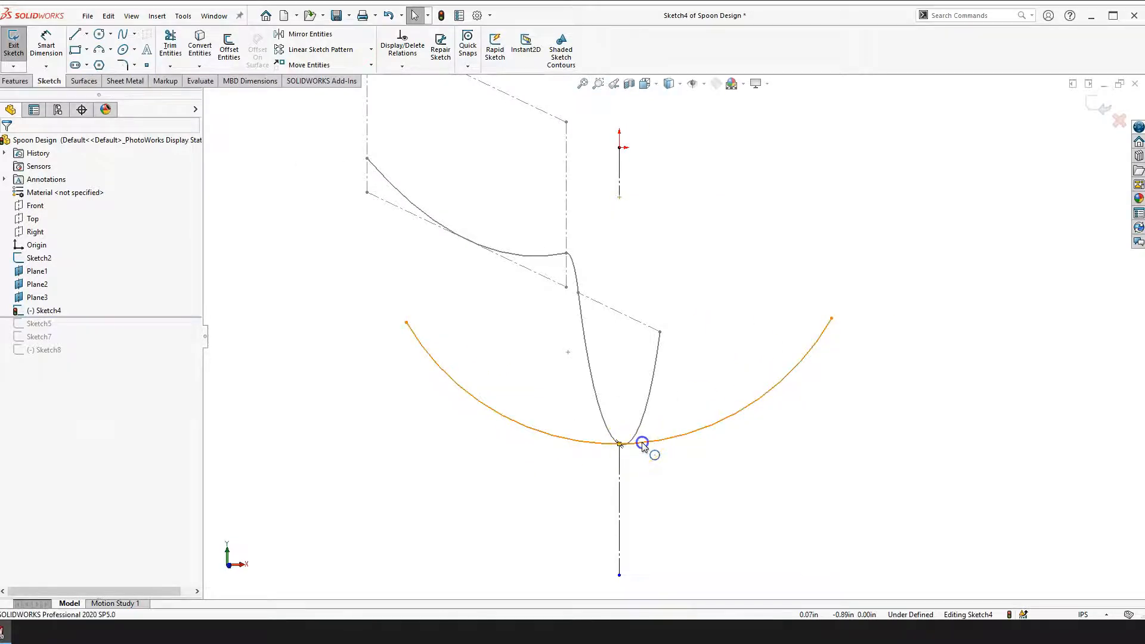
click(643, 442)
scroll(640, 451, down, 1)
click(625, 442)
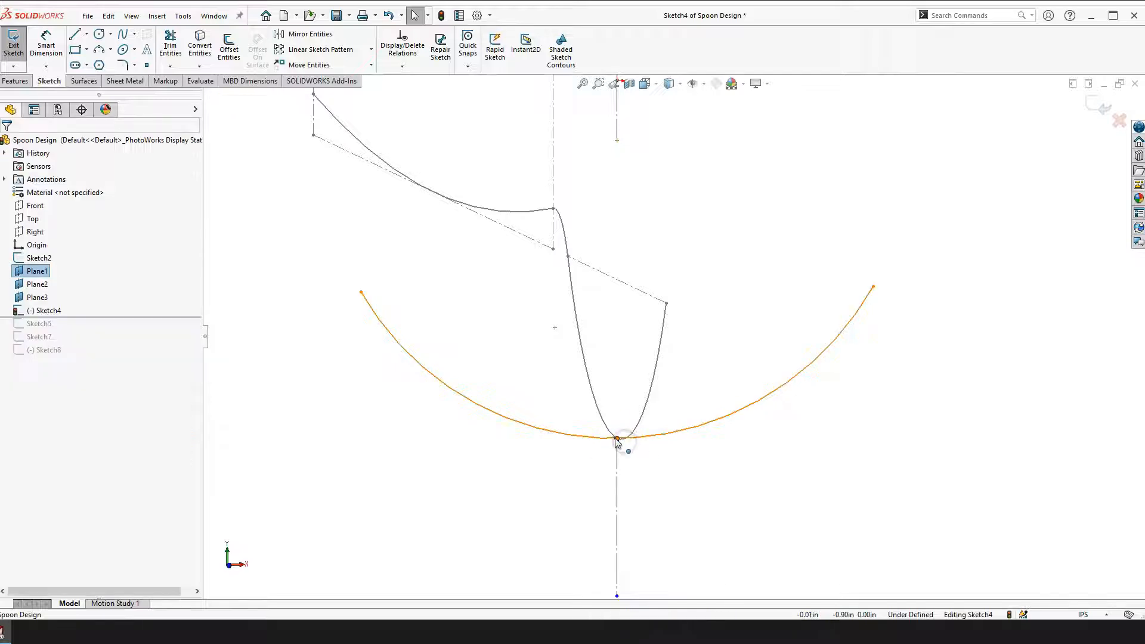
click(642, 442)
ctrl+click(635, 433)
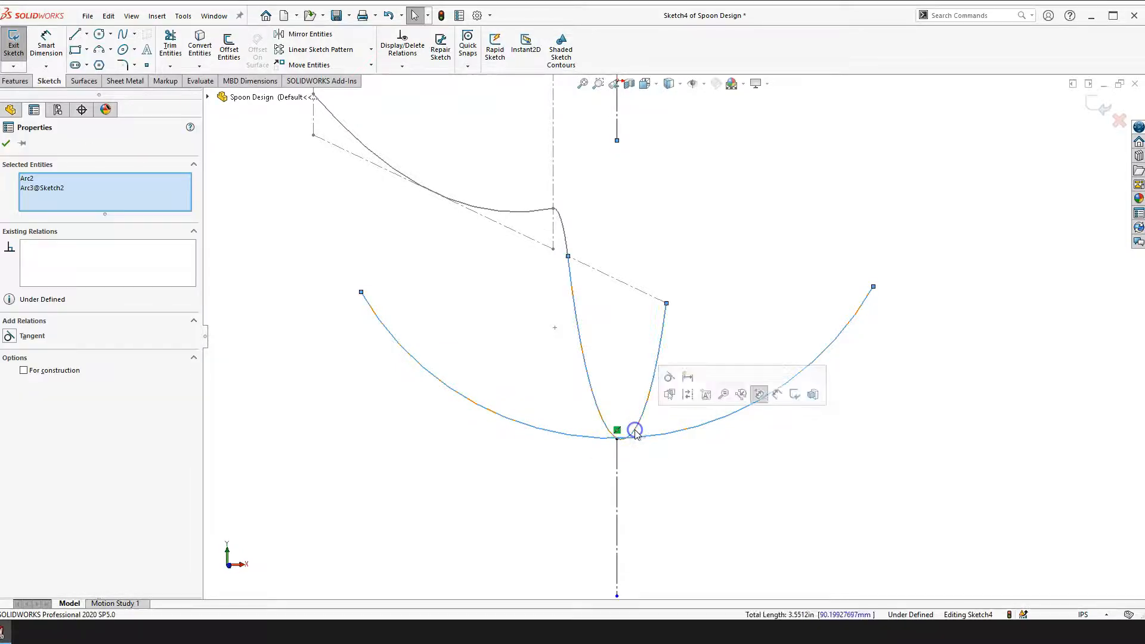
key(Escape)
scroll(627, 430, down, 2)
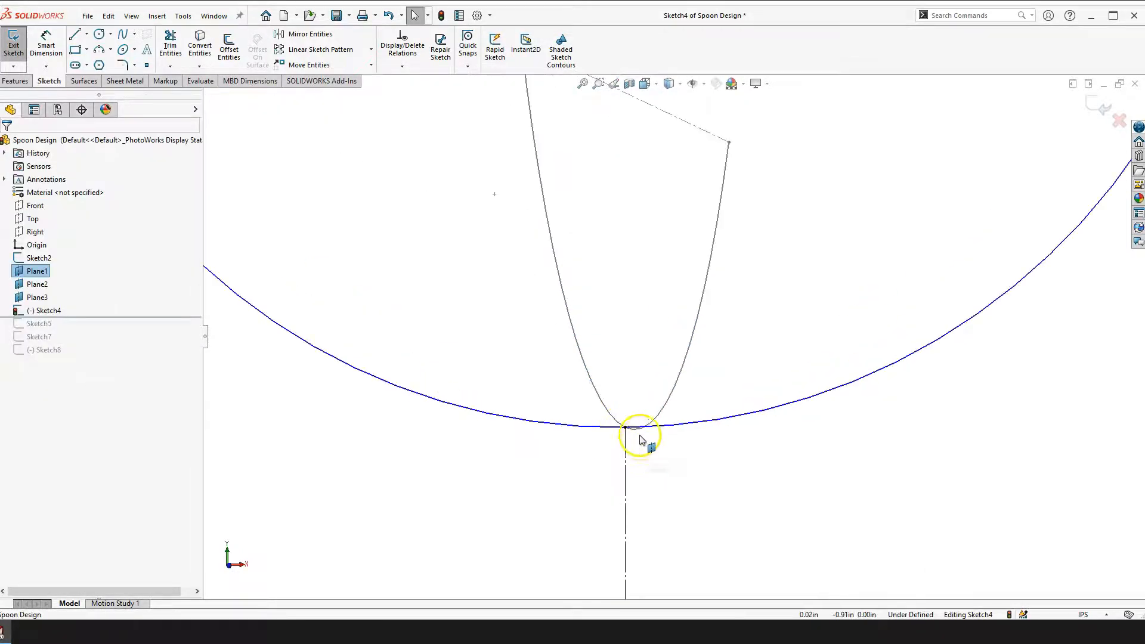
Inspect the existing relations on the cross-section arc and its lowest point, and the relations available between that point and the bowl curve
click(626, 428)
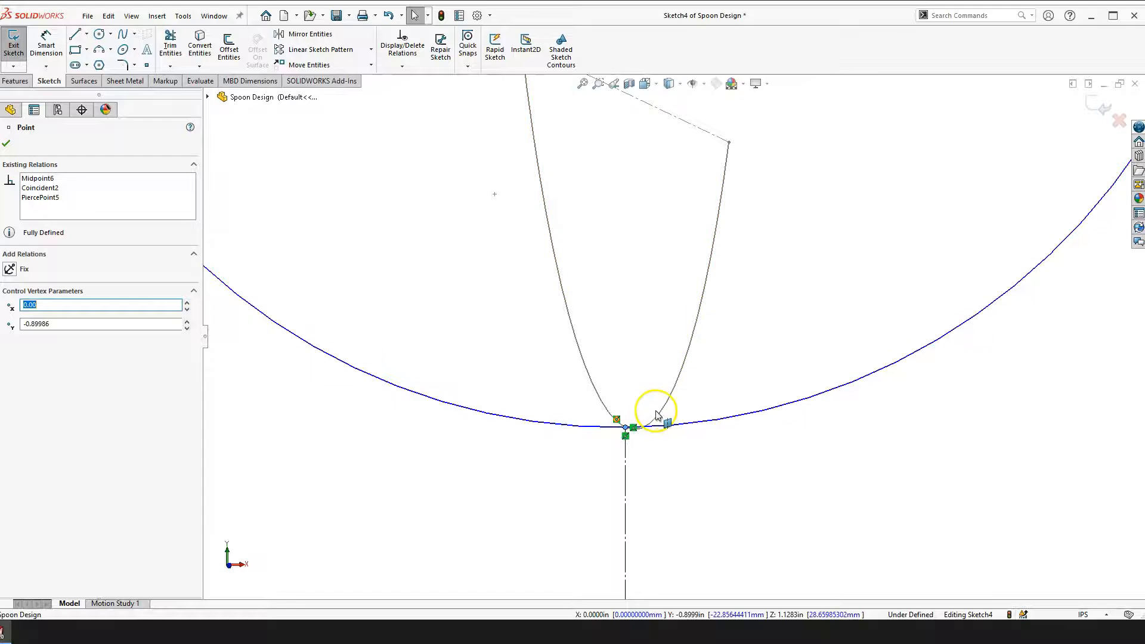
ctrl+click(660, 419)
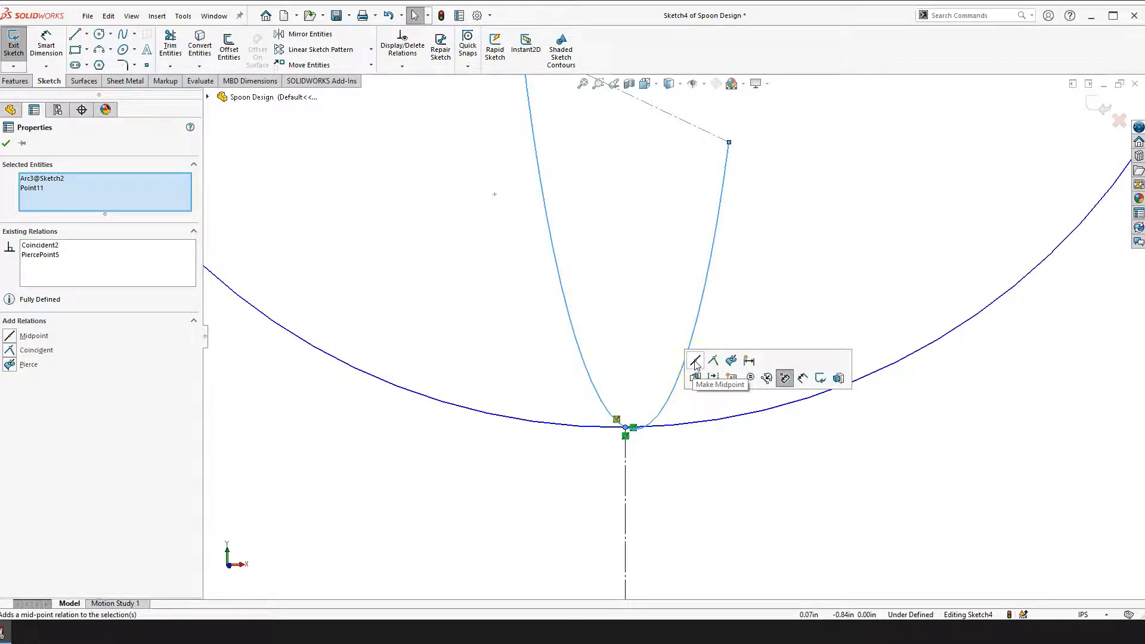
click(683, 467)
scroll(682, 465, up, 2)
scroll(677, 396, down, 1)
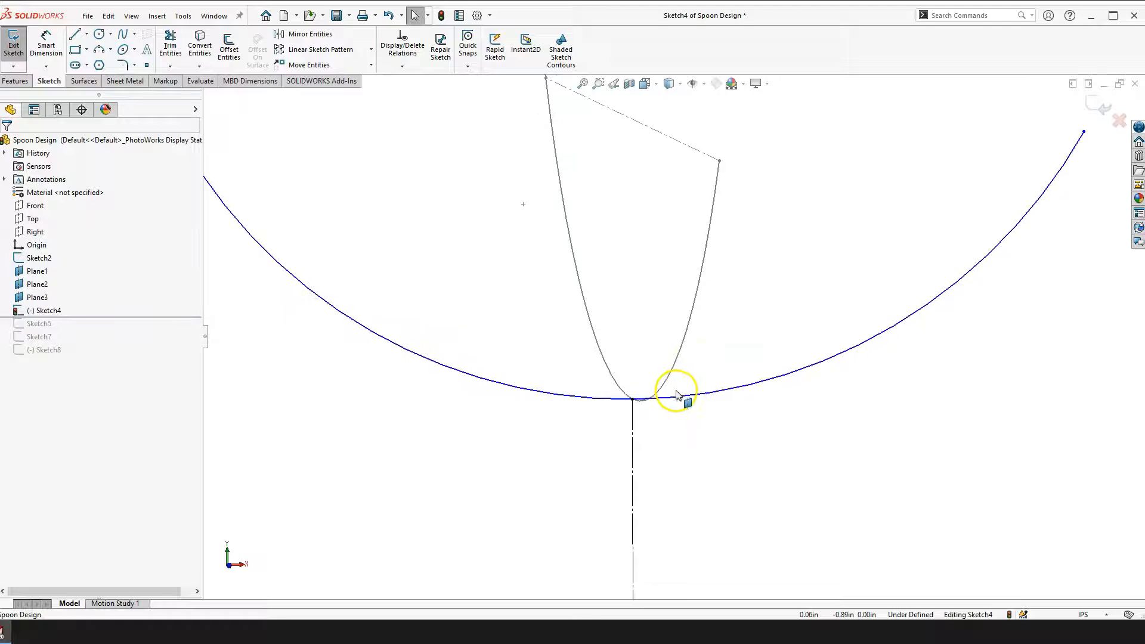
click(680, 399)
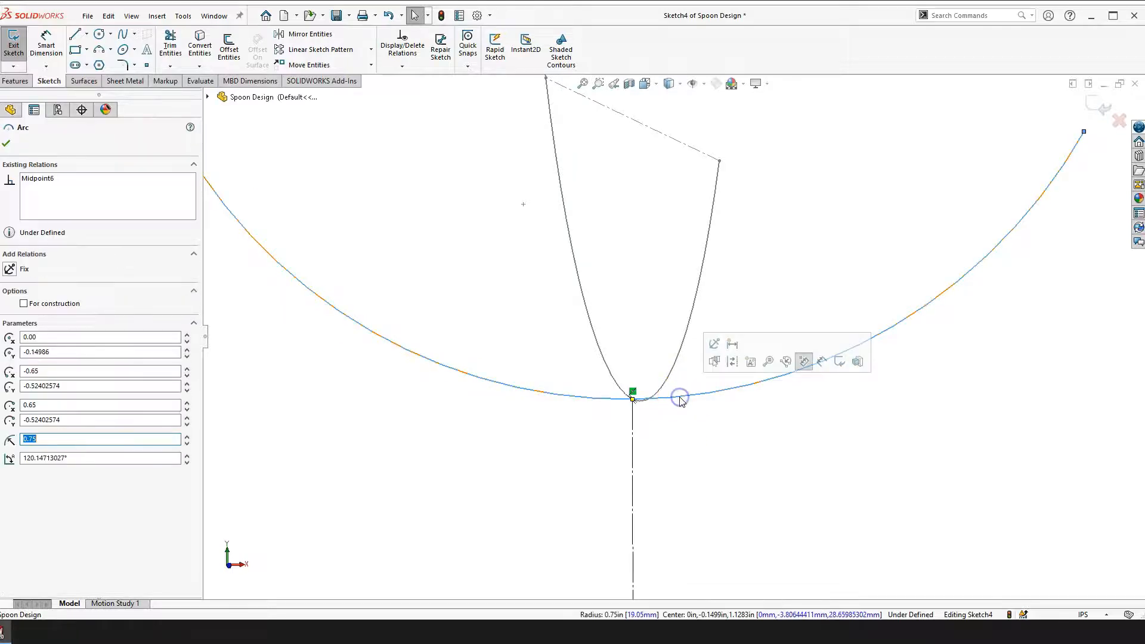
click(653, 387)
scroll(630, 376, down, 2)
click(683, 463)
scroll(643, 401, down, 4)
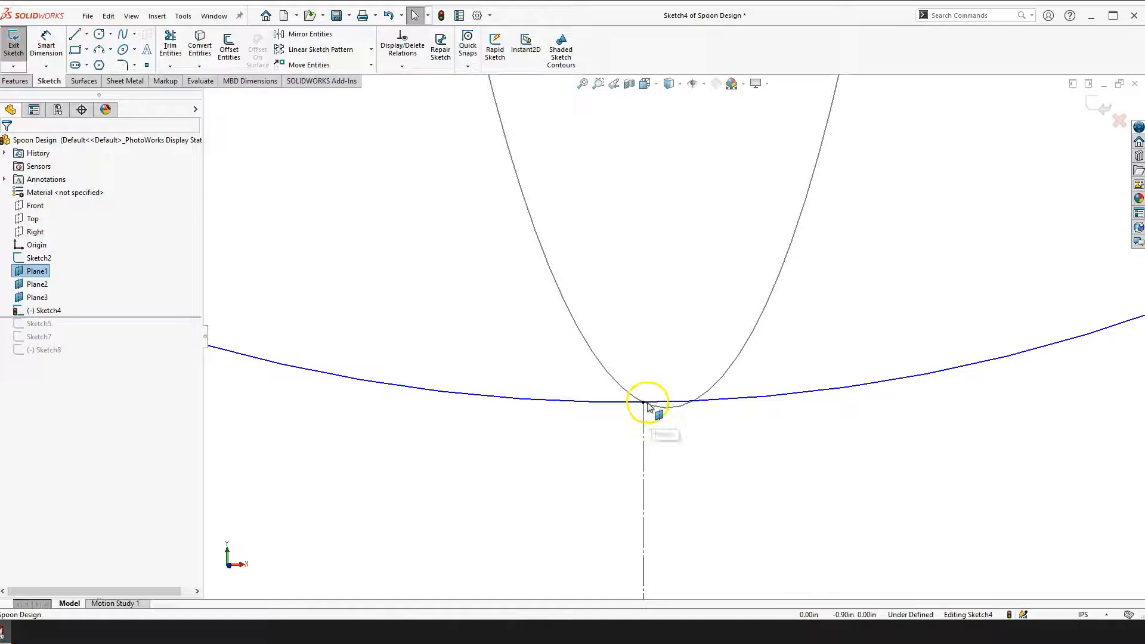
click(644, 403)
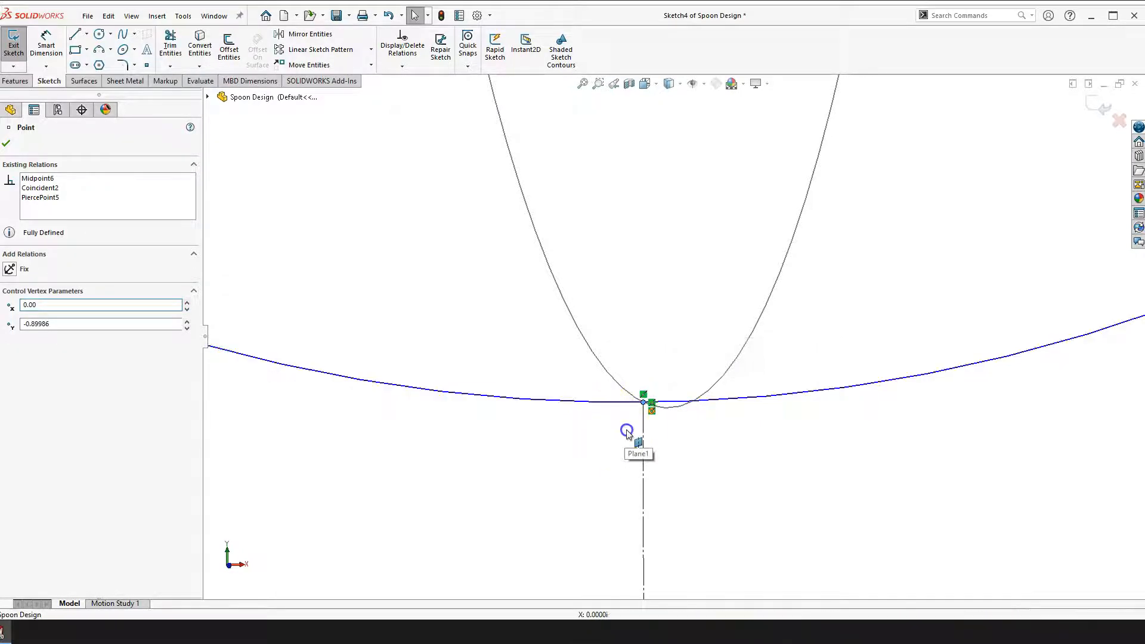
click(625, 425)
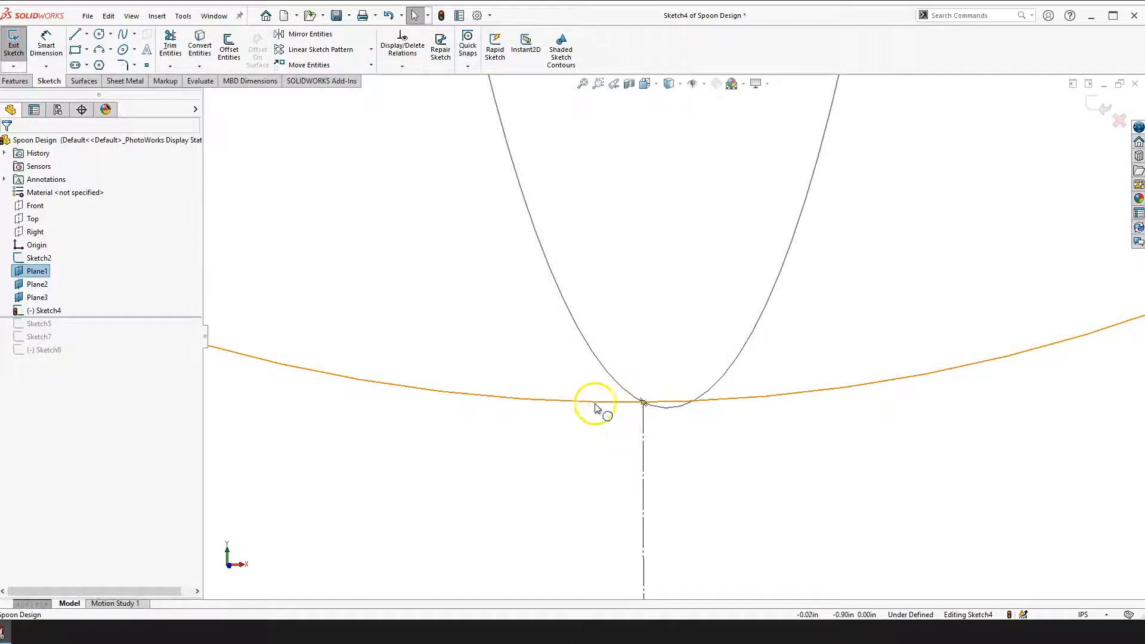
click(644, 404)
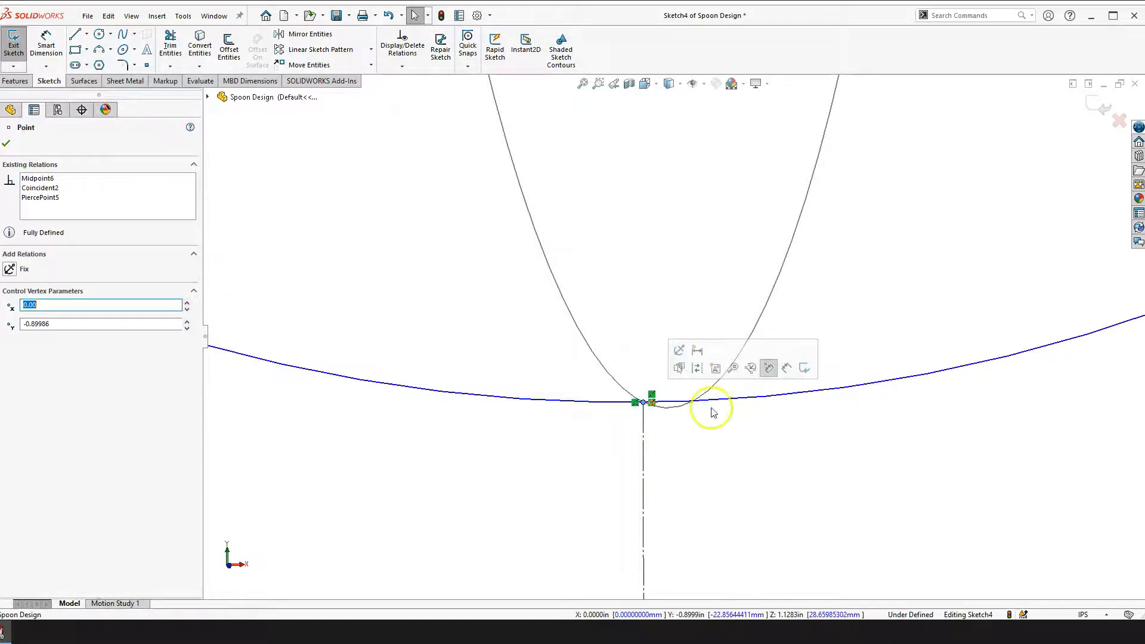
click(713, 413)
Try a Midpoint relation between the arc's lowest point and the side profile's bowl curve, and delete that relation again
click(644, 403)
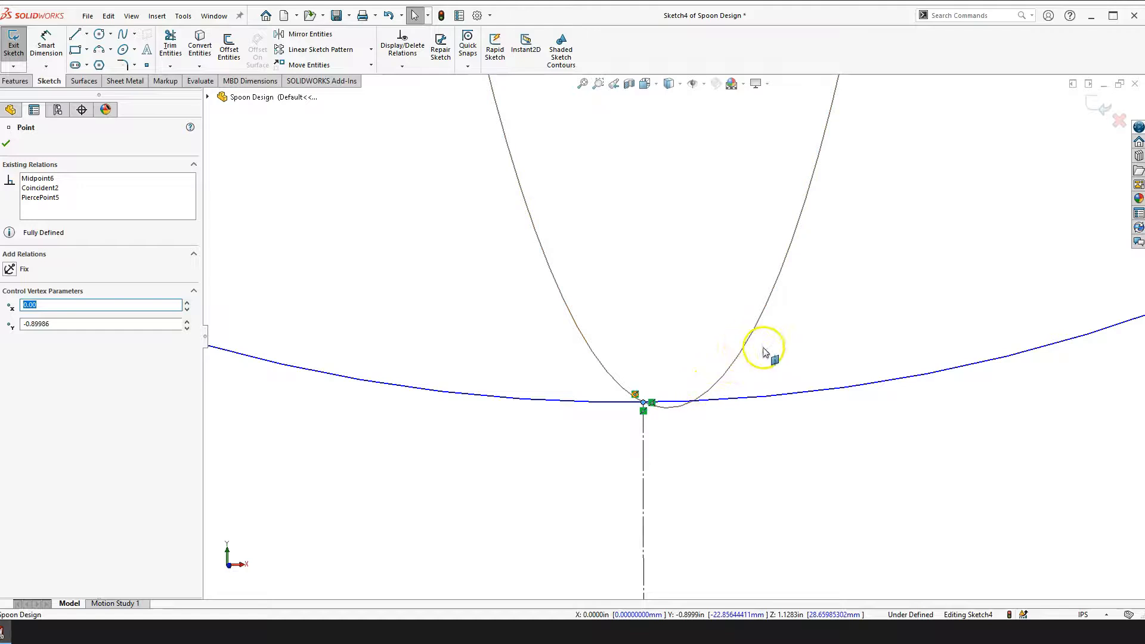
ctrl+click(747, 344)
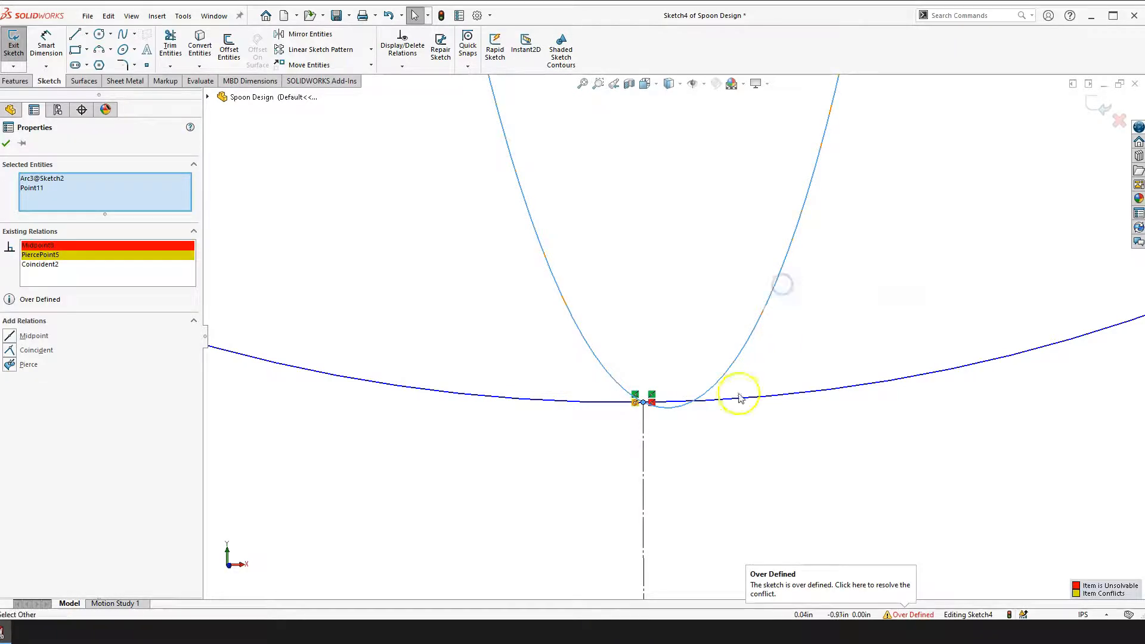
click(727, 466)
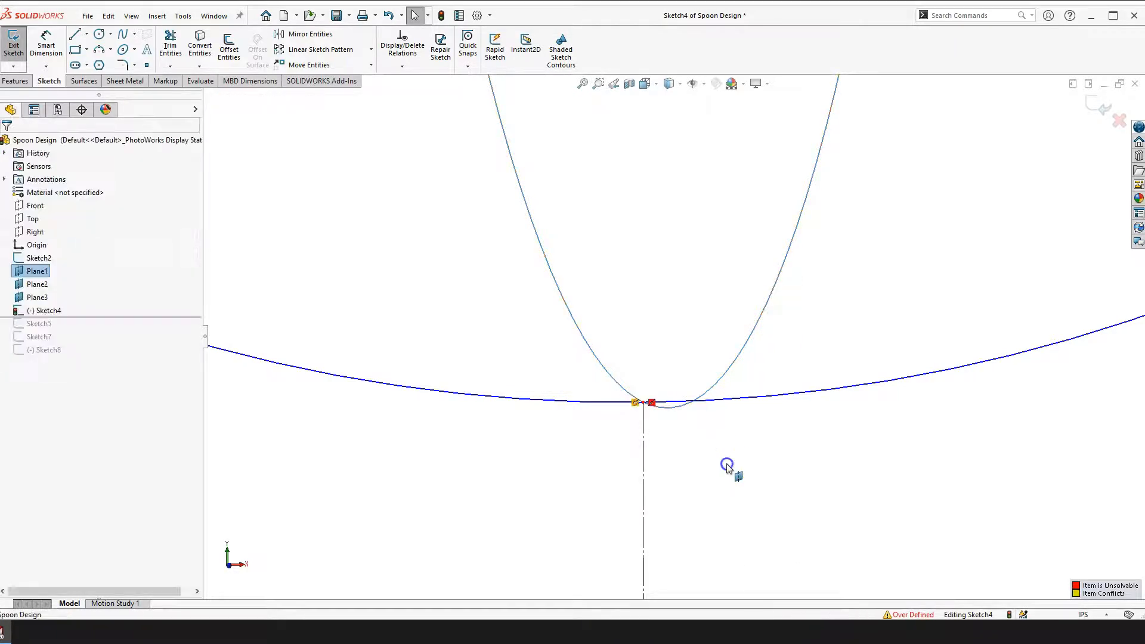
click(652, 402)
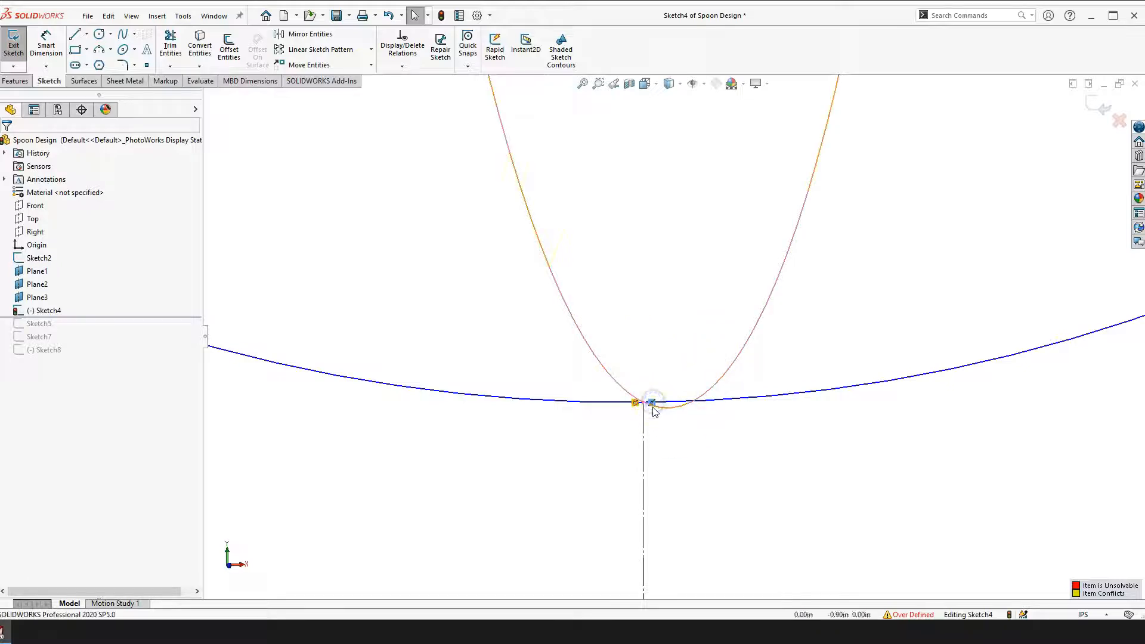
click(652, 404)
key(Delete)
View Sketch4 straight on and add a 0.75 in radius dimension to the bowl cross-section arc
scroll(736, 441, up, 3)
key(space)
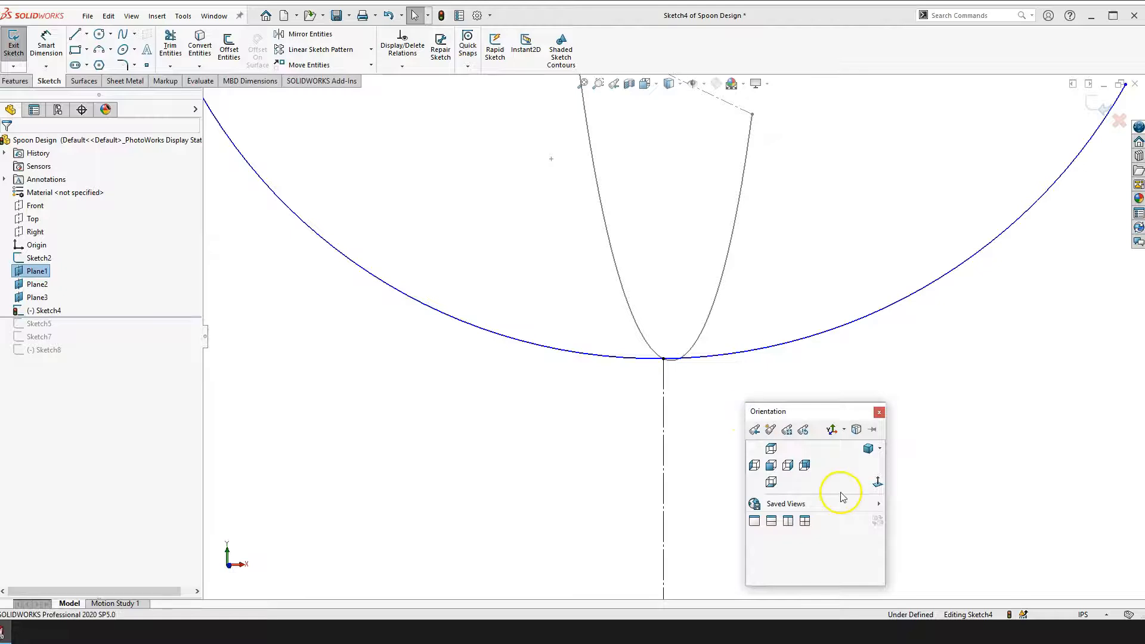
click(878, 484)
scroll(707, 402, down, 3)
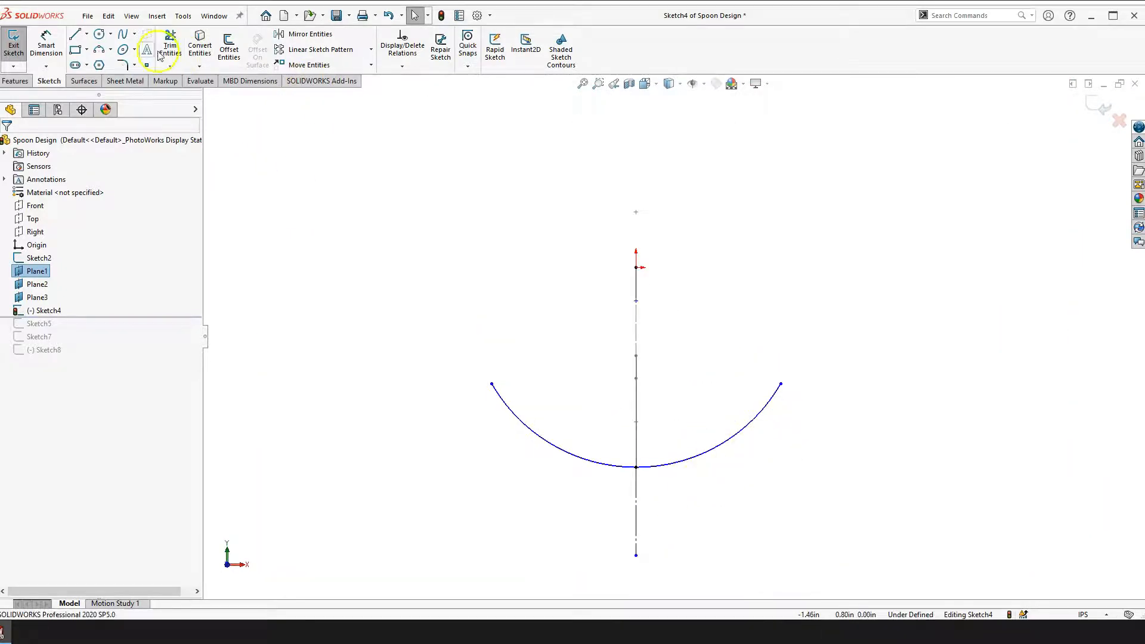
click(46, 44)
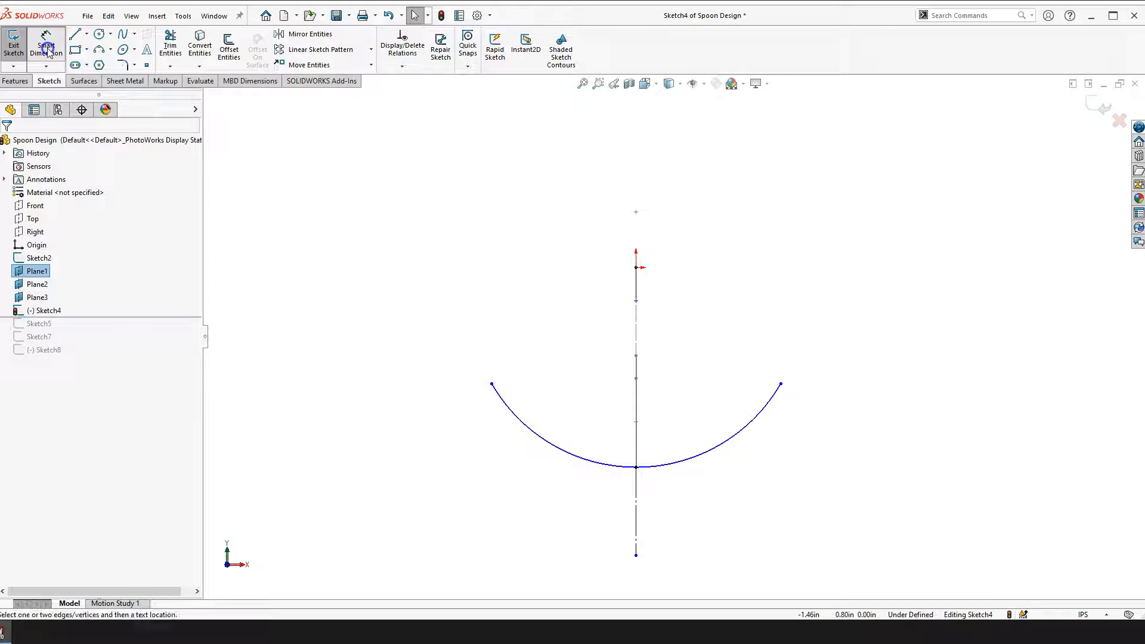
click(732, 440)
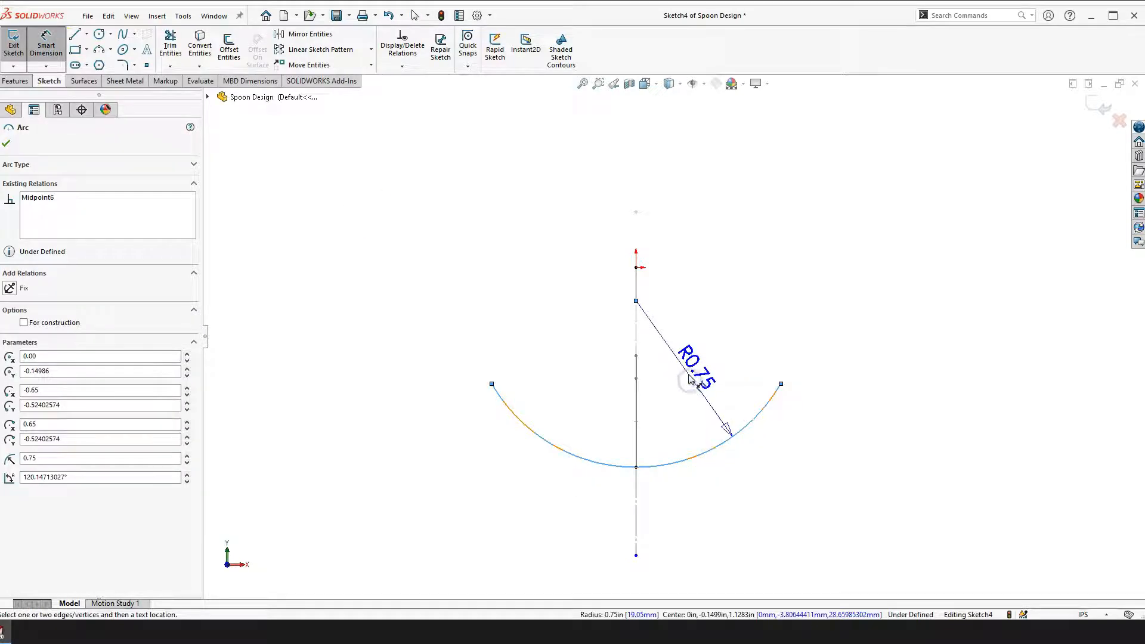
click(690, 379)
click(640, 358)
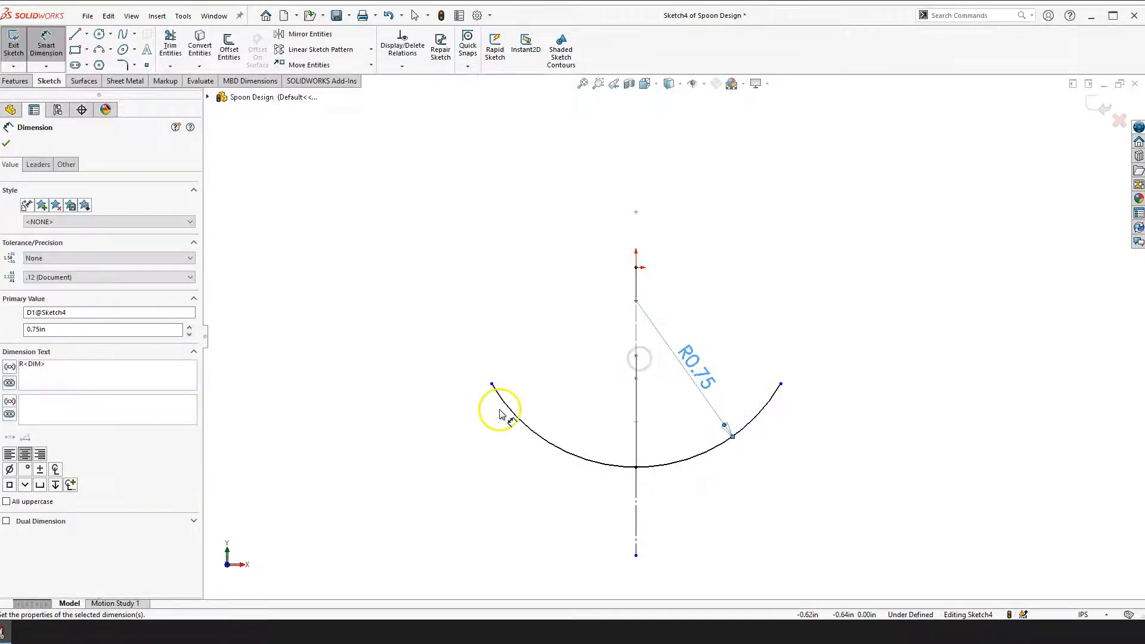
Add a 1.30 in horizontal dimension between the two endpoints of the bowl arc and exit Sketch4
click(491, 385)
click(782, 385)
click(688, 553)
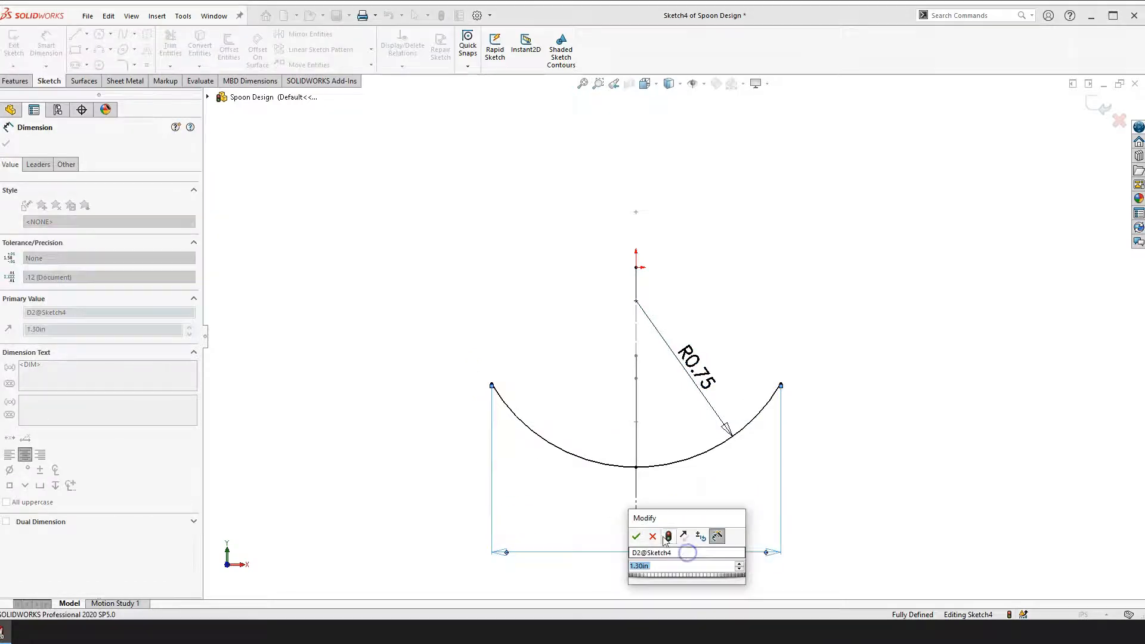
click(636, 537)
key(Escape)
key(f)
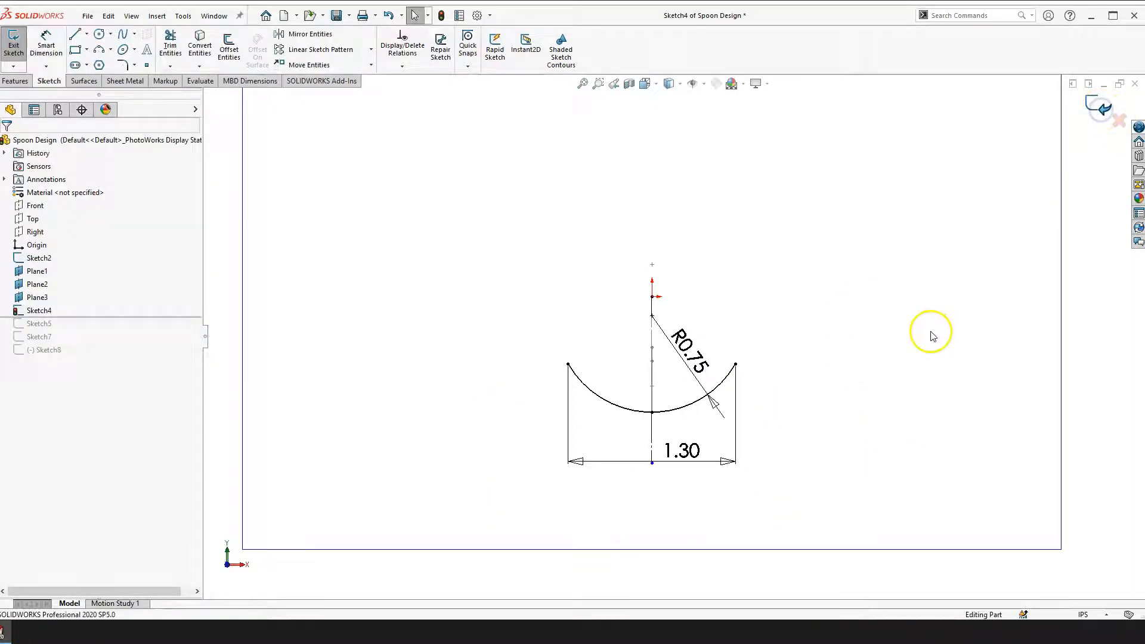
key(ctrl+b)
Roll the feature history forward to include Sketch5, open that sketch for editing and view it straight on
mouse_move(815, 345)
right_down()
mouse_move(818, 358)
mouse_move(747, 411)
right_up()
mouse_move(747, 411)
mouse_down()
mouse_move(716, 386)
mouse_move(595, 376)
mouse_move(603, 409)
mouse_move(602, 323)
mouse_move(607, 331)
mouse_up()
key(Escape)
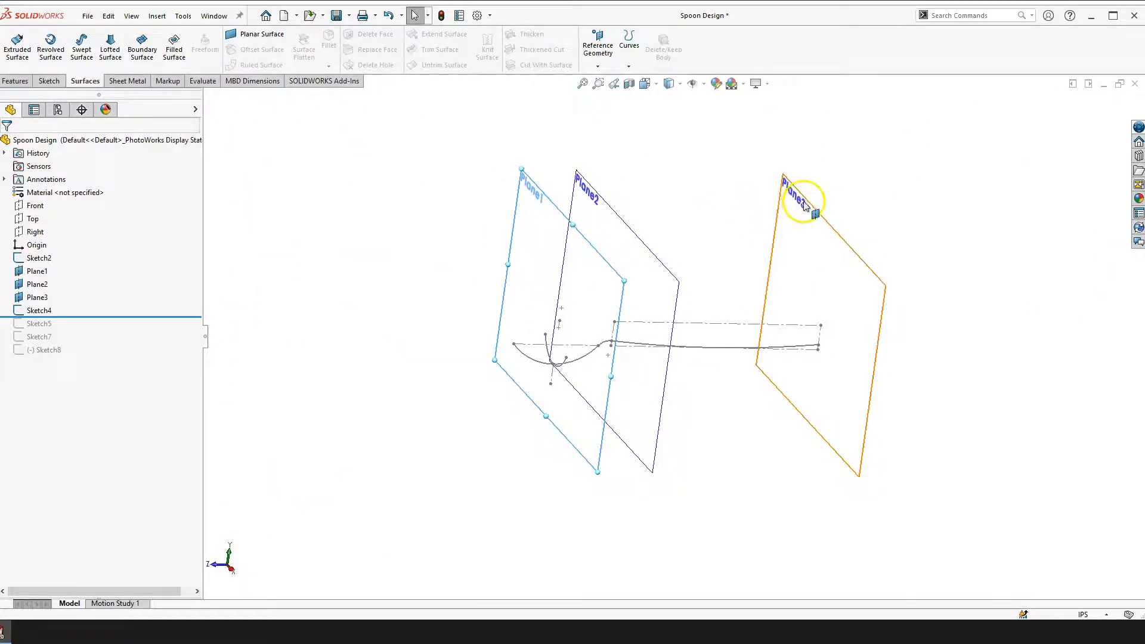
click(691, 209)
scroll(576, 331, down, 1)
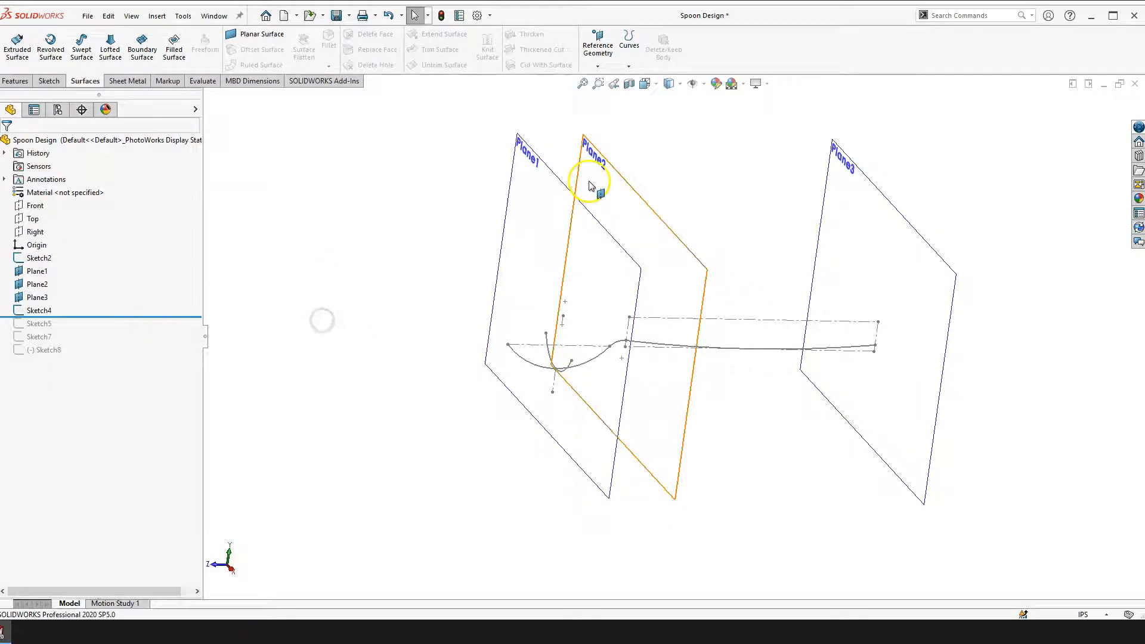
drag(130, 317, 123, 328)
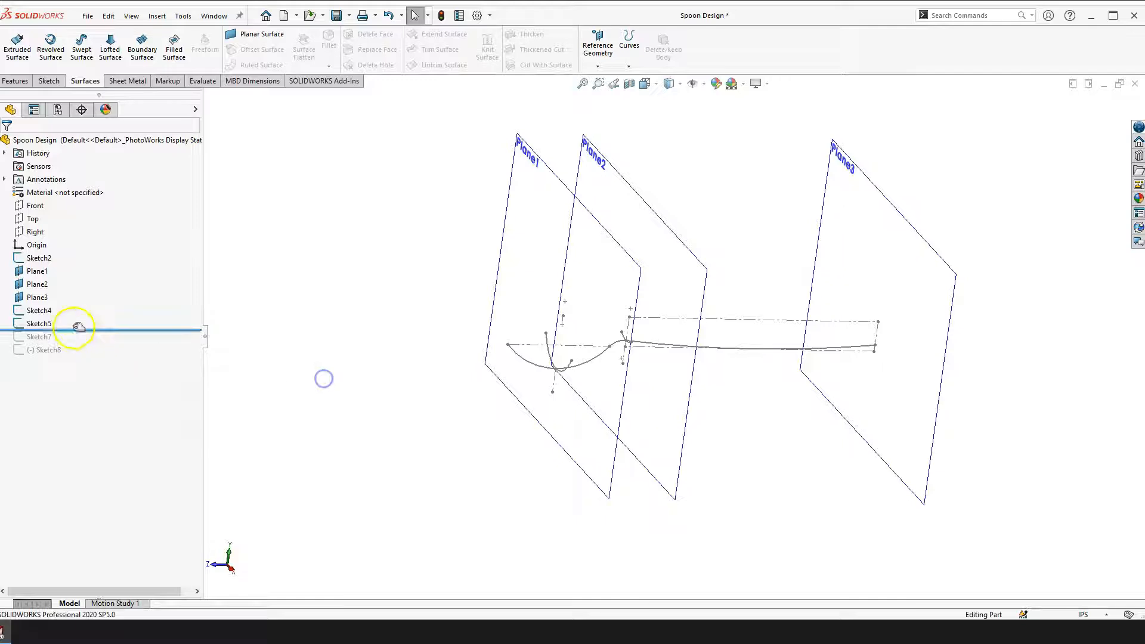
click(39, 323)
click(50, 291)
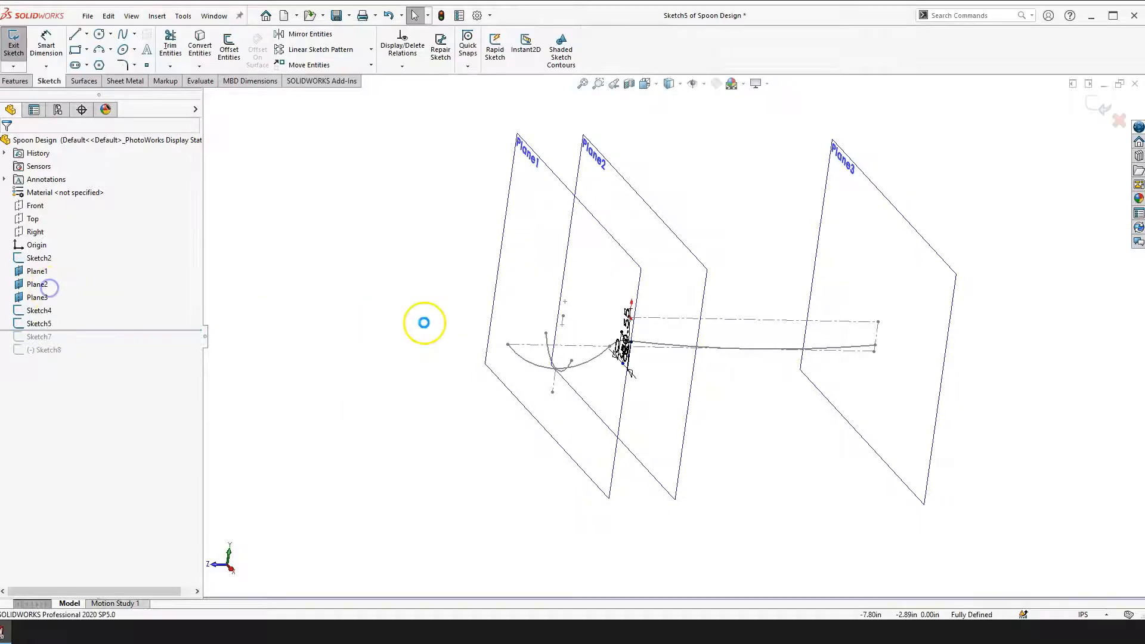
key(space)
click(541, 405)
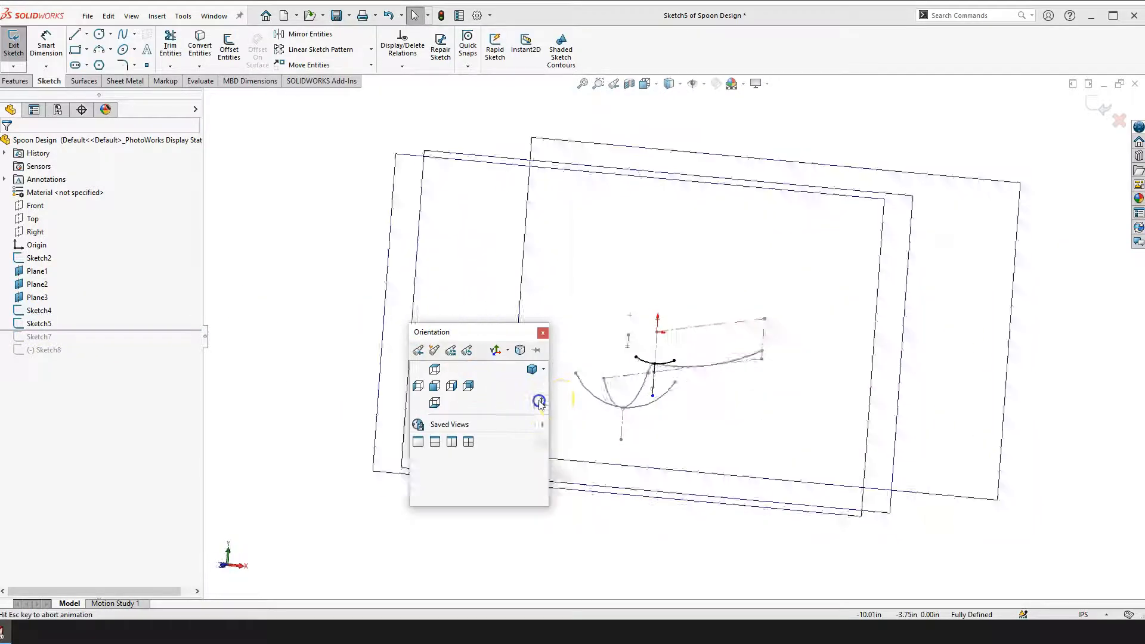
scroll(740, 381, down, 5)
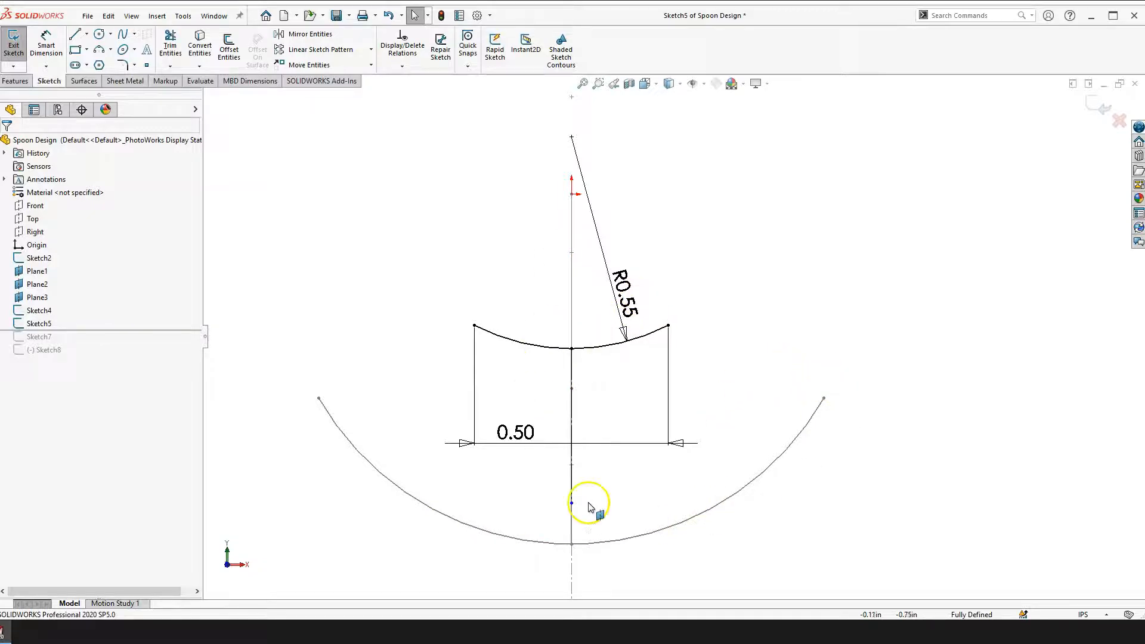
Move the R0.55 radius dimension clear of the smaller cross-section arc and exit Sketch5
drag(651, 275, 716, 245)
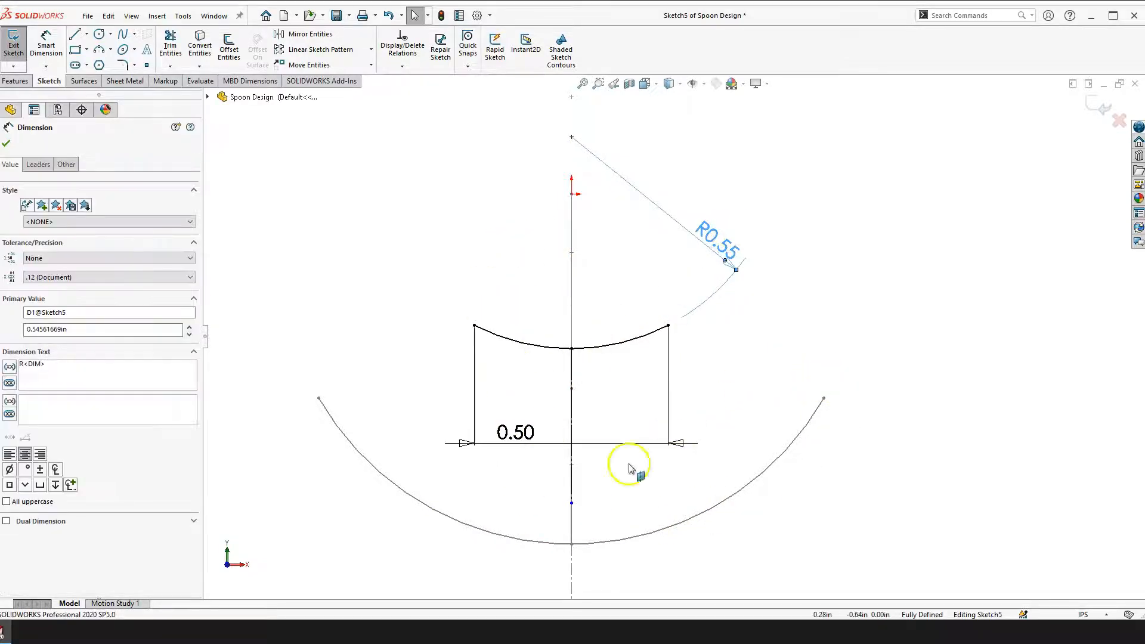
scroll(809, 345, up, 1)
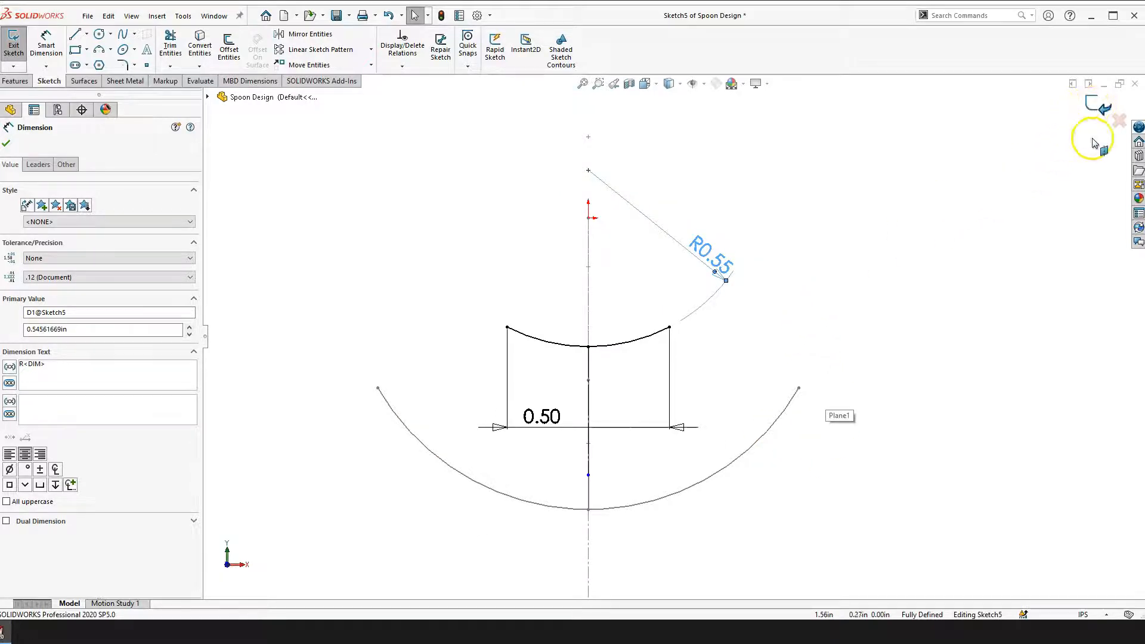
click(1093, 106)
click(814, 315)
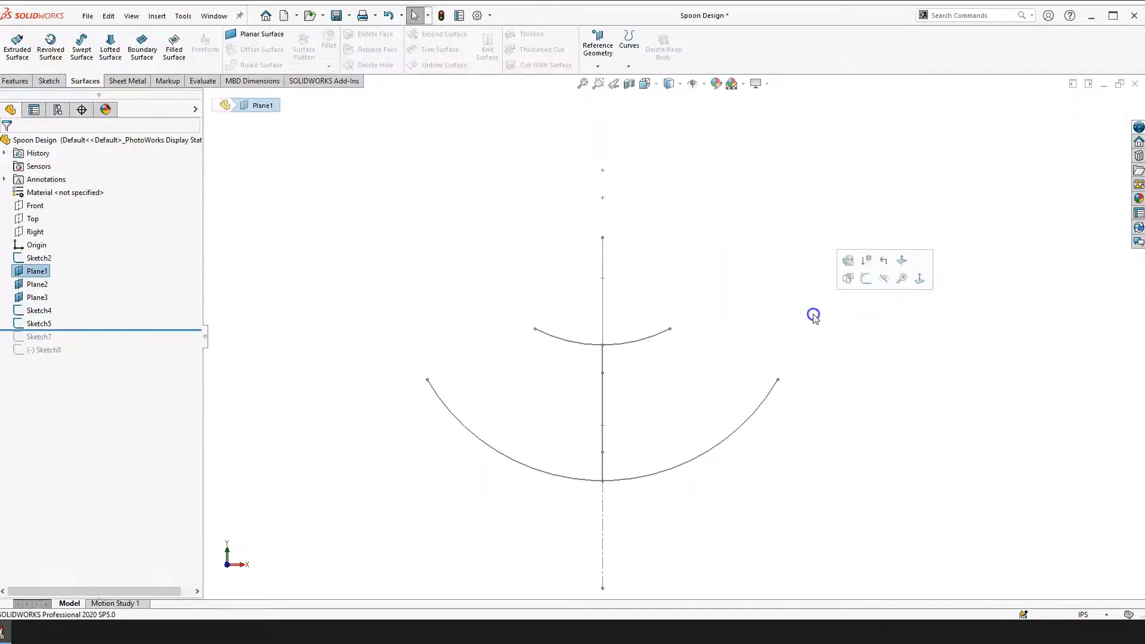
Roll the feature history forward to include Sketch7 at the handle end
drag(95, 329, 95, 341)
mouse_move(670, 307)
middle_down()
mouse_move(596, 340)
mouse_move(621, 332)
middle_up()
right_drag(798, 249, 790, 322)
drag(680, 319, 682, 368)
scroll(649, 233, down, 3)
drag(608, 273, 616, 269)
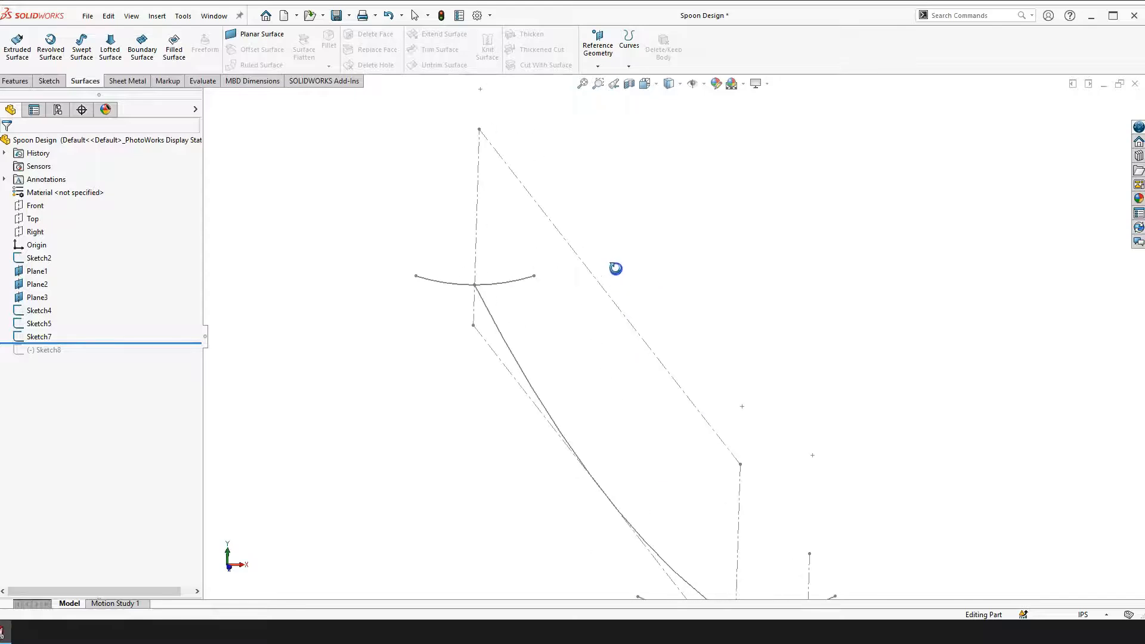
key(Escape)
click(304, 372)
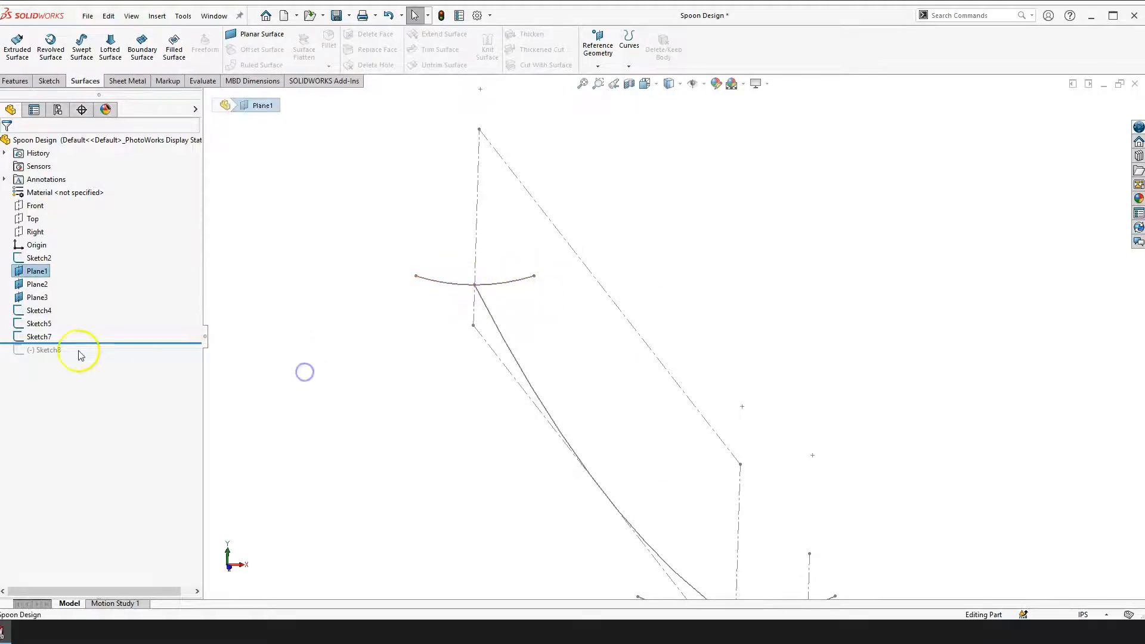
Open Sketch7, review the radius and width dimensions of the handle-end arc, and exit the sketch
click(36, 338)
click(39, 299)
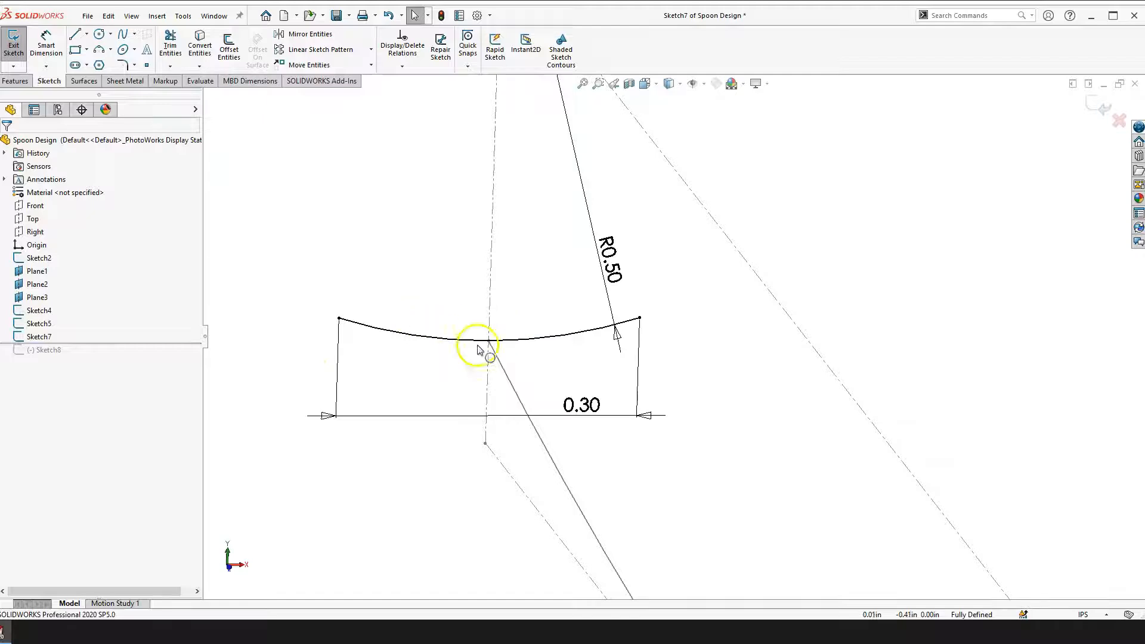
scroll(591, 393, up, 3)
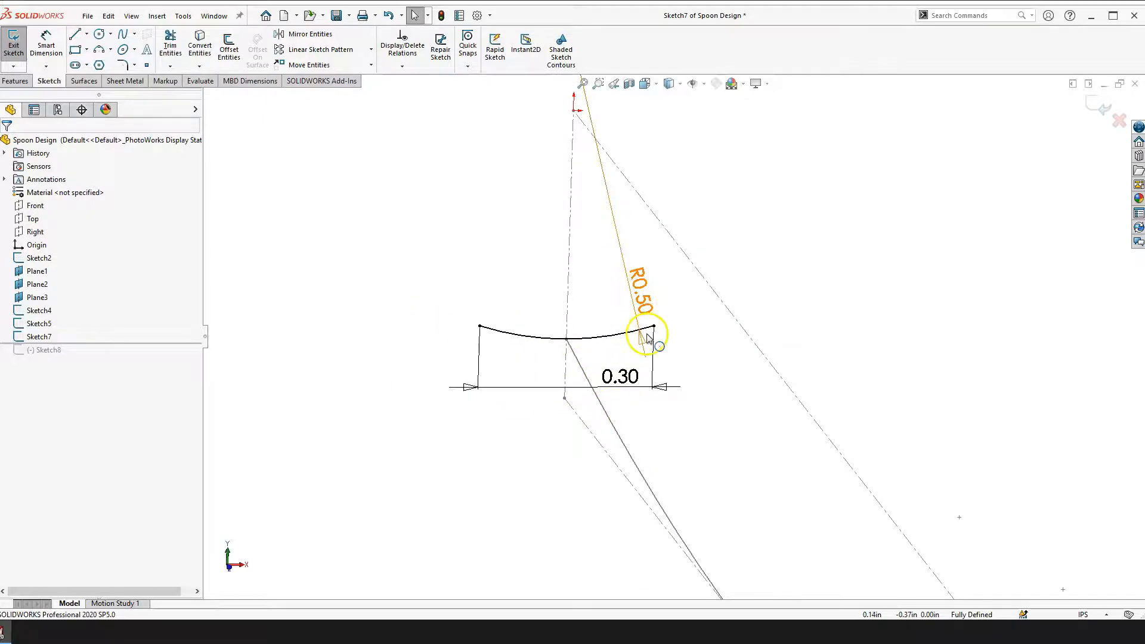
scroll(656, 346, up, 4)
scroll(672, 380, up, 1)
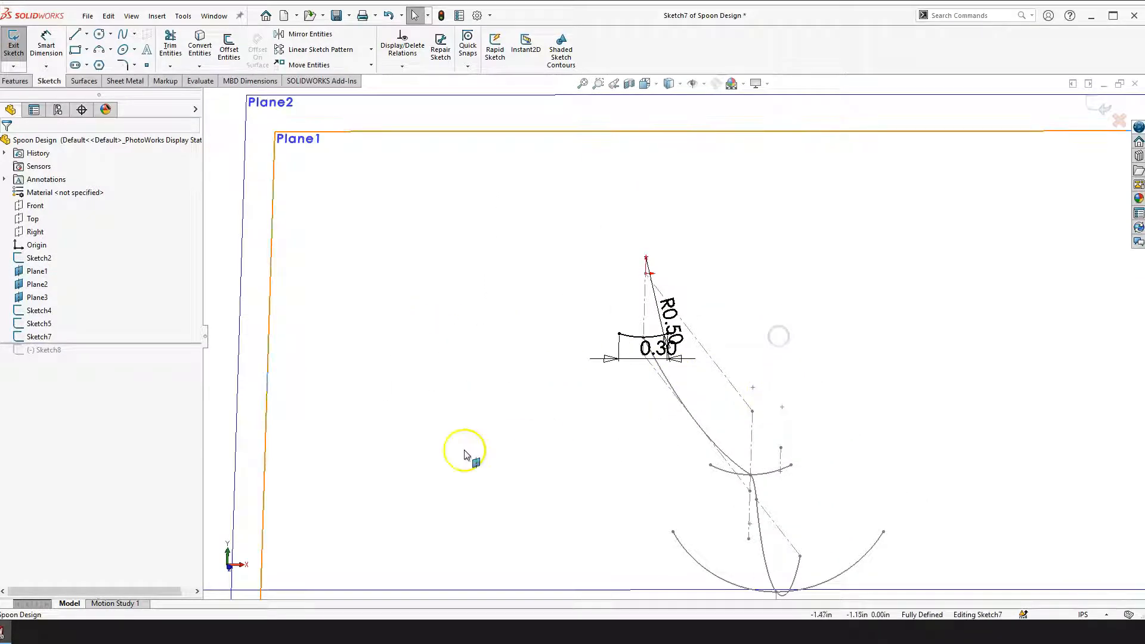
click(1105, 109)
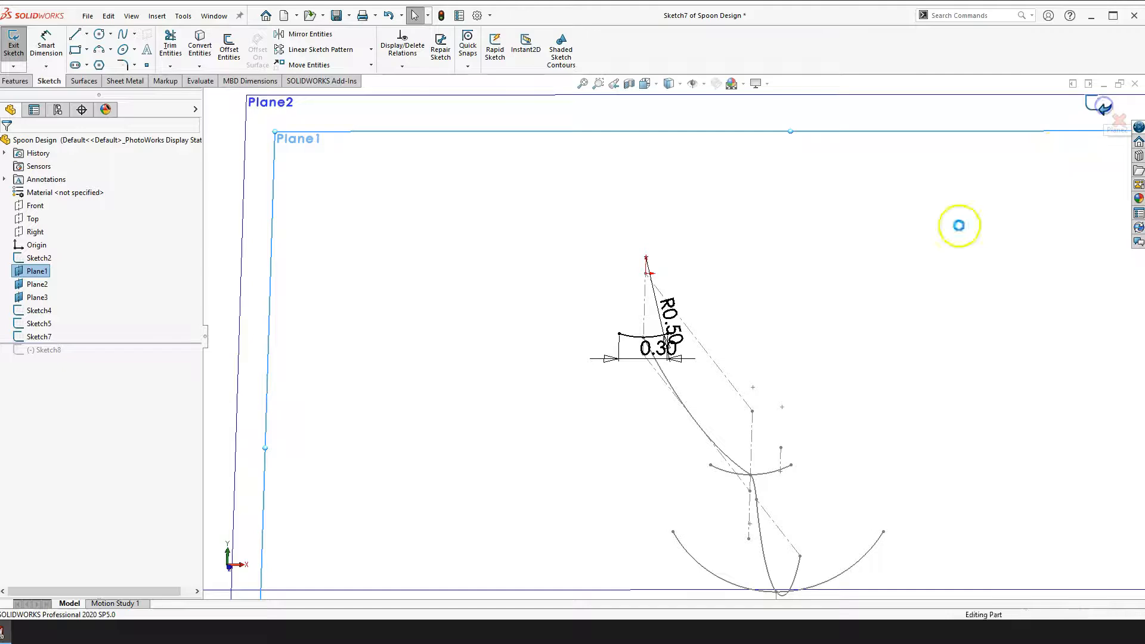
click(868, 342)
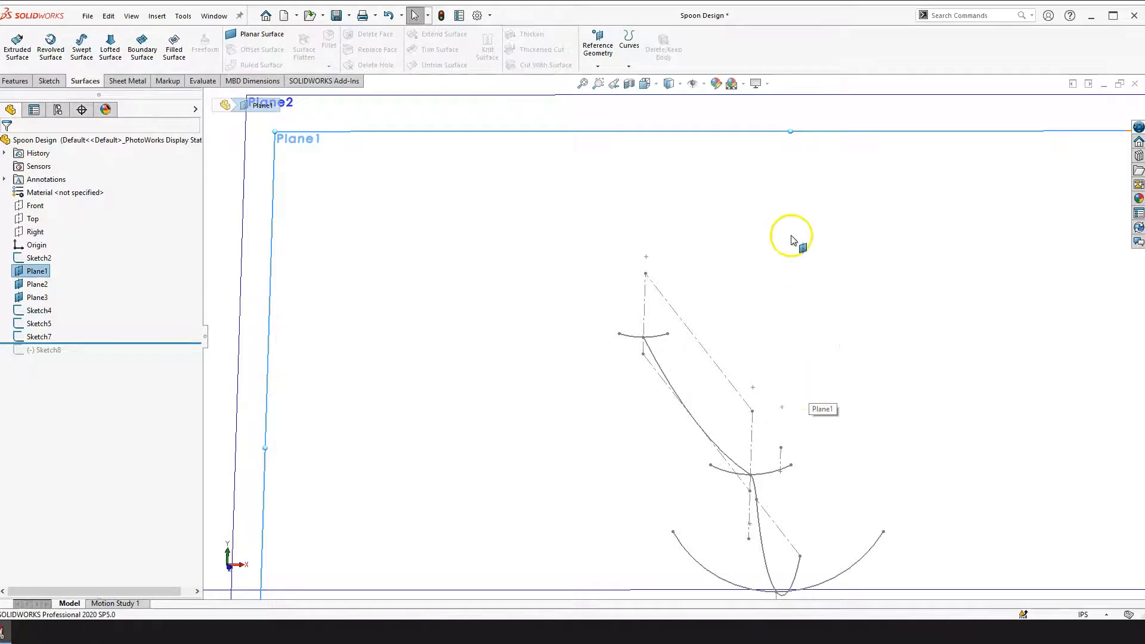
Examine how the three reference planes and cross-section arcs are arranged along the spoon's side profile
key(f)
scroll(787, 279, up, 5)
right_drag(884, 277, 886, 334)
mouse_move(692, 333)
middle_down()
mouse_move(591, 266)
mouse_move(600, 333)
mouse_move(694, 323)
mouse_move(679, 342)
mouse_move(670, 330)
mouse_move(634, 377)
mouse_move(631, 353)
mouse_move(645, 355)
middle_up()
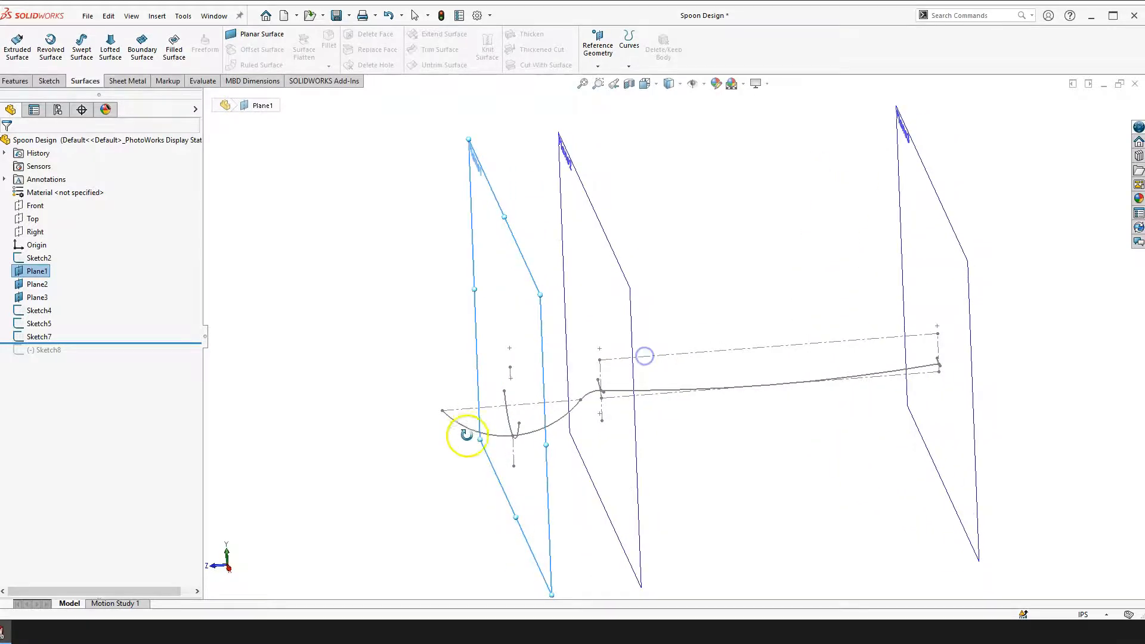
middle_drag(558, 338, 570, 337)
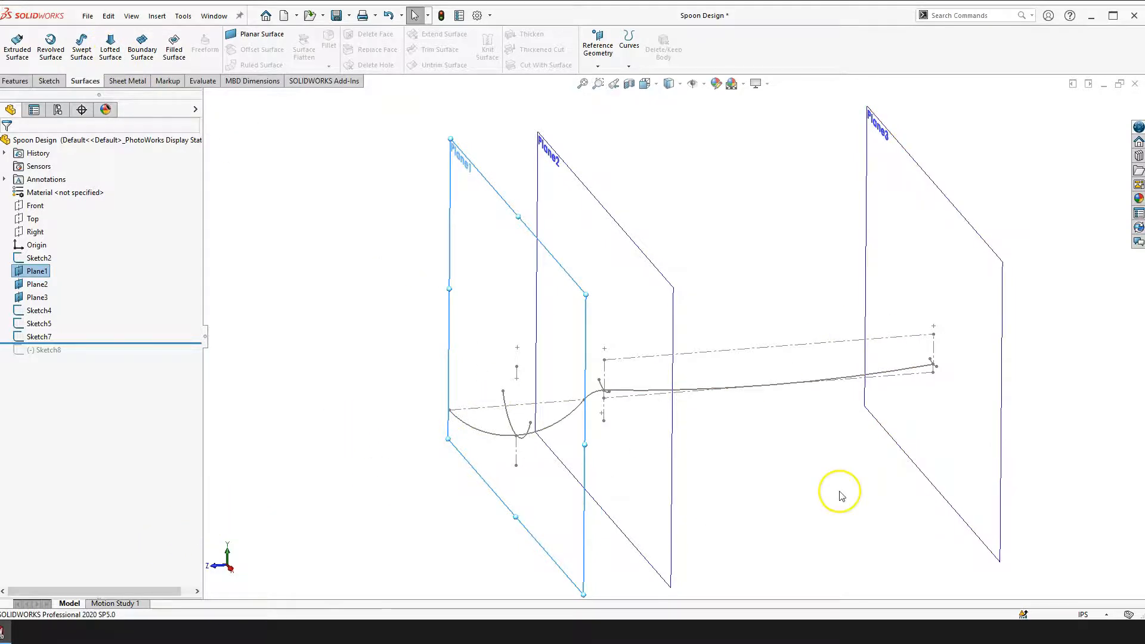
click(326, 367)
right_drag(325, 365, 325, 435)
mouse_move(326, 435)
mouse_down()
mouse_move(503, 401)
mouse_move(476, 378)
mouse_move(483, 347)
mouse_move(391, 306)
mouse_up()
key(Escape)
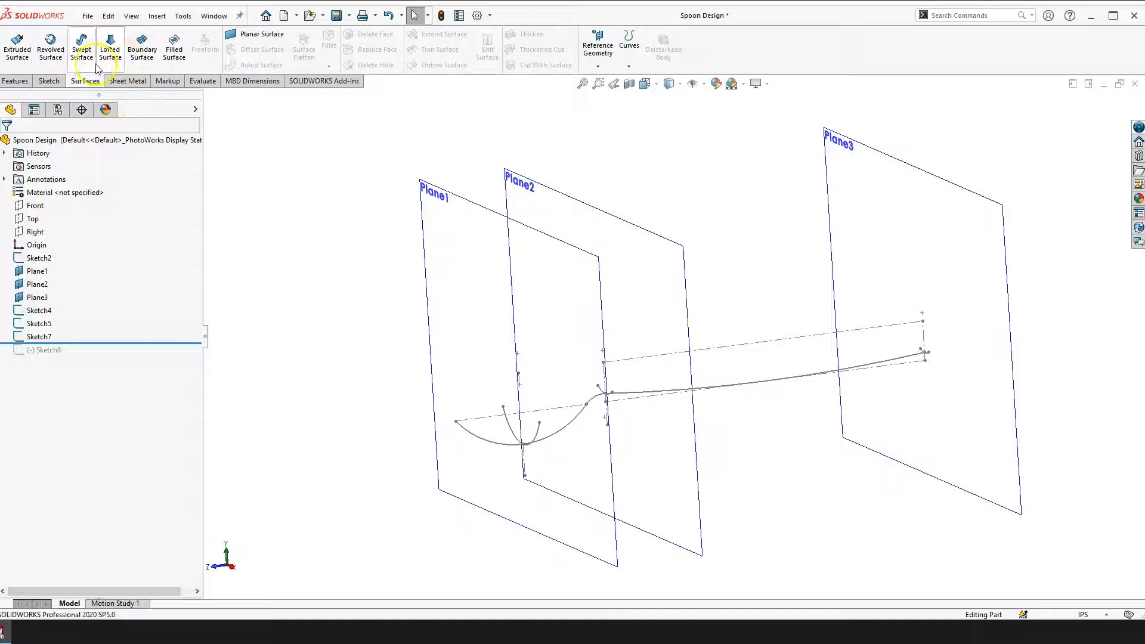
Start a lofted surface with the bowl arc Sketch4 and the neck arc Sketch5 as profiles, picked near matching endpoints
click(111, 52)
right_drag(383, 365, 396, 428)
drag(567, 353, 570, 446)
scroll(528, 448, down, 4)
middle_drag(523, 446, 540, 437)
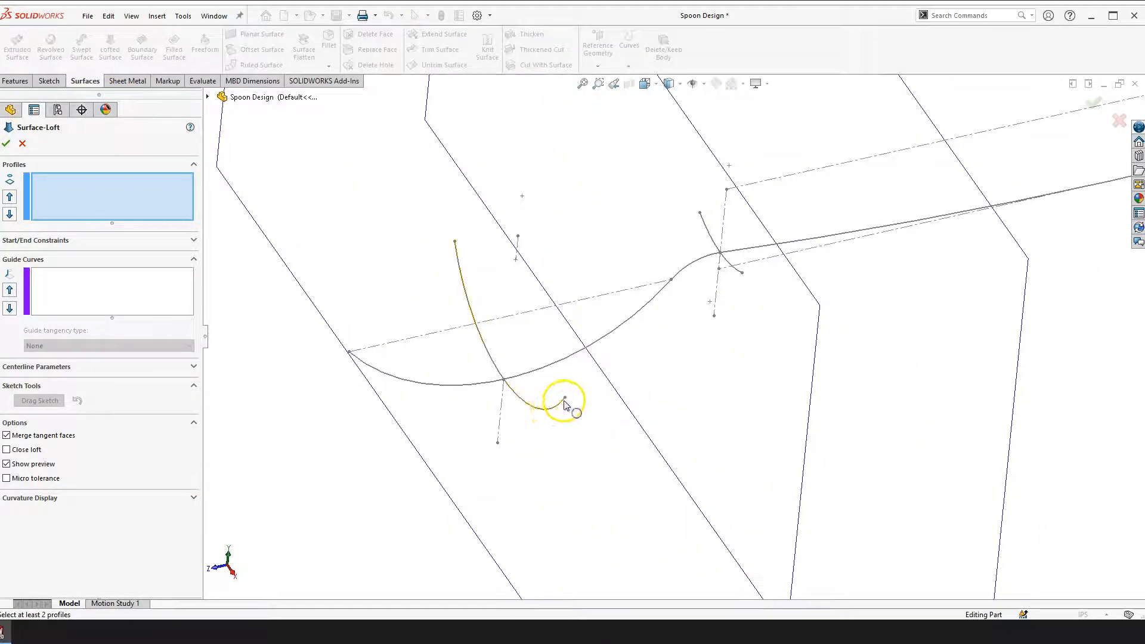
click(566, 399)
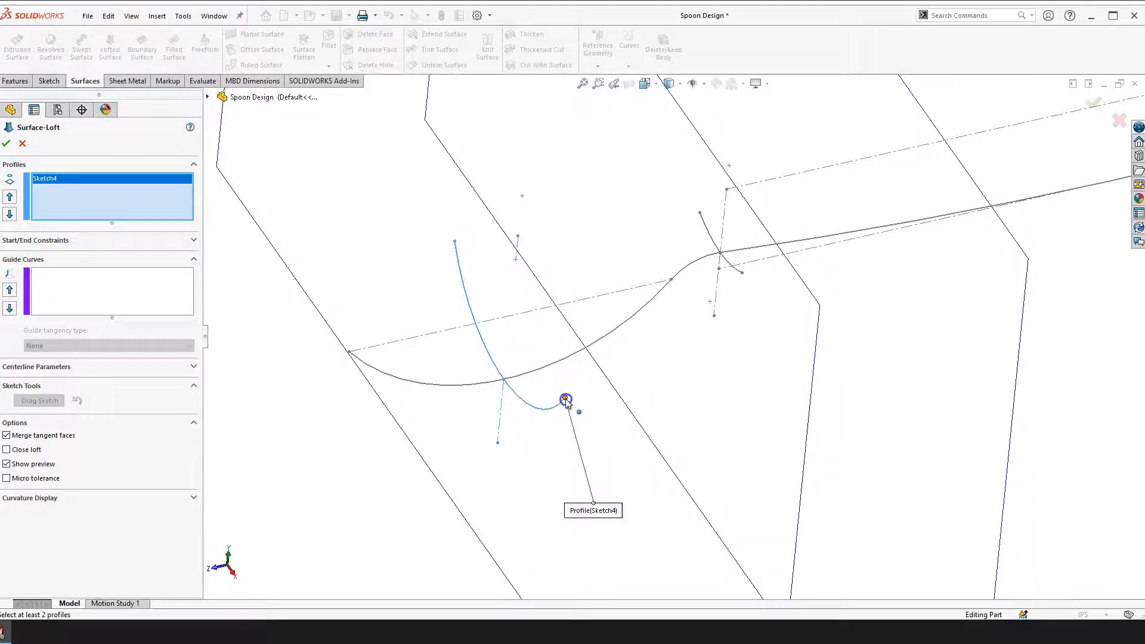
click(742, 275)
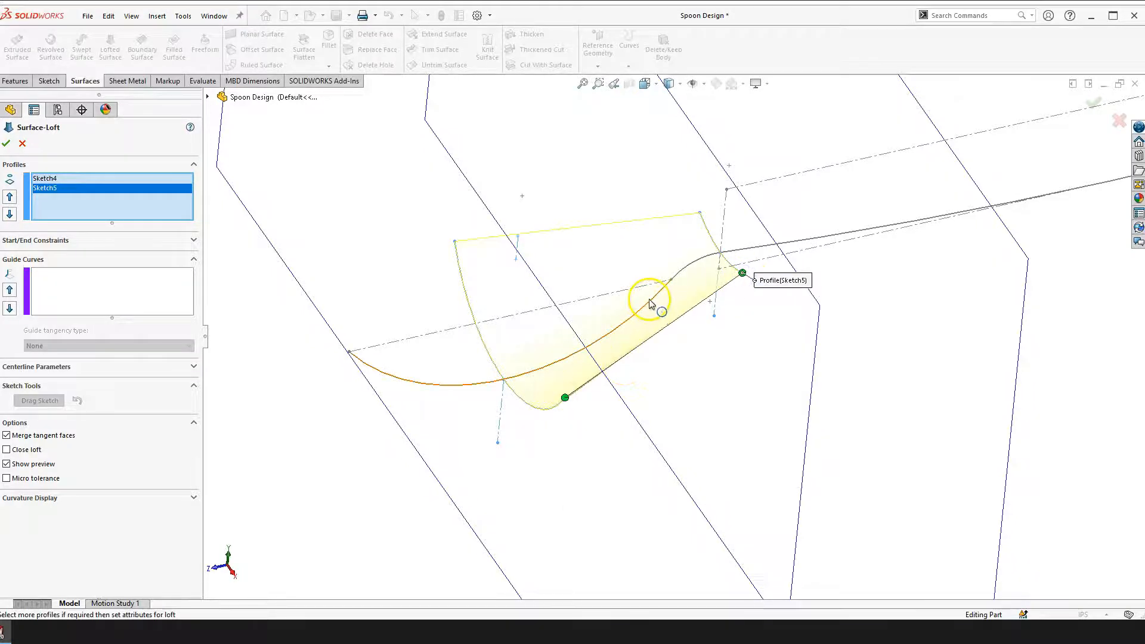
Add the side profile Sketch2 as the loft's guide curve and accept the surface between bowl and neck
scroll(652, 310, down, 2)
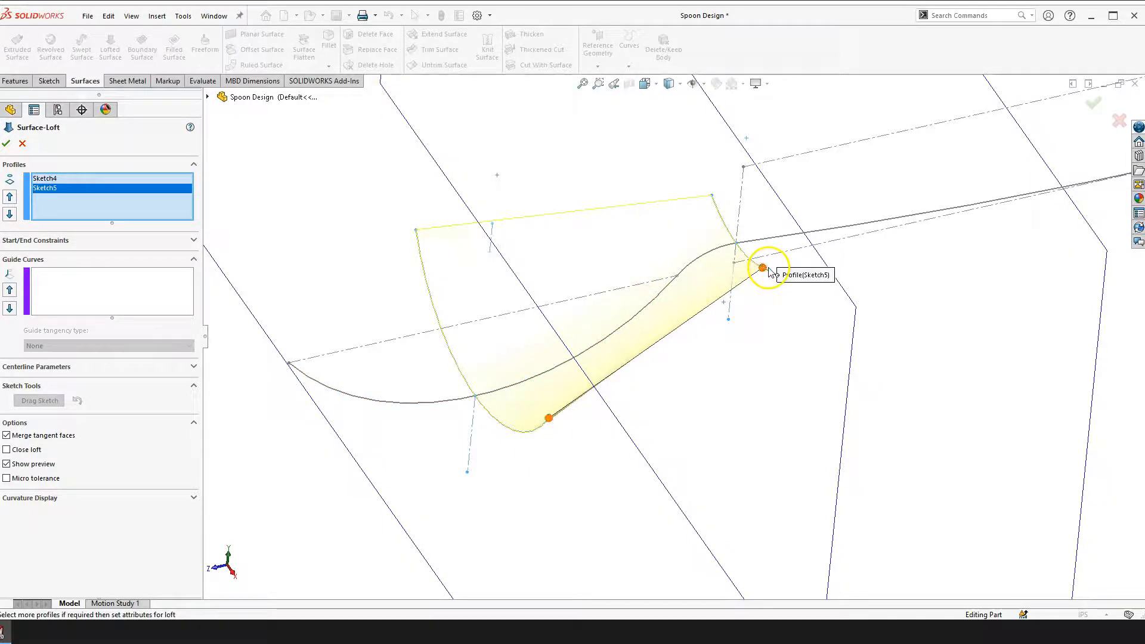
scroll(690, 346, up, 2)
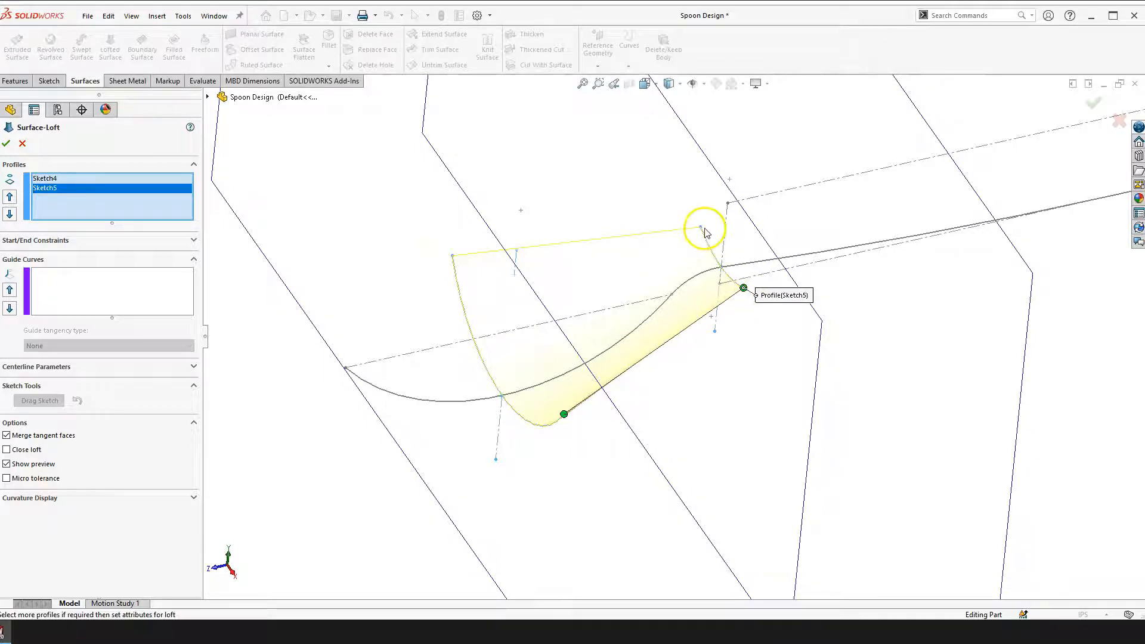
scroll(681, 382, up, 5)
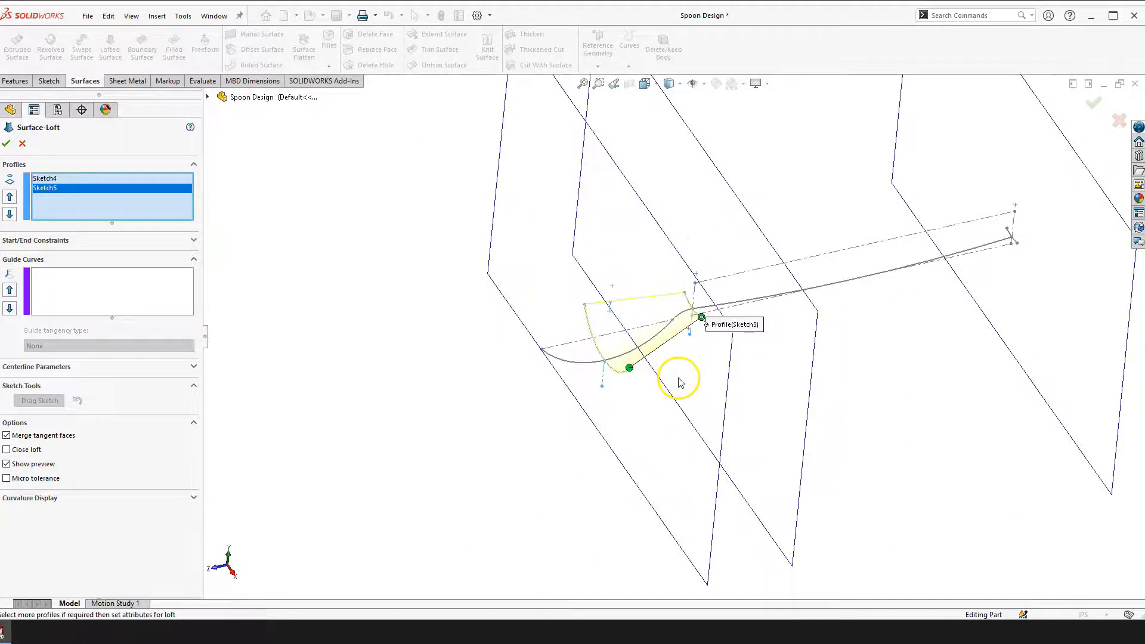
mouse_move(471, 478)
middle_down()
mouse_move(670, 357)
mouse_move(626, 236)
mouse_move(516, 281)
middle_up()
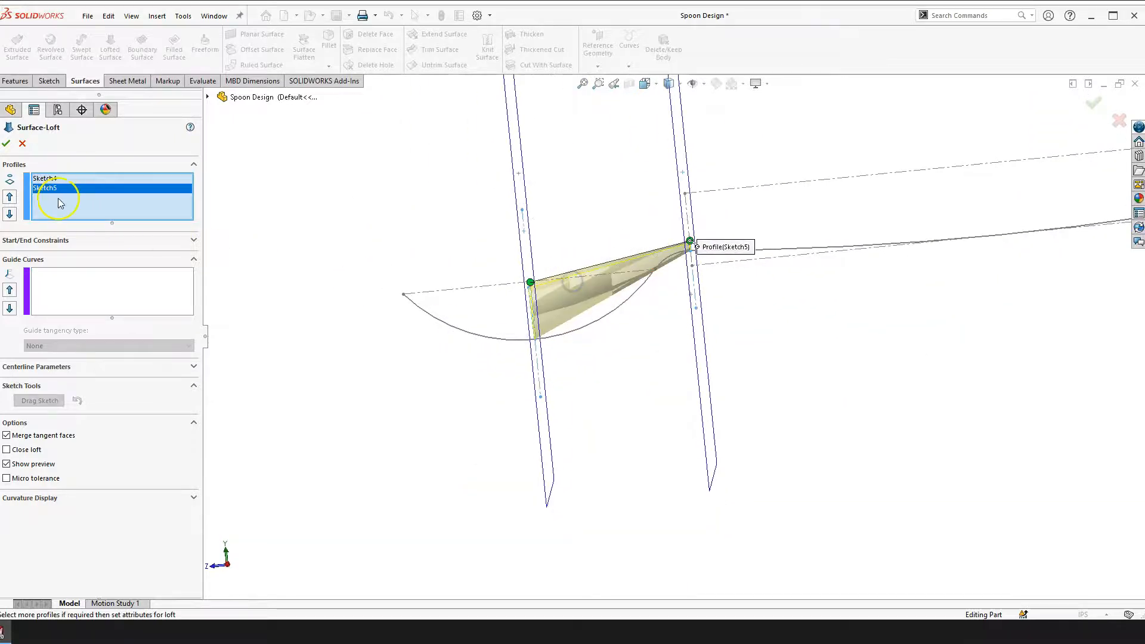
middle_drag(680, 249, 686, 266)
click(113, 293)
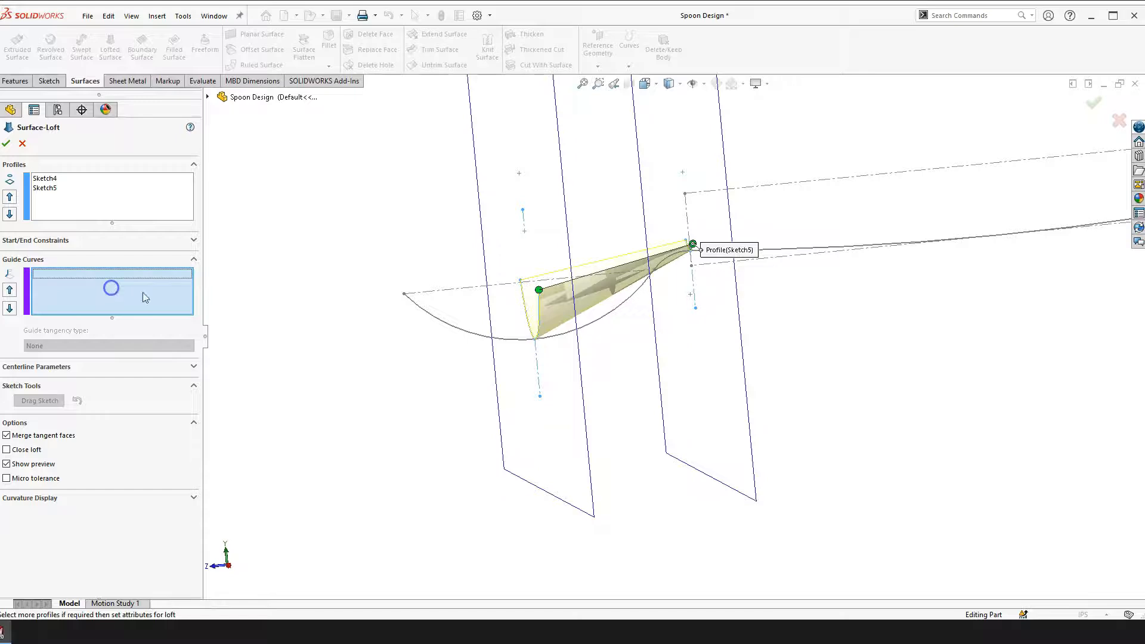
scroll(607, 293, down, 3)
click(625, 341)
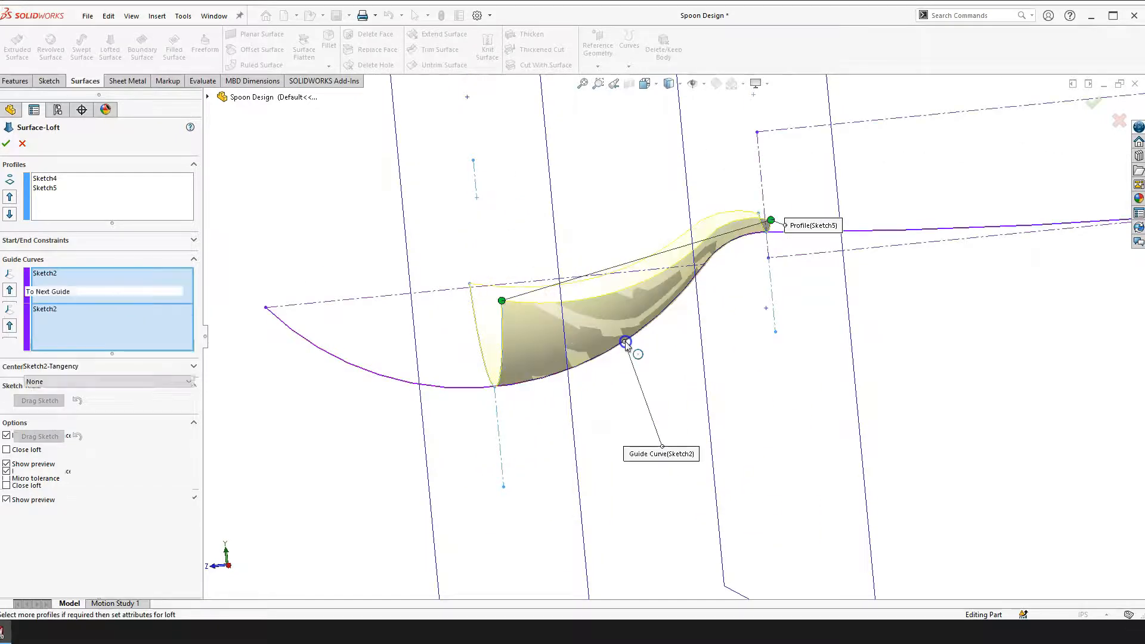
right_click(625, 341)
scroll(670, 384, up, 4)
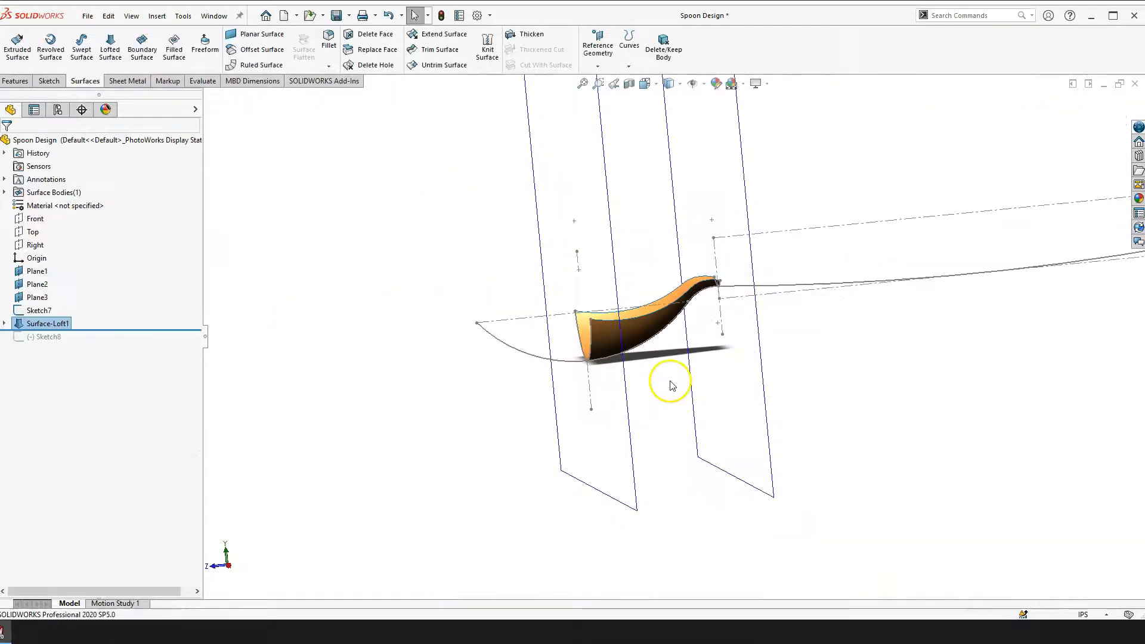
Inspect the lofted bowl surface from several angles, comparing it with the side profile towards the spoon tip and handle
click(848, 357)
right_drag(845, 354, 850, 458)
scroll(665, 324, down, 2)
drag(663, 325, 539, 324)
key(Escape)
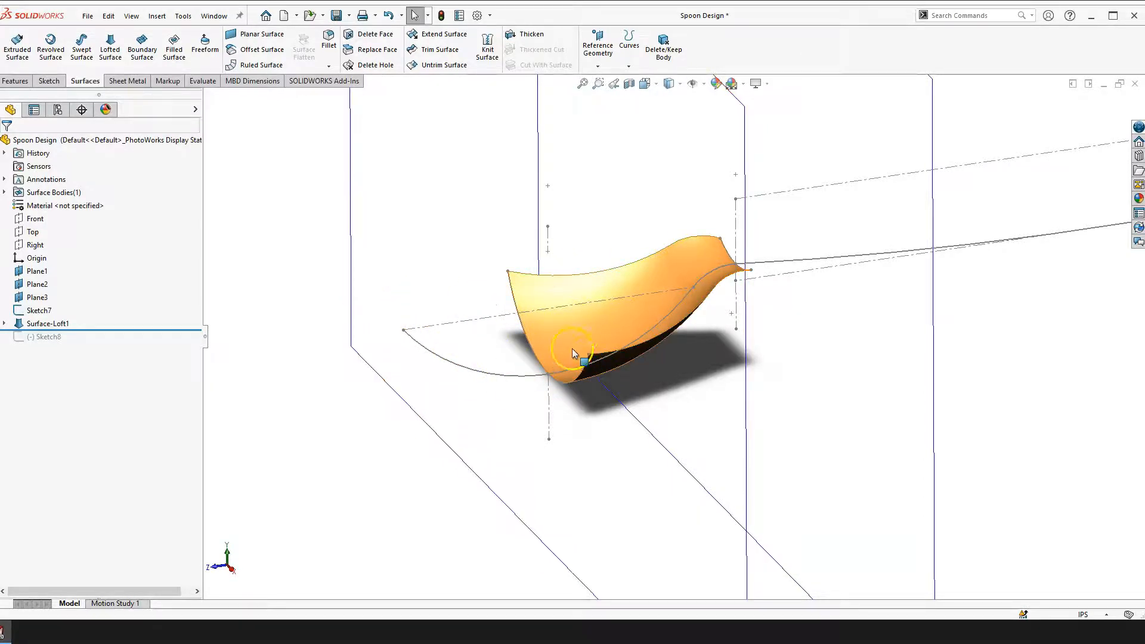
click(491, 369)
click(299, 471)
scroll(362, 432, up, 6)
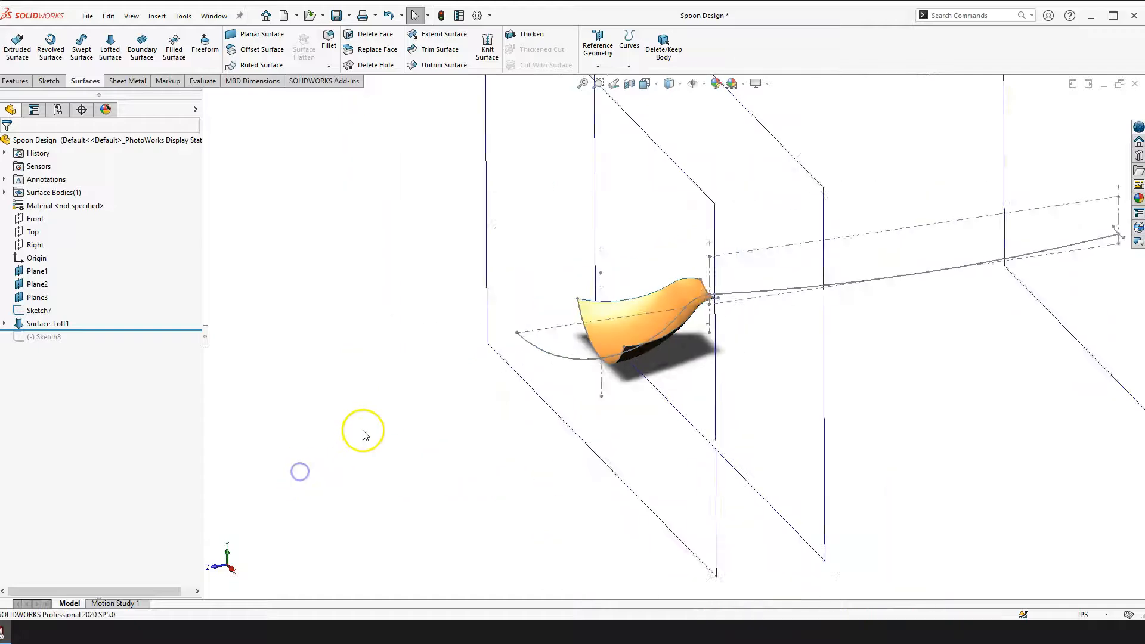
right_drag(428, 420, 441, 485)
scroll(582, 371, down, 7)
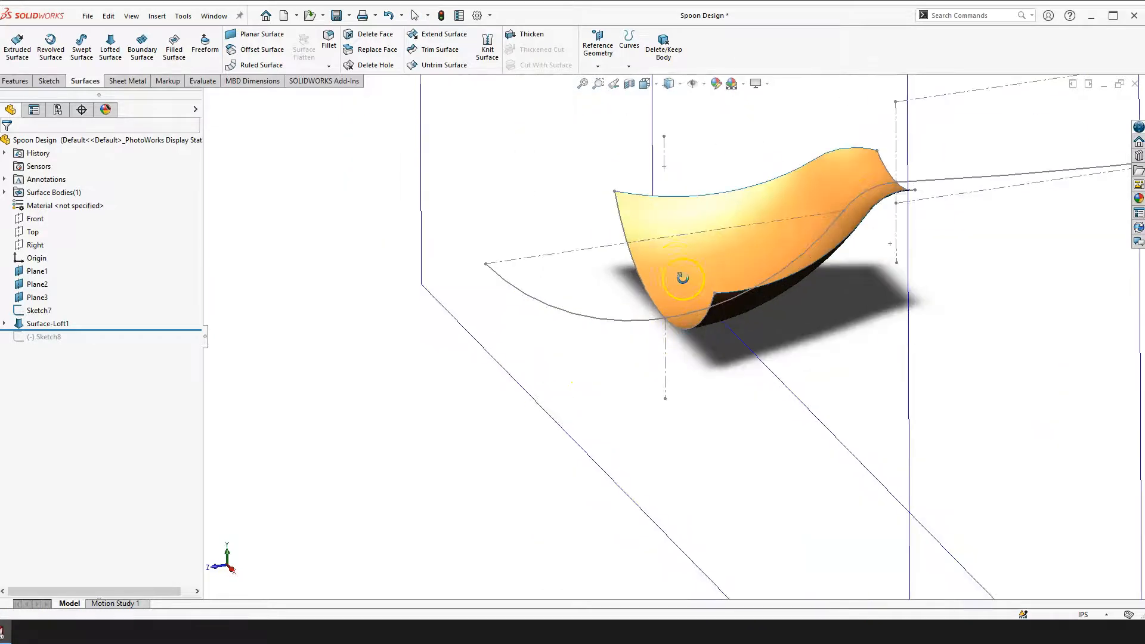
drag(682, 276, 689, 252)
key(Escape)
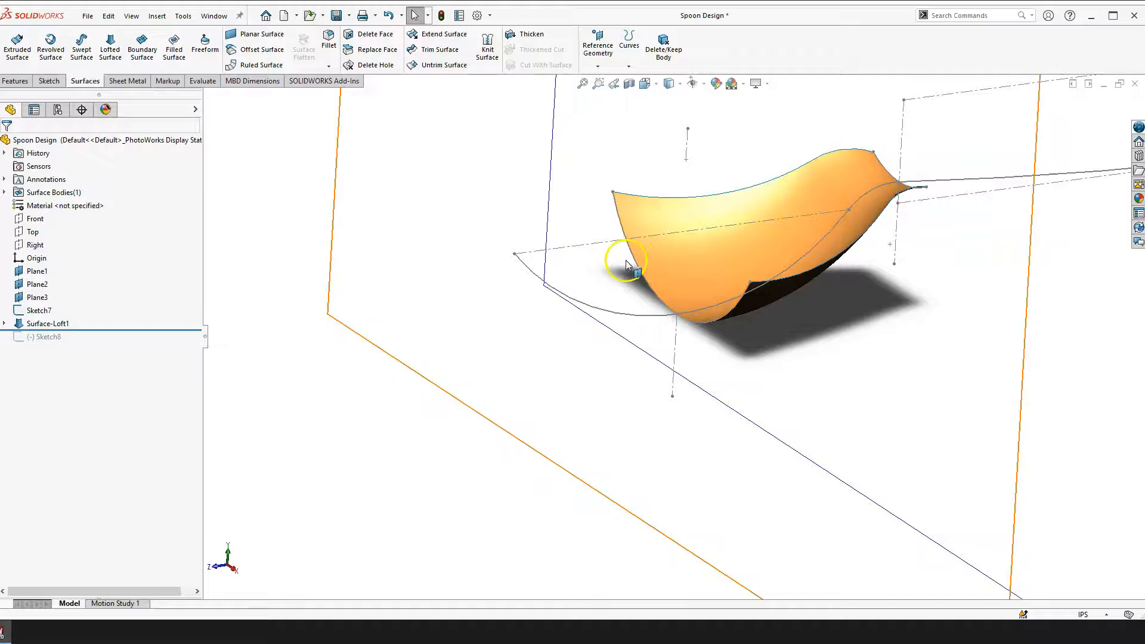
scroll(704, 268, up, 5)
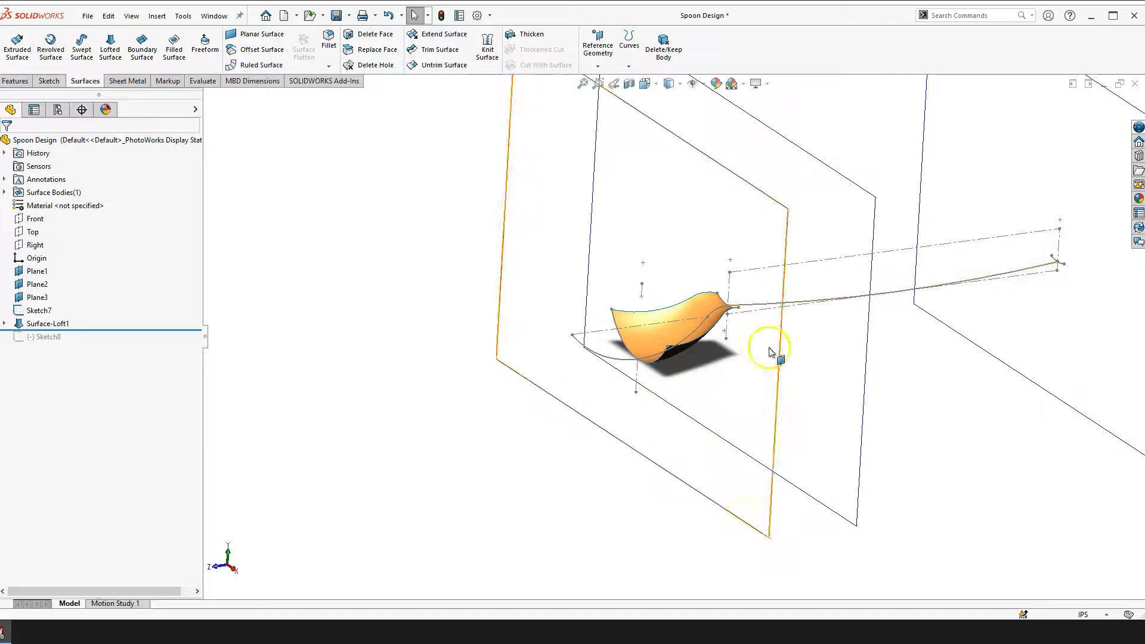
right_drag(448, 438, 453, 475)
drag(465, 511, 563, 375)
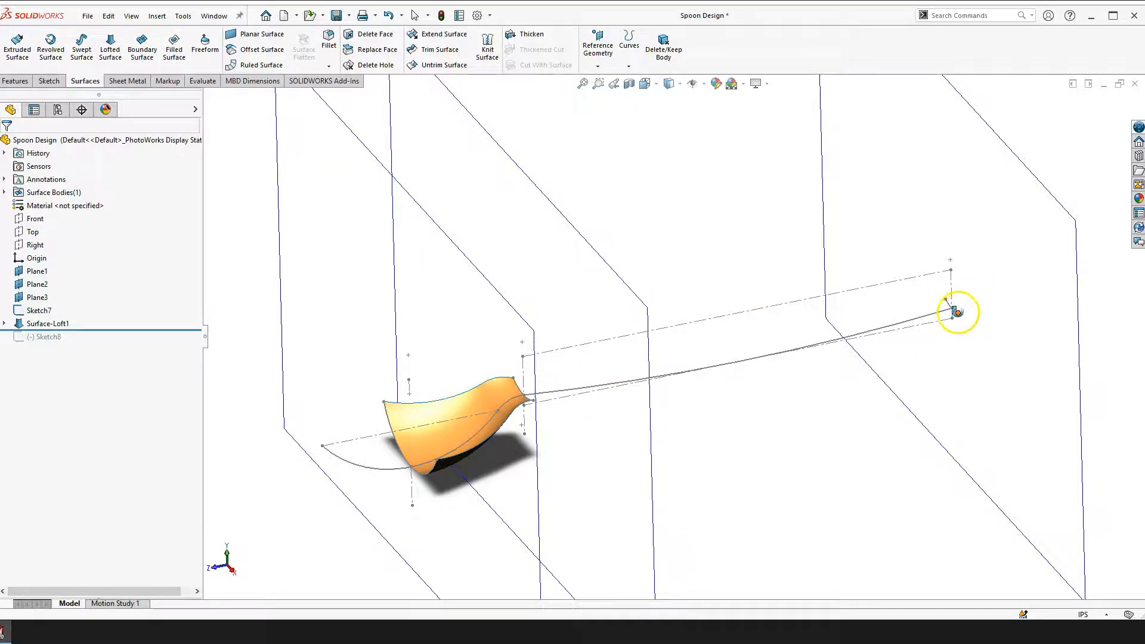
key(Escape)
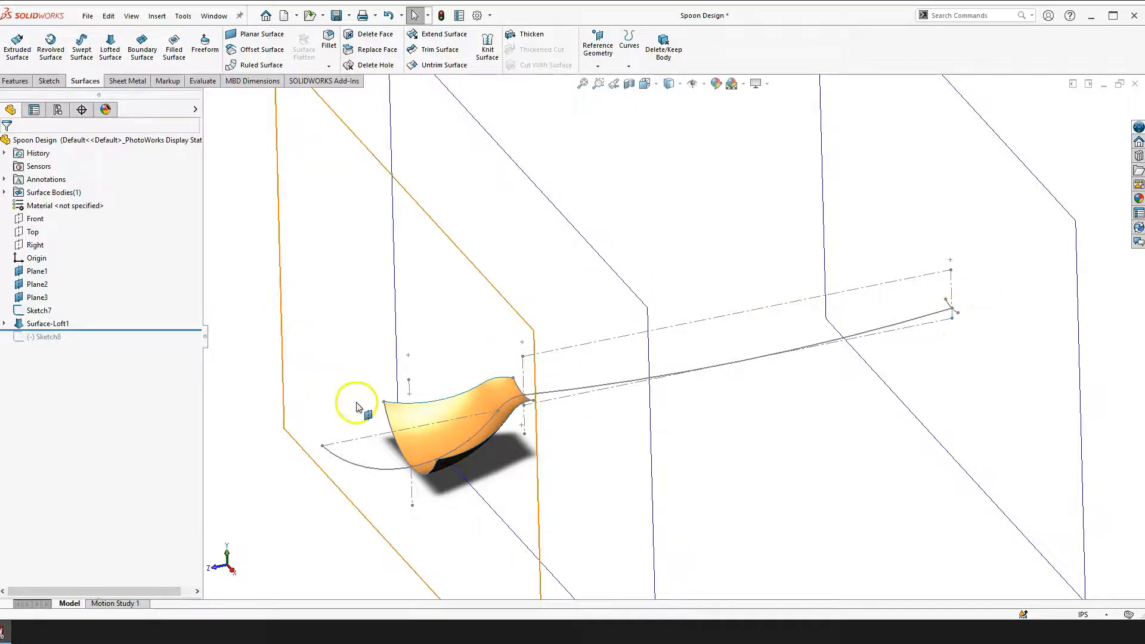
Hide the surface body of the bowl-to-neck loft
click(5, 192)
click(73, 205)
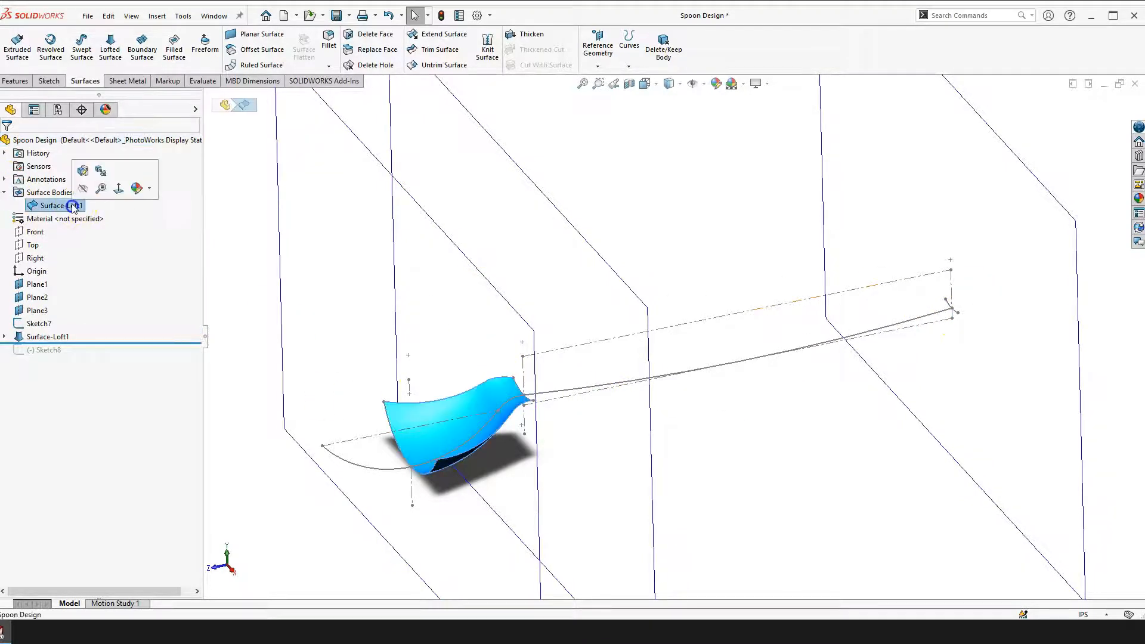
click(89, 189)
Start a second lofted surface with the neck arc Sketch5 and the handle-end arc Sketch7 as profiles
scroll(573, 391, down, 3)
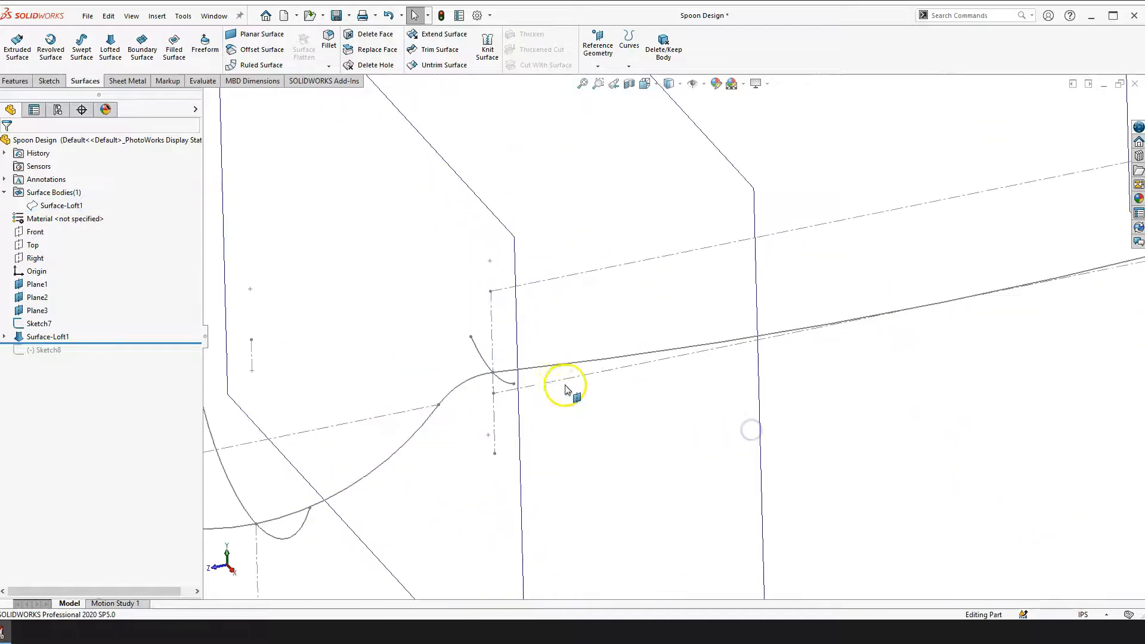
click(110, 51)
scroll(587, 332, down, 3)
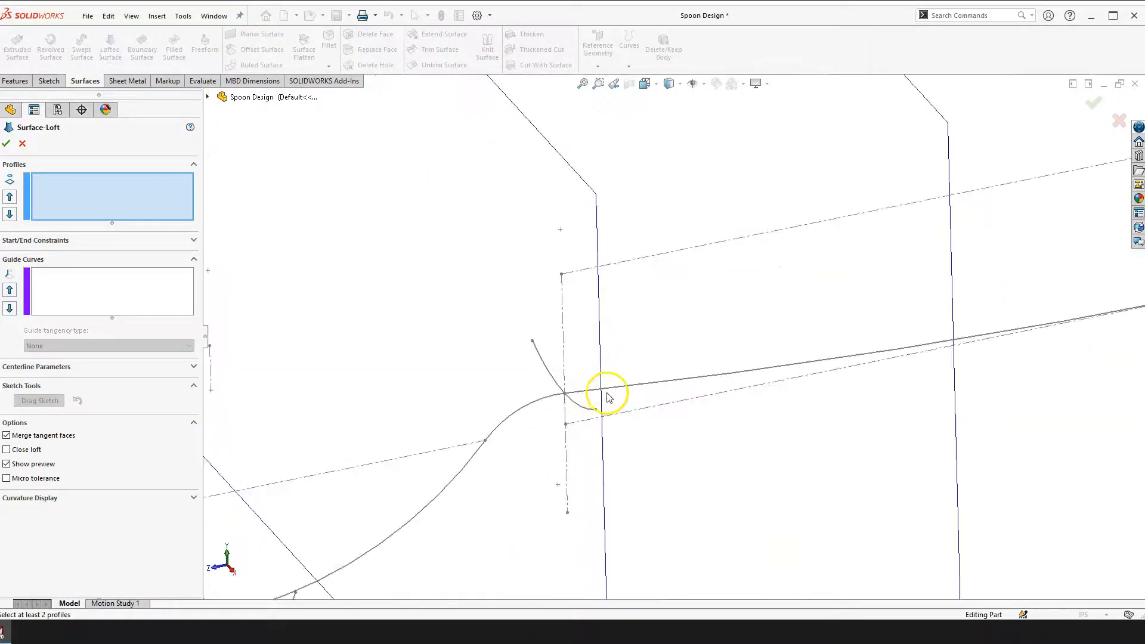
click(597, 411)
mouse_move(595, 410)
middle_down()
mouse_move(876, 360)
mouse_move(941, 332)
mouse_move(720, 366)
mouse_move(638, 332)
mouse_move(603, 337)
mouse_move(947, 283)
mouse_move(928, 312)
mouse_move(862, 306)
middle_up()
scroll(470, 373, up, 5)
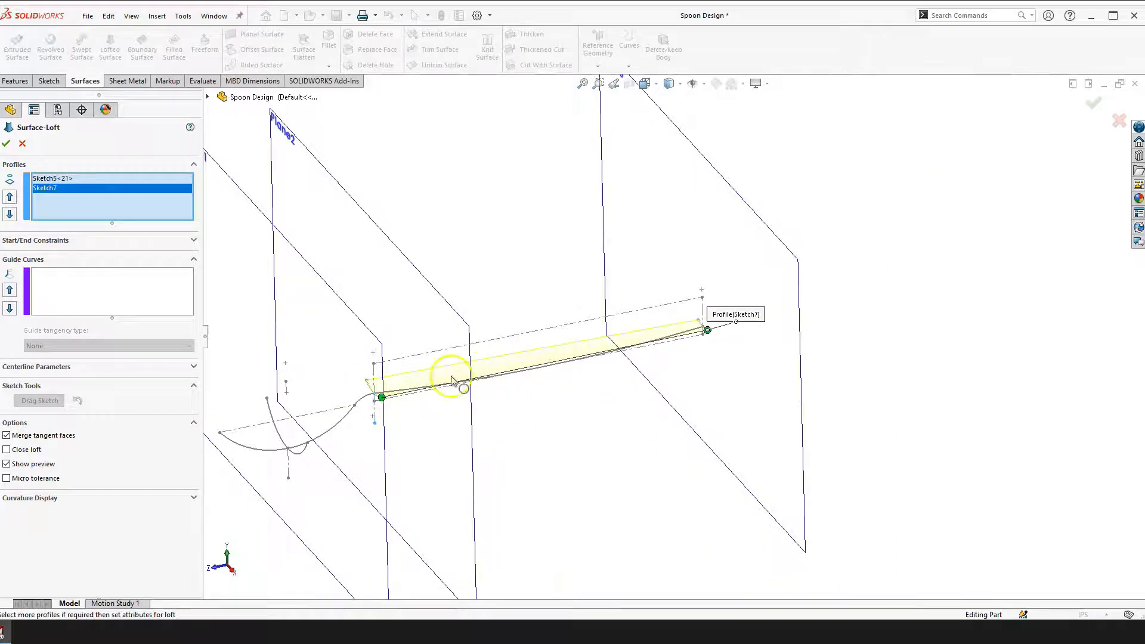
Add the side profile Sketch2 as the handle loft's guide curve and accept the surface
click(114, 294)
scroll(622, 377, down, 2)
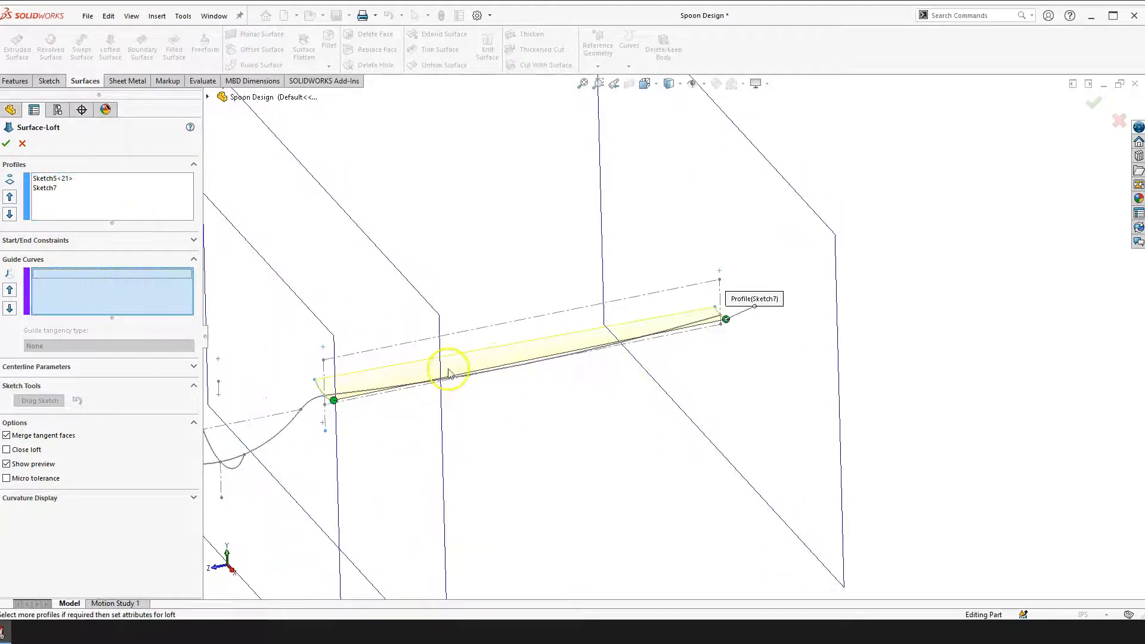
right_drag(550, 379, 572, 471)
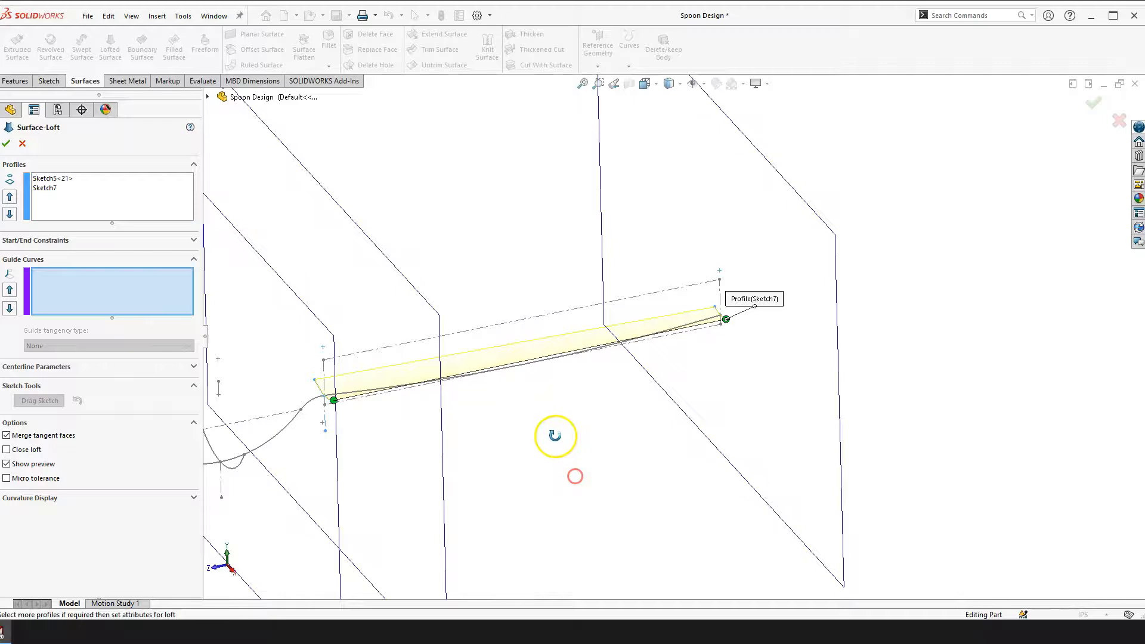
click(524, 378)
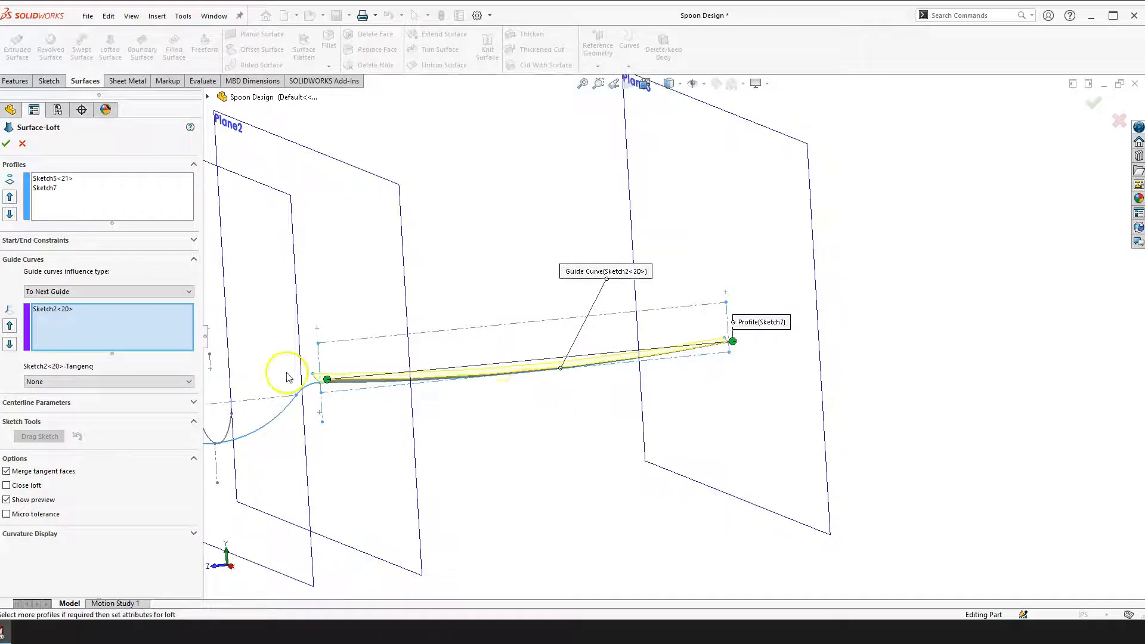
click(6, 143)
key(z)
middle_drag(589, 458, 444, 352)
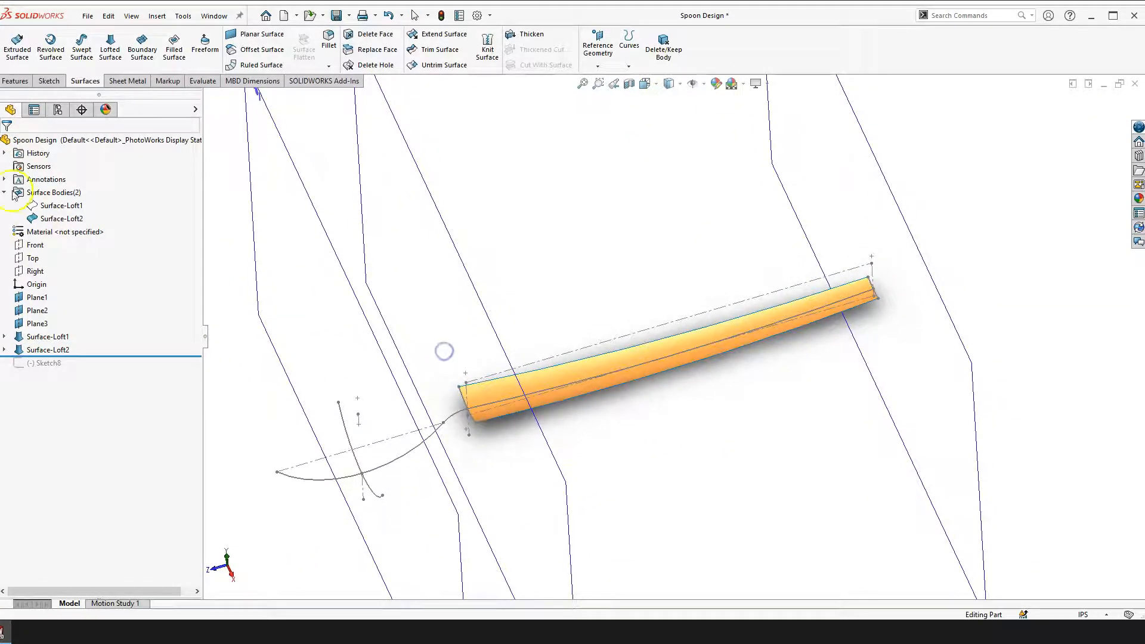
Show the hidden surface body of the bowl-to-neck loft
click(48, 208)
click(66, 180)
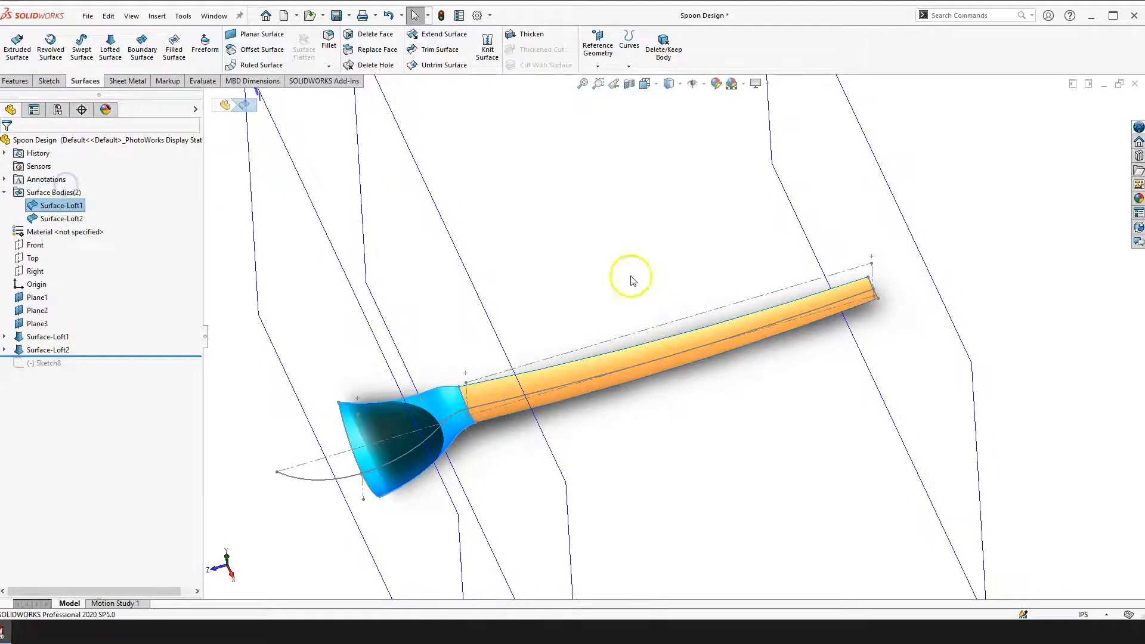
click(630, 274)
Hide all reference planes and sketches in the display so only the two lofted surfaces remain
scroll(624, 320, up, 3)
right_drag(665, 421, 666, 490)
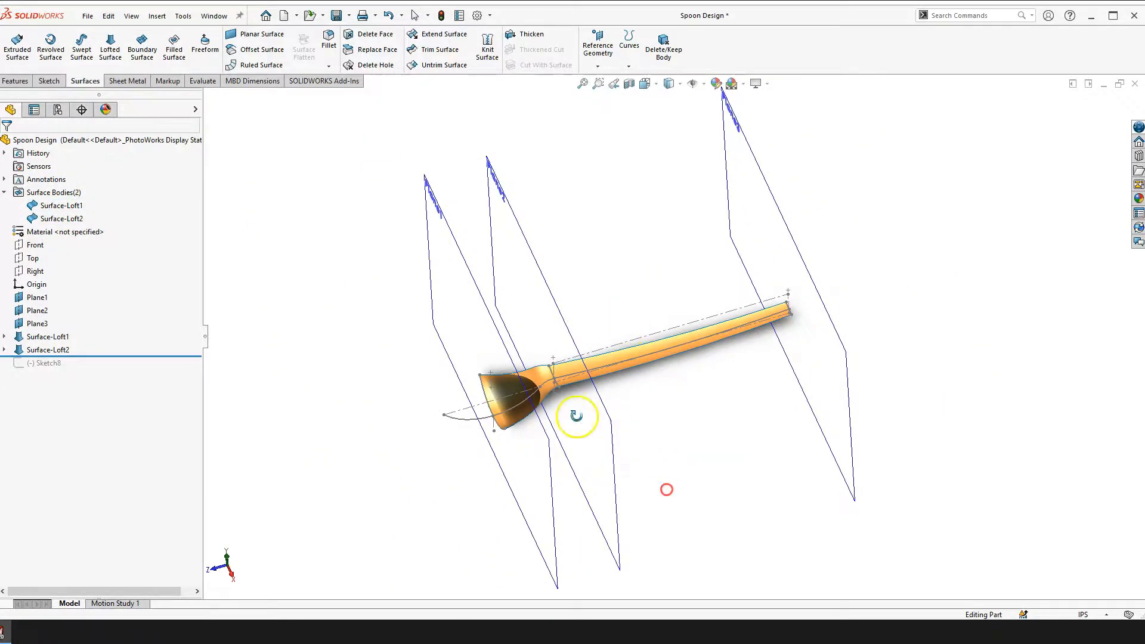
scroll(537, 370, down, 3)
drag(496, 328, 528, 352)
scroll(492, 340, down, 2)
scroll(659, 287, up, 2)
drag(653, 280, 695, 223)
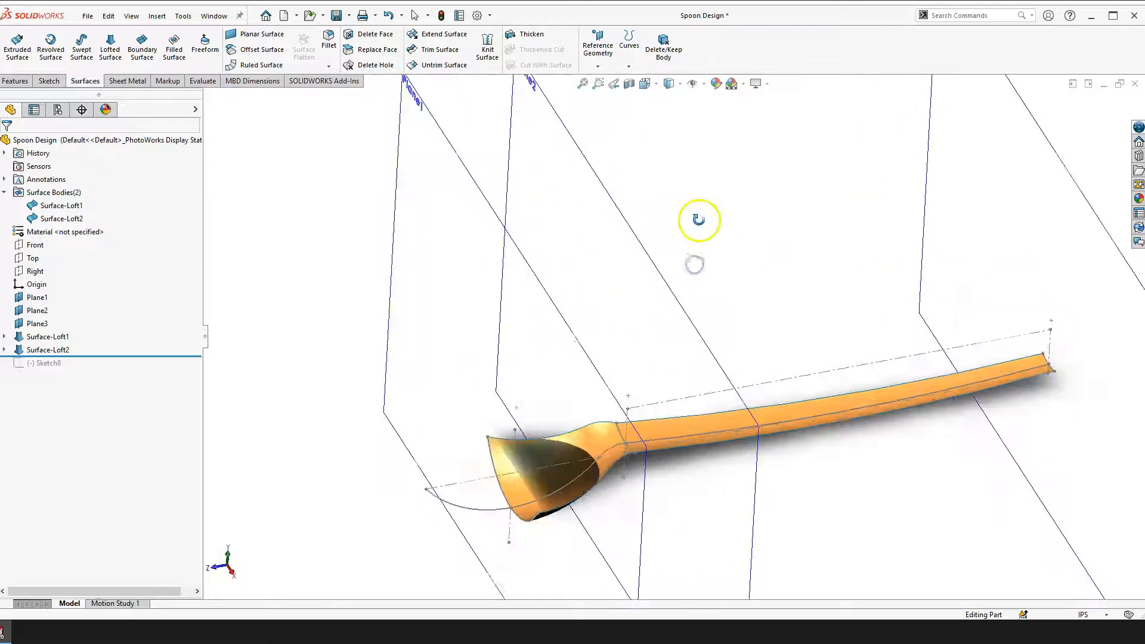
click(693, 86)
Start extending the bowl surface from its open front edge by a distance of 1.50 in
right_drag(638, 265, 636, 376)
scroll(611, 410, down, 6)
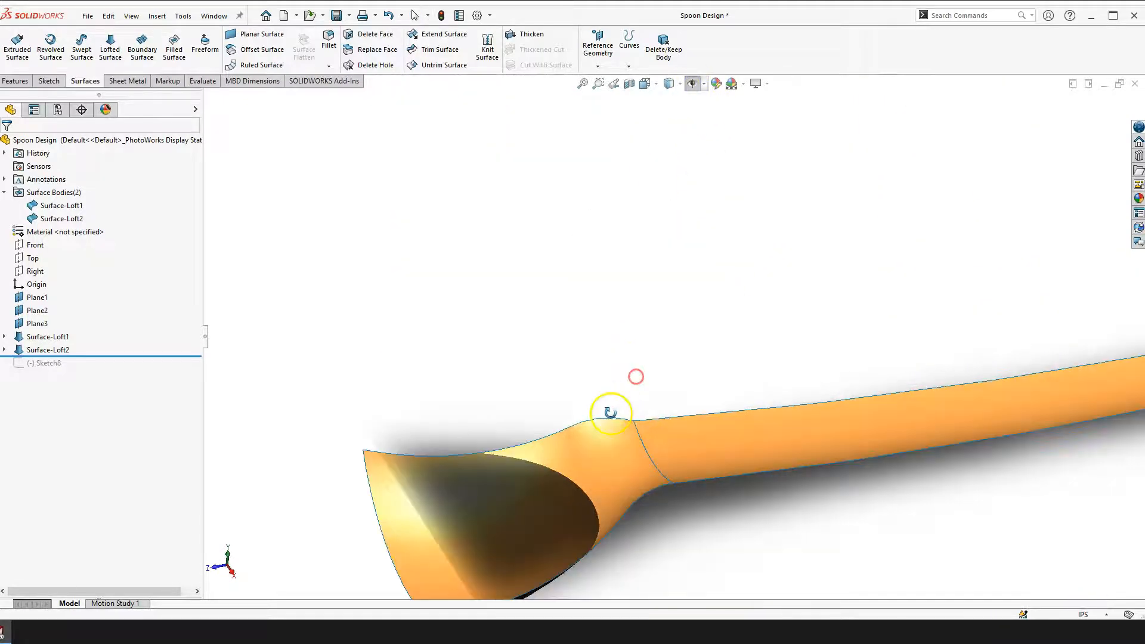
drag(591, 396, 614, 475)
scroll(614, 475, up, 5)
drag(614, 549, 509, 307)
key(Escape)
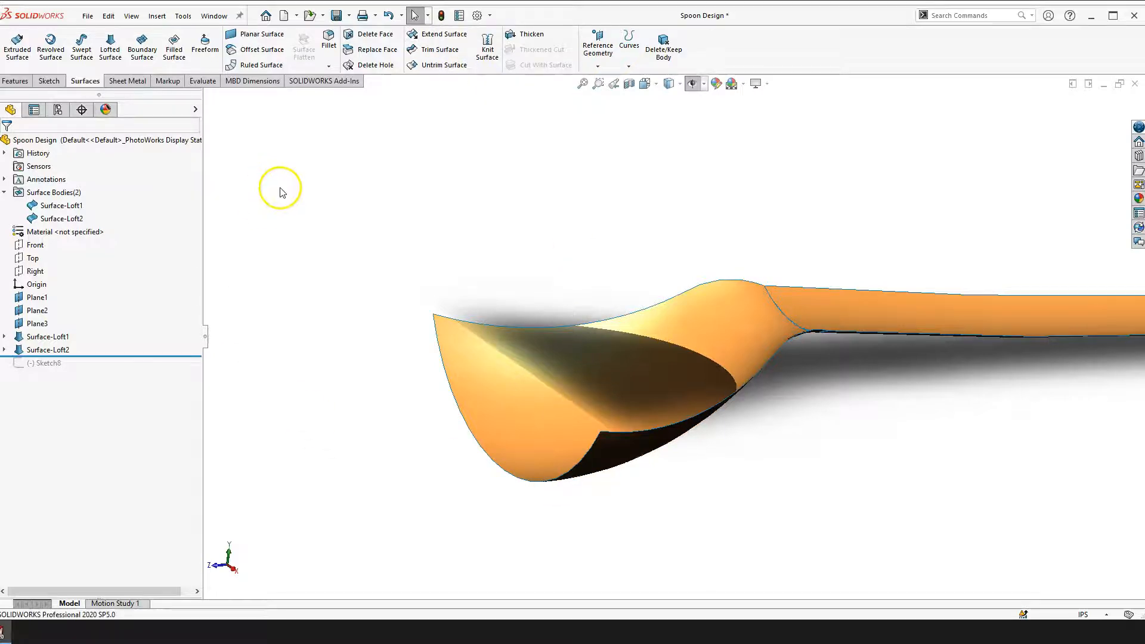
click(434, 37)
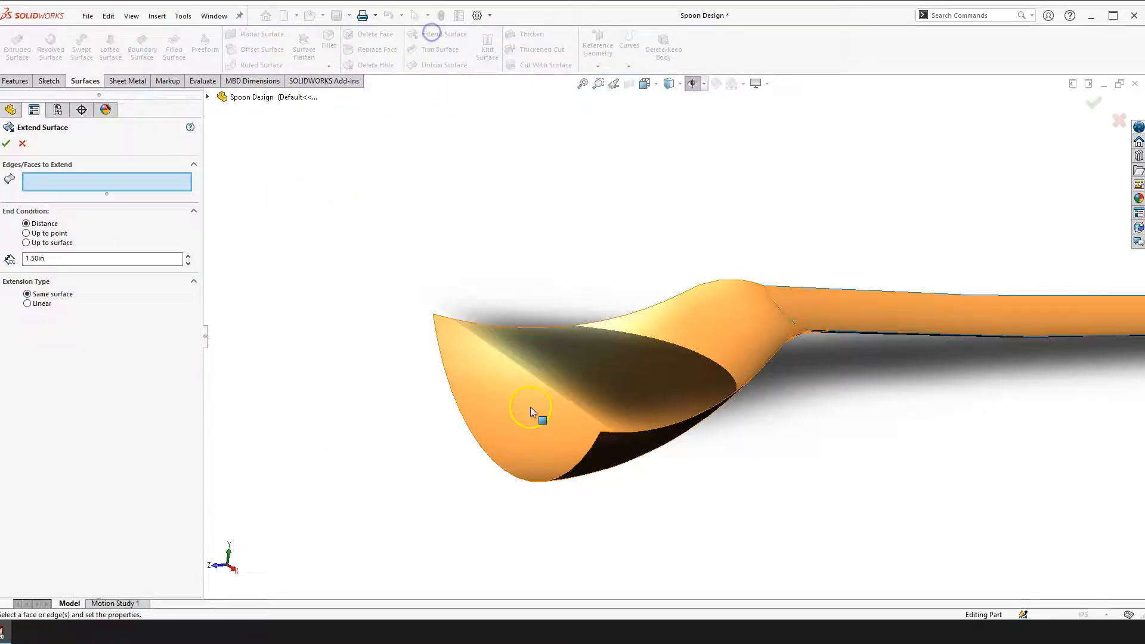
click(533, 482)
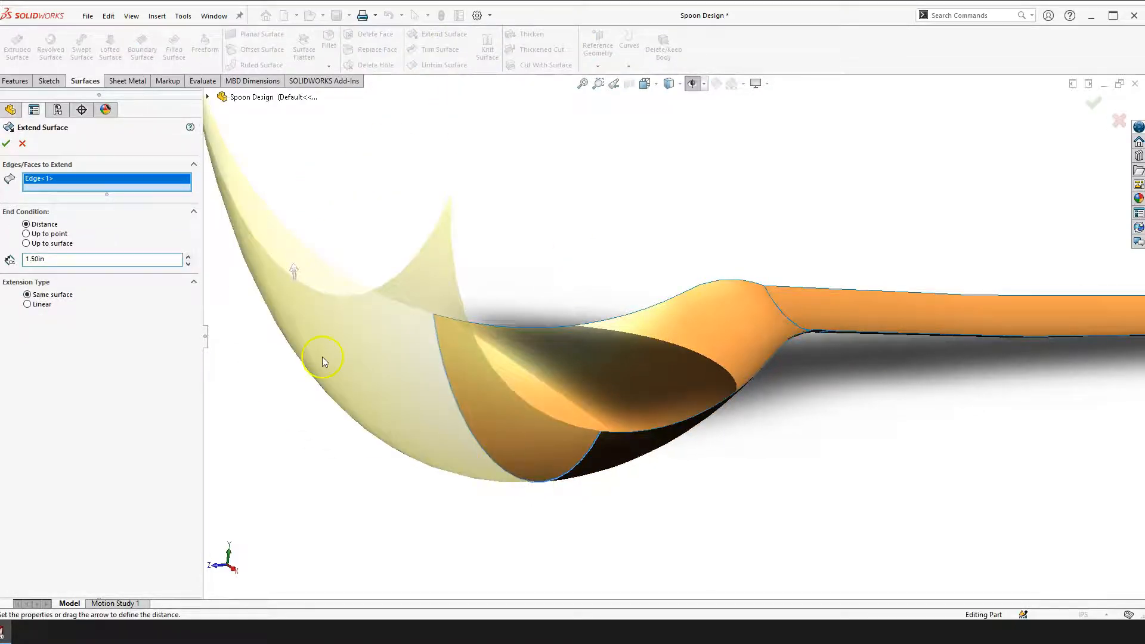
scroll(439, 471, up, 3)
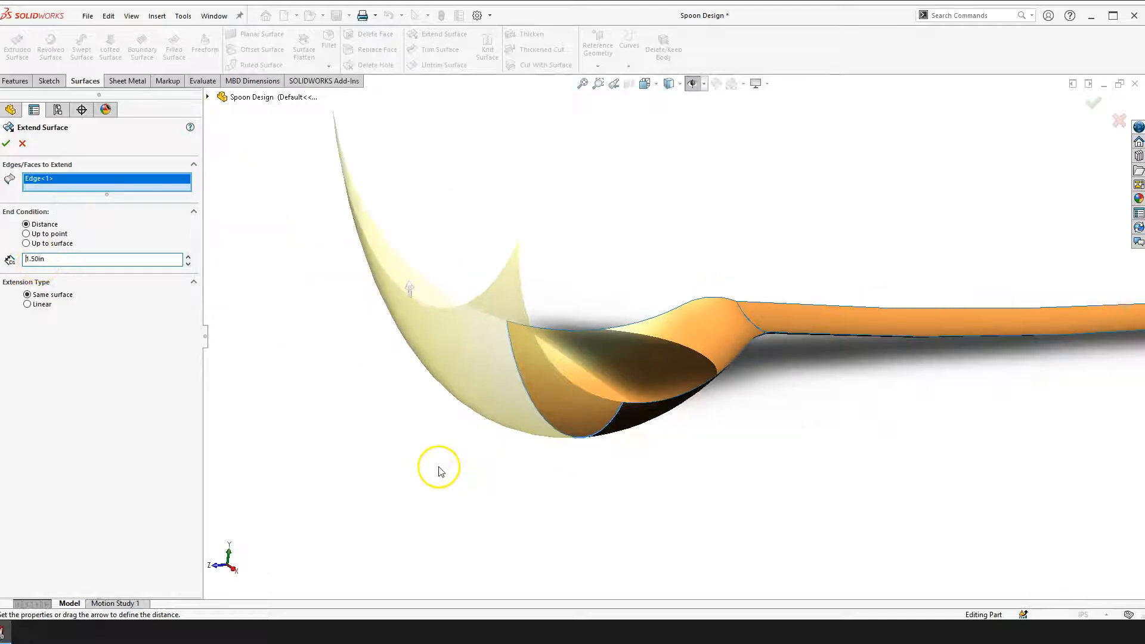
right_drag(408, 425, 414, 531)
drag(594, 411, 576, 375)
drag(593, 328, 340, 238)
click(82, 185)
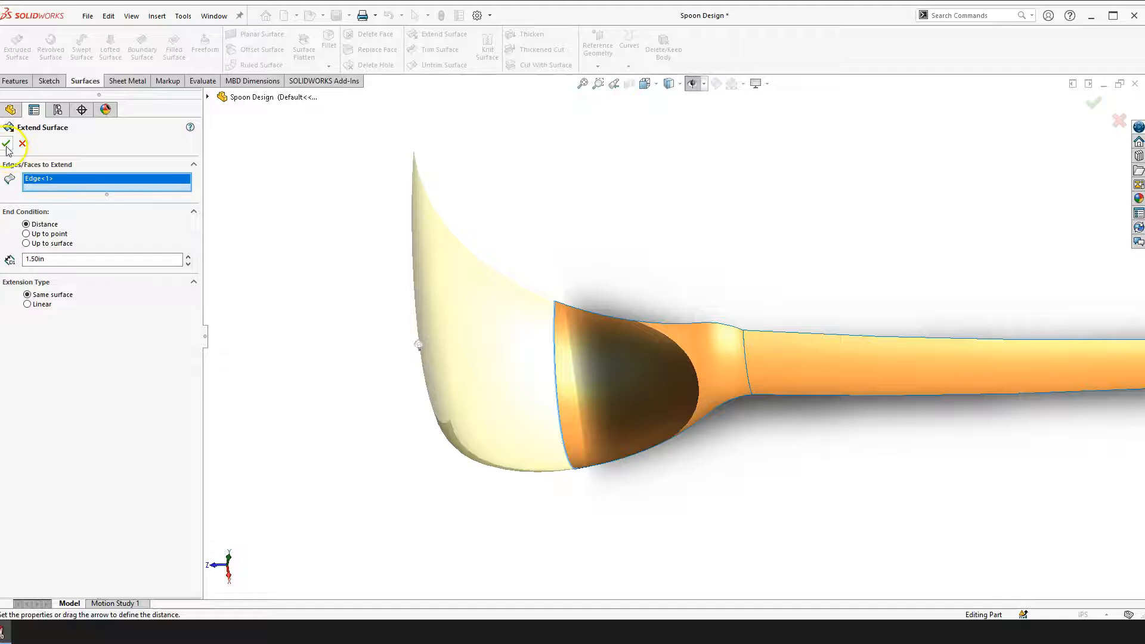
Try the Linear extension type, then accept the bowl extension with the Same surface type
click(38, 306)
middle_drag(686, 542, 660, 350)
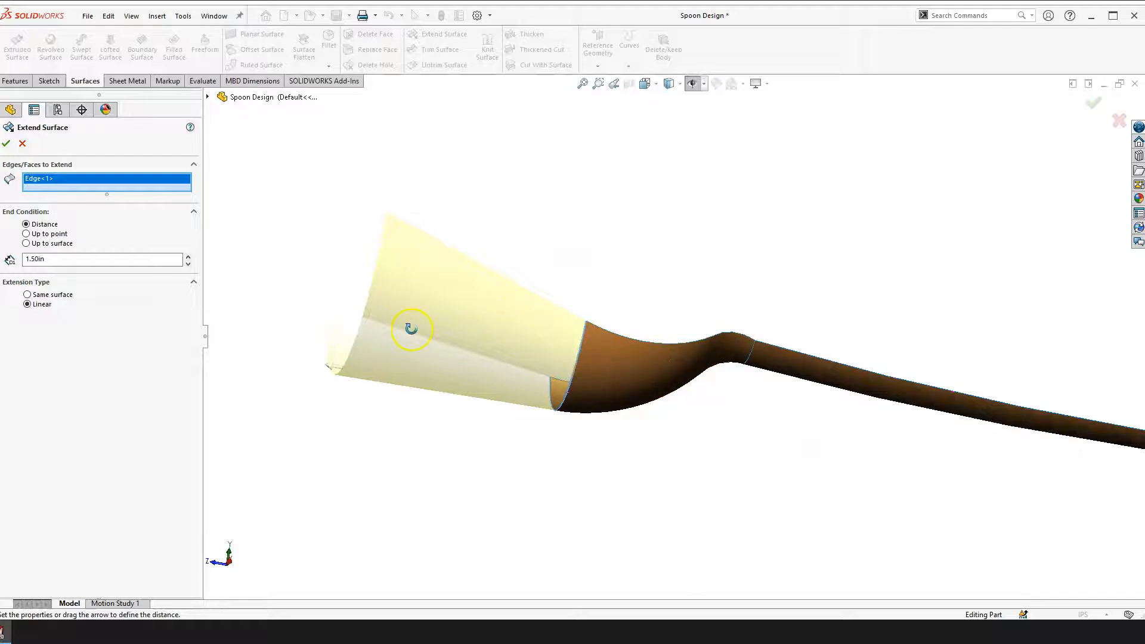
click(45, 294)
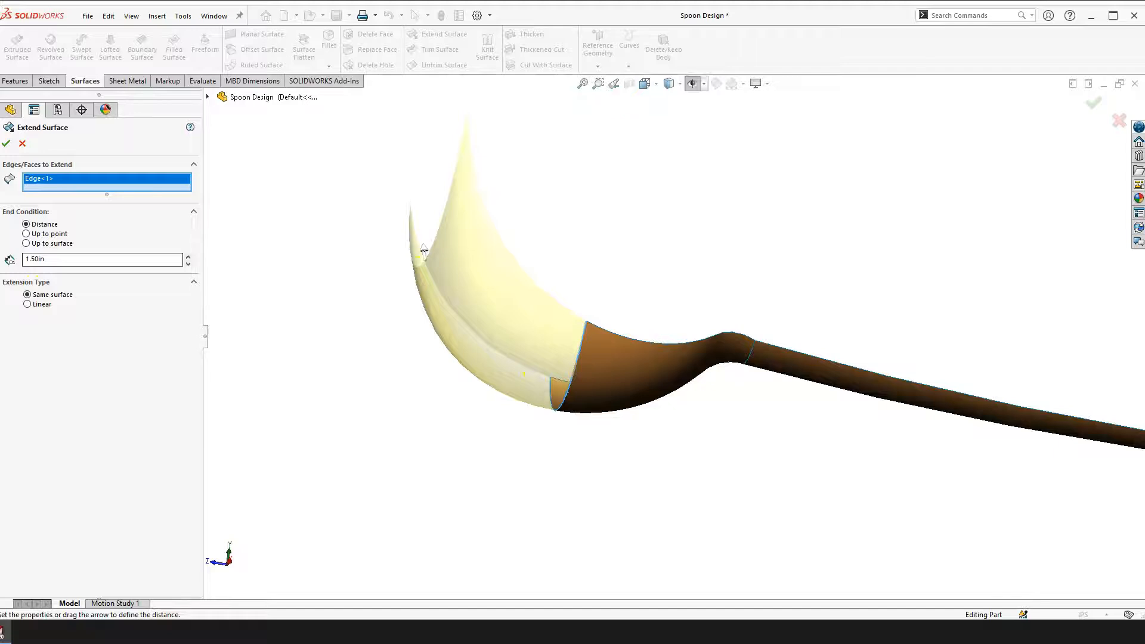
click(6, 144)
Inspect the extended bowl surface and its junction with the handle from several angles
scroll(757, 445, up, 3)
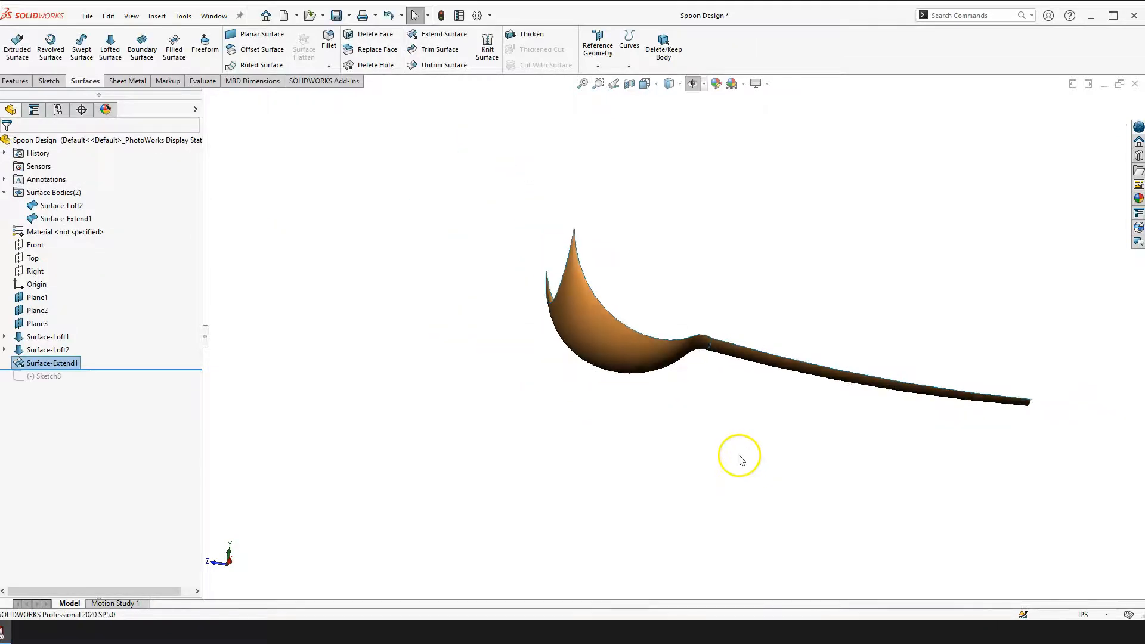
right_drag(680, 421, 681, 476)
drag(756, 301, 764, 470)
scroll(683, 316, down, 3)
drag(636, 279, 616, 326)
scroll(616, 326, up, 5)
scroll(849, 371, down, 2)
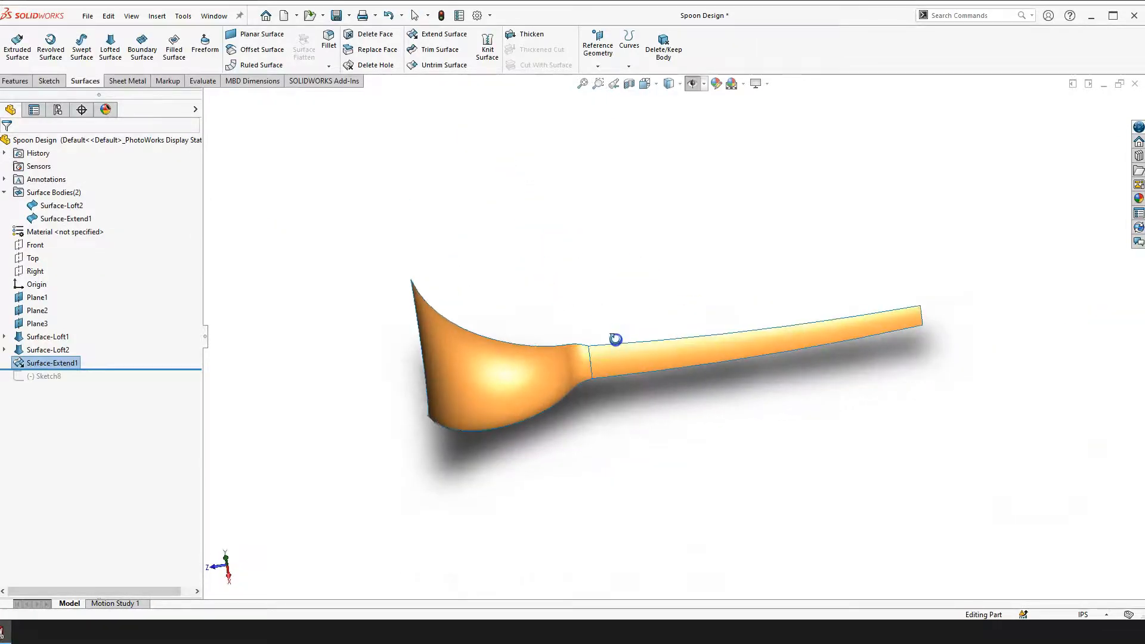
scroll(590, 304, down, 3)
key(Escape)
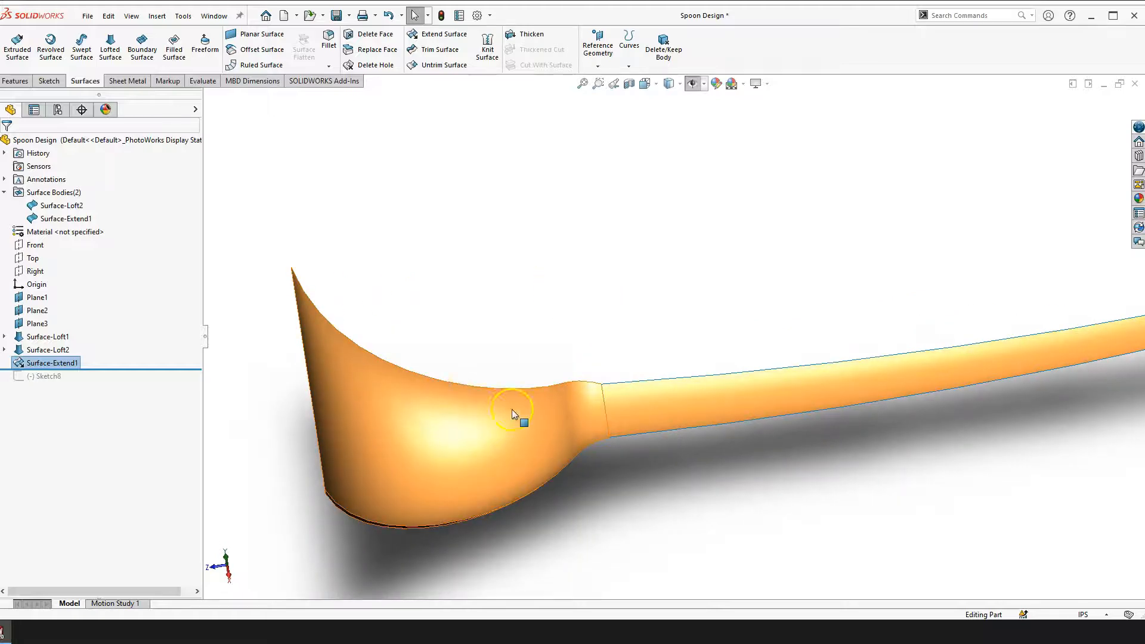
click(60, 218)
scroll(495, 298, up, 3)
click(591, 285)
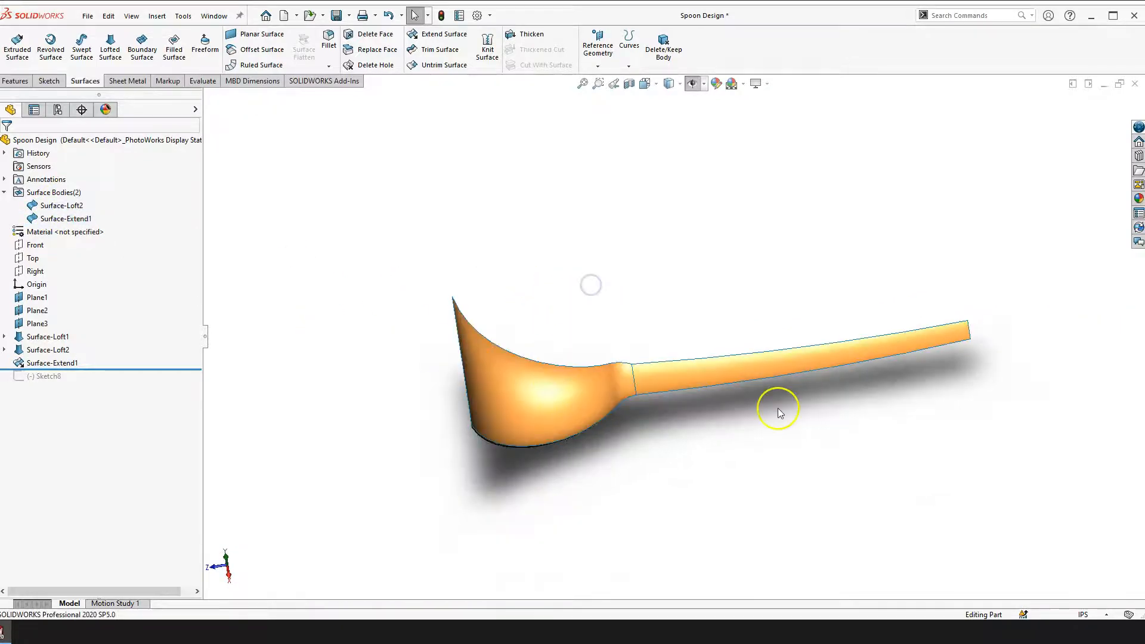
click(510, 235)
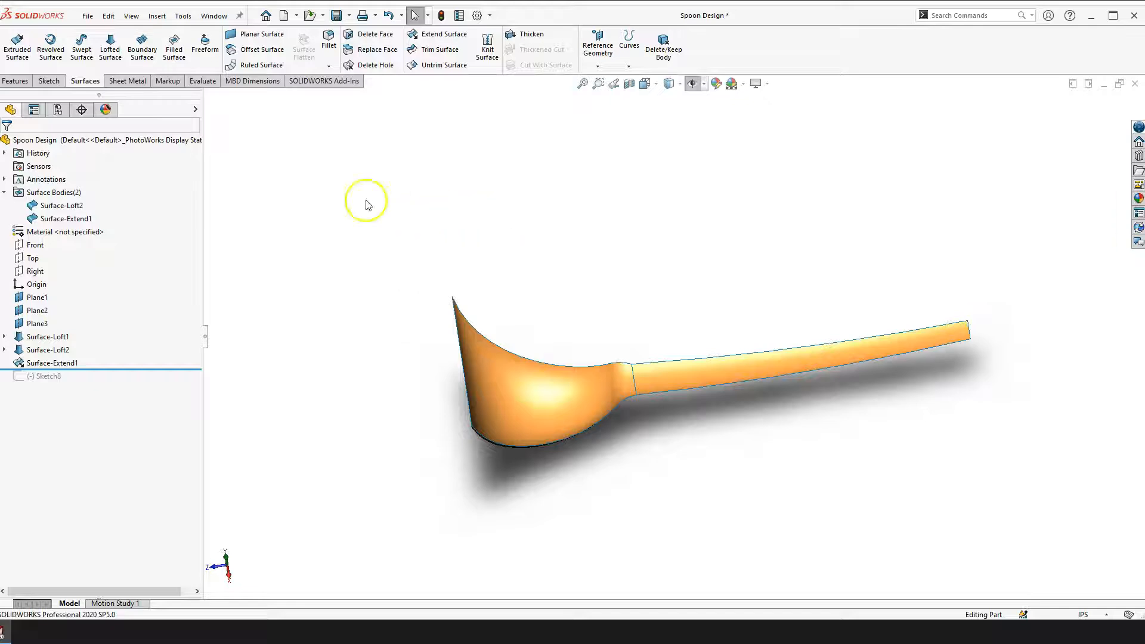
Knit the extended bowl surface and the handle loft Surface-Loft2 into one surface body
click(487, 52)
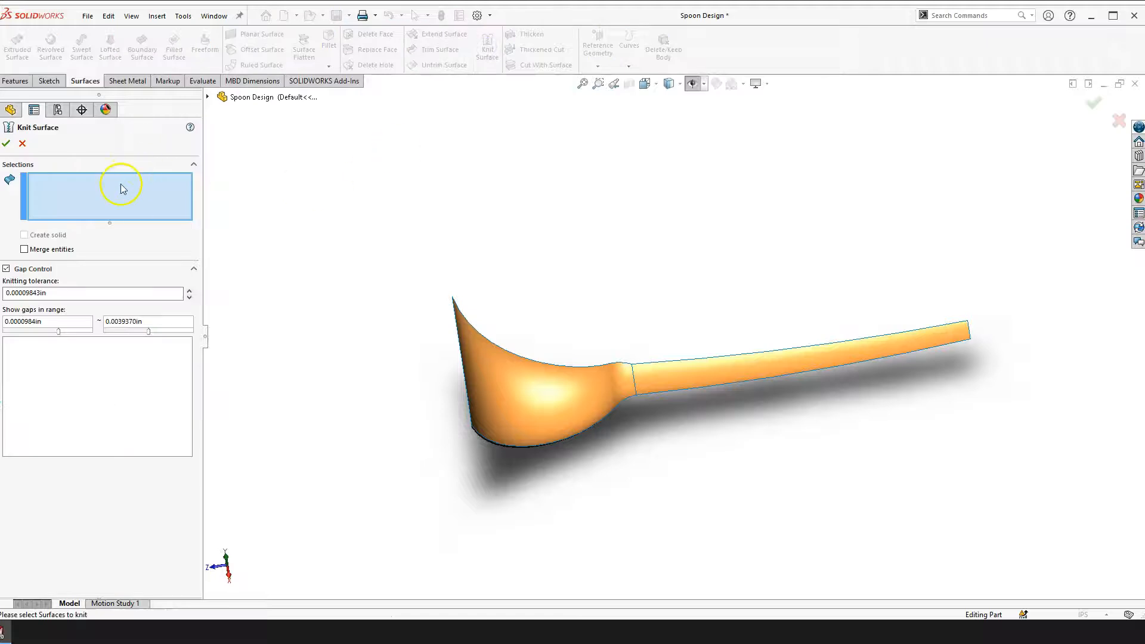
click(587, 404)
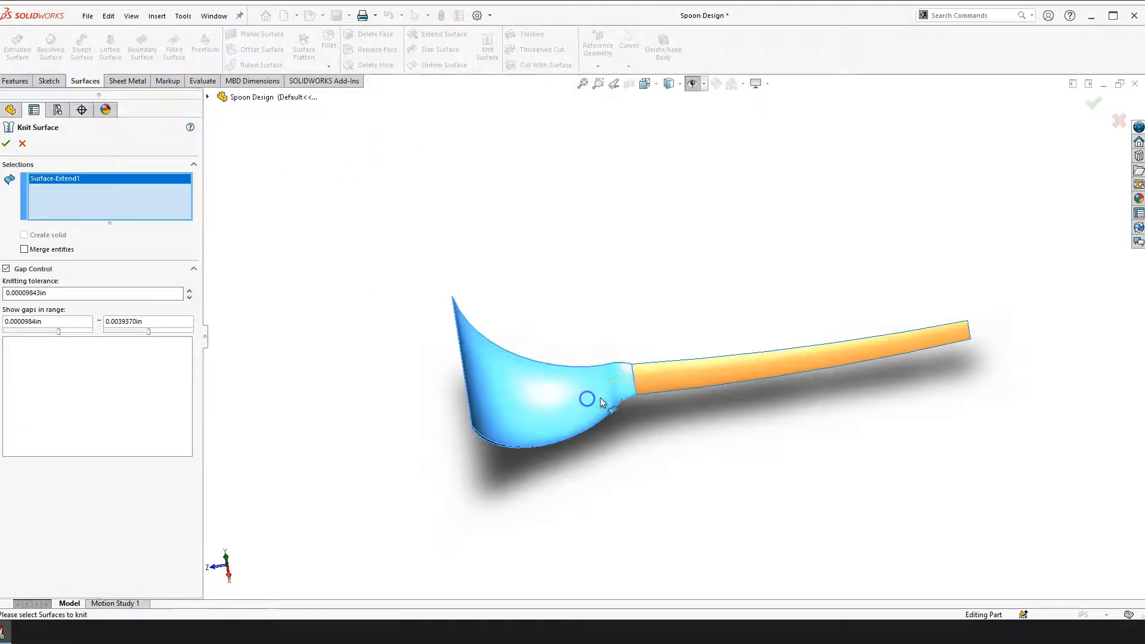
click(665, 380)
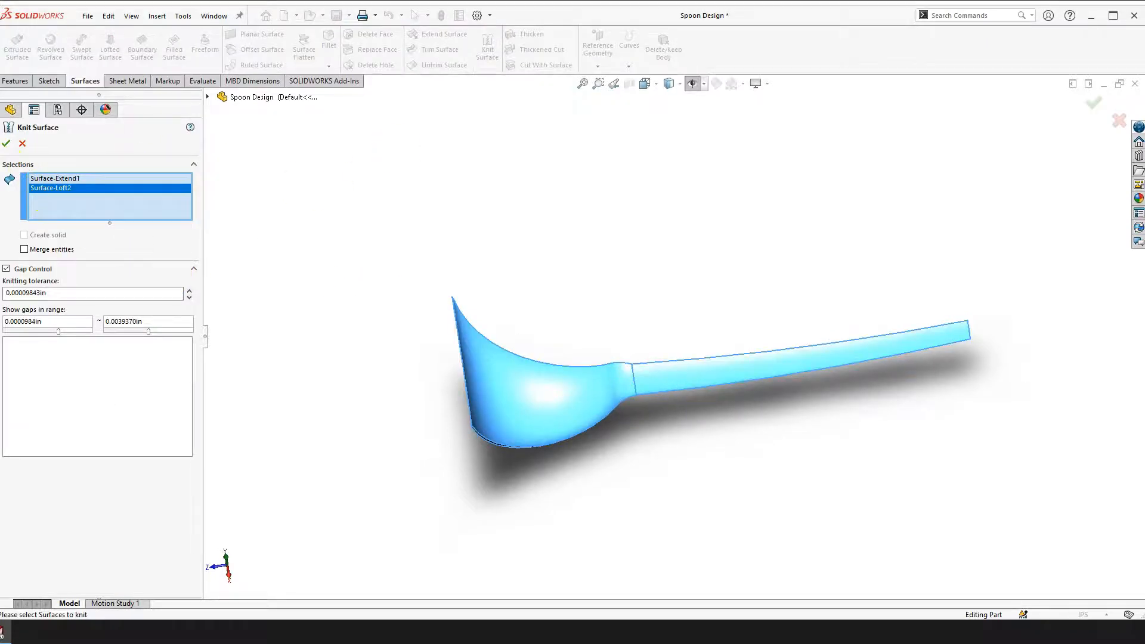
click(8, 145)
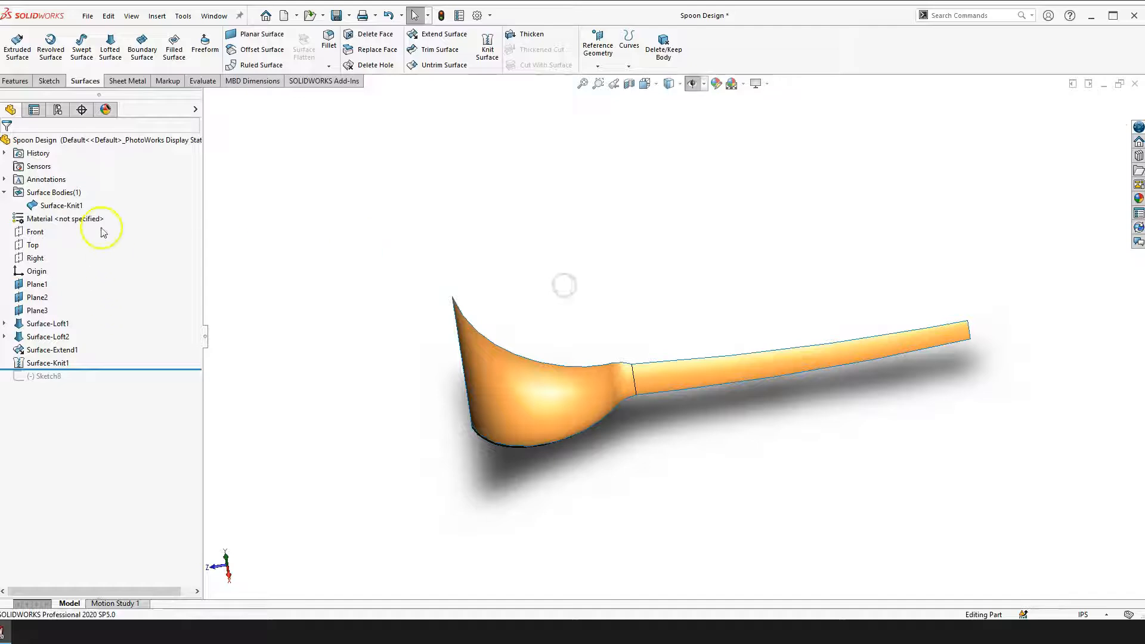
Inspect the knitted surface body from several angles
click(66, 206)
right_drag(542, 251, 560, 371)
drag(591, 361, 579, 306)
middle_drag(579, 306, 621, 298)
scroll(622, 293, up, 3)
click(621, 294)
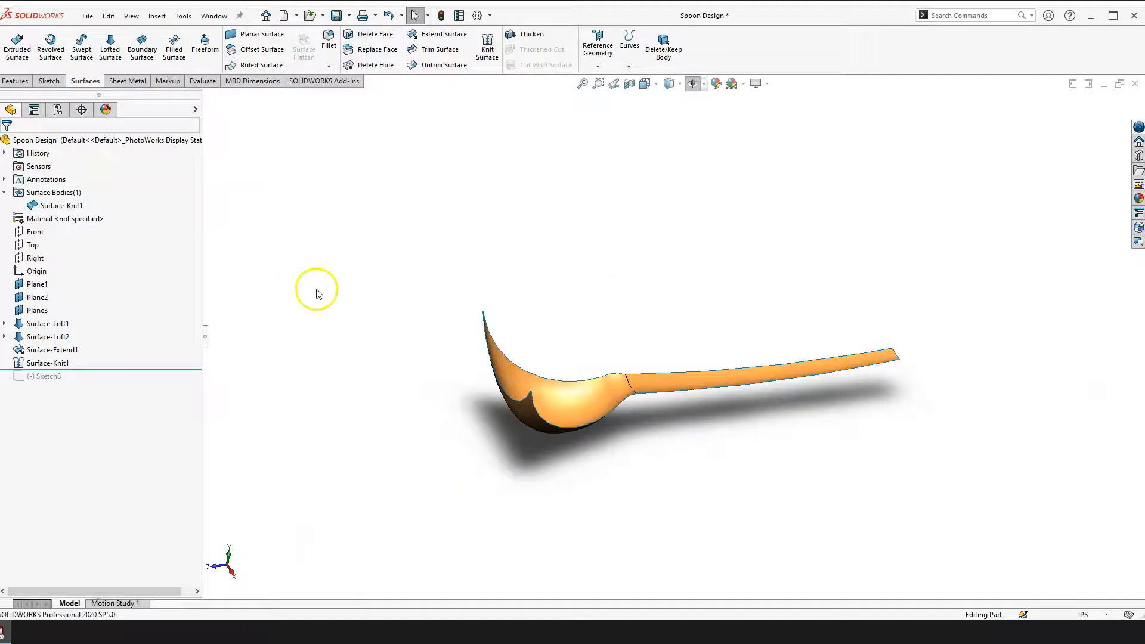
View the spoon surface normal to the Top plane and examine its outline
click(32, 245)
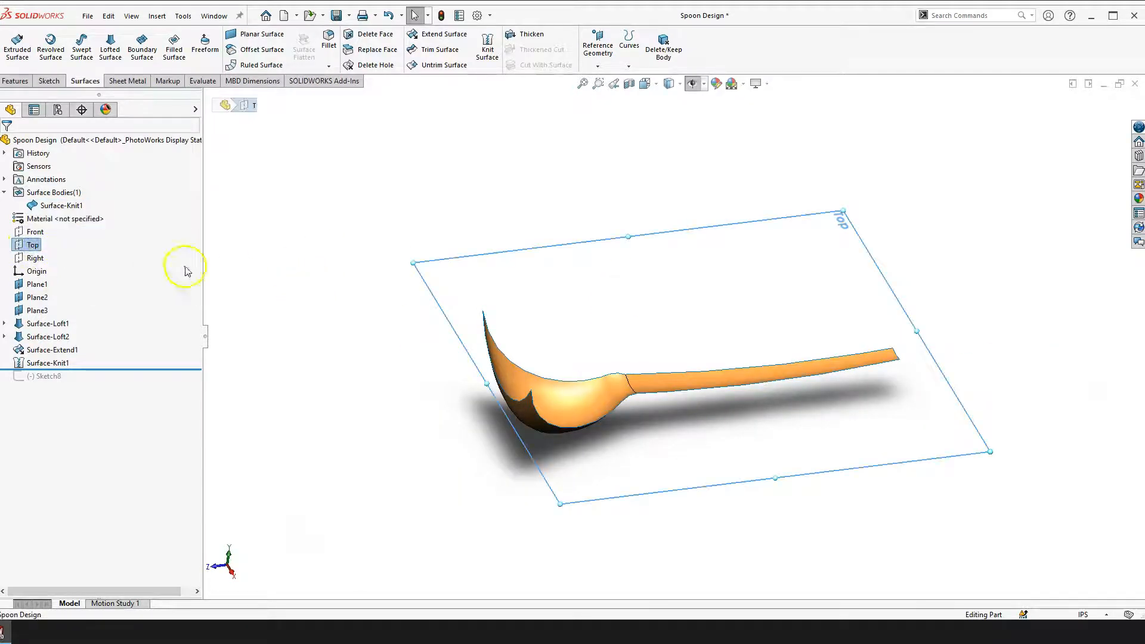
key(space)
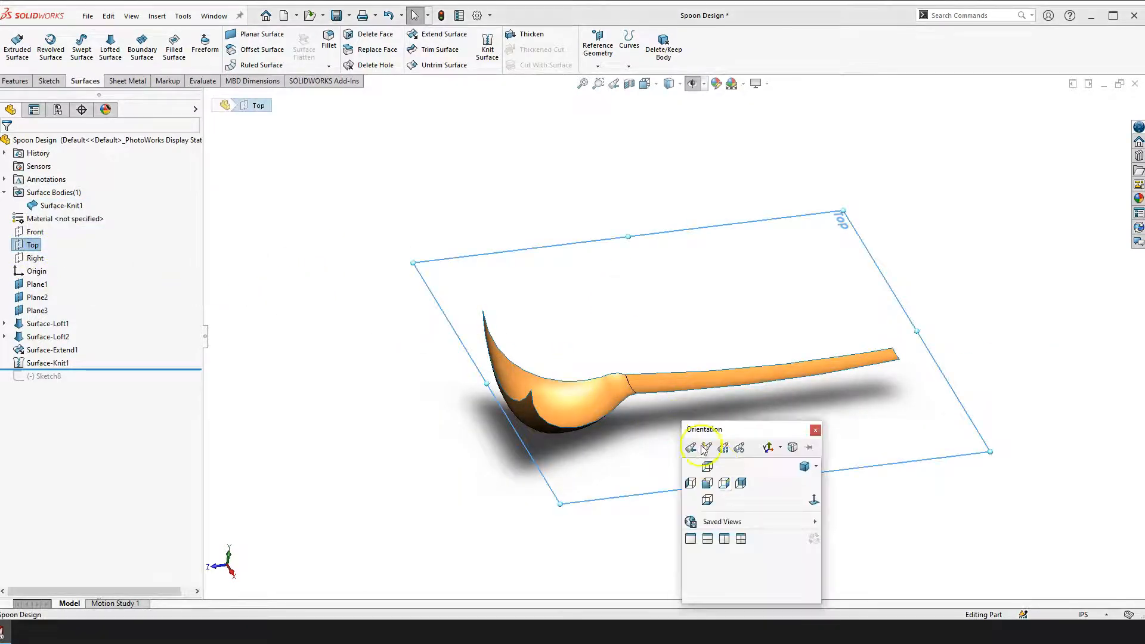
click(812, 500)
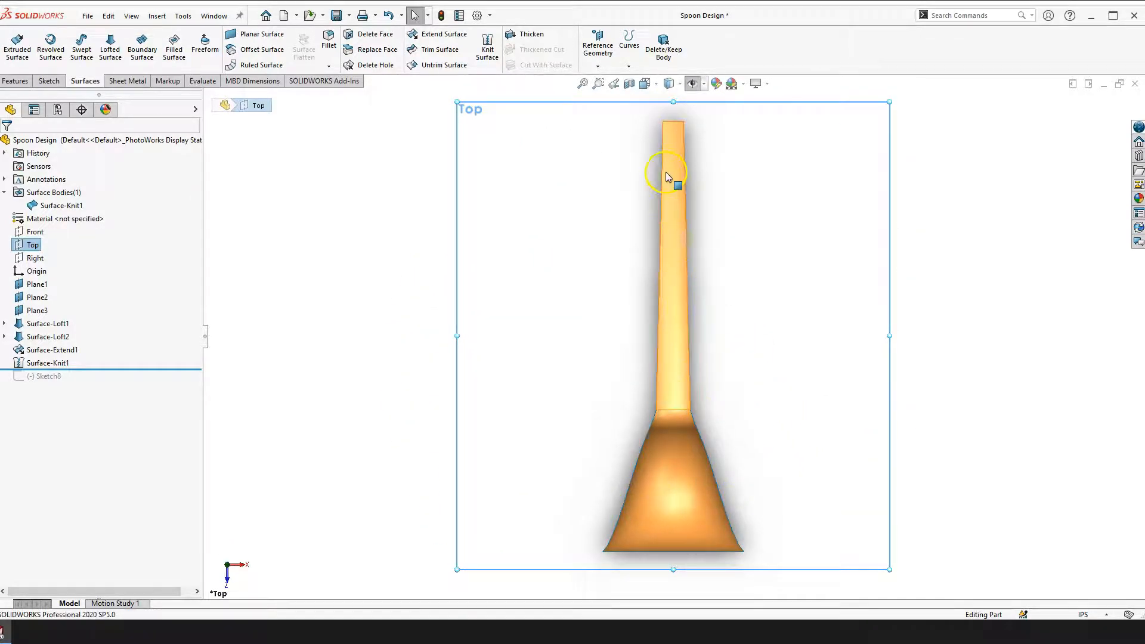
scroll(666, 171, down, 3)
scroll(685, 493, up, 3)
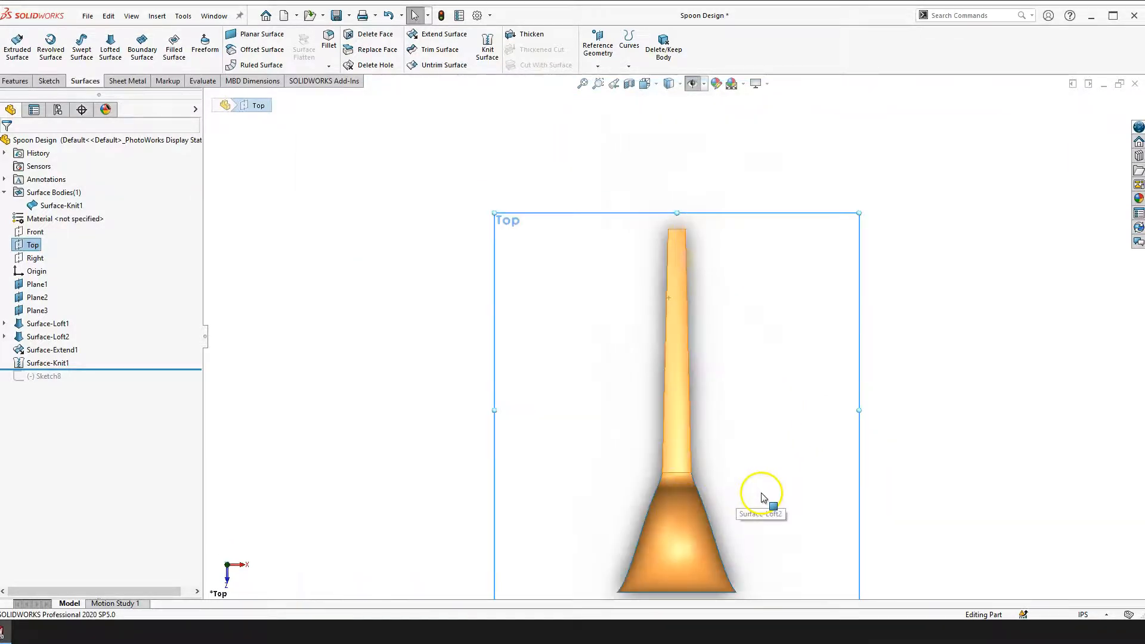
click(277, 381)
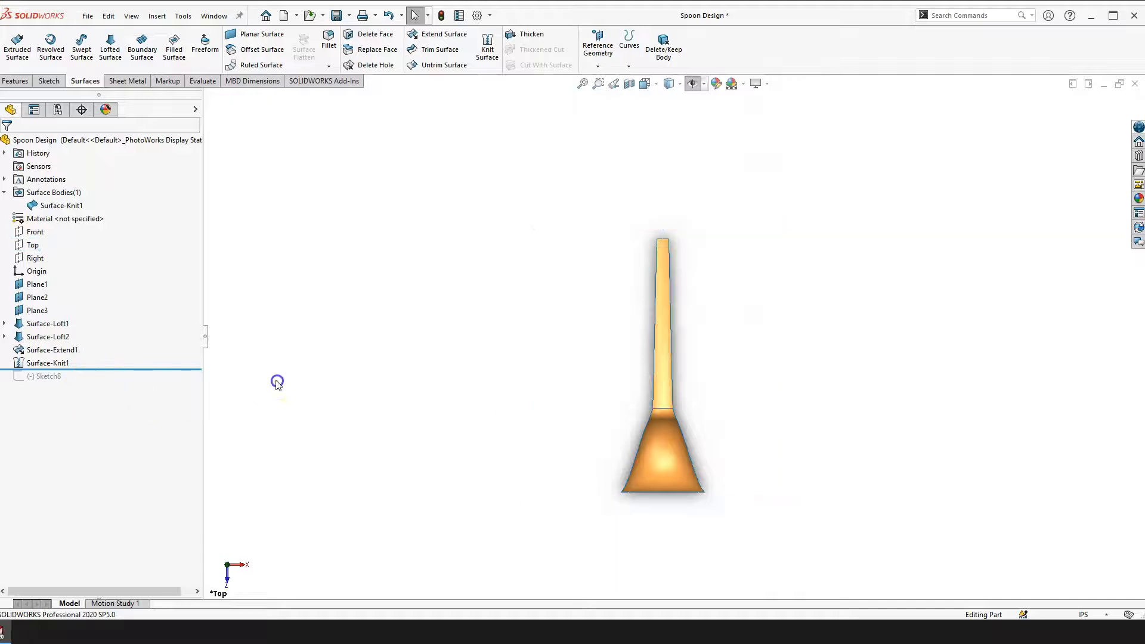
Roll the feature history forward past the spoon outline Sketch8 and open that sketch for editing
drag(107, 365, 102, 384)
click(50, 376)
click(61, 339)
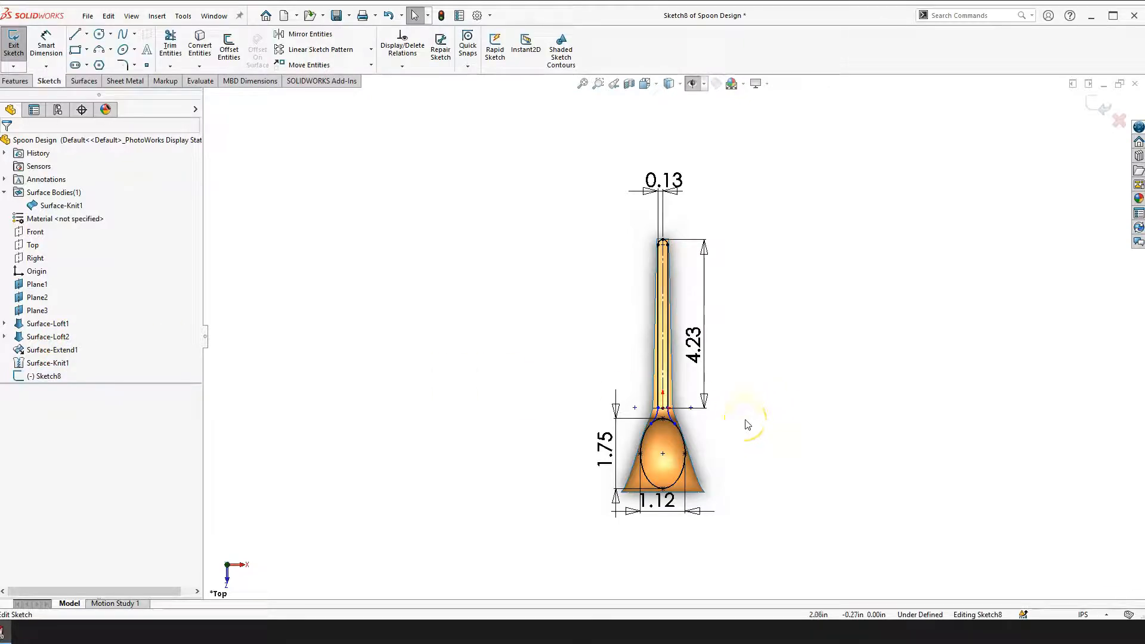
Compare the Sketch8 outline with the knitted surface in the front, right and normal-to-sketch views
right_drag(766, 372, 773, 398)
middle_drag(758, 426, 688, 276)
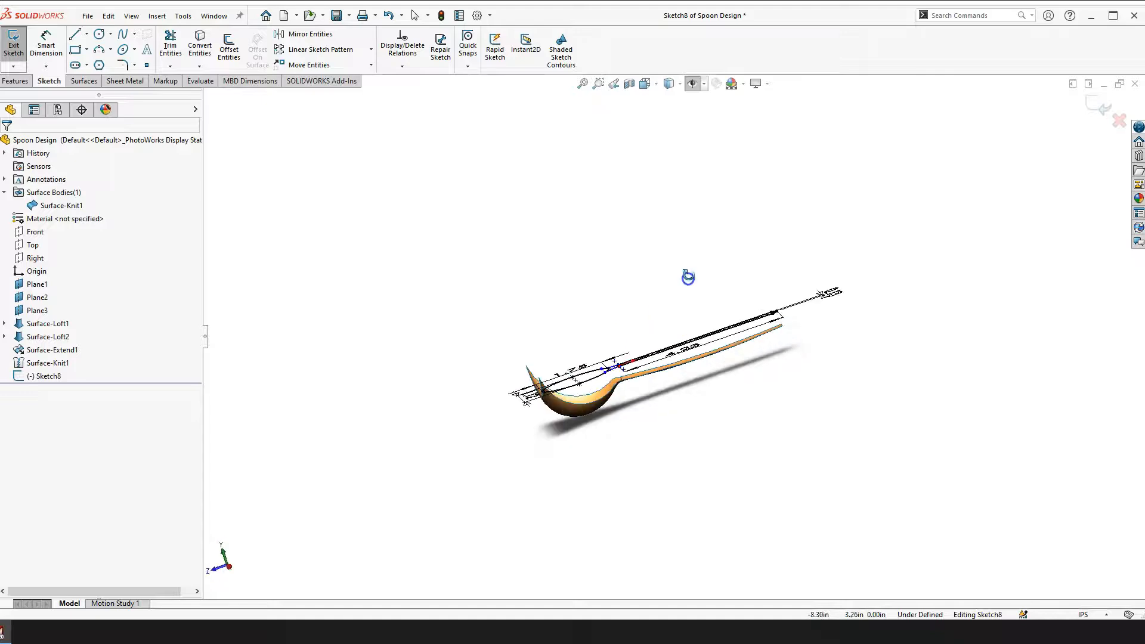
key(space)
click(736, 335)
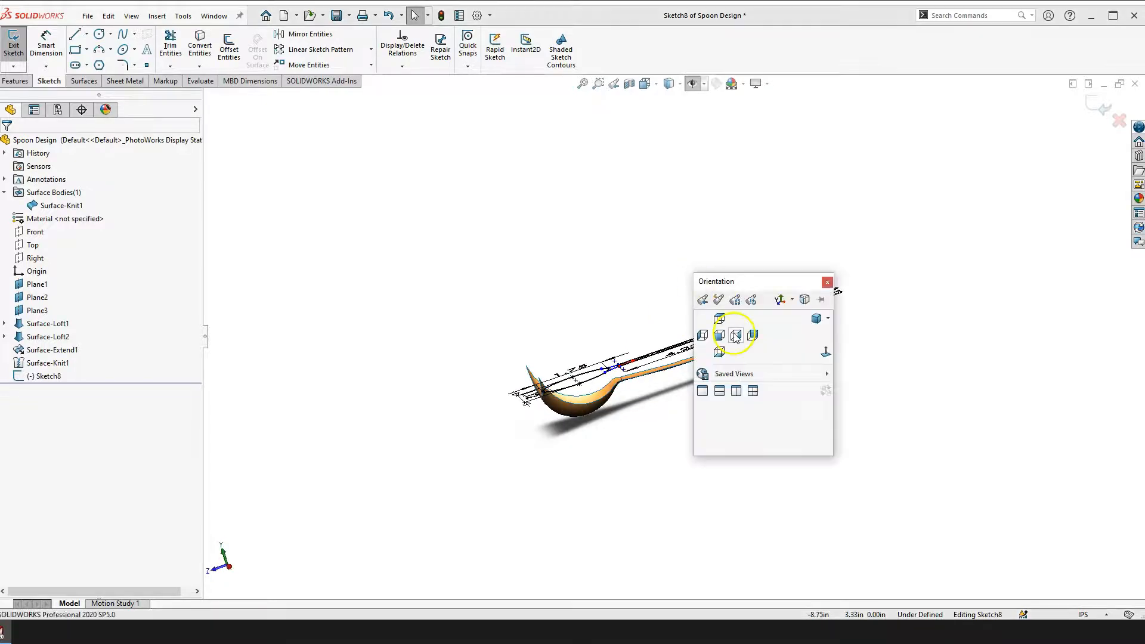
click(831, 356)
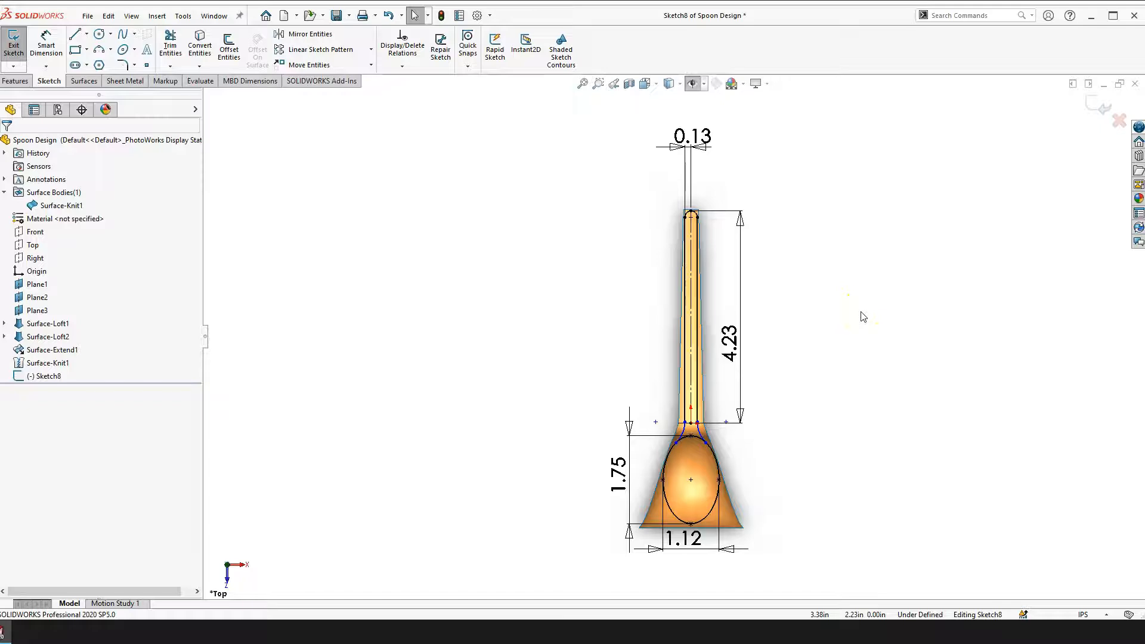
key(ctrl+1)
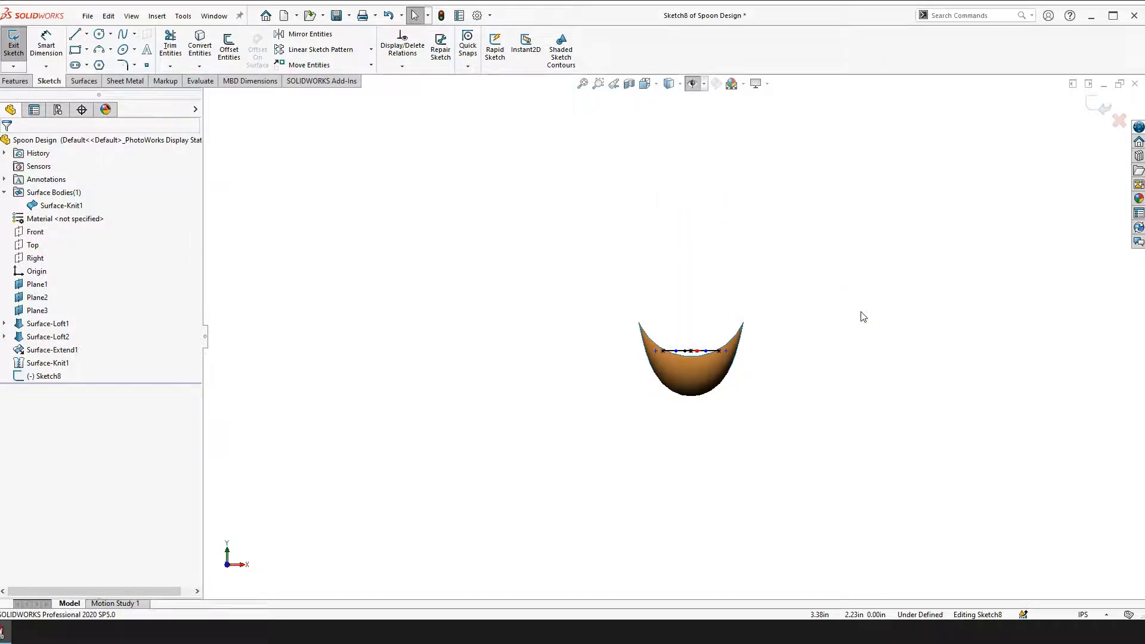
key(ctrl+4)
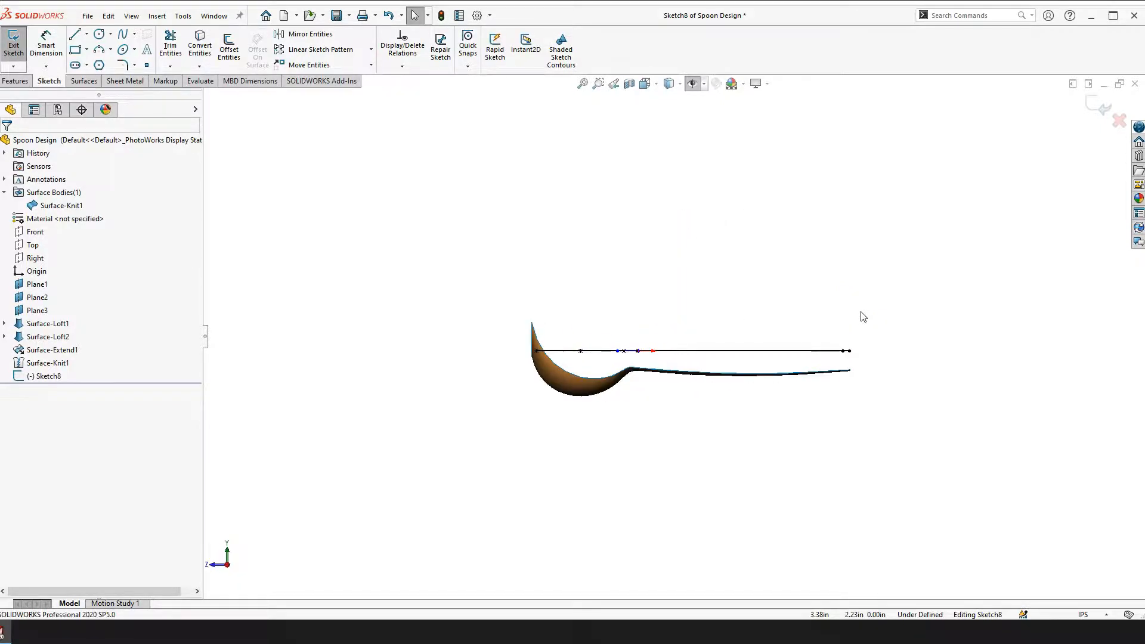
key(ctrl+8)
scroll(699, 349, down, 4)
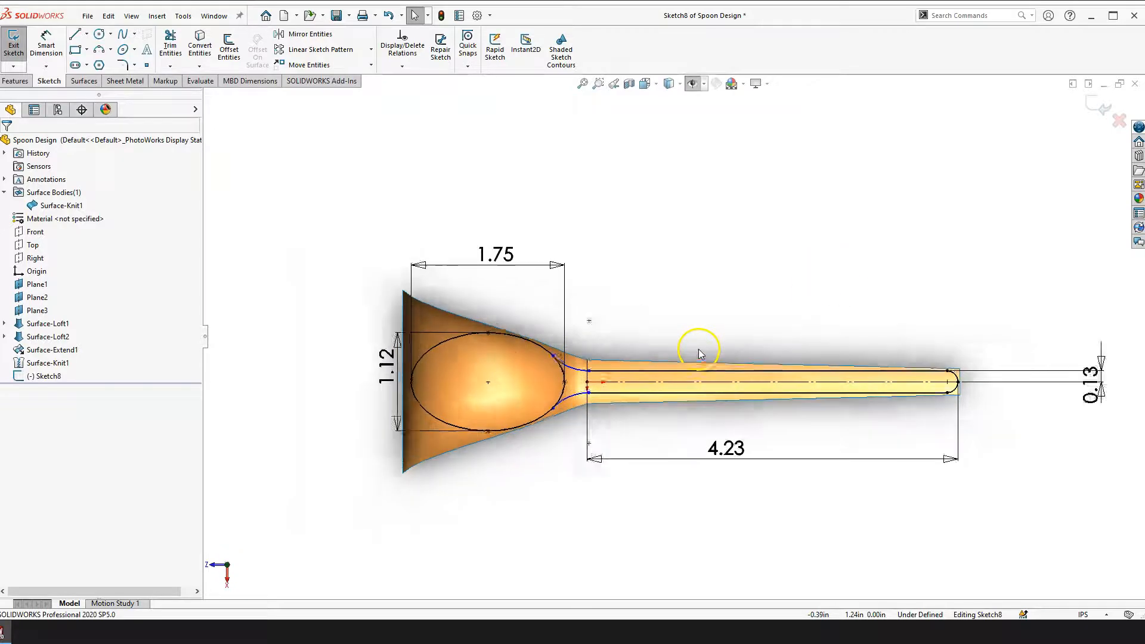
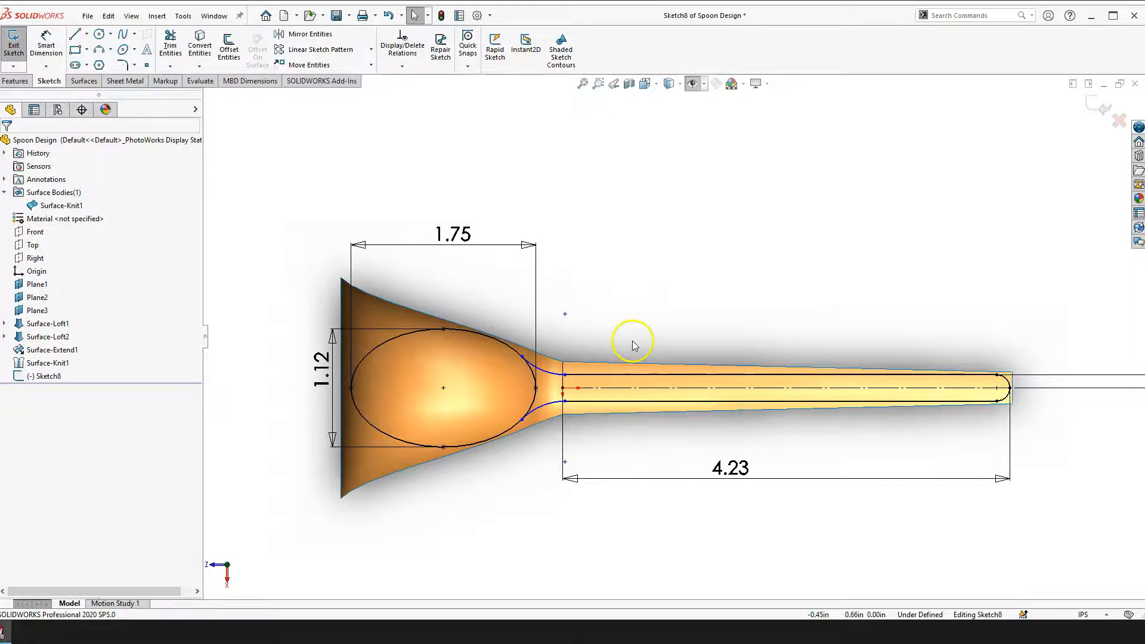
scroll(634, 337, up, 2)
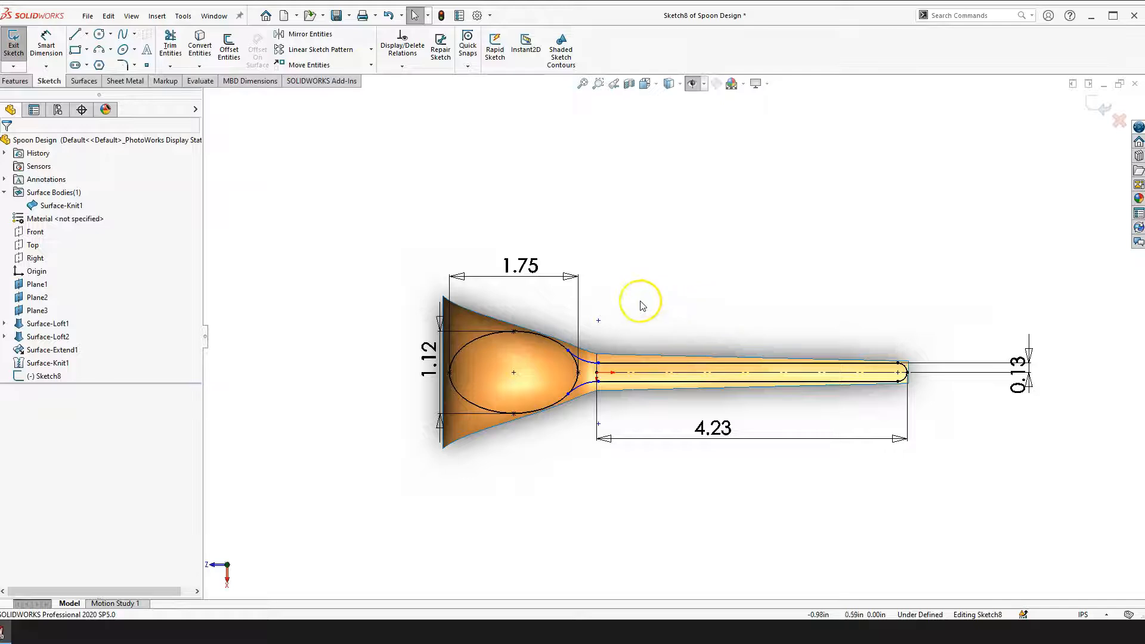
Examine the Sketch8 outline against the spoon surface around the bowl ellipse, neck arcs, handle lines and rounded tip
scroll(606, 356, down, 1)
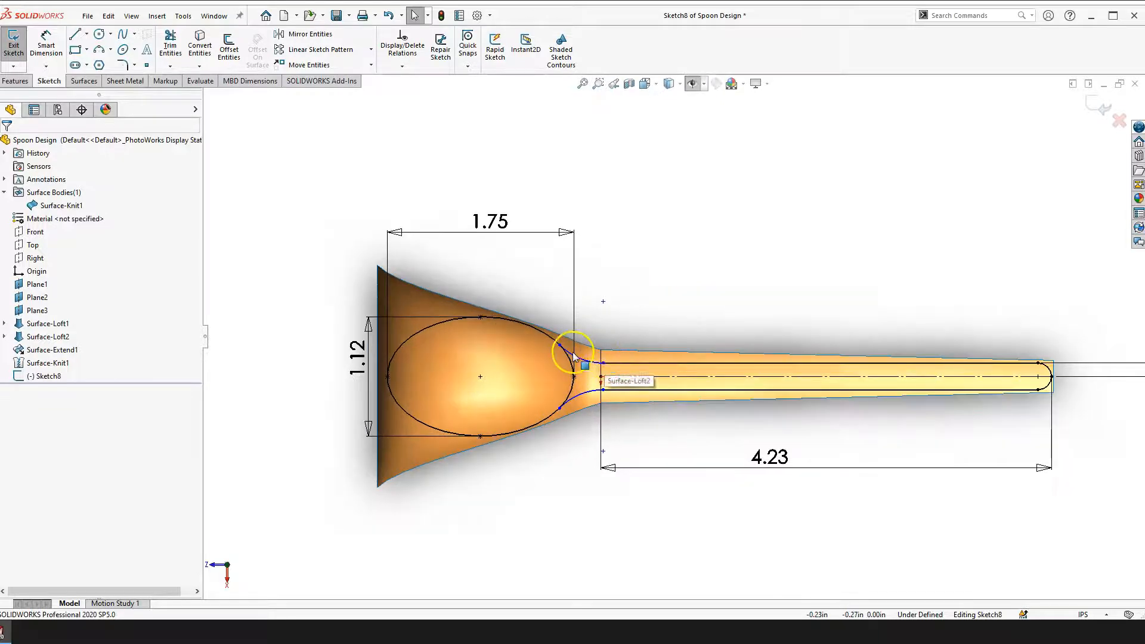
scroll(570, 354, down, 1)
scroll(531, 353, down, 2)
scroll(529, 352, up, 5)
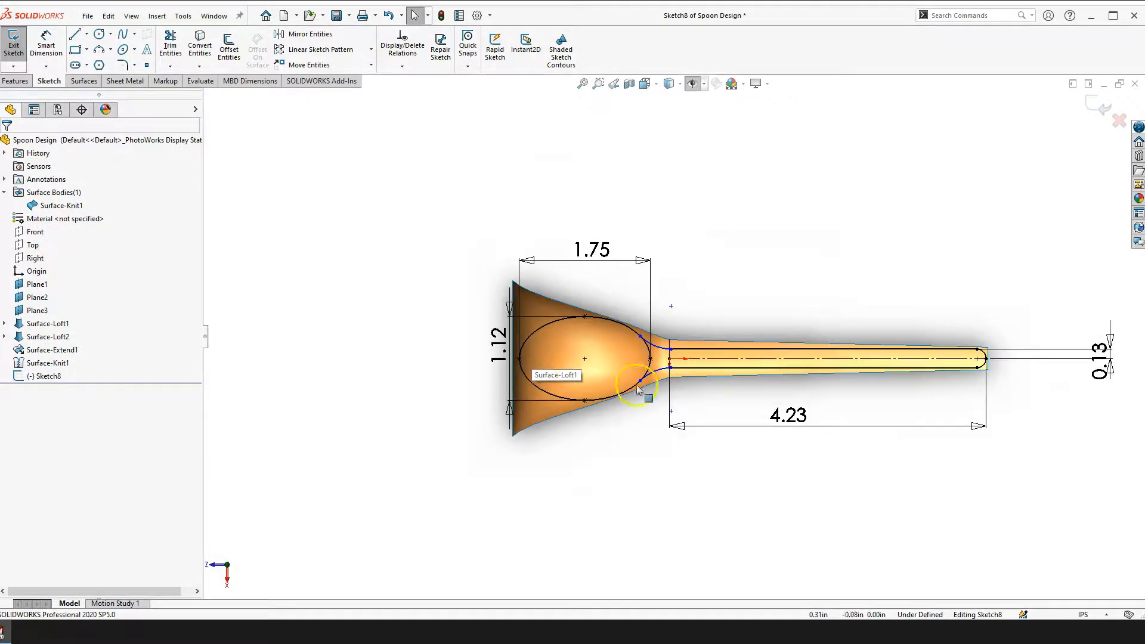
scroll(920, 373, down, 1)
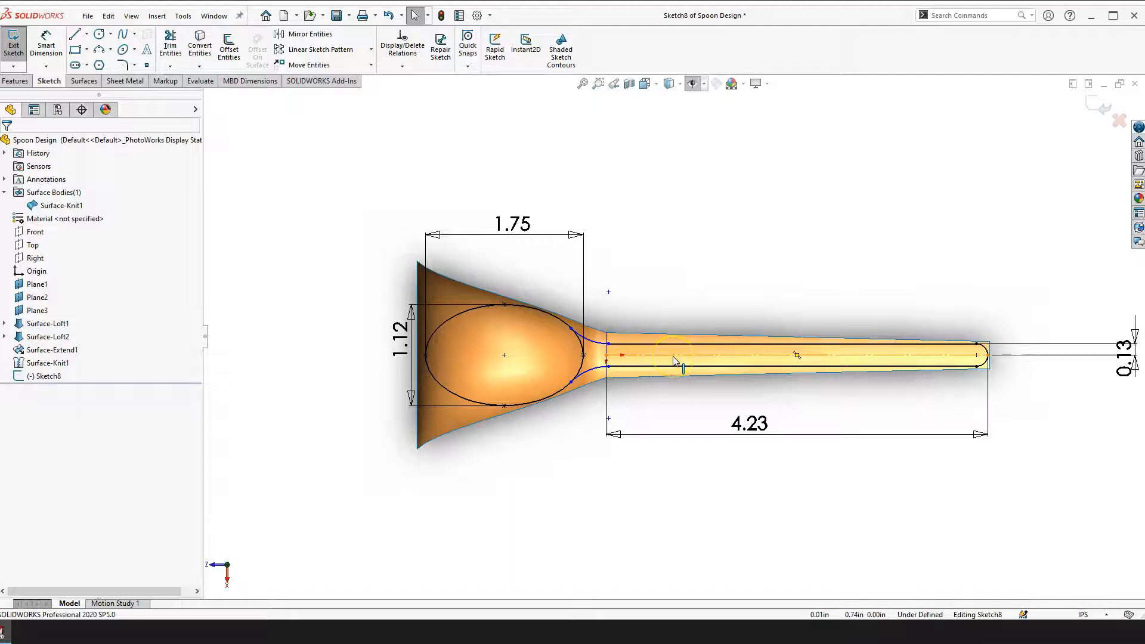
click(675, 256)
scroll(711, 348, down, 1)
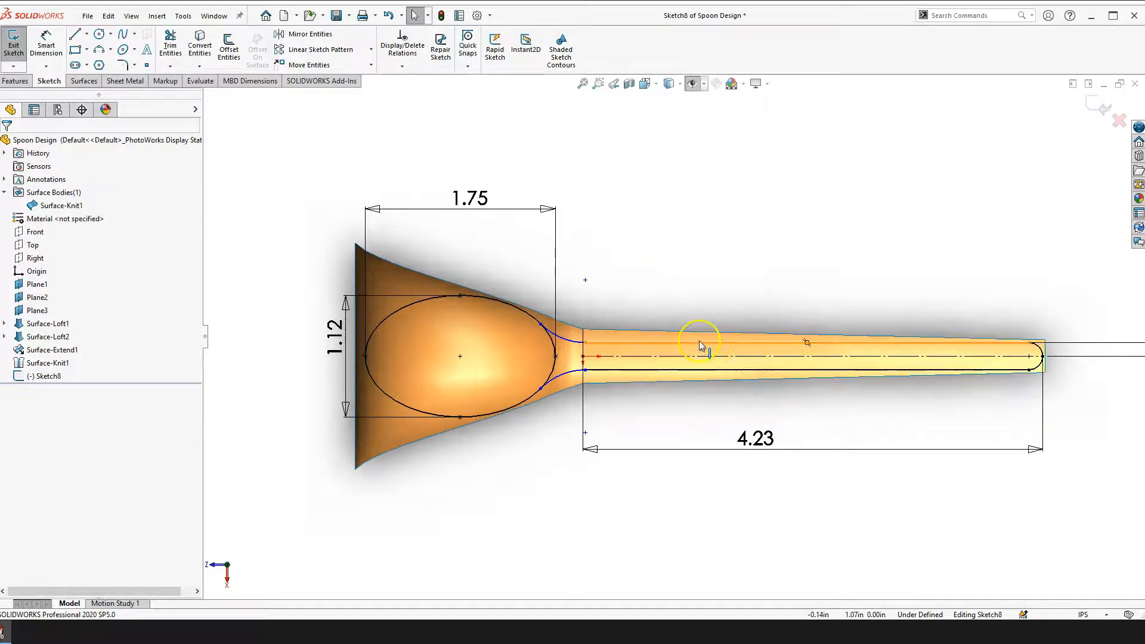
scroll(1007, 357, down, 2)
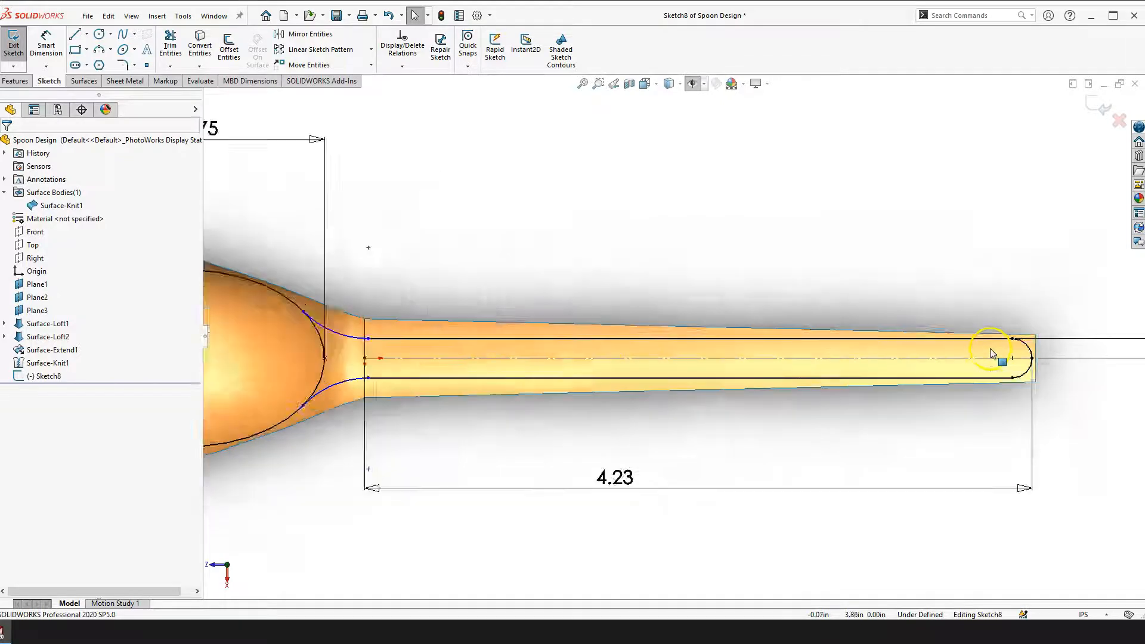
scroll(965, 356, up, 3)
scroll(411, 353, down, 3)
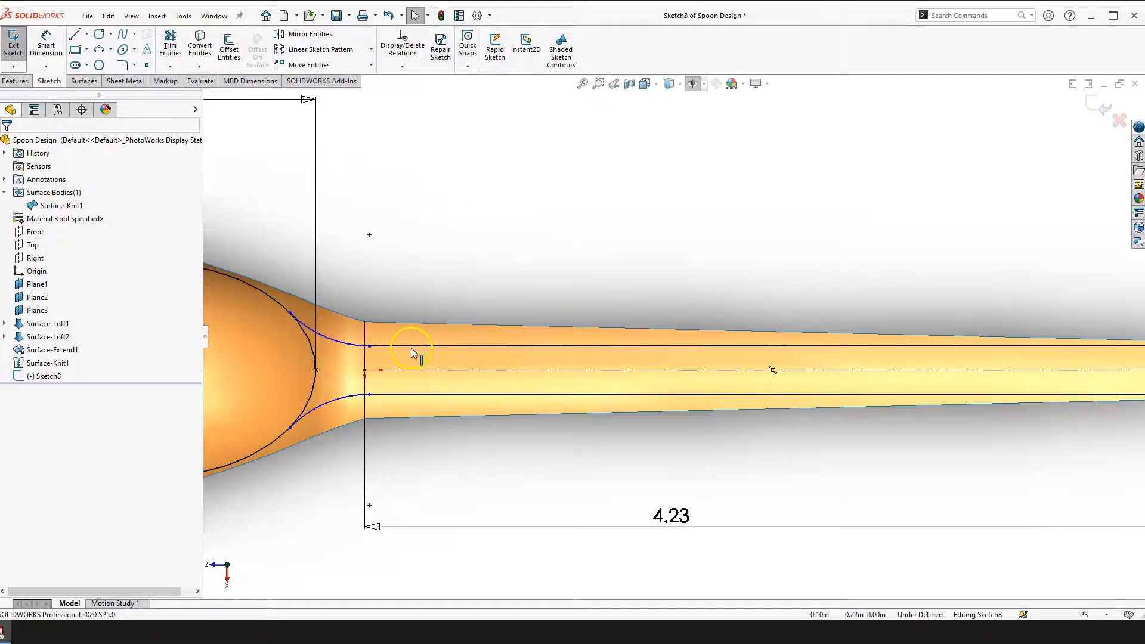
scroll(674, 337, up, 4)
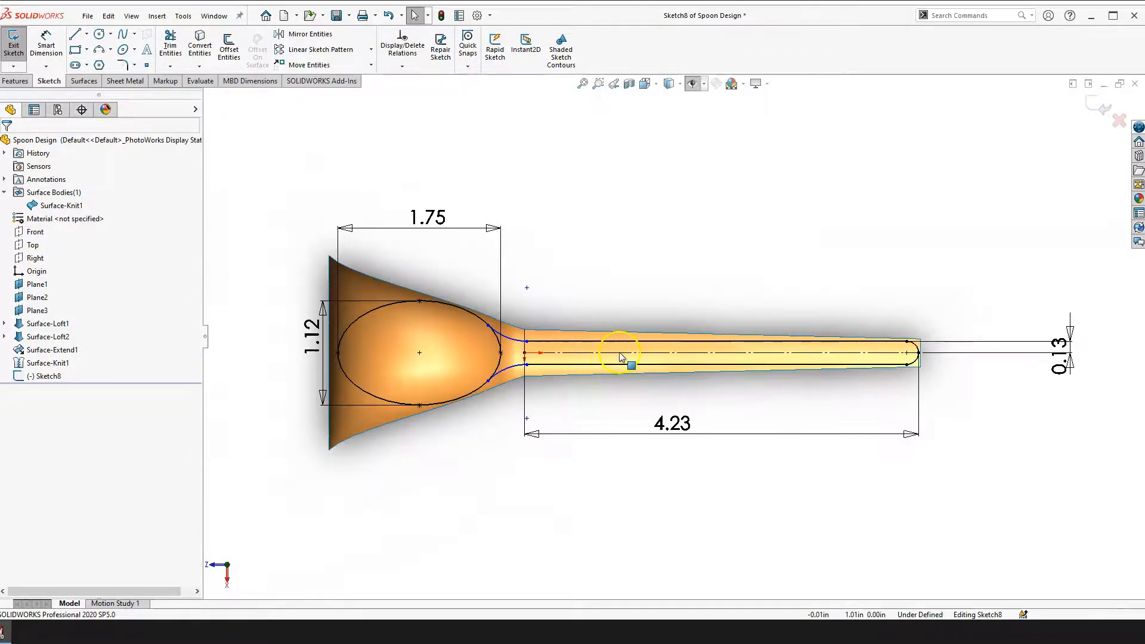
scroll(719, 354, down, 2)
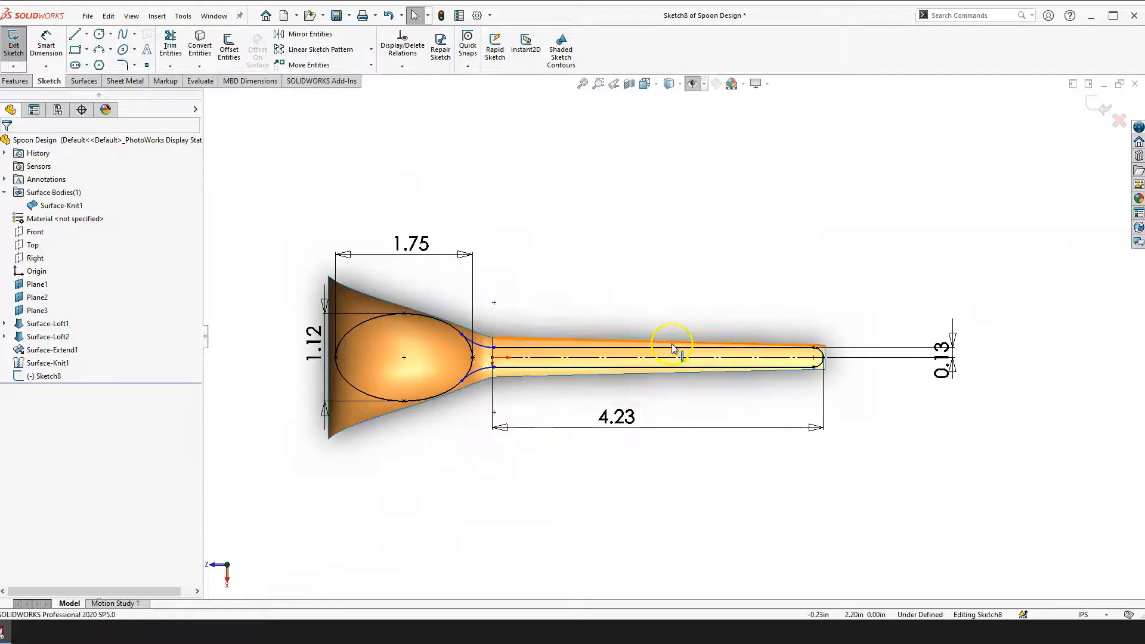
scroll(725, 335, down, 2)
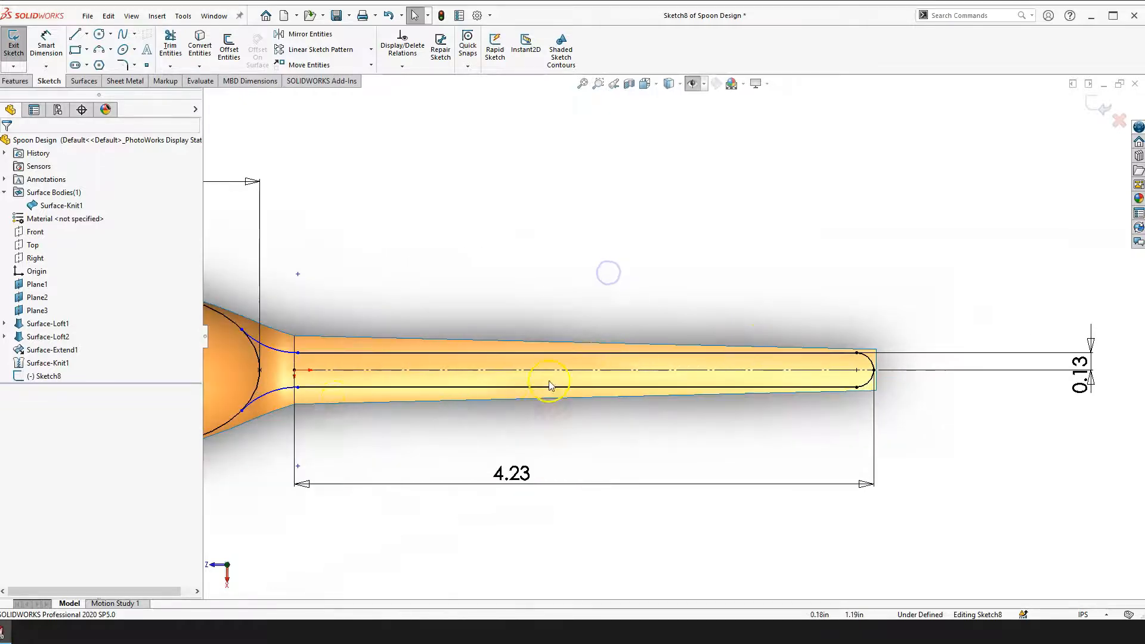
Delete the neck arc and the straight handle line below the centerline of the outline sketch
click(273, 392)
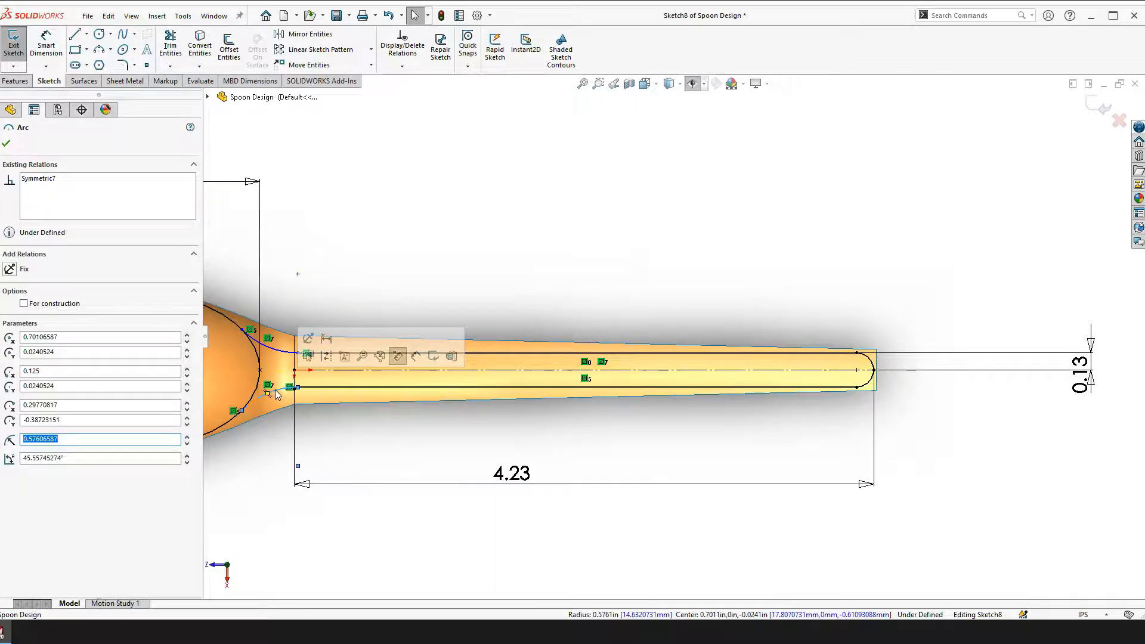
key(Delete)
click(367, 388)
key(Delete)
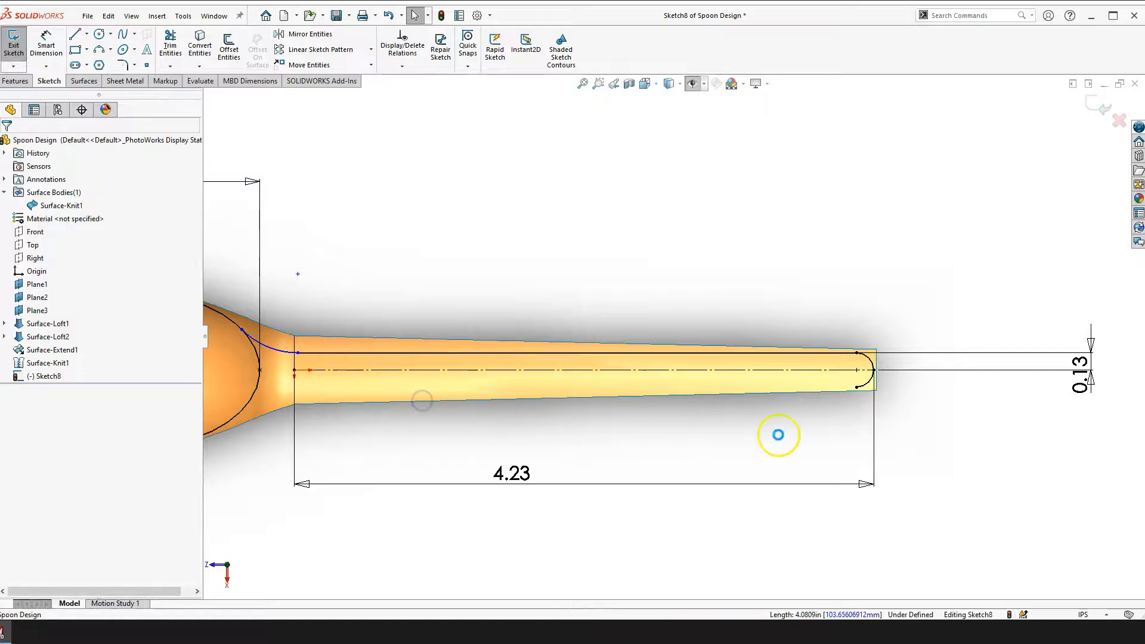
Sketch a separate ellipse below the bowl, with radii of about 1.25 in and 0.83 in
scroll(878, 357, down, 1)
scroll(816, 388, up, 4)
scroll(338, 349, down, 1)
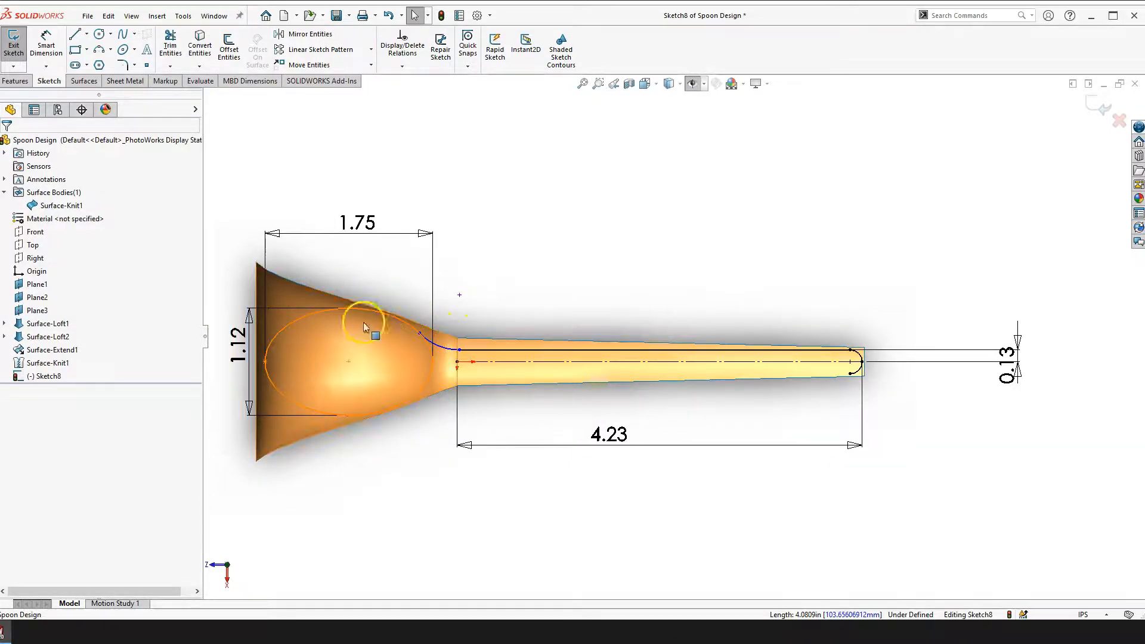
click(123, 51)
key(z)
click(457, 470)
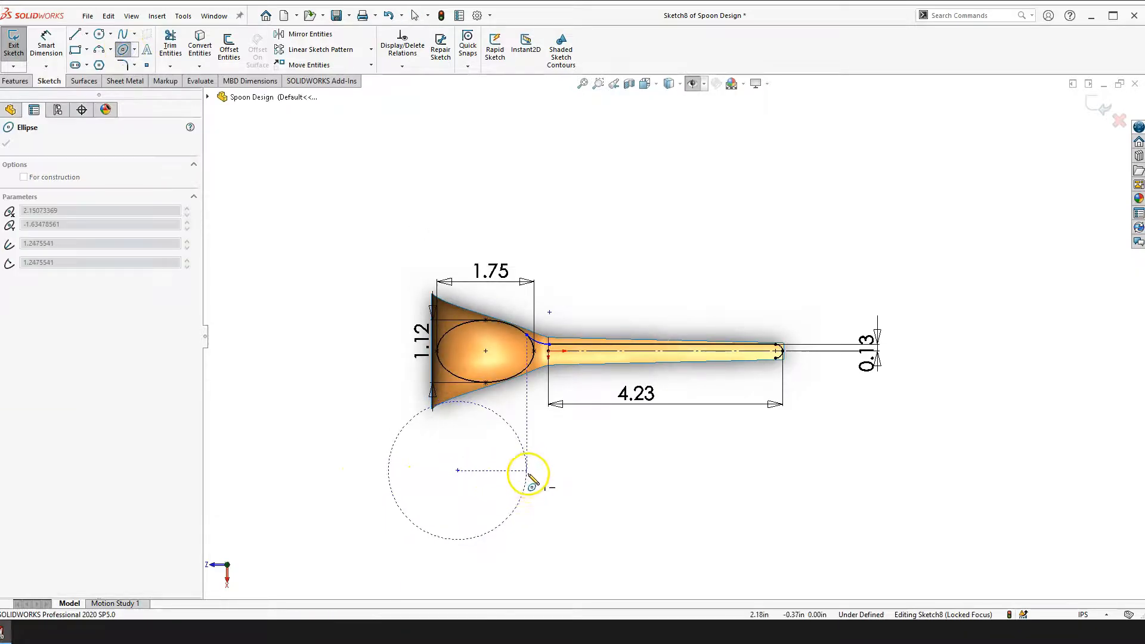
click(527, 471)
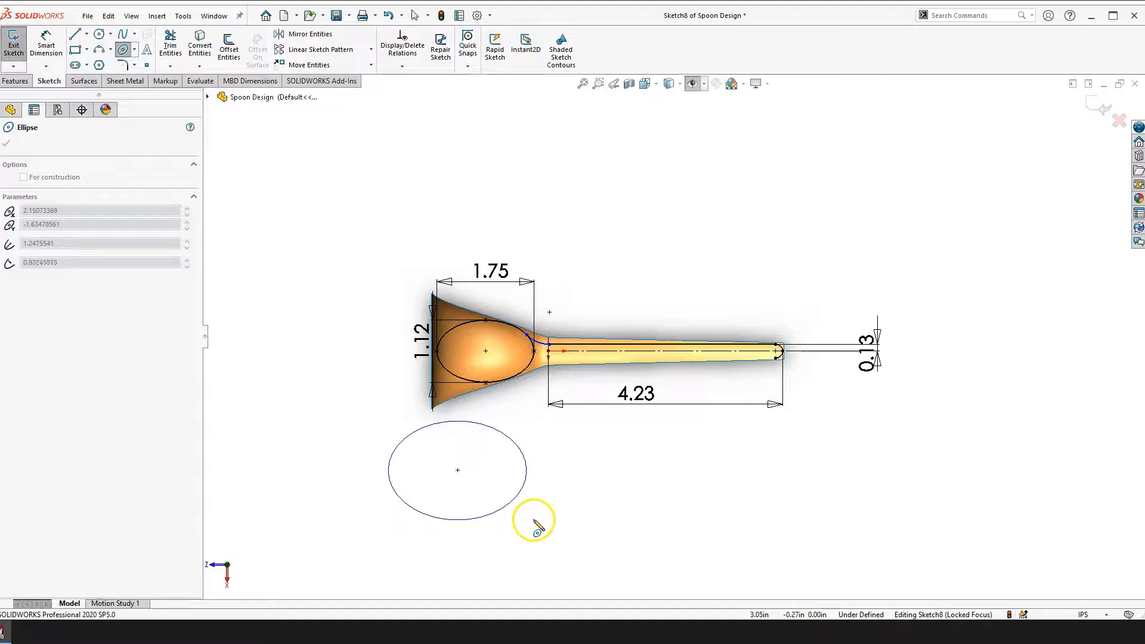
click(517, 518)
key(Escape)
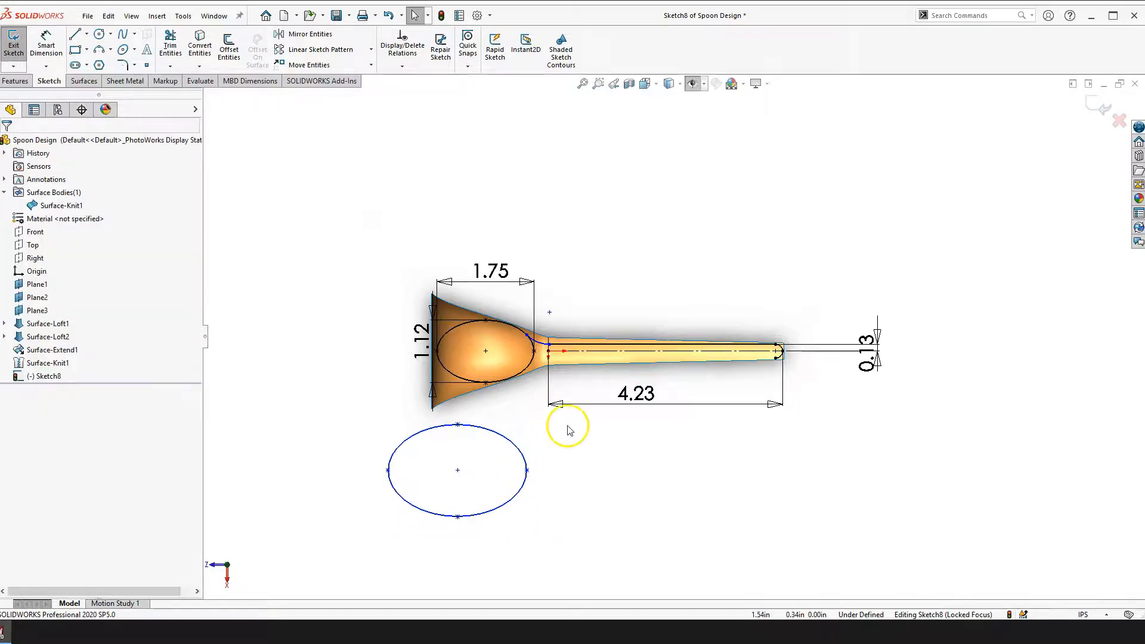
Sketch a line from the bowl ellipse's center to the origin and convert it to construction geometry
scroll(552, 406, up, 2)
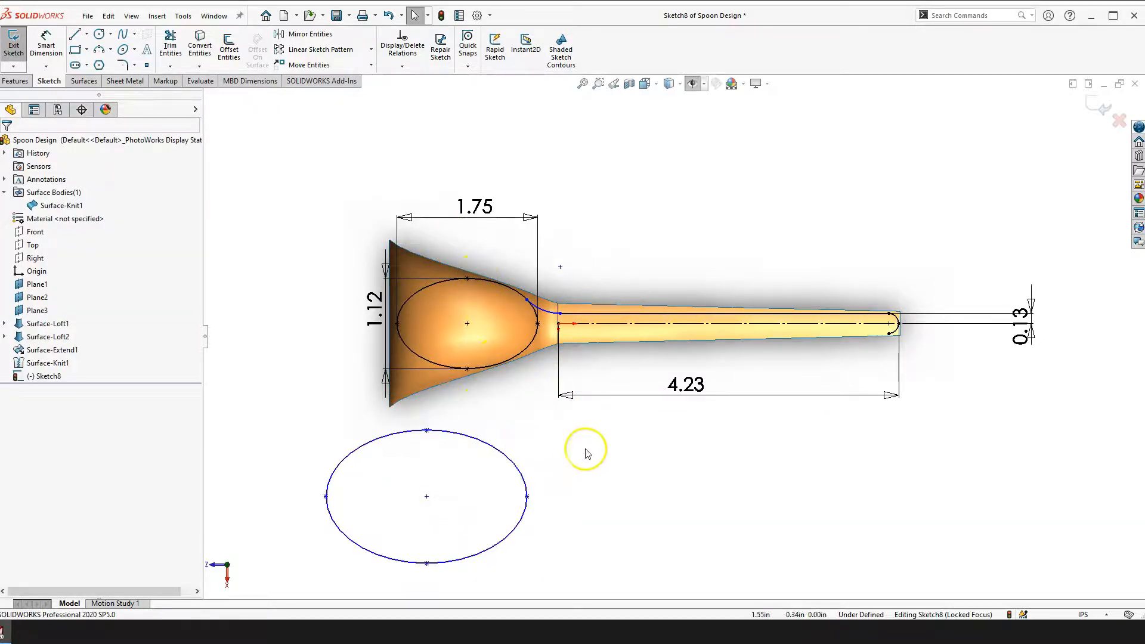
click(75, 37)
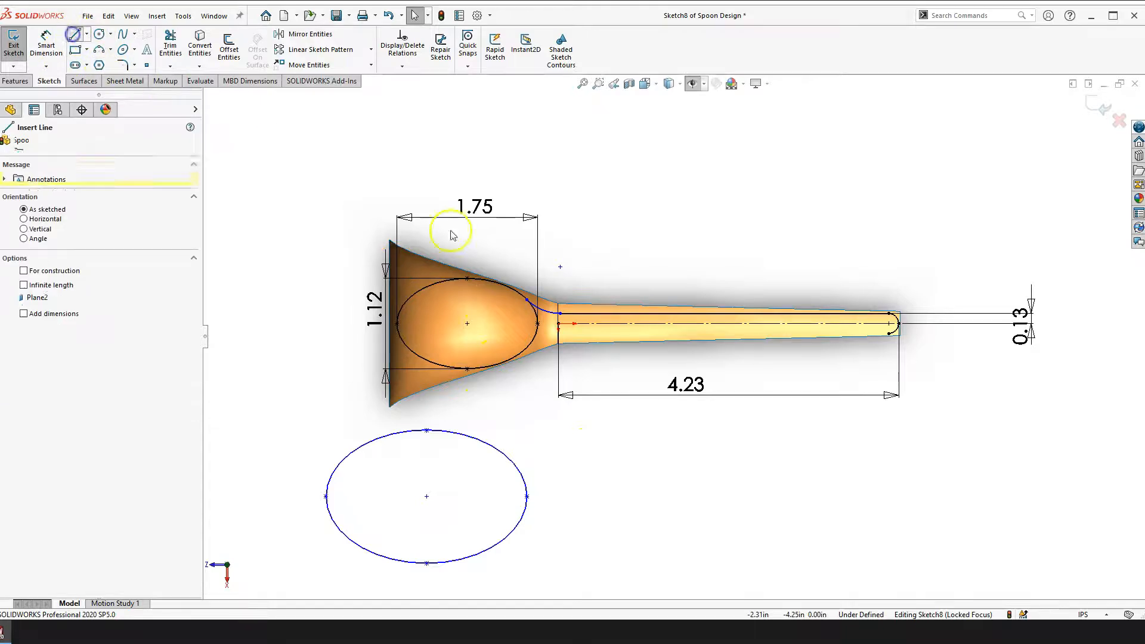
scroll(480, 293, up, 2)
drag(458, 350, 580, 353)
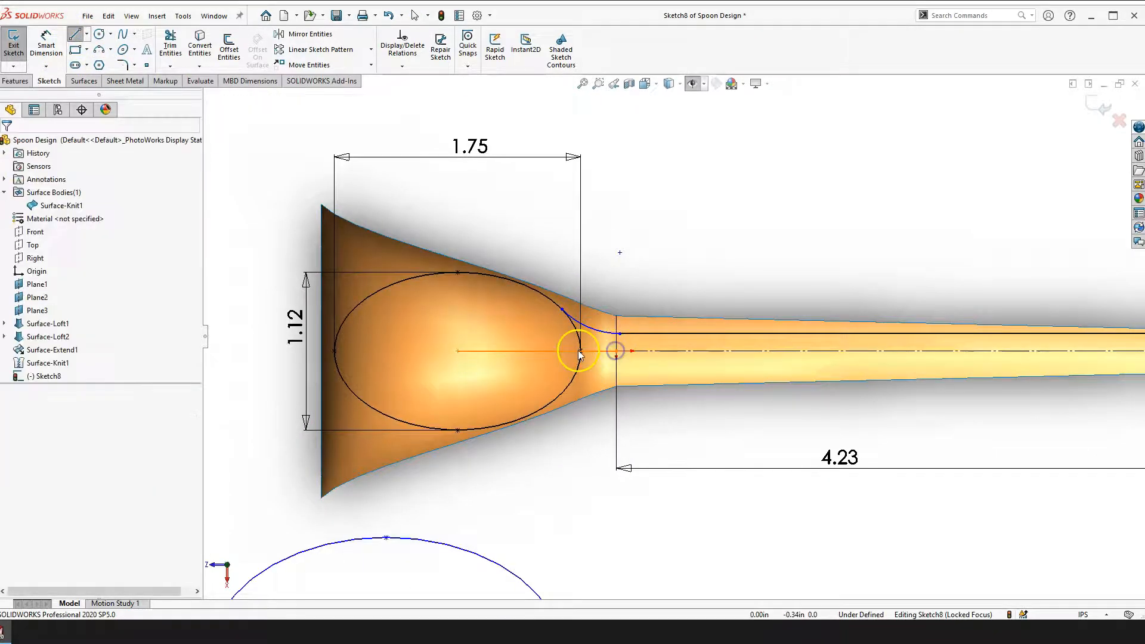
key(Escape)
click(531, 351)
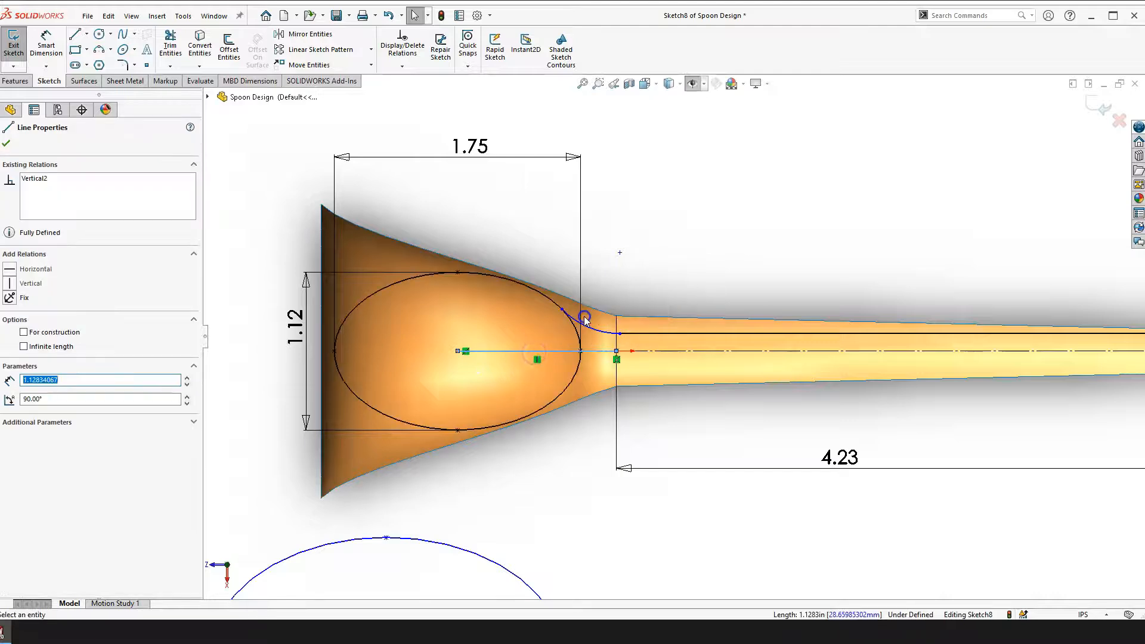
key(Escape)
key(f)
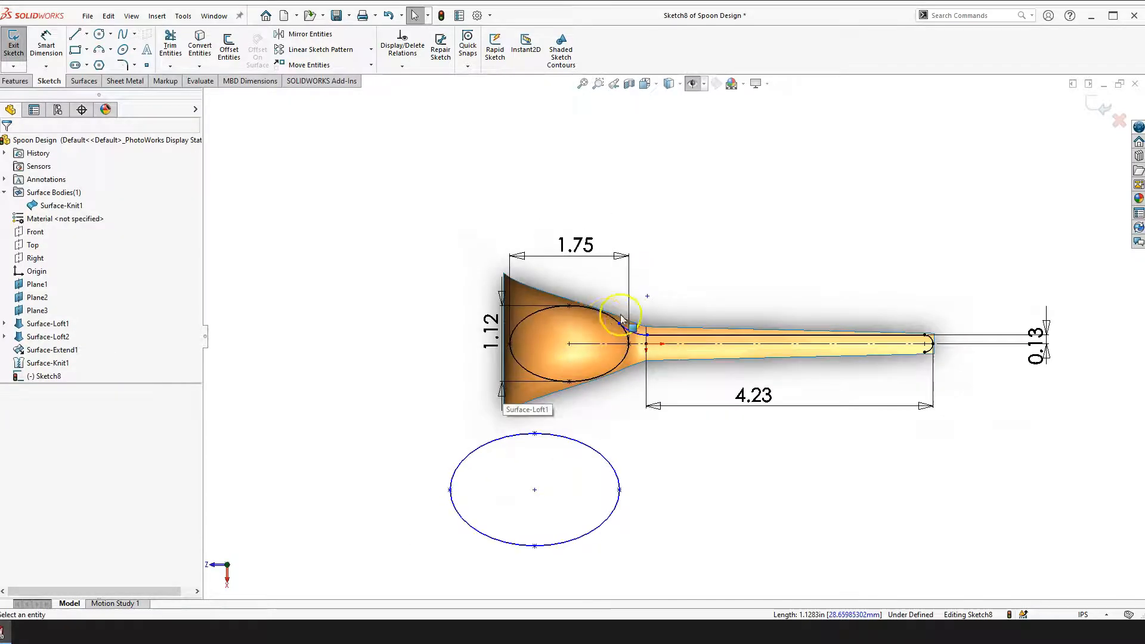
Delete the separate ellipse sketched below the spoon
scroll(626, 329, down, 3)
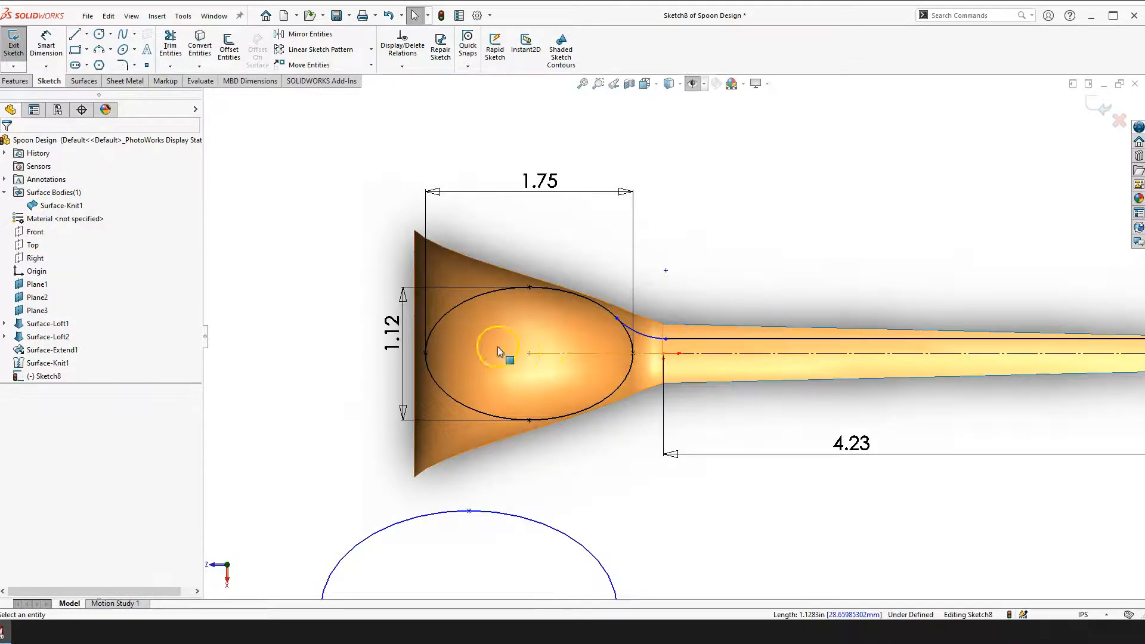
scroll(656, 334, up, 3)
scroll(656, 358, down, 3)
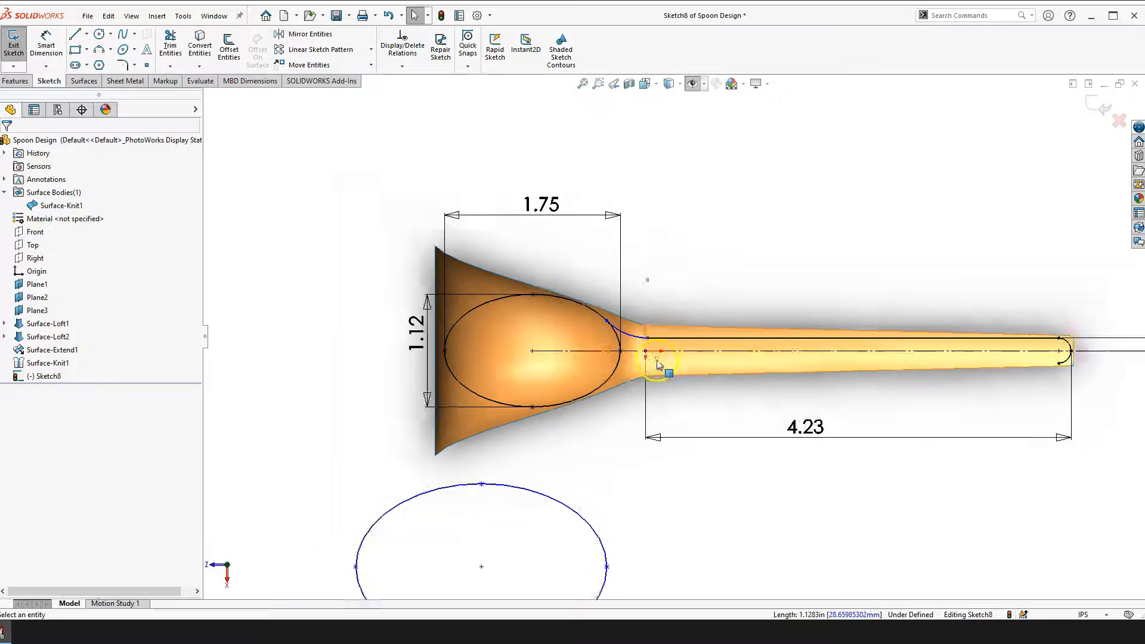
scroll(659, 365, up, 1)
scroll(566, 465, up, 1)
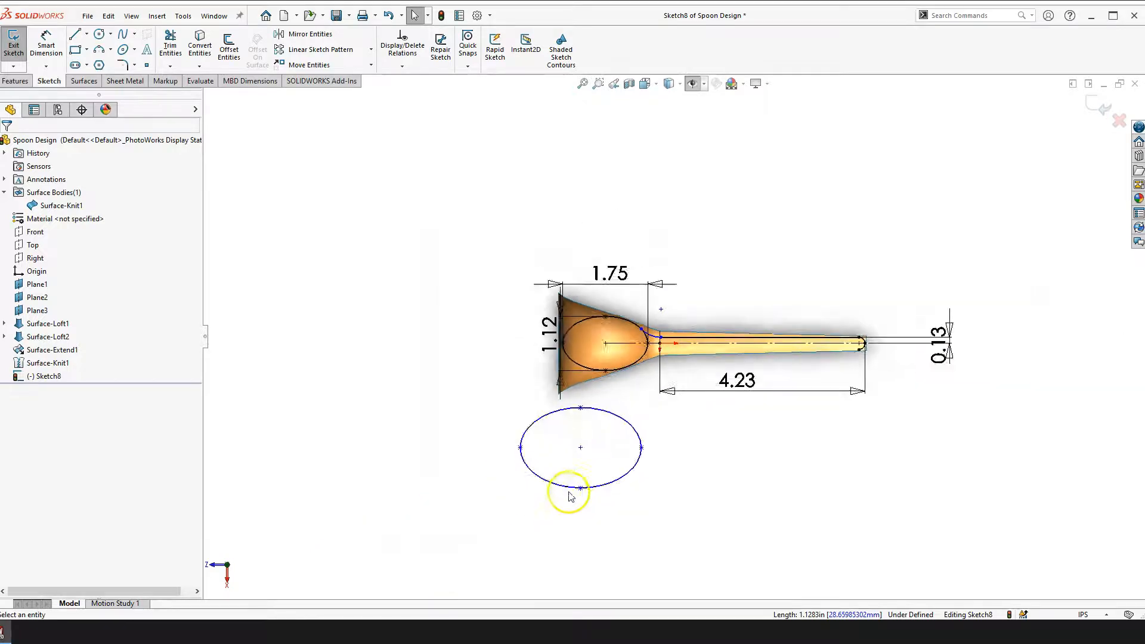
scroll(572, 493, down, 1)
drag(516, 348, 705, 482)
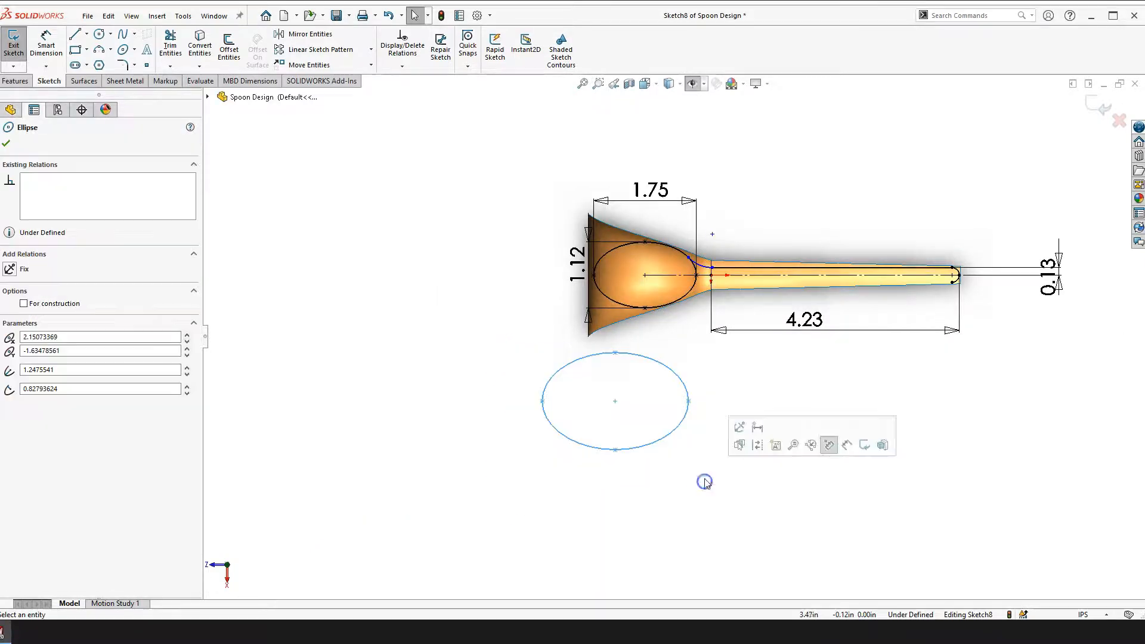
key(Delete)
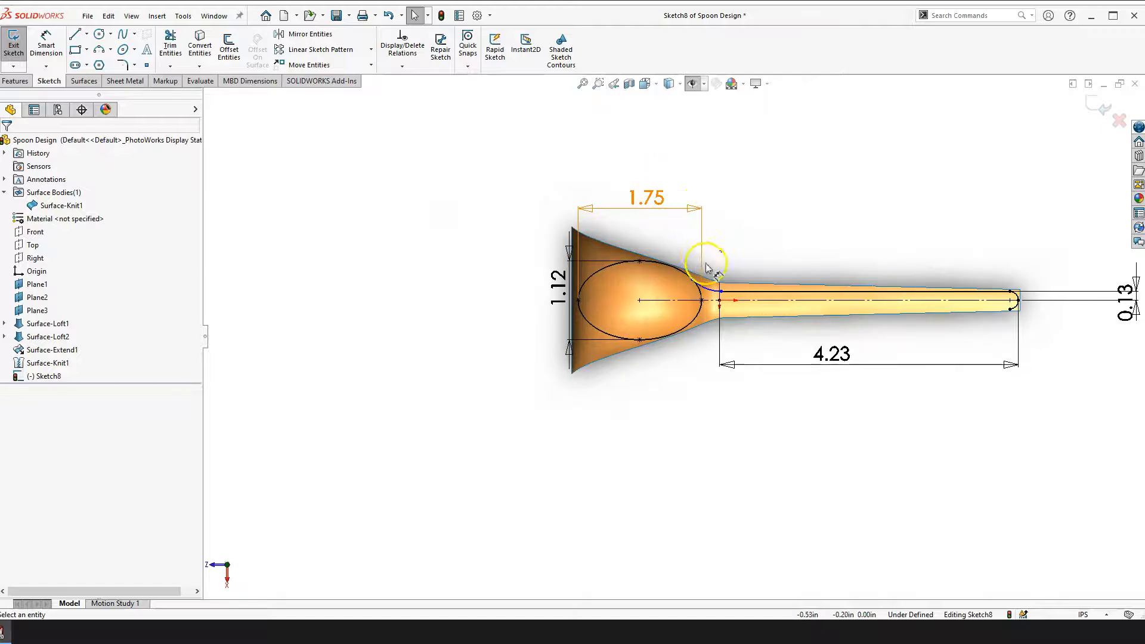
Delete the remaining neck arc that joins the bowl ellipse to the upper handle line
scroll(708, 255, down, 3)
scroll(876, 306, up, 2)
scroll(695, 370, down, 2)
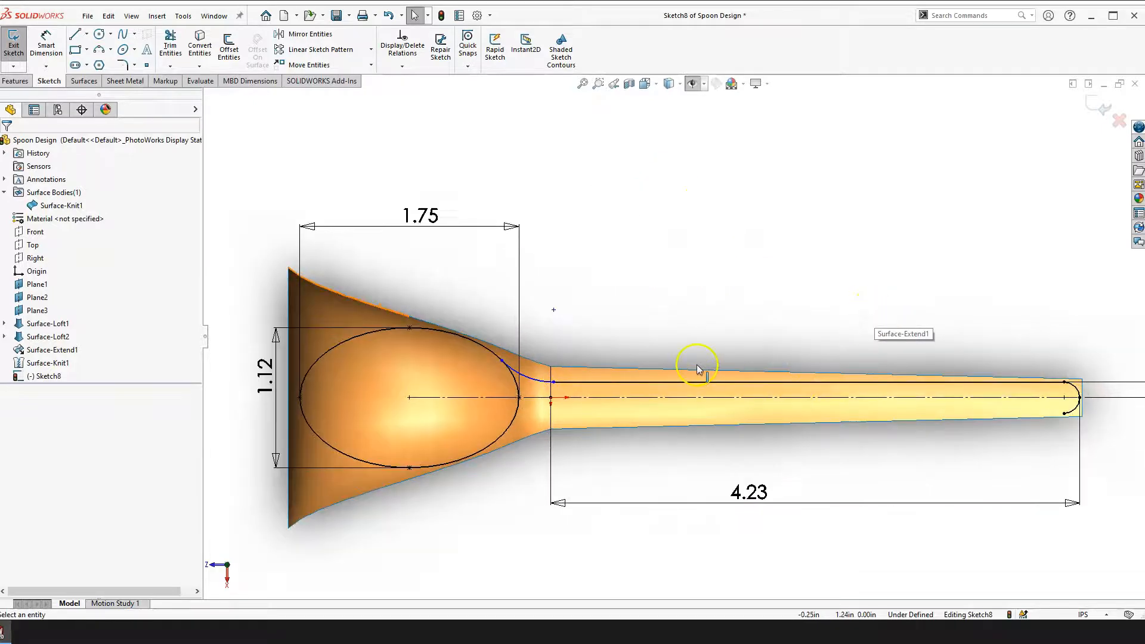
click(534, 383)
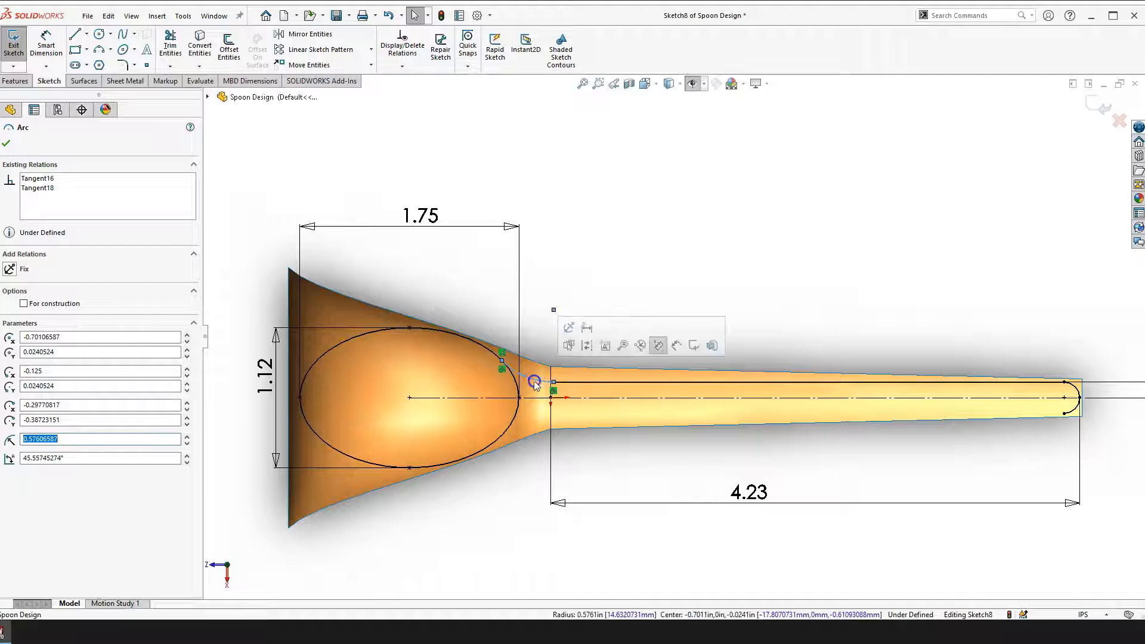
key(Escape)
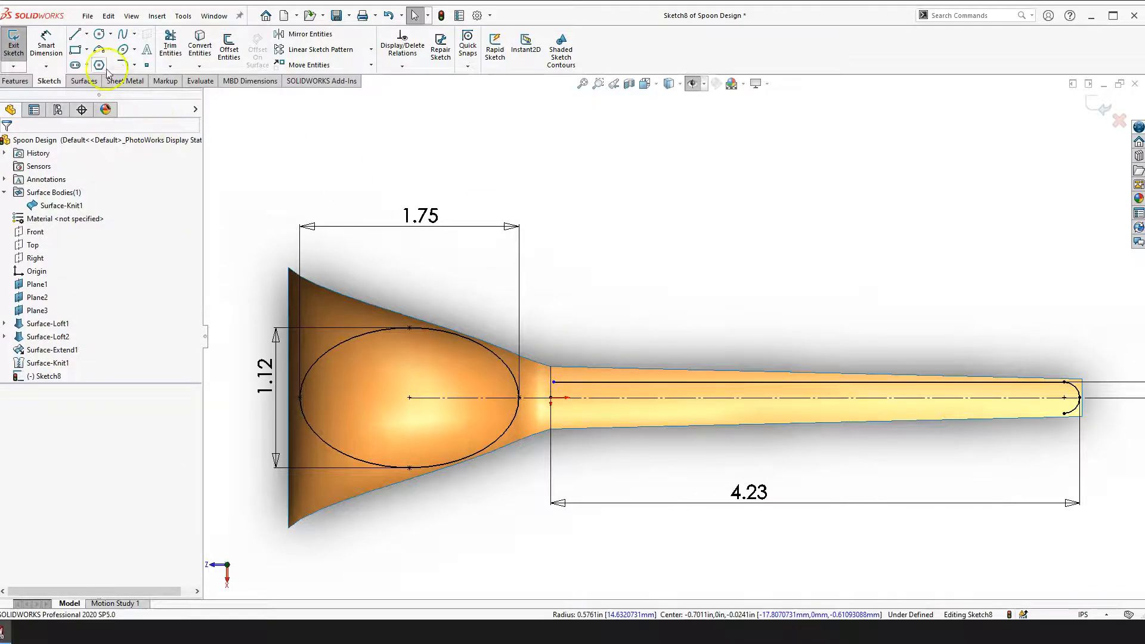
Sketch a 3 point arc with a radius of about 0.45 in from the upper handle line's endpoint to the bowl ellipse
click(101, 51)
scroll(573, 379, down, 3)
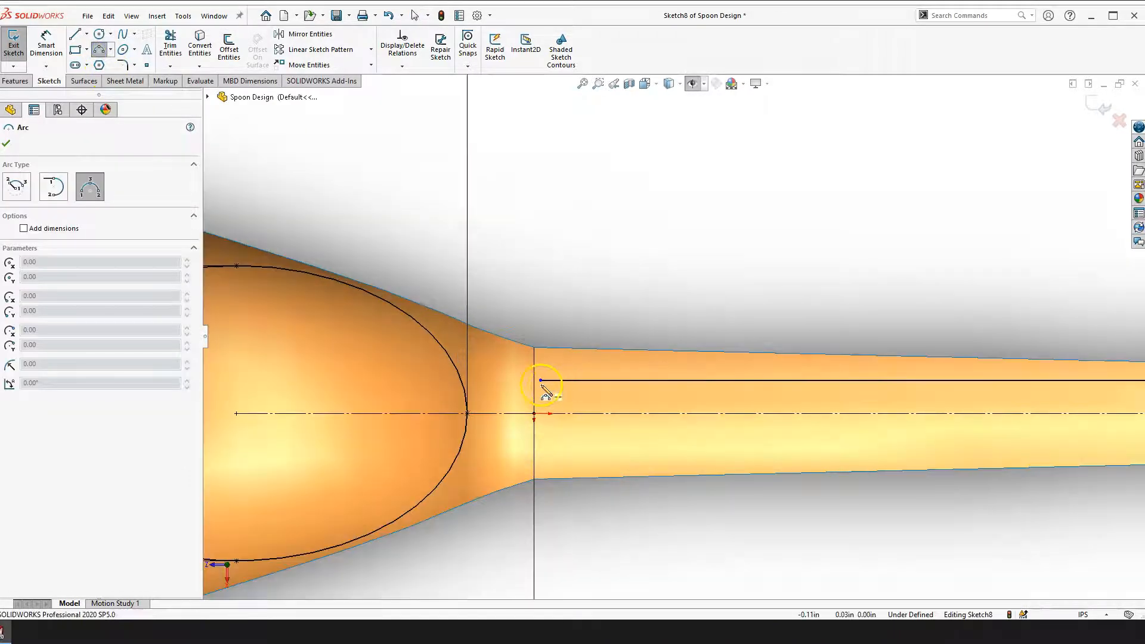
click(541, 379)
click(450, 356)
click(488, 377)
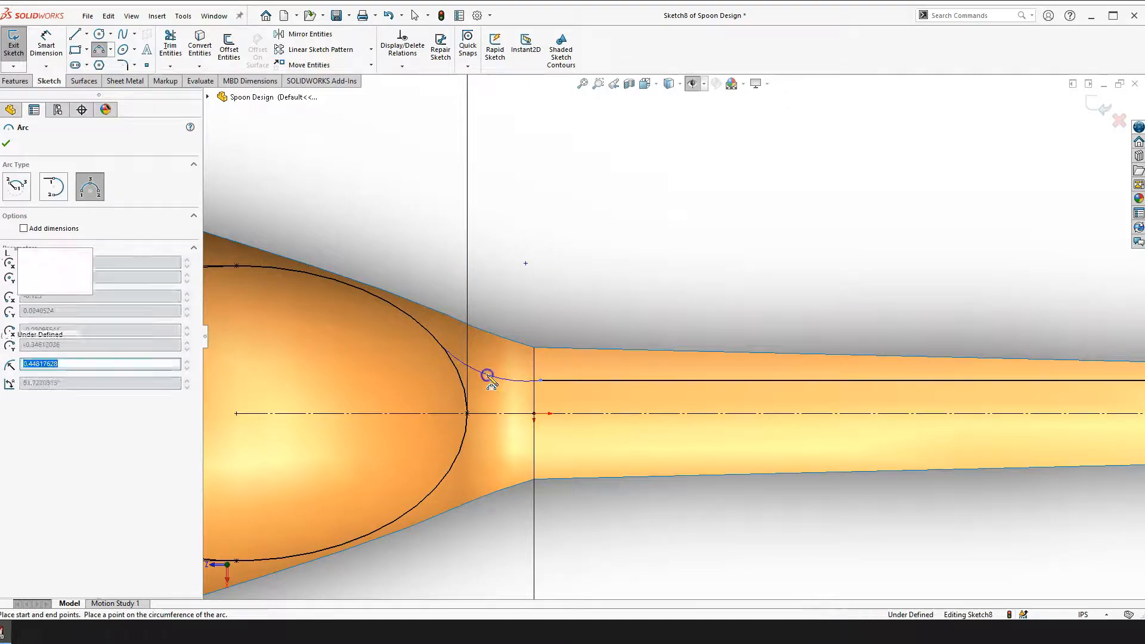
key(Escape)
Add a tangent relation between the new neck arc and the bowl ellipse
scroll(484, 354, down, 3)
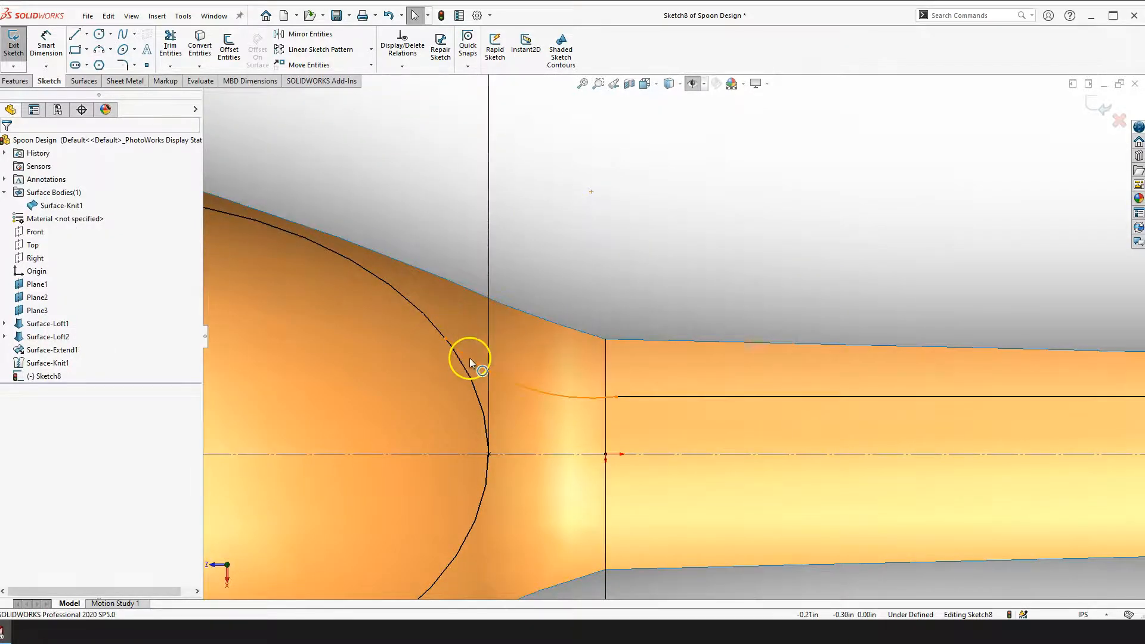
click(471, 359)
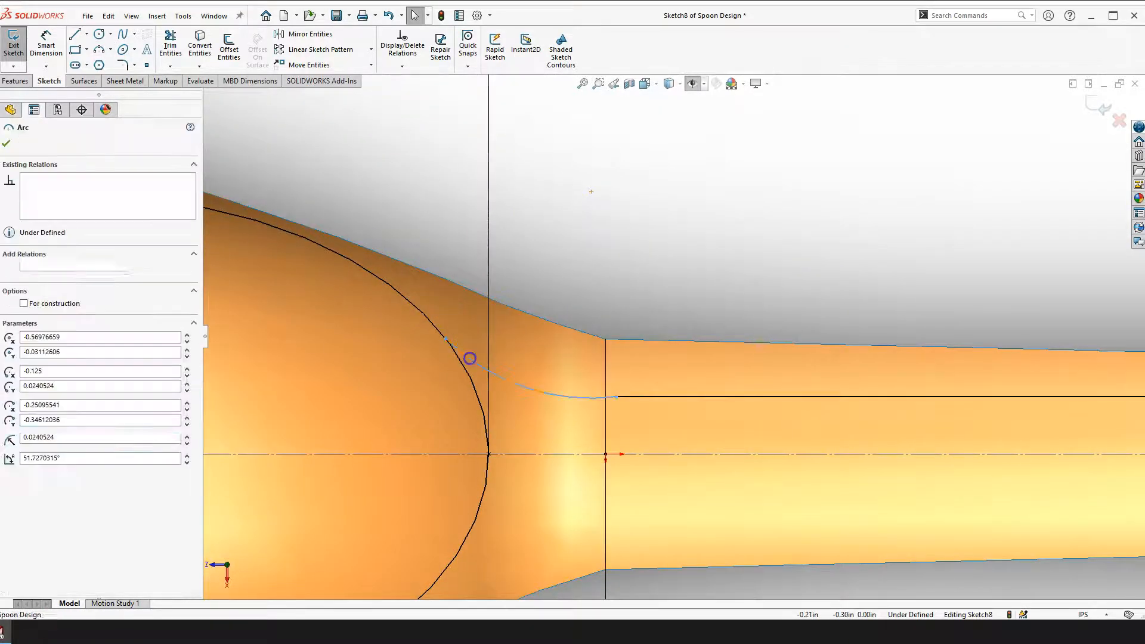
ctrl+click(428, 319)
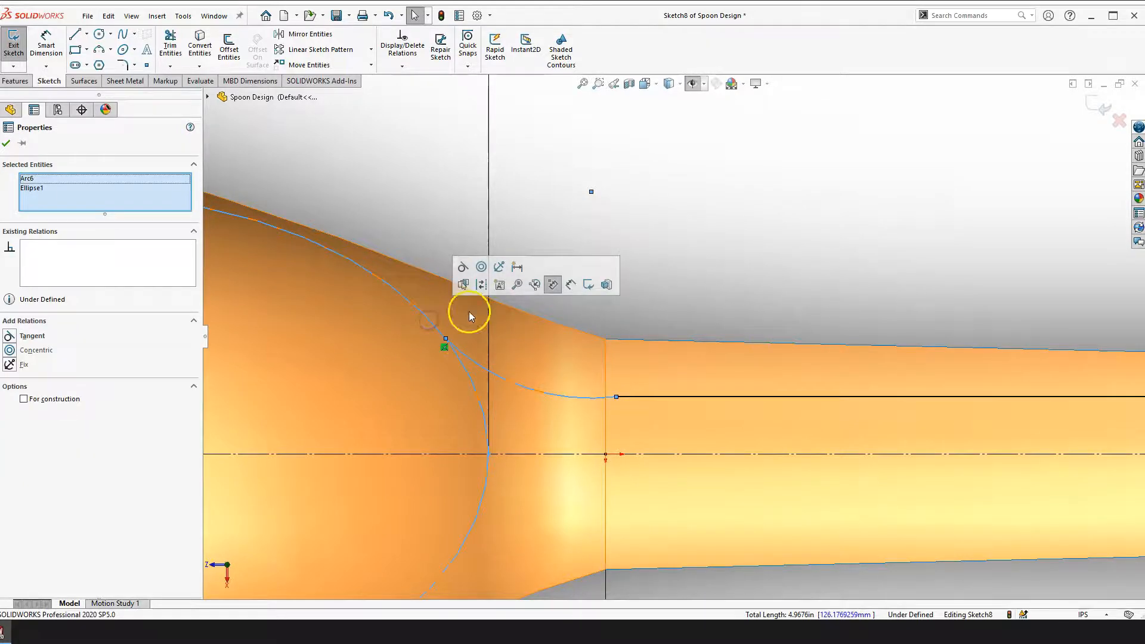
click(459, 268)
click(685, 272)
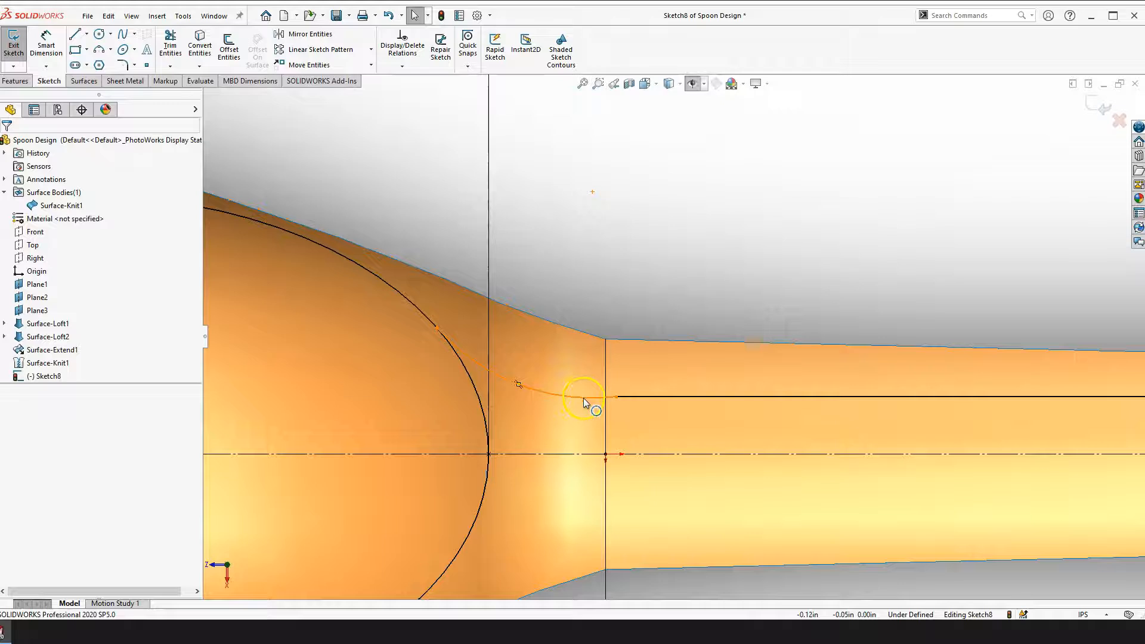
Add a tangent relation between the new neck arc and the upper handle line
click(584, 398)
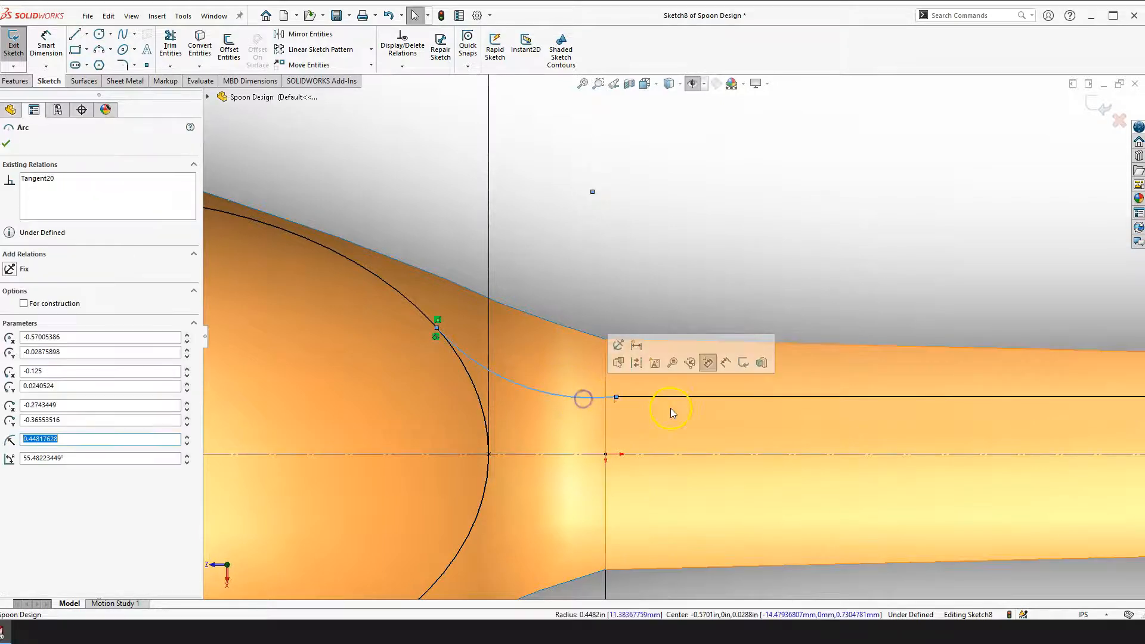
ctrl+click(643, 397)
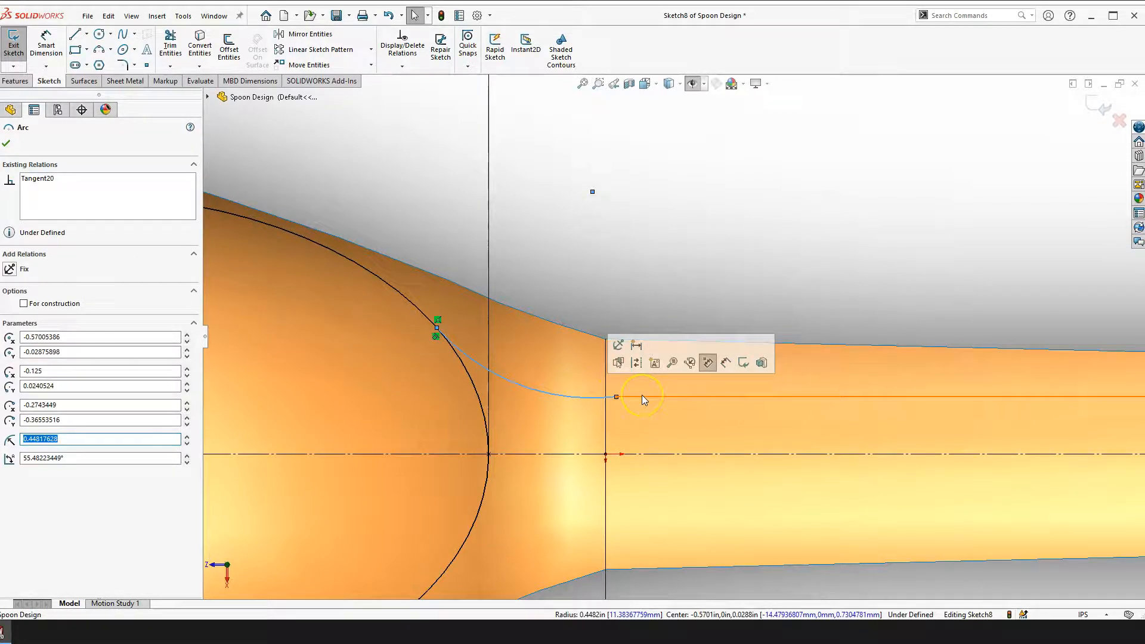
ctrl+click(644, 396)
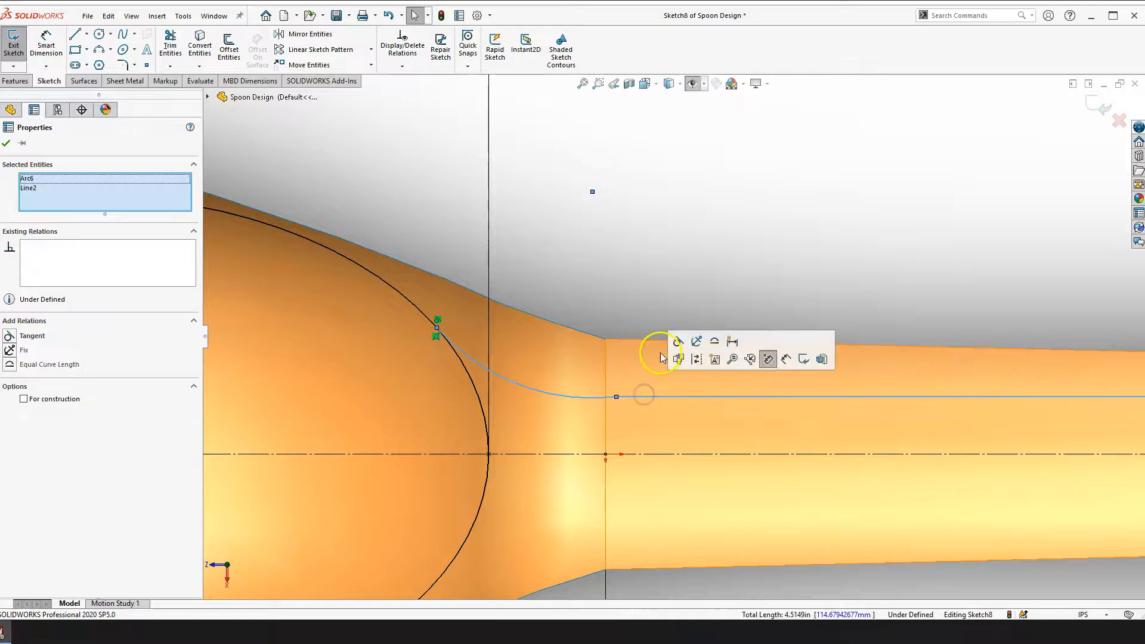
click(678, 341)
click(636, 273)
key(f)
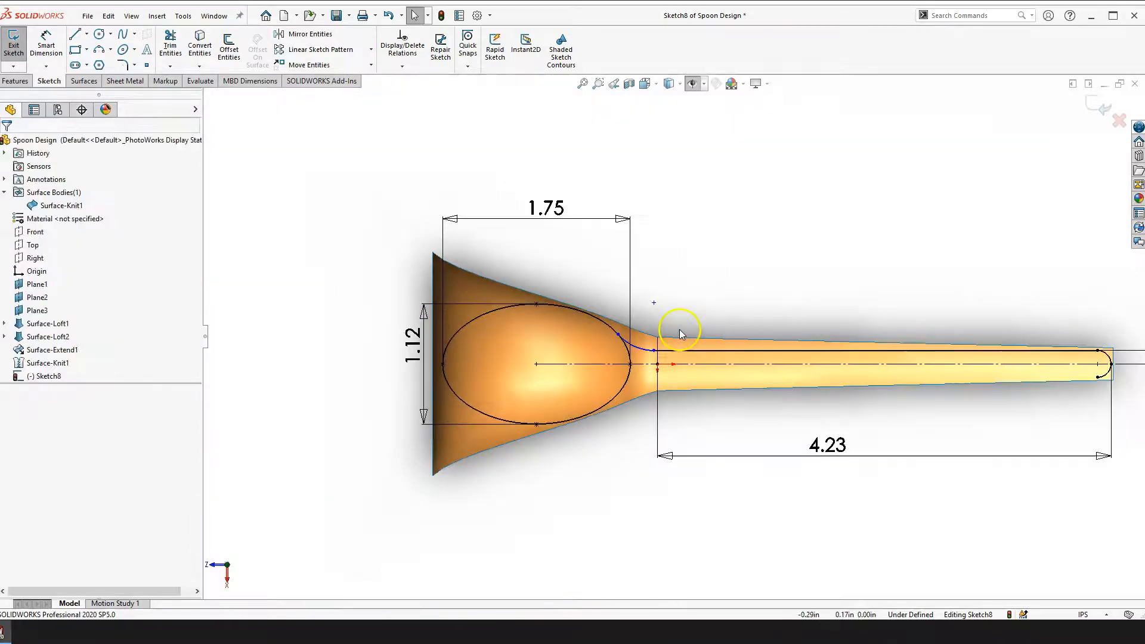
Dimension the neck arc's radius and set it to 0.5 in
scroll(700, 328, down, 2)
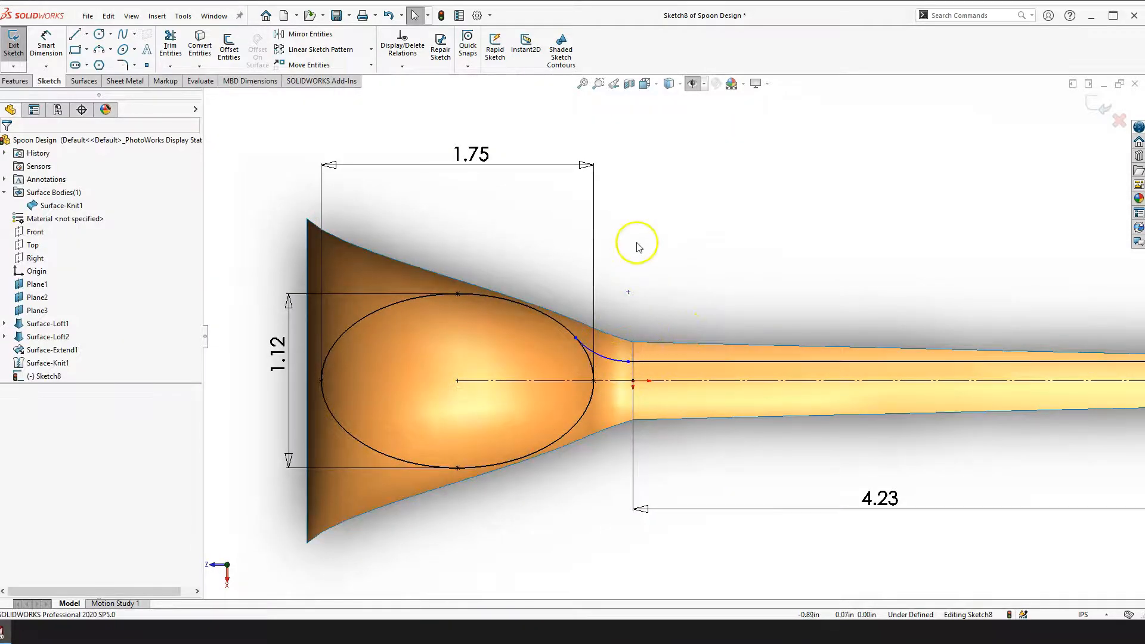
click(45, 48)
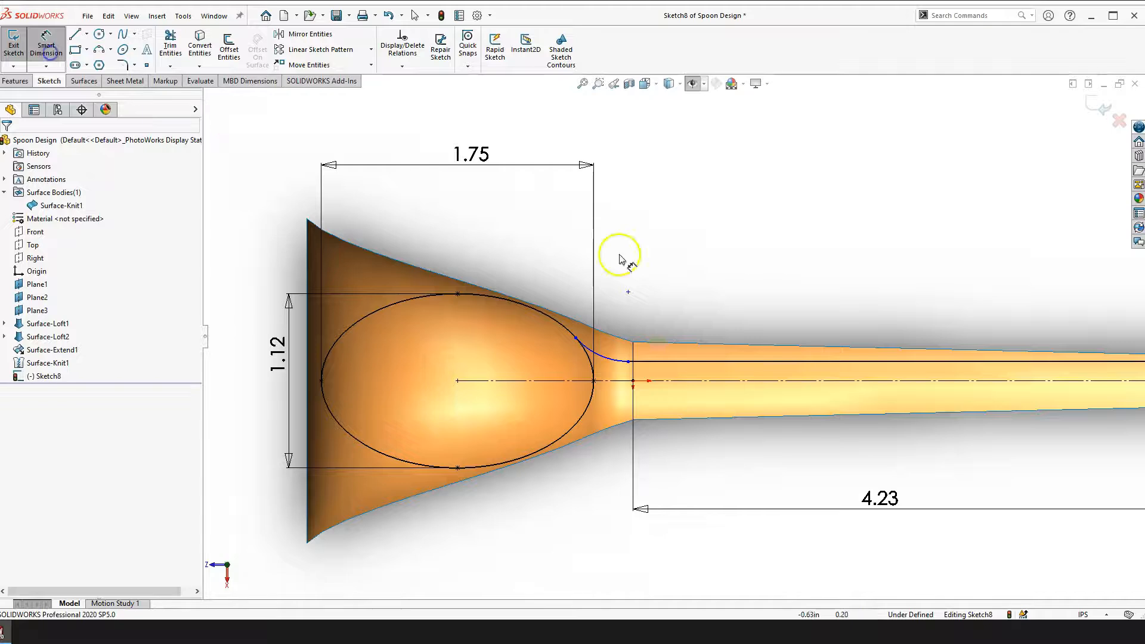
scroll(641, 337, down, 2)
click(590, 385)
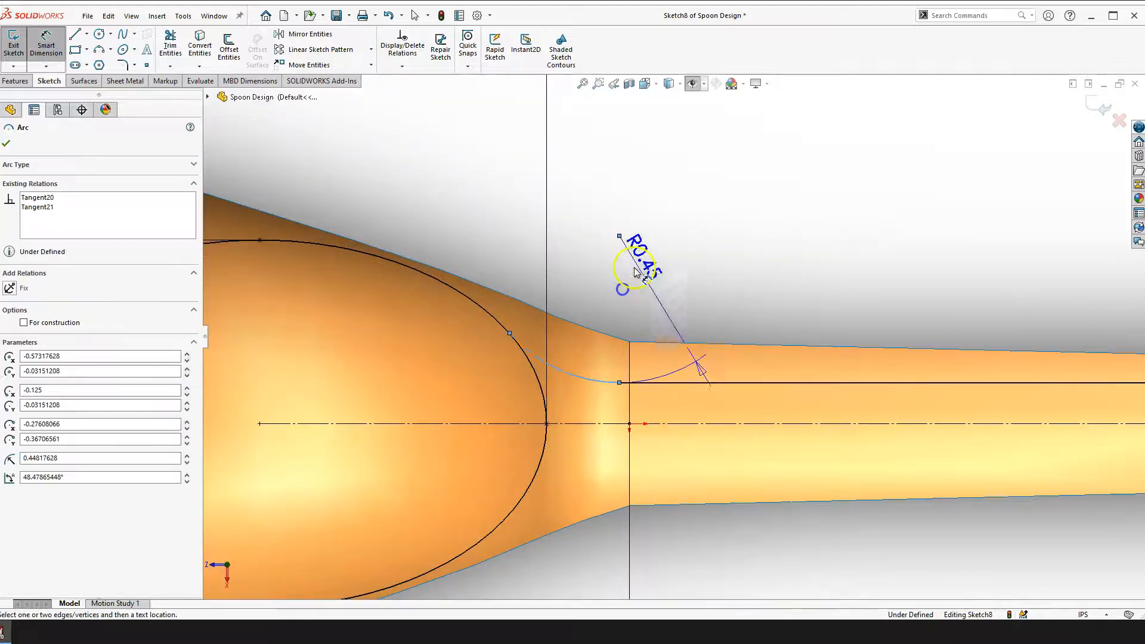
click(597, 290)
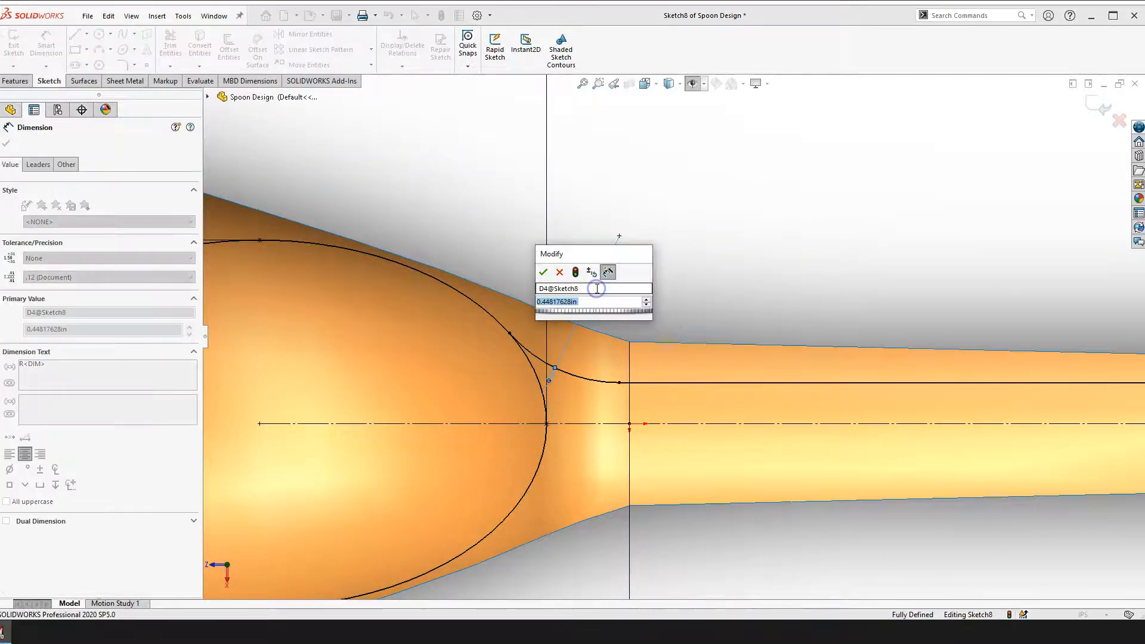
text(.5)
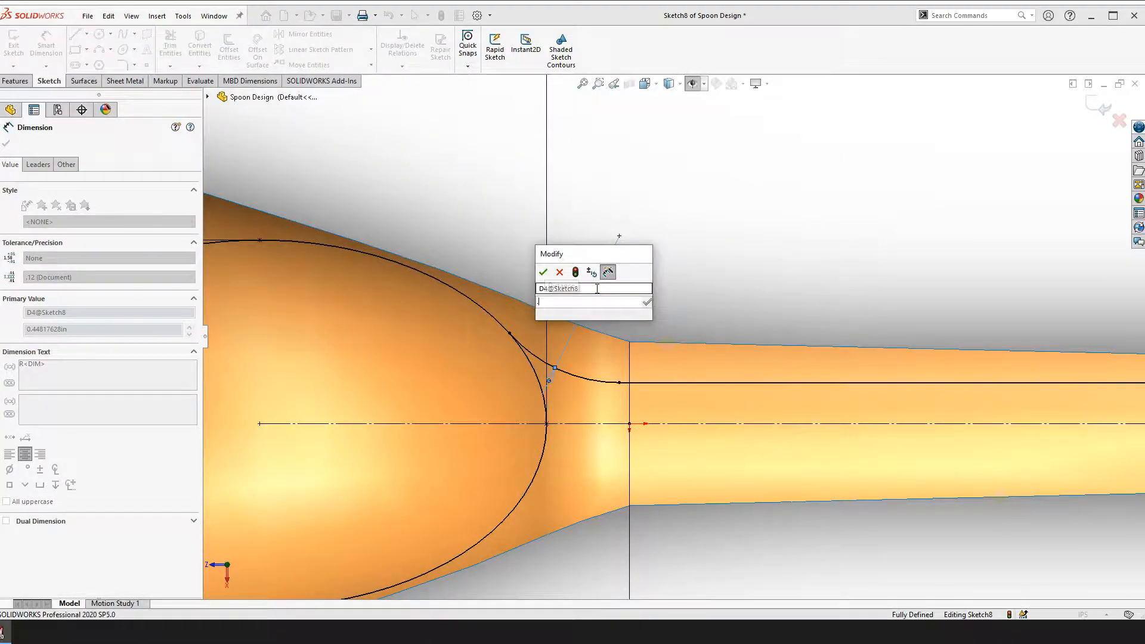
key(Return)
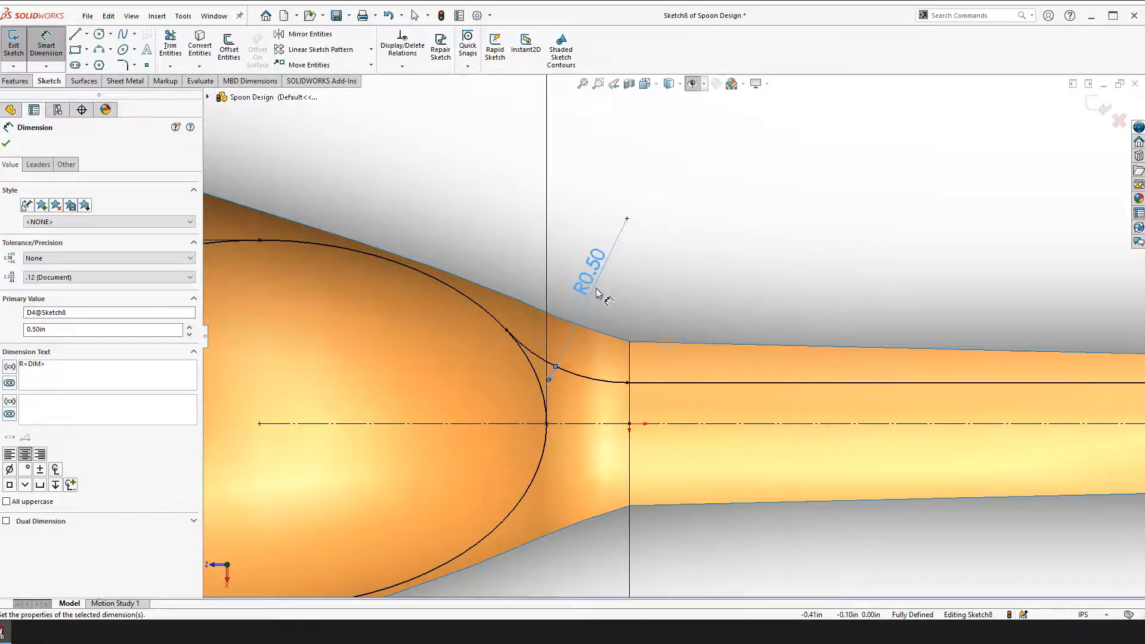
scroll(672, 337, up, 4)
key(Escape)
scroll(794, 292, up, 3)
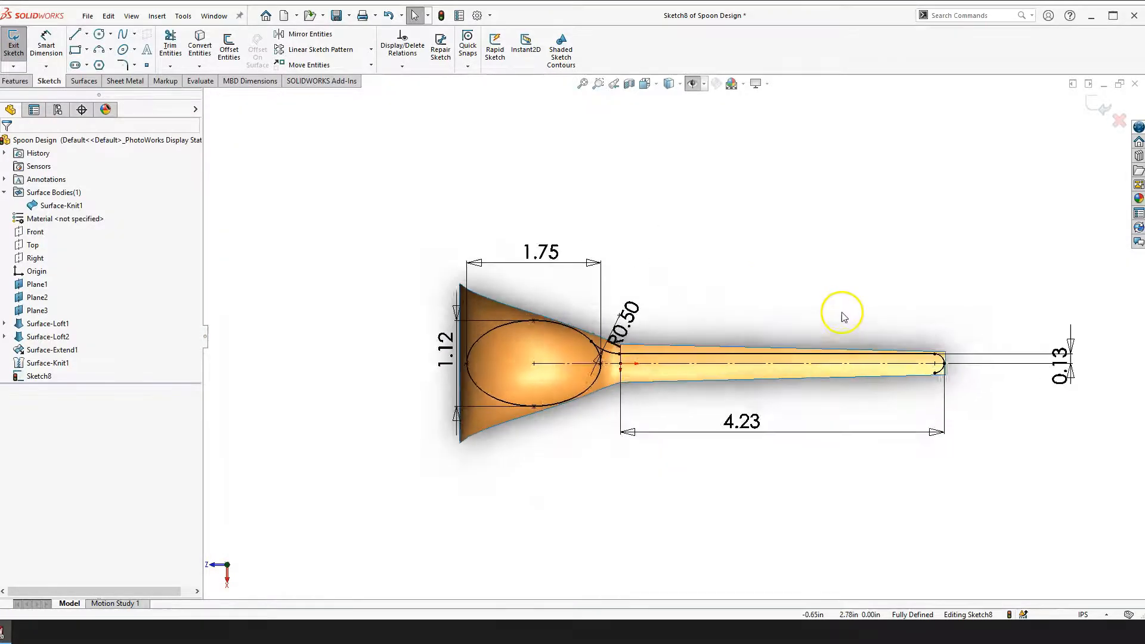
Mirror the neck arc and the upper handle line about the horizontal centerline, keeping the originals
scroll(847, 322, down, 3)
scroll(954, 376, down, 6)
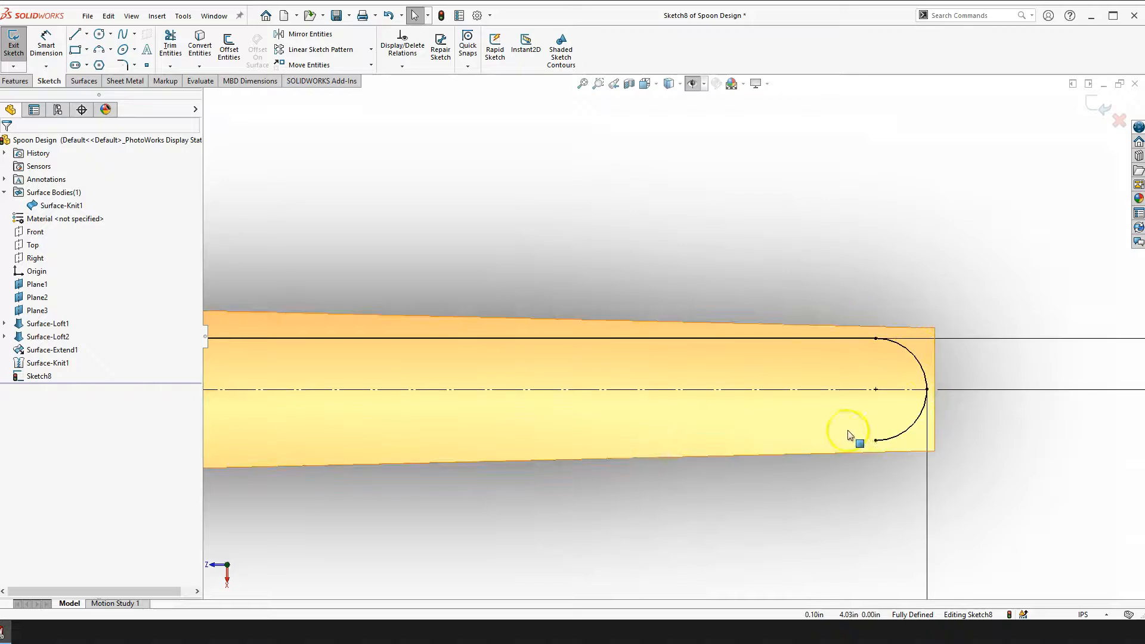
scroll(875, 361, up, 8)
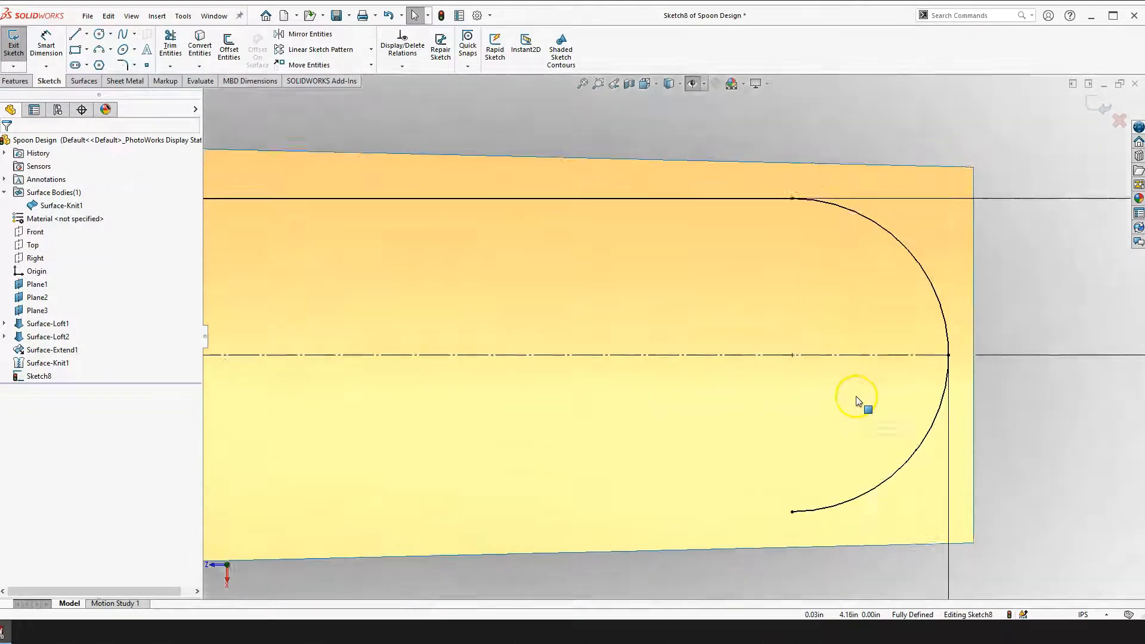
scroll(292, 348, down, 3)
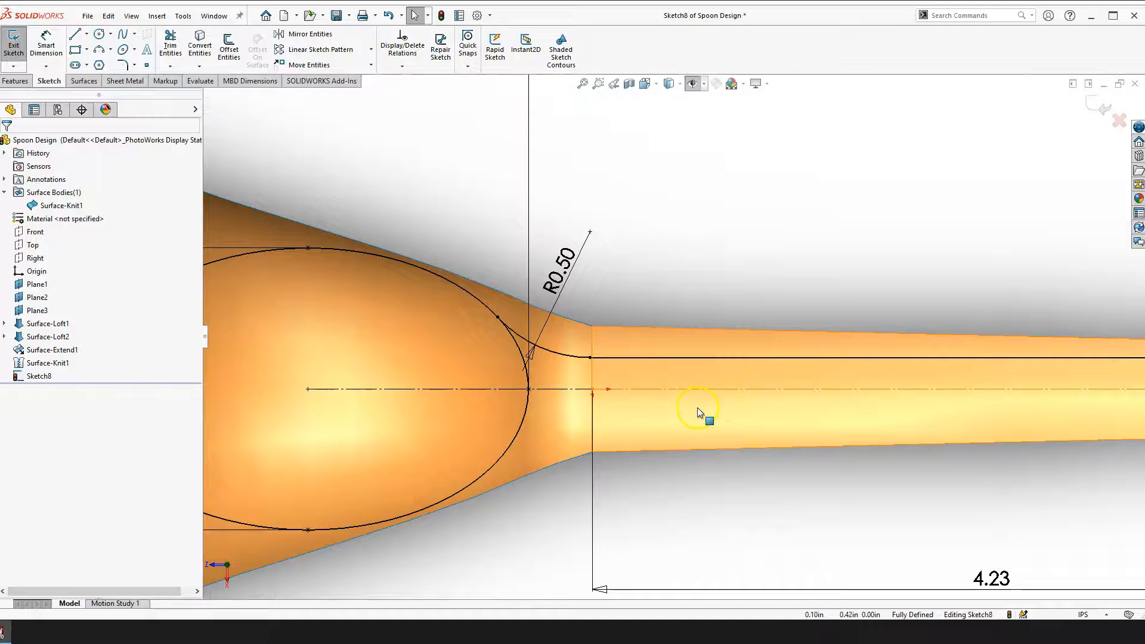
scroll(894, 358, up, 2)
scroll(805, 327, up, 3)
scroll(933, 370, down, 4)
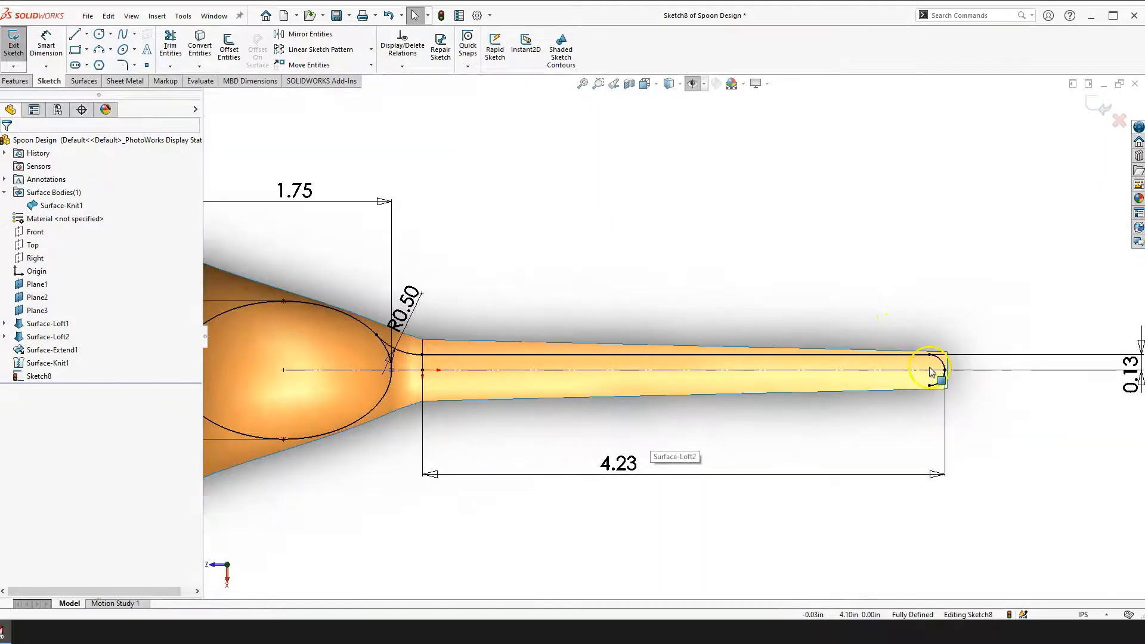
click(301, 34)
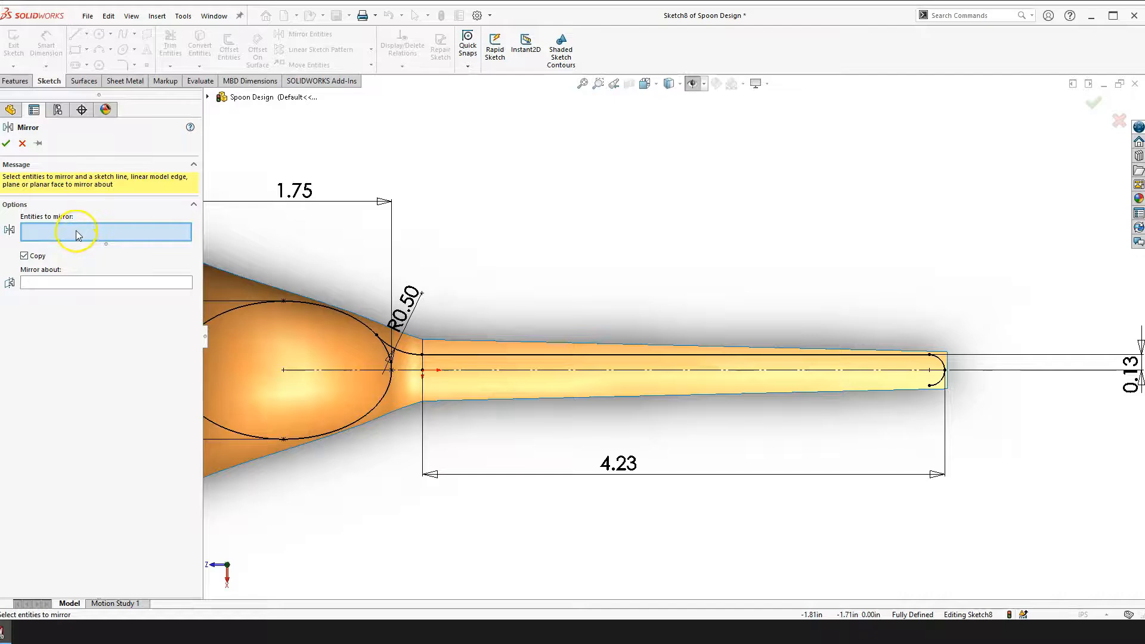
scroll(498, 358, down, 1)
scroll(614, 346, up, 2)
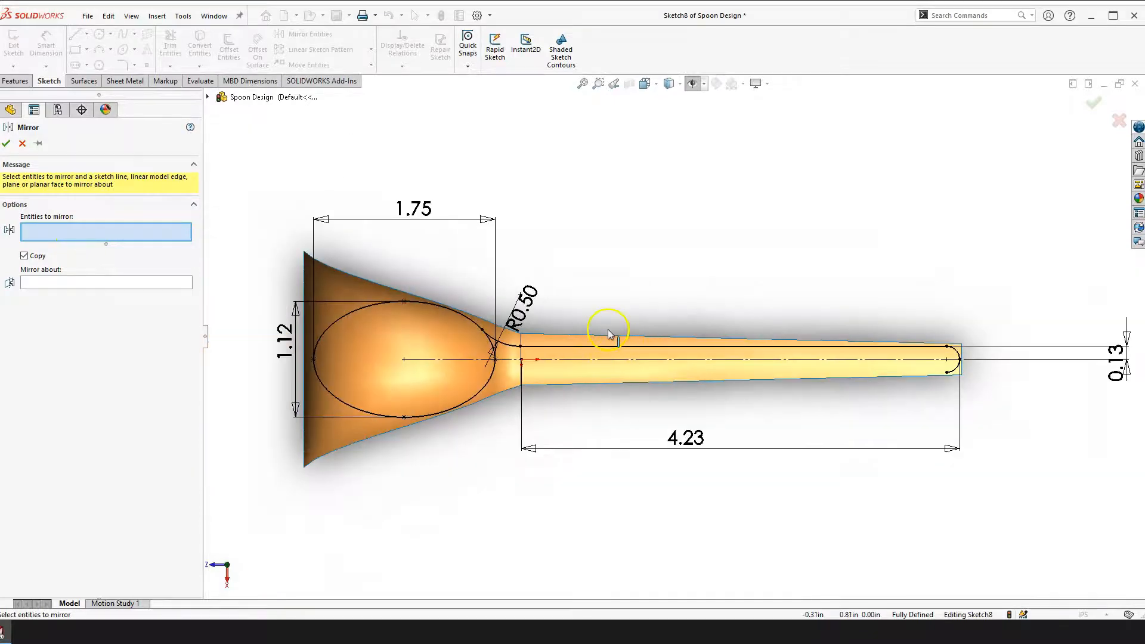
scroll(508, 333, down, 3)
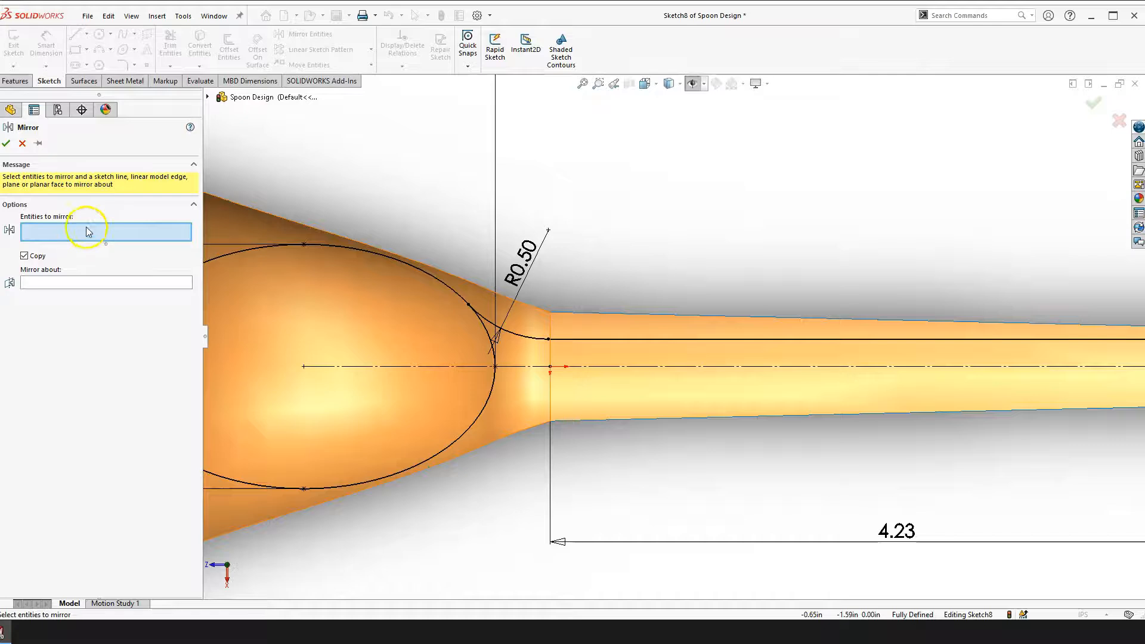
click(518, 339)
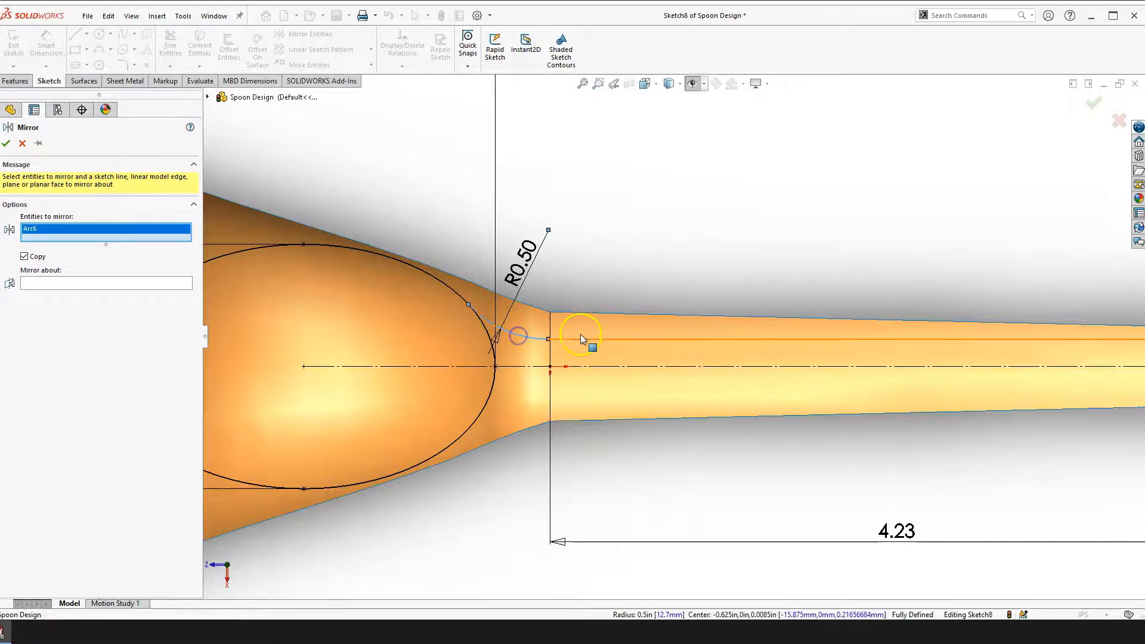
click(581, 339)
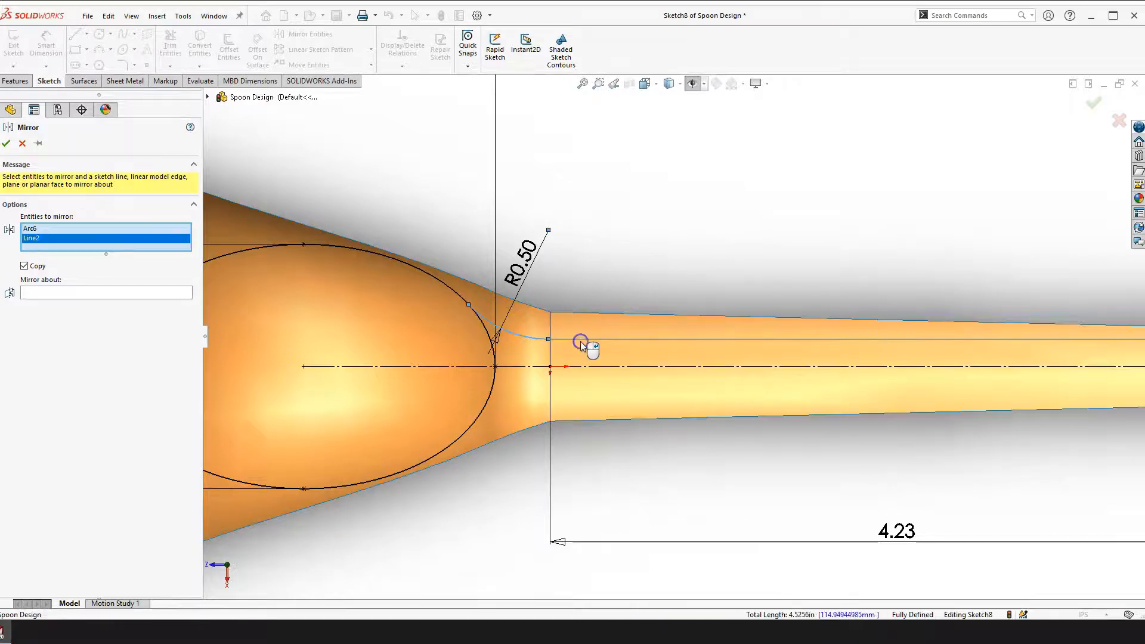
click(76, 293)
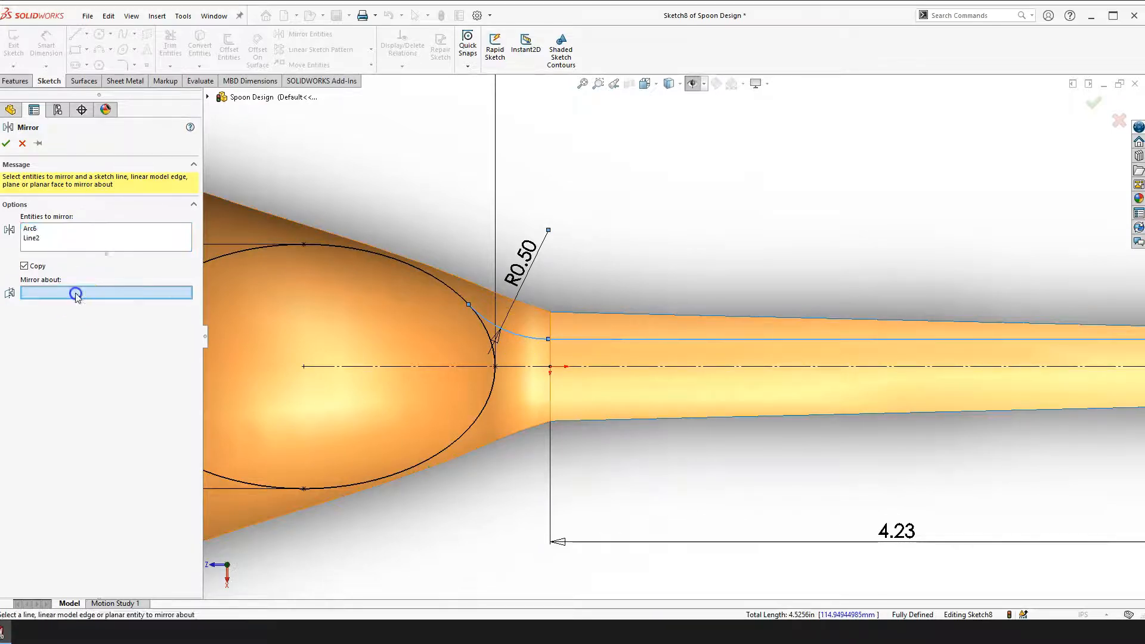
click(602, 366)
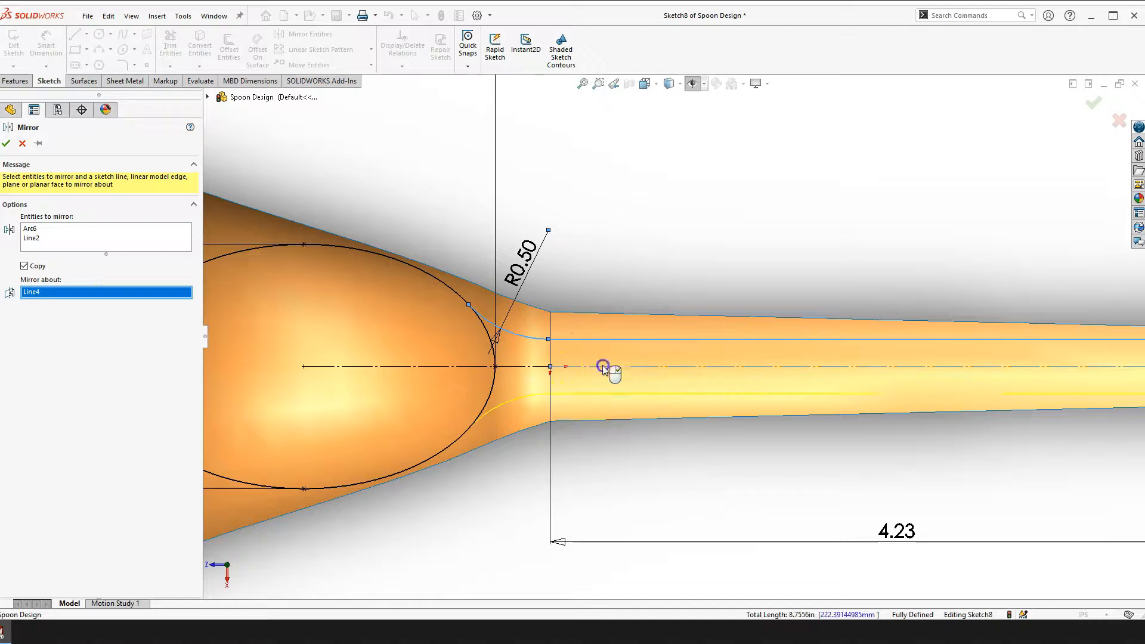
click(5, 143)
Examine the mirrored outline where it meets the handle's rounded end and the bowl ellipse
scroll(677, 435, up, 5)
scroll(877, 363, down, 3)
scroll(765, 309, down, 4)
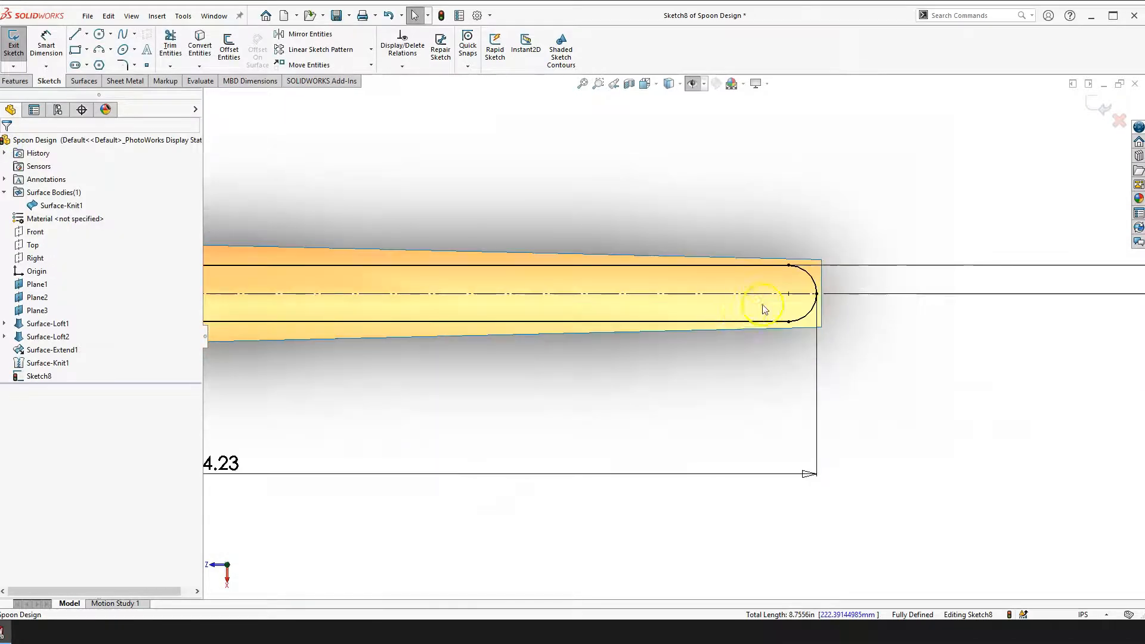
scroll(764, 309, down, 6)
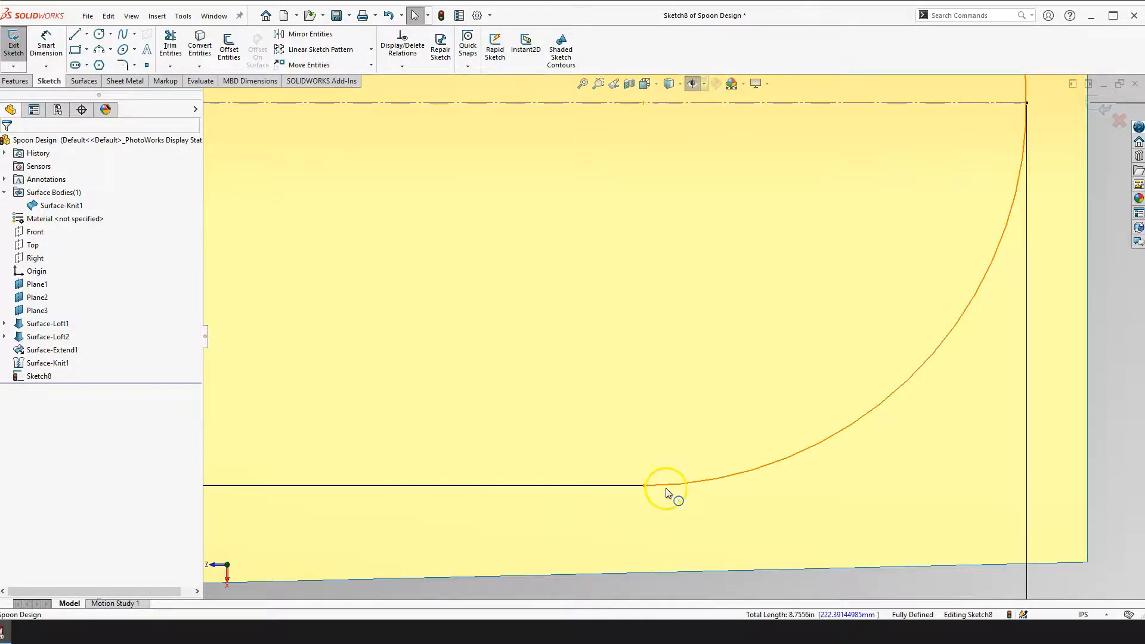
scroll(654, 459, up, 5)
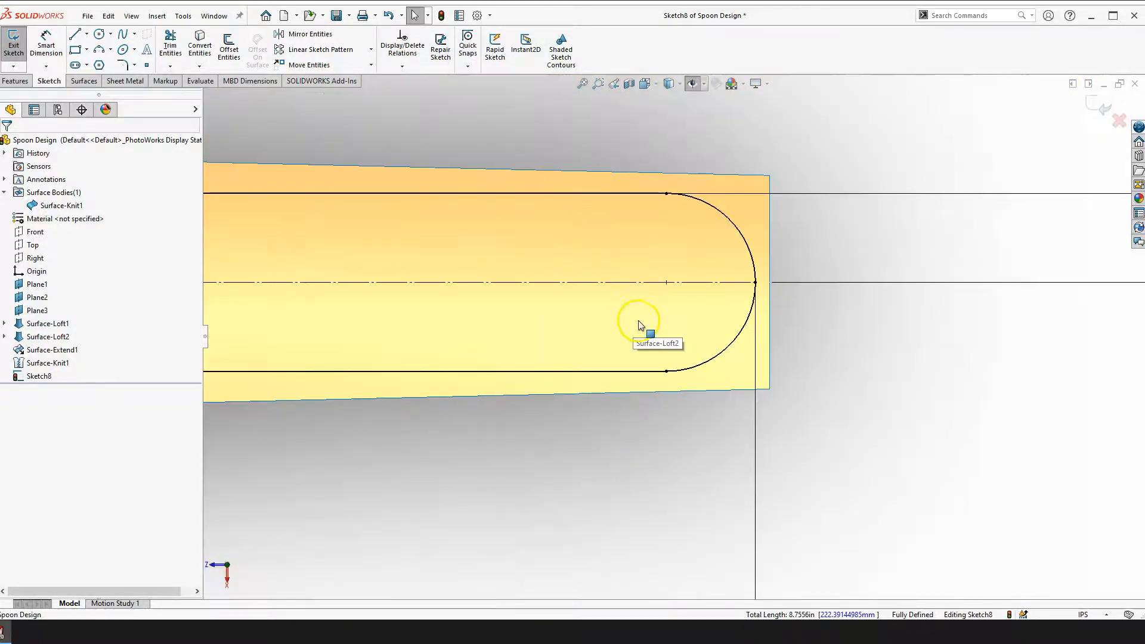
scroll(637, 461, up, 9)
scroll(333, 336, up, 4)
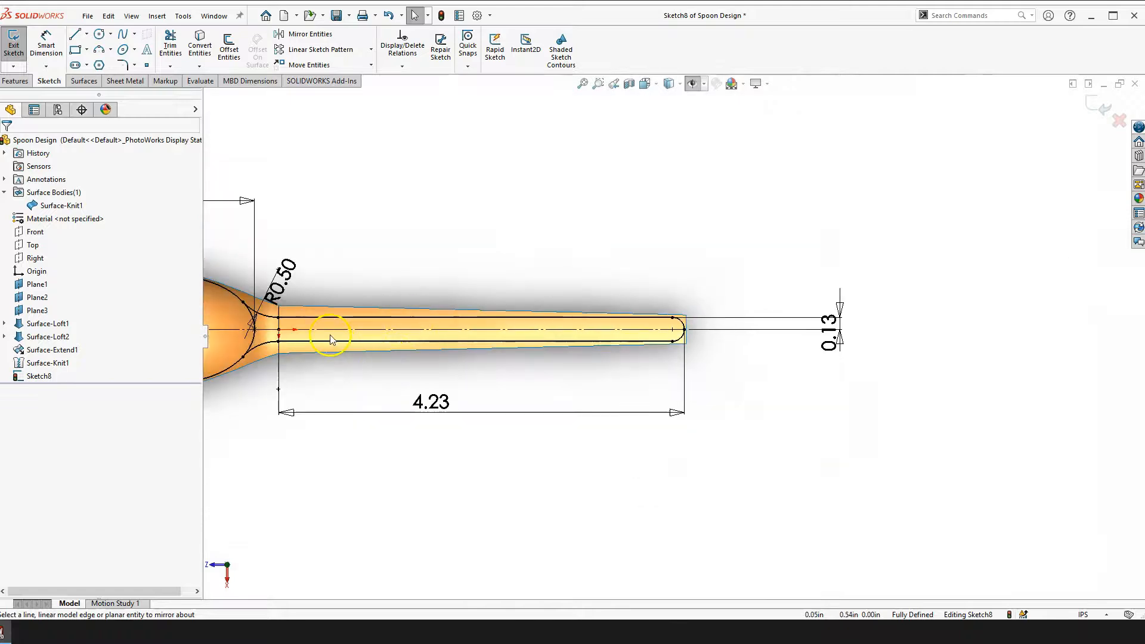
scroll(342, 334, down, 5)
scroll(583, 402, up, 2)
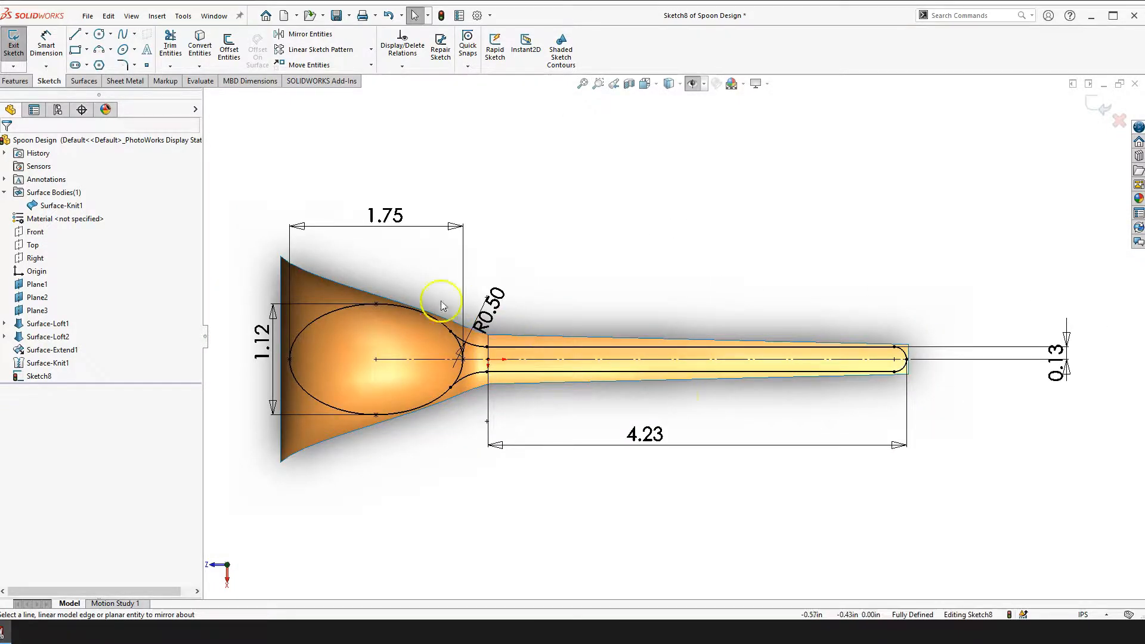
scroll(381, 239, down, 4)
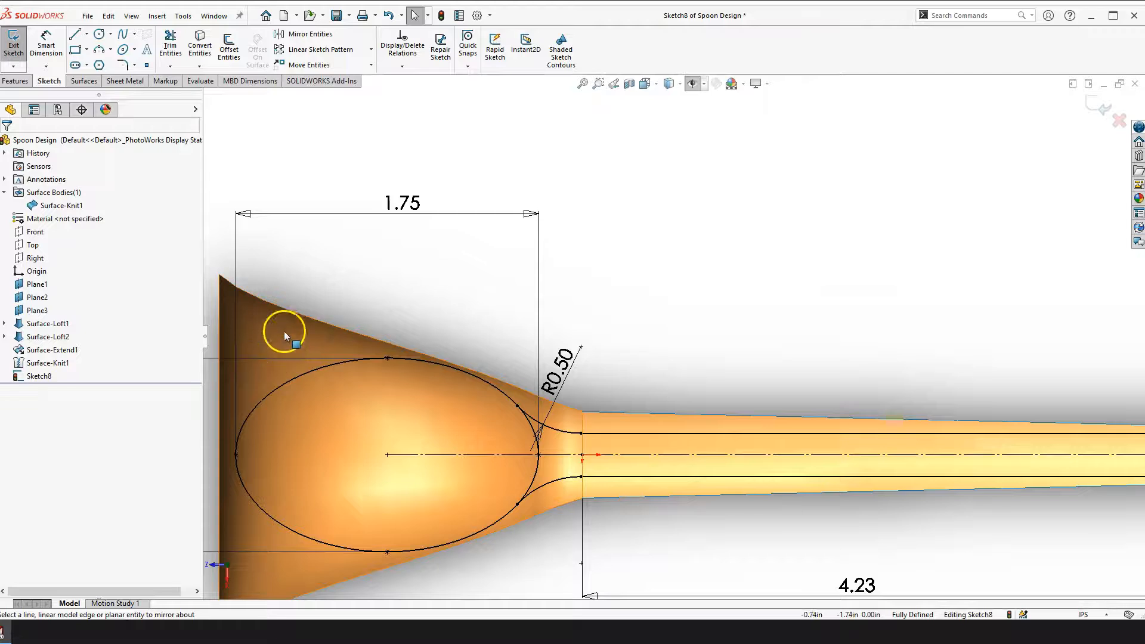
scroll(634, 316, up, 4)
Check from several angles how the outline sketch sits above the knitted spoon surface
right_drag(731, 267, 793, 312)
middle_drag(678, 358, 582, 250)
scroll(421, 395, down, 2)
middle_drag(421, 394, 467, 344)
mouse_move(542, 470)
middle_down()
mouse_move(521, 414)
mouse_move(550, 479)
middle_up()
scroll(631, 488, up, 4)
middle_drag(703, 341, 706, 344)
scroll(787, 284, down, 2)
middle_drag(688, 299, 687, 243)
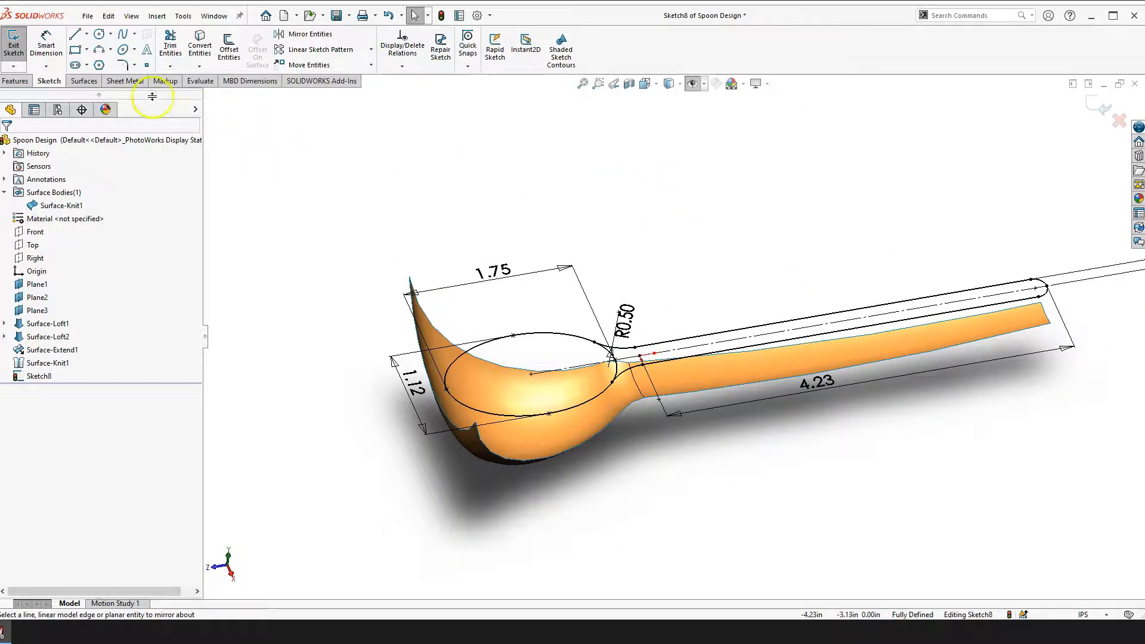
Trim the knitted surface with Sketch8 as the trim tool, removing the portion outside the spoon outline
click(88, 84)
click(436, 50)
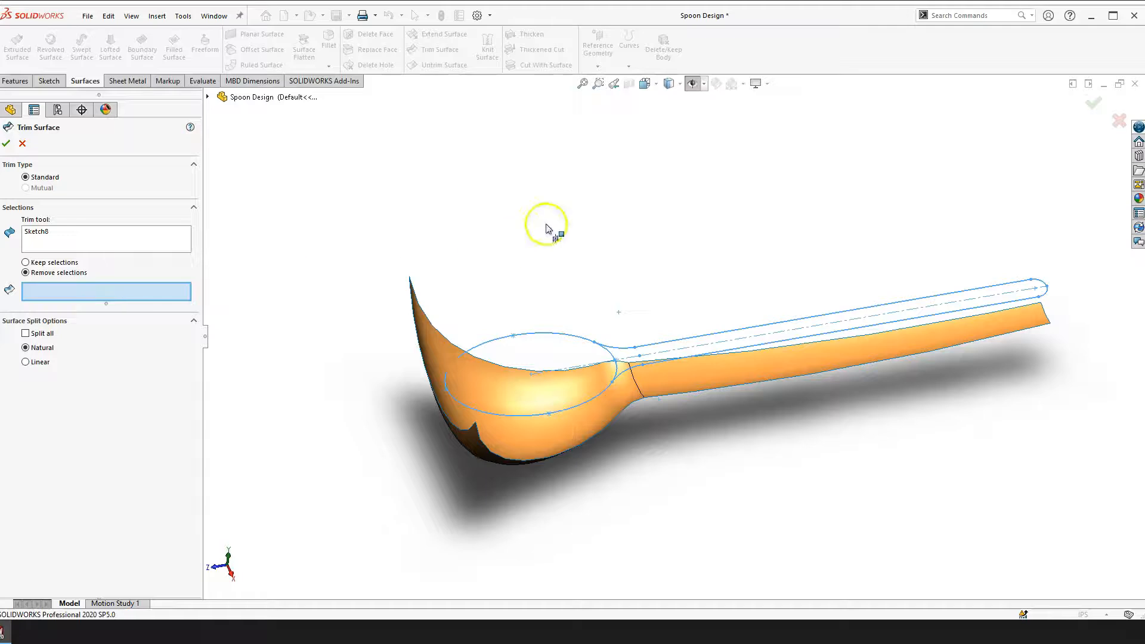
key(space)
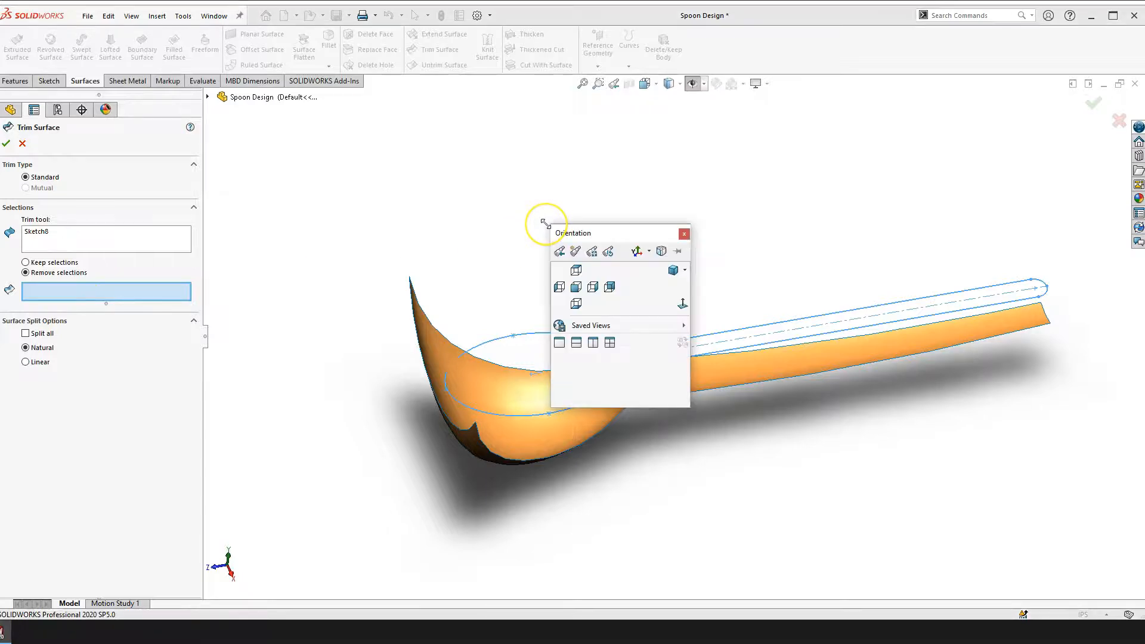
click(576, 271)
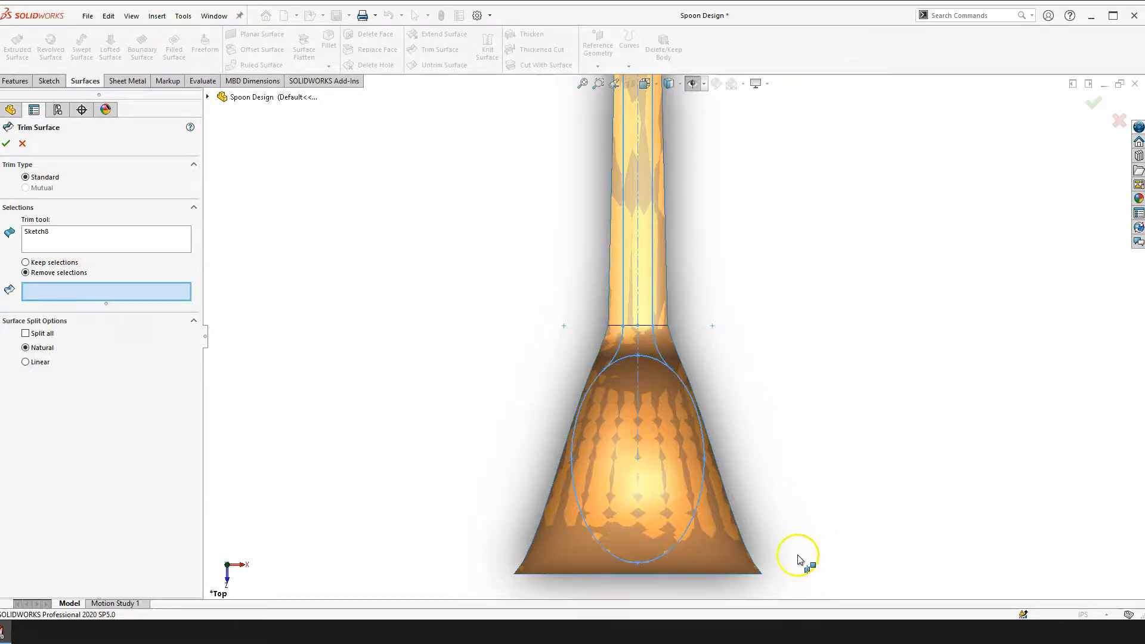
click(725, 546)
scroll(799, 299, up, 3)
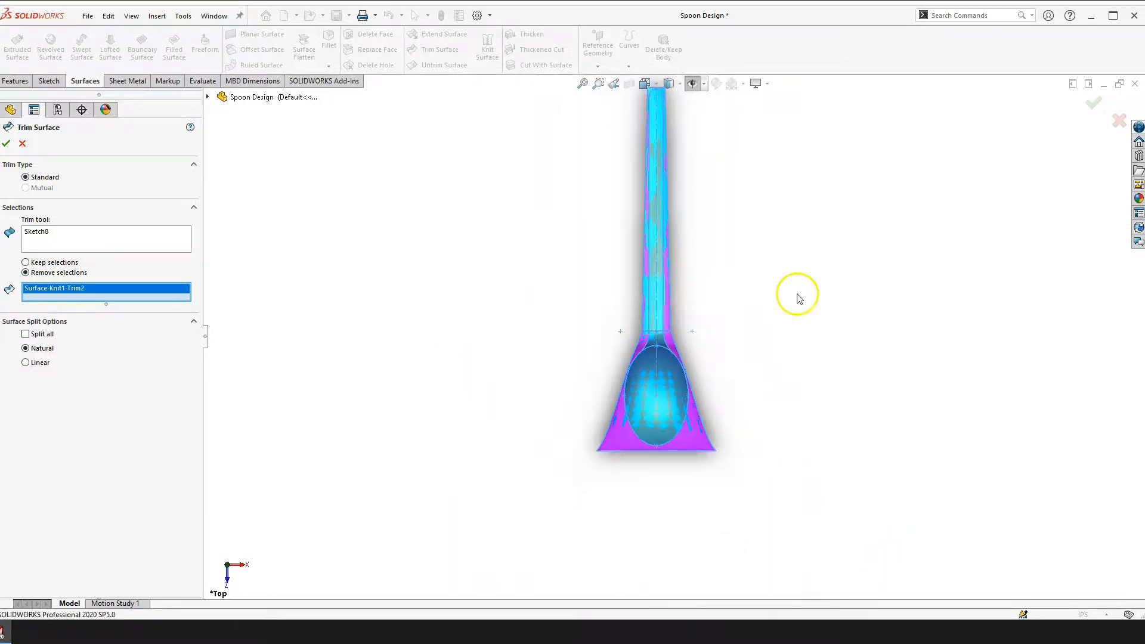
scroll(647, 232, down, 6)
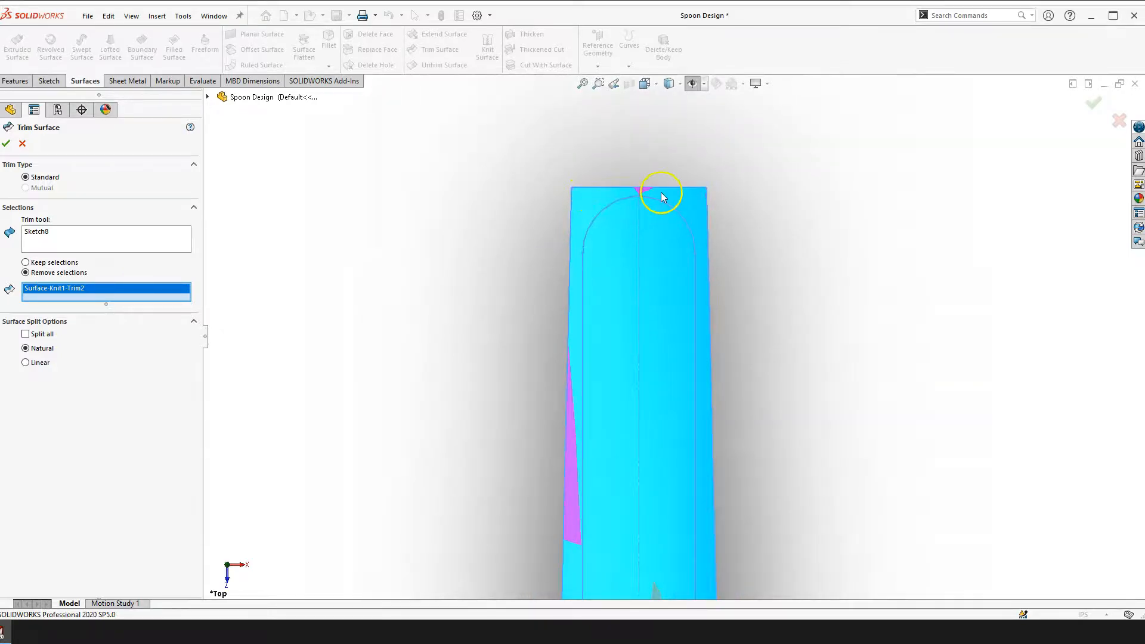
scroll(690, 305, up, 8)
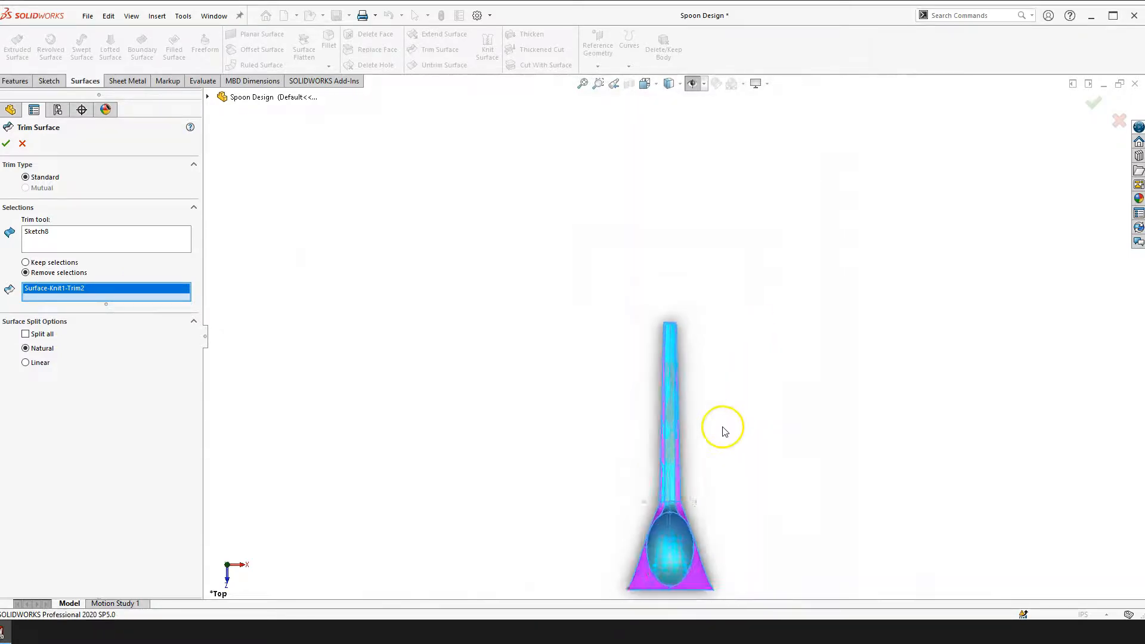
scroll(708, 513, down, 2)
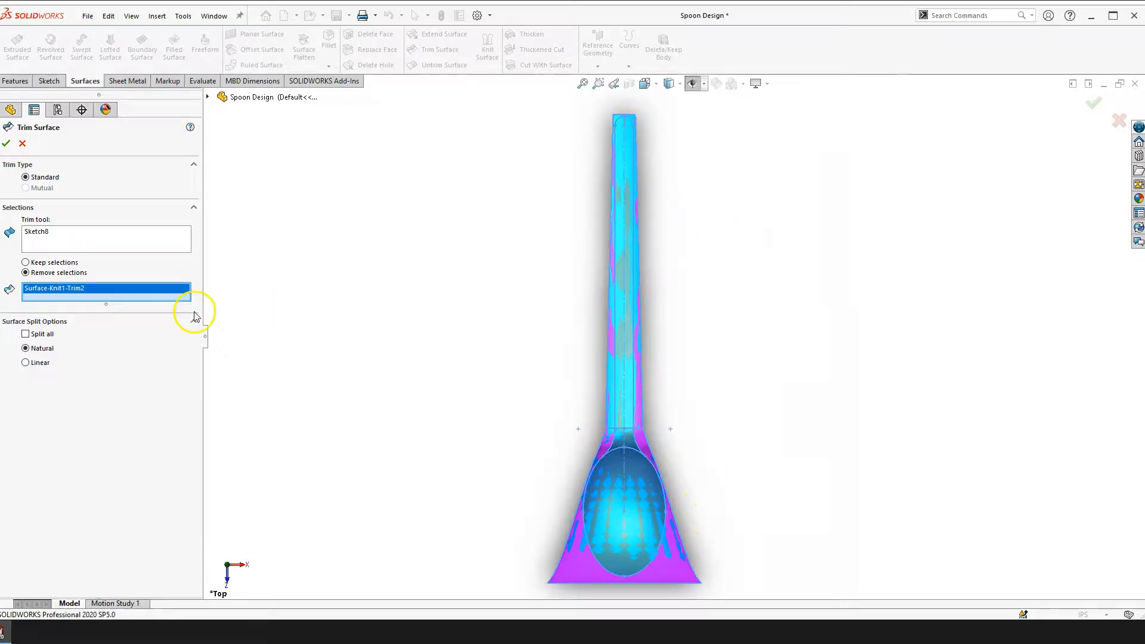
click(9, 144)
scroll(748, 380, up, 1)
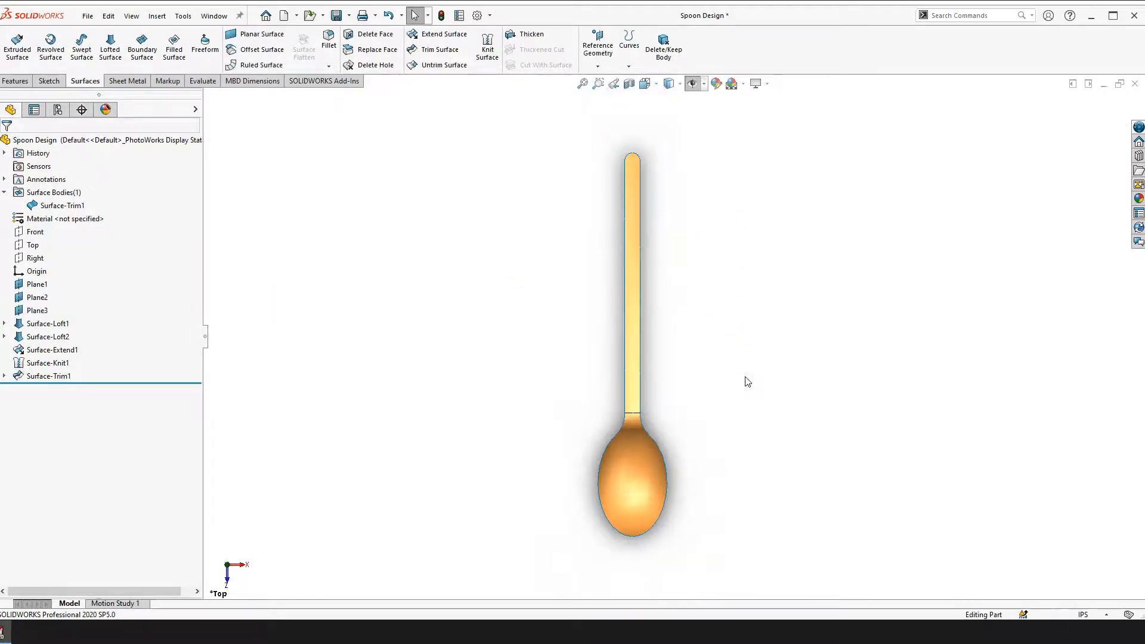
Examine the trimmed spoon from the side and compare the bowl with Sketch4, the profile sketch of Surface-Loft1
right_drag(696, 343, 700, 412)
drag(698, 438, 499, 299)
key(Escape)
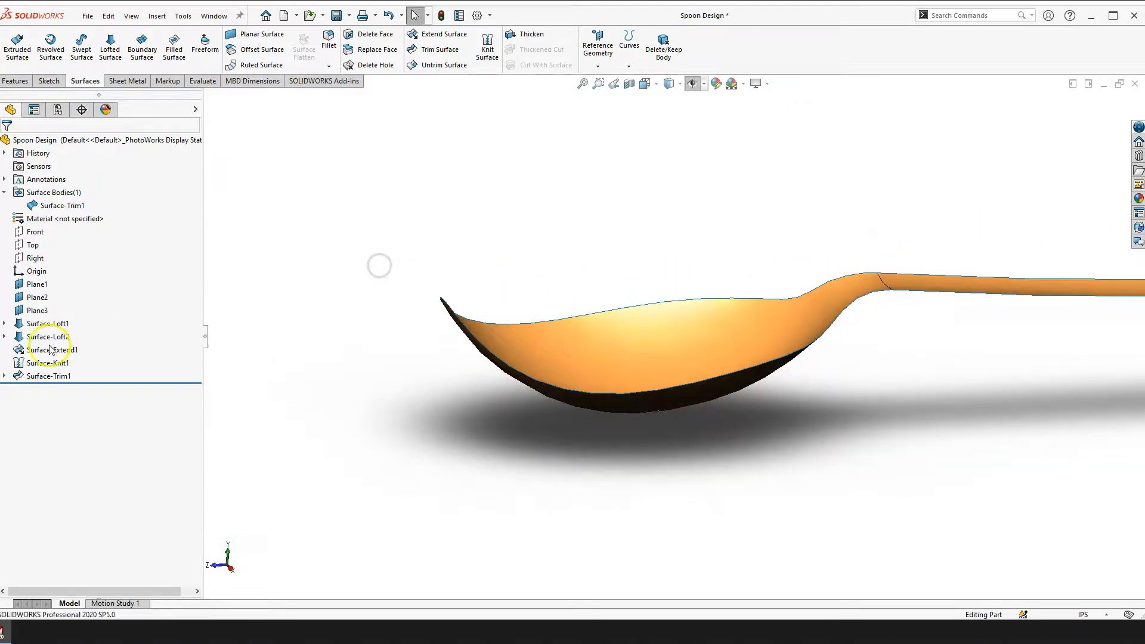
click(48, 323)
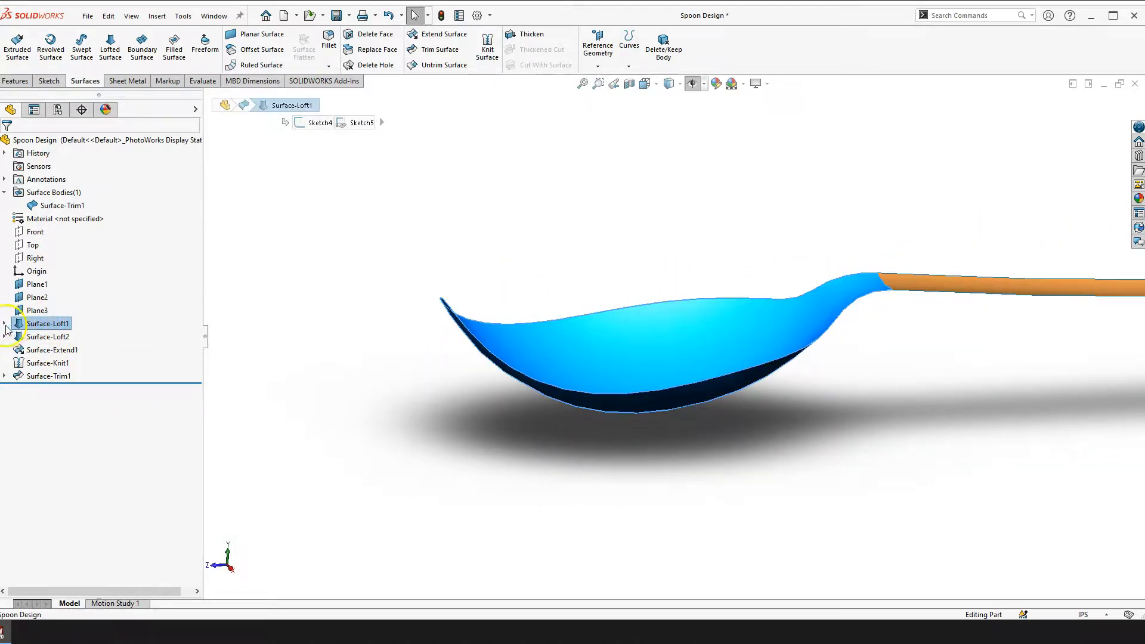
click(5, 324)
click(52, 337)
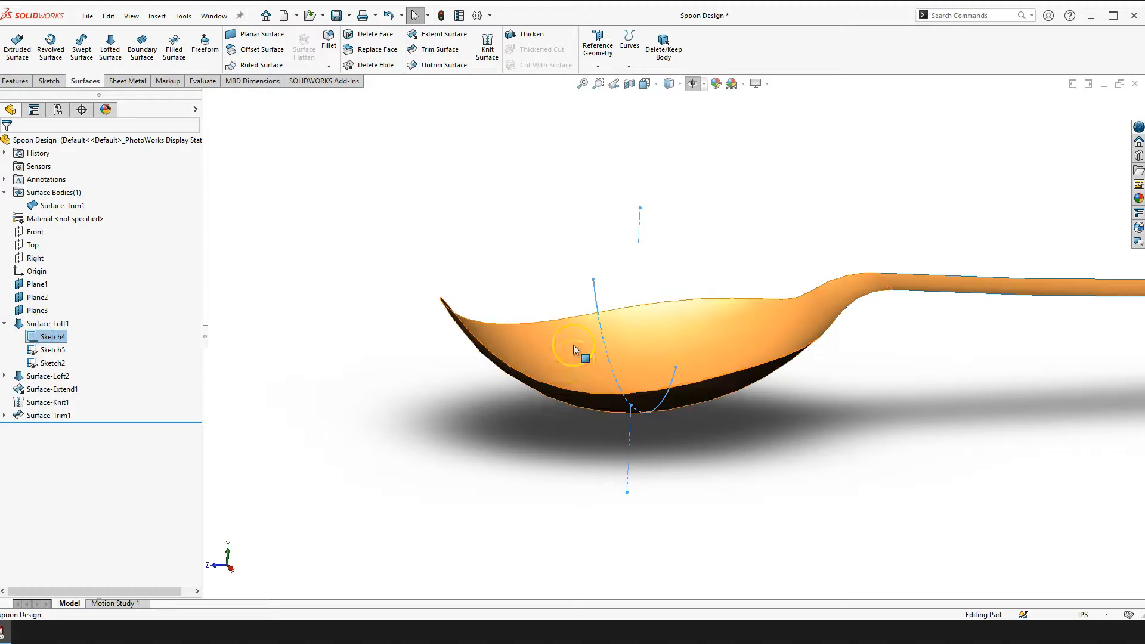
scroll(603, 290, down, 2)
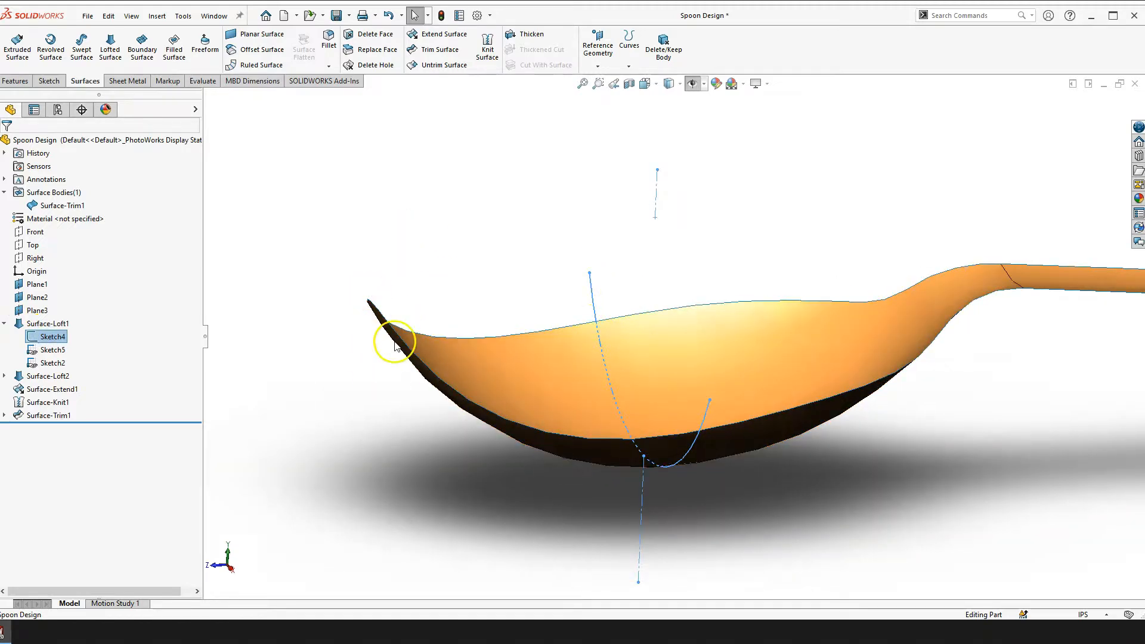
scroll(378, 431, up, 3)
click(409, 419)
mouse_move(411, 458)
middle_down()
mouse_move(557, 350)
mouse_move(517, 348)
middle_up()
scroll(644, 328, up, 3)
middle_drag(644, 327, 594, 315)
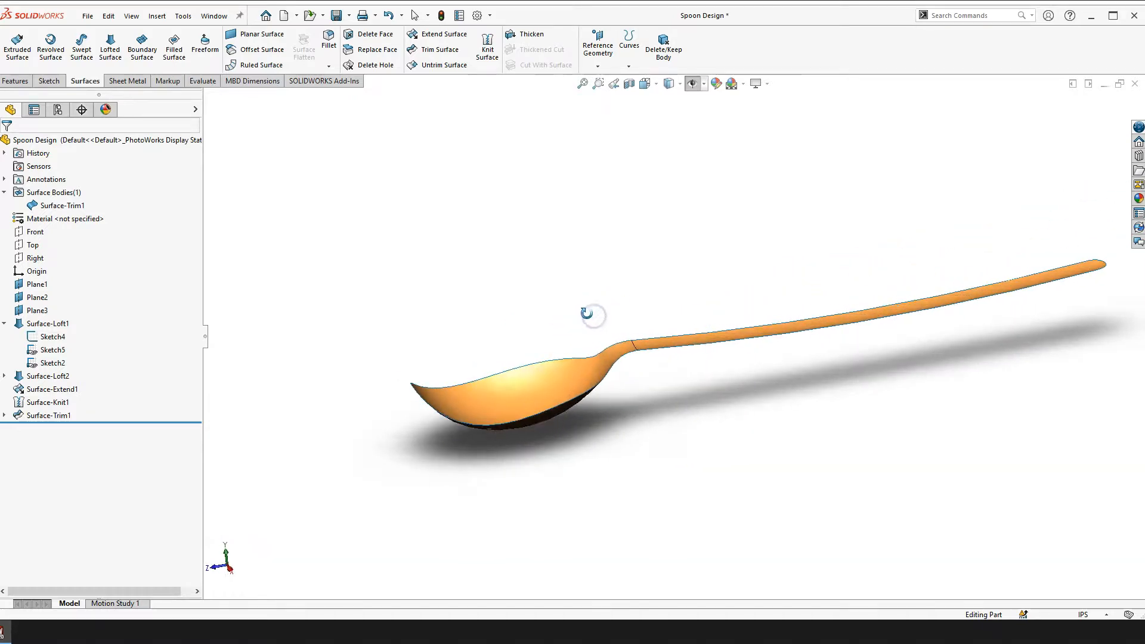
key(space)
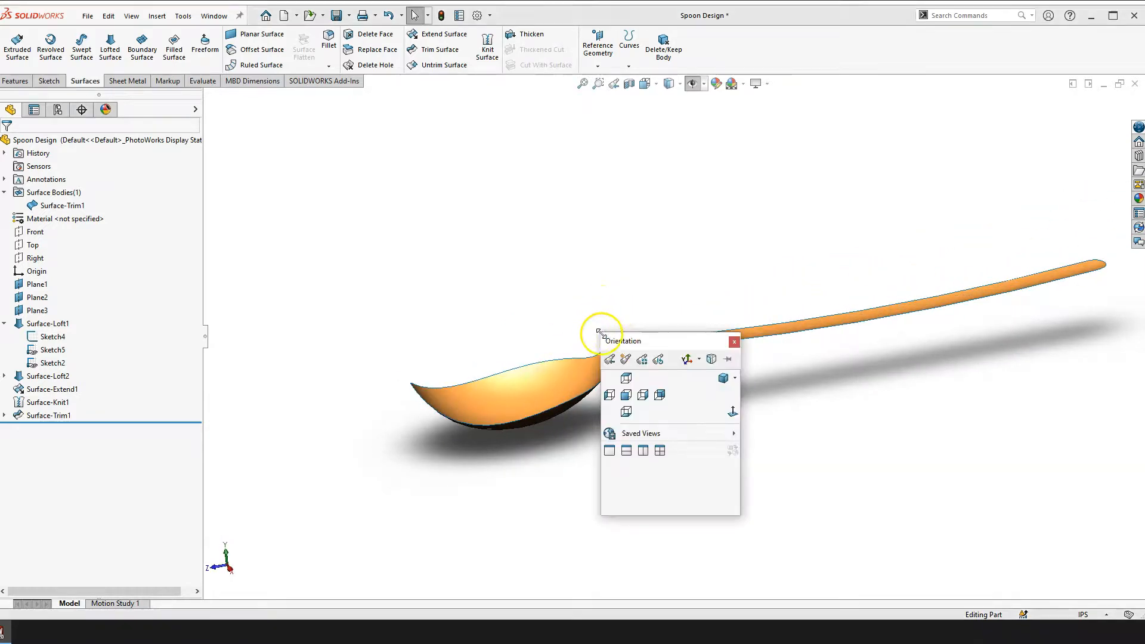
click(726, 379)
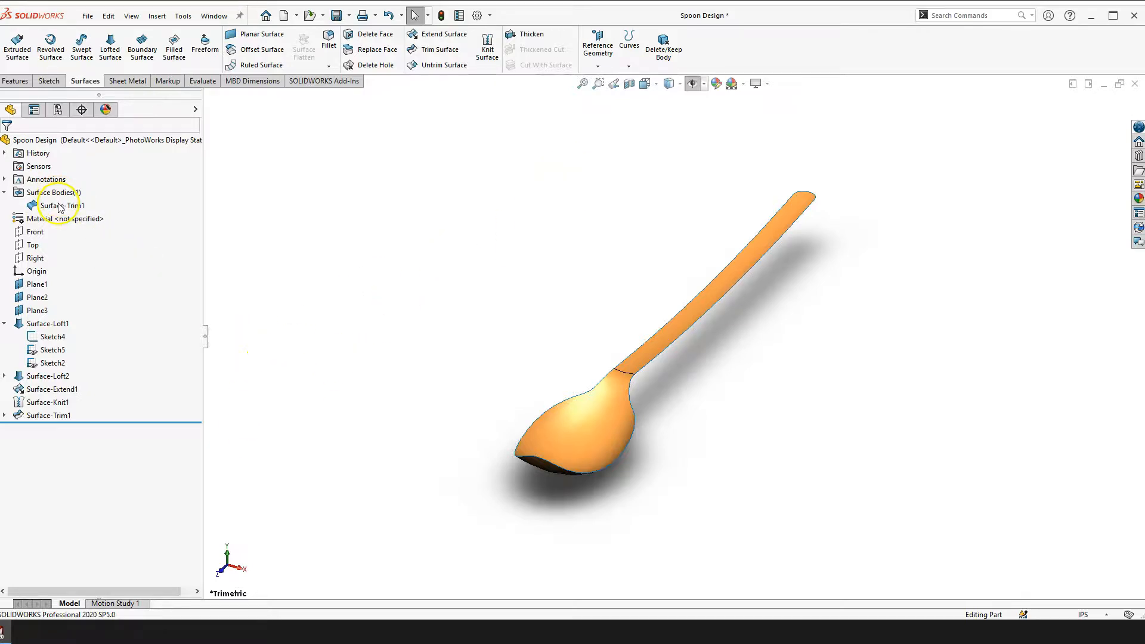
Set up a Thicken of the trimmed spoon surface, comparing the side options and choosing to add material on the underside only
click(597, 428)
click(508, 302)
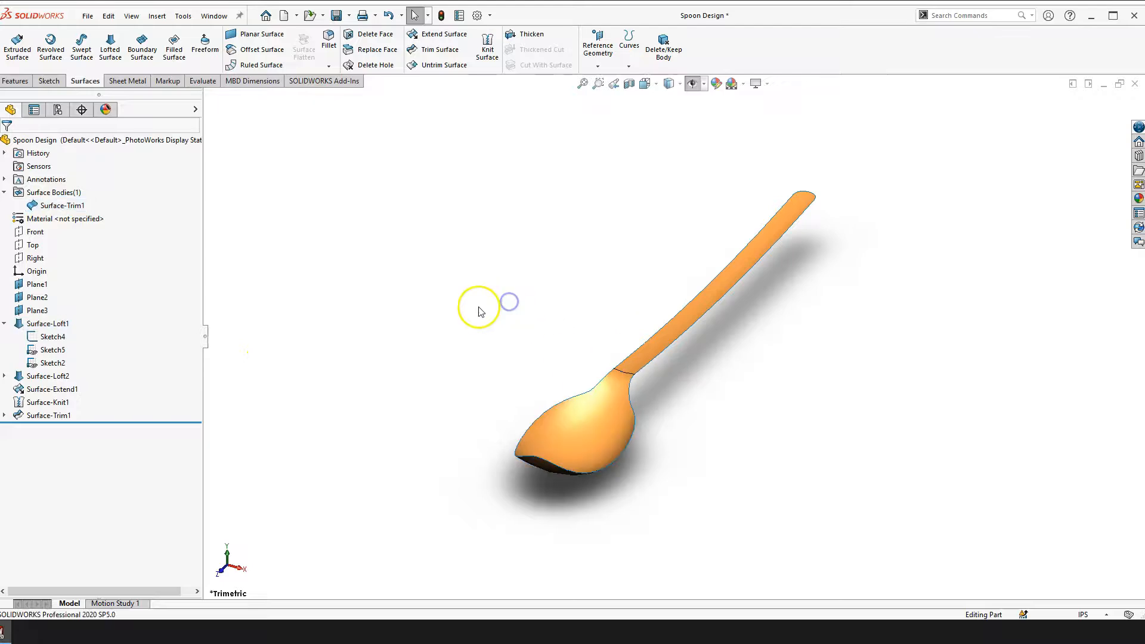
click(65, 207)
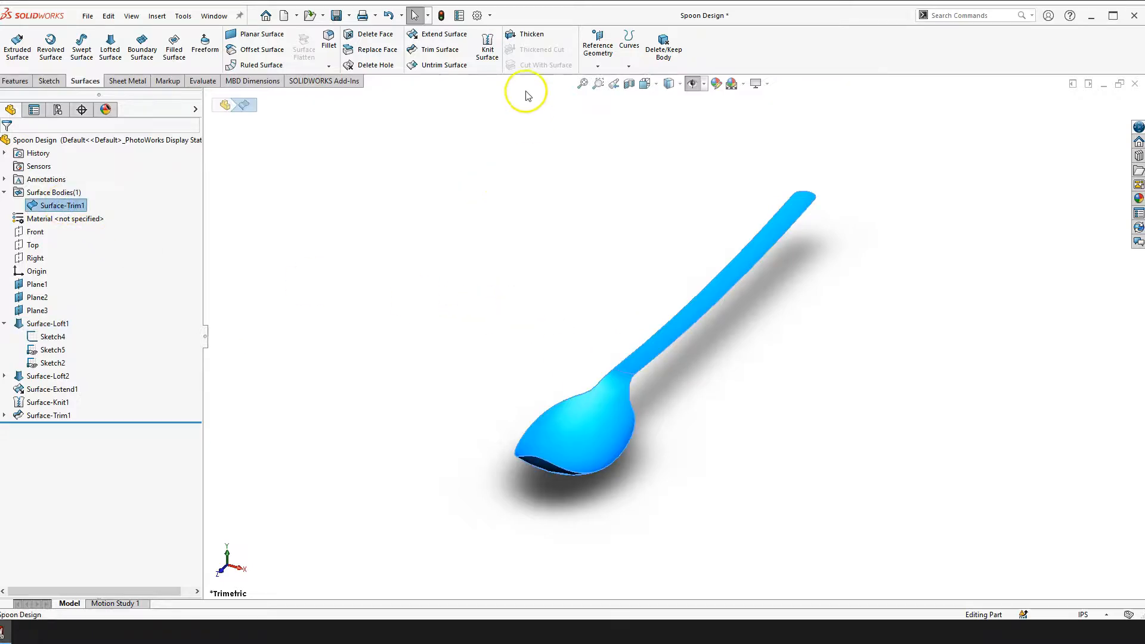
click(528, 34)
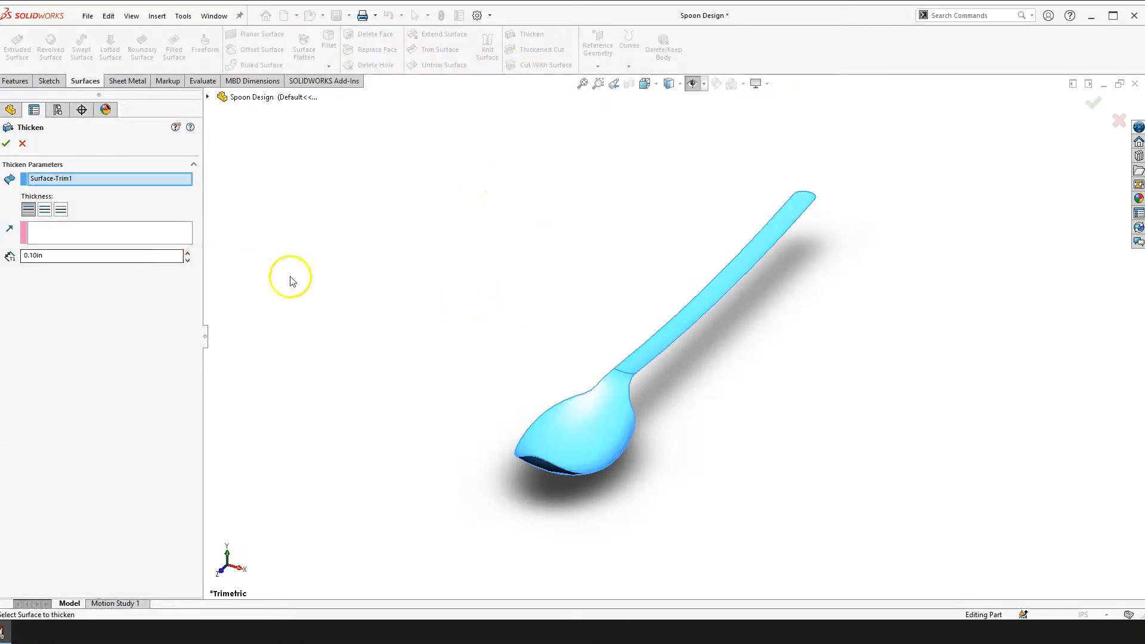
right_drag(310, 236, 318, 285)
drag(512, 353, 485, 307)
scroll(346, 286, down, 3)
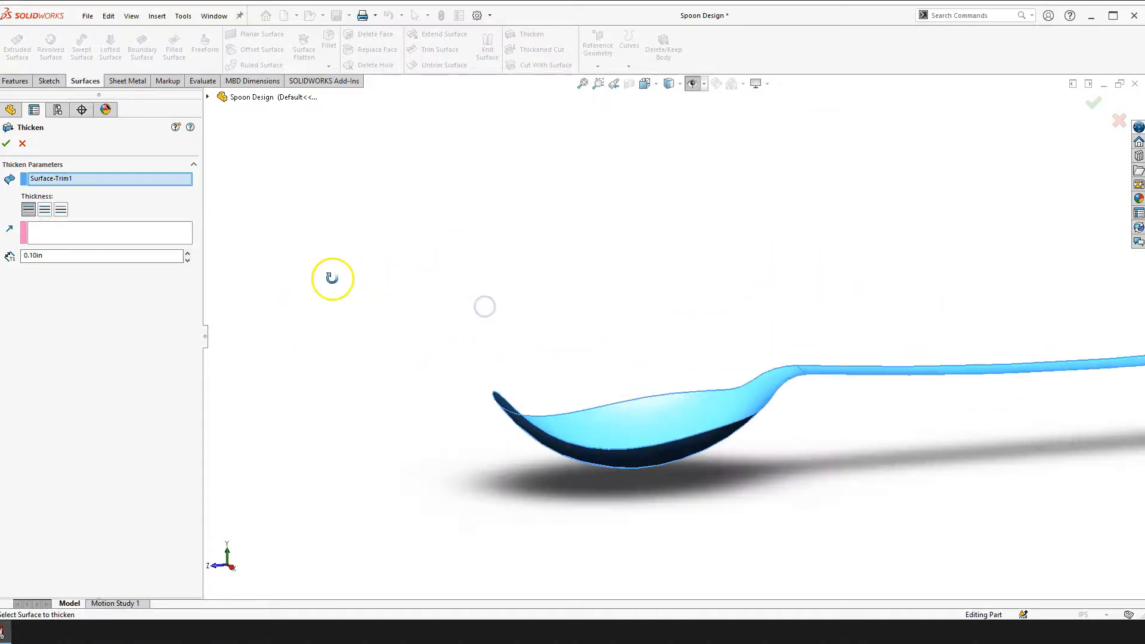
click(62, 210)
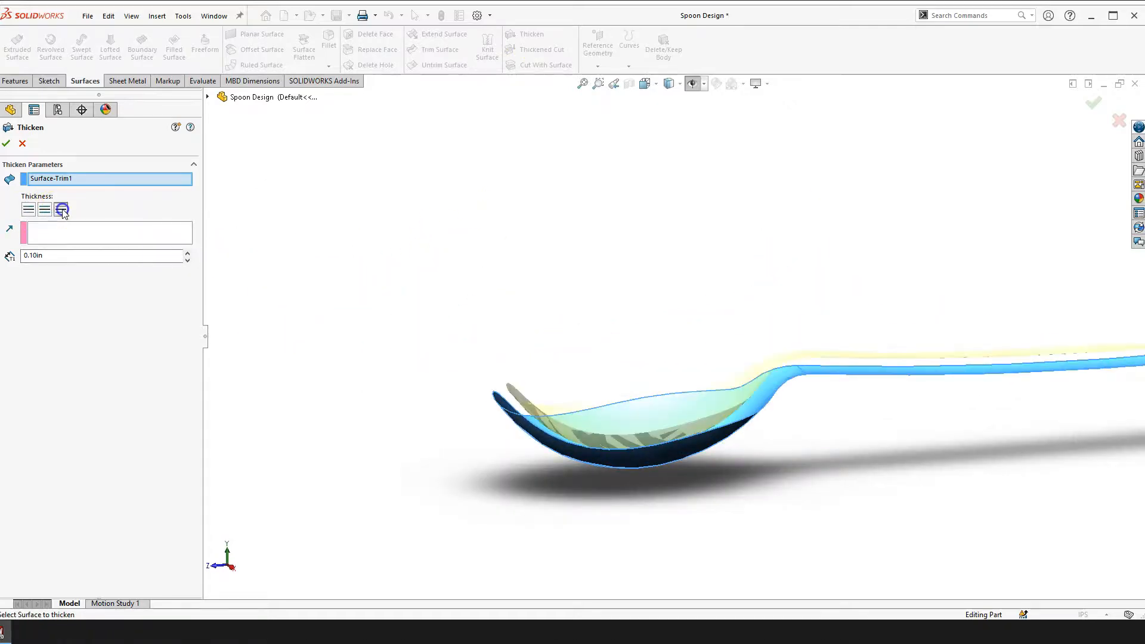
click(44, 210)
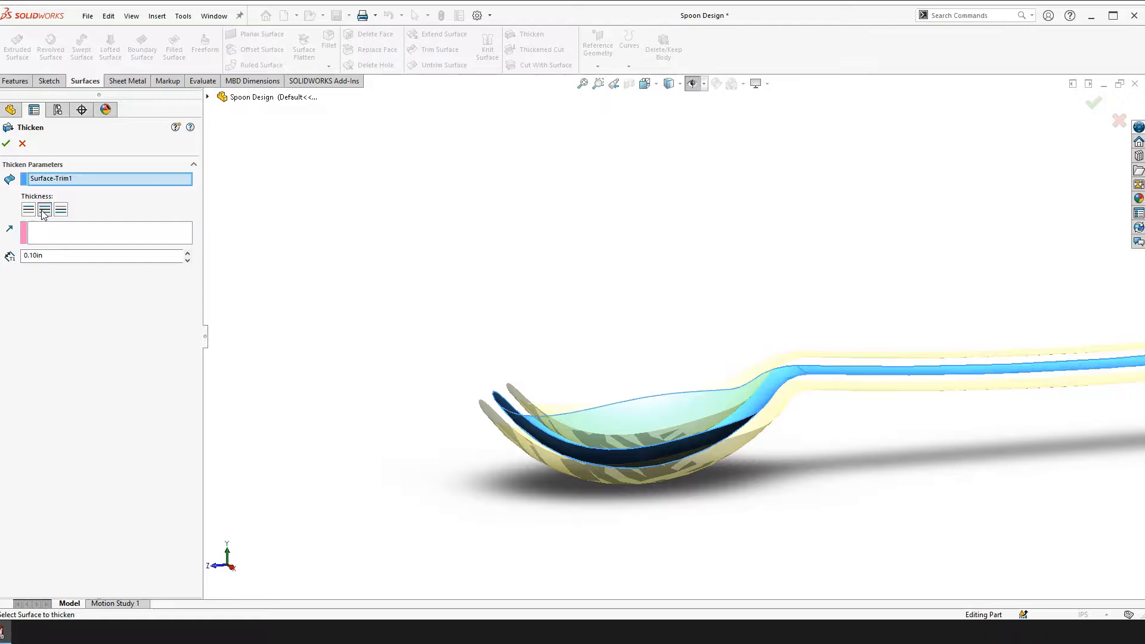
click(29, 211)
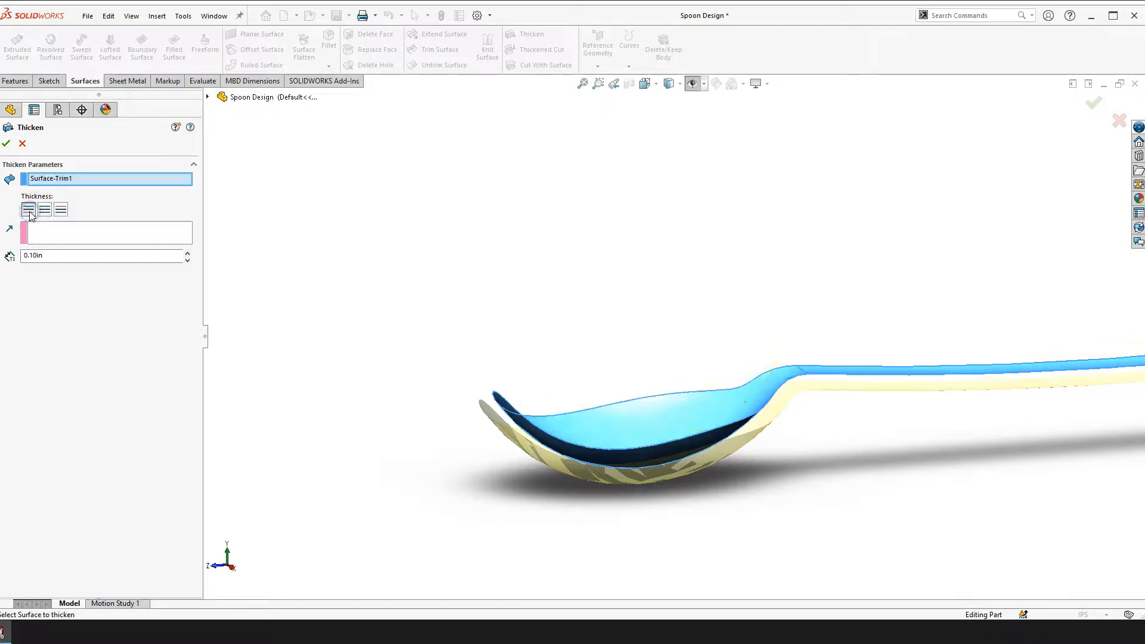
click(62, 210)
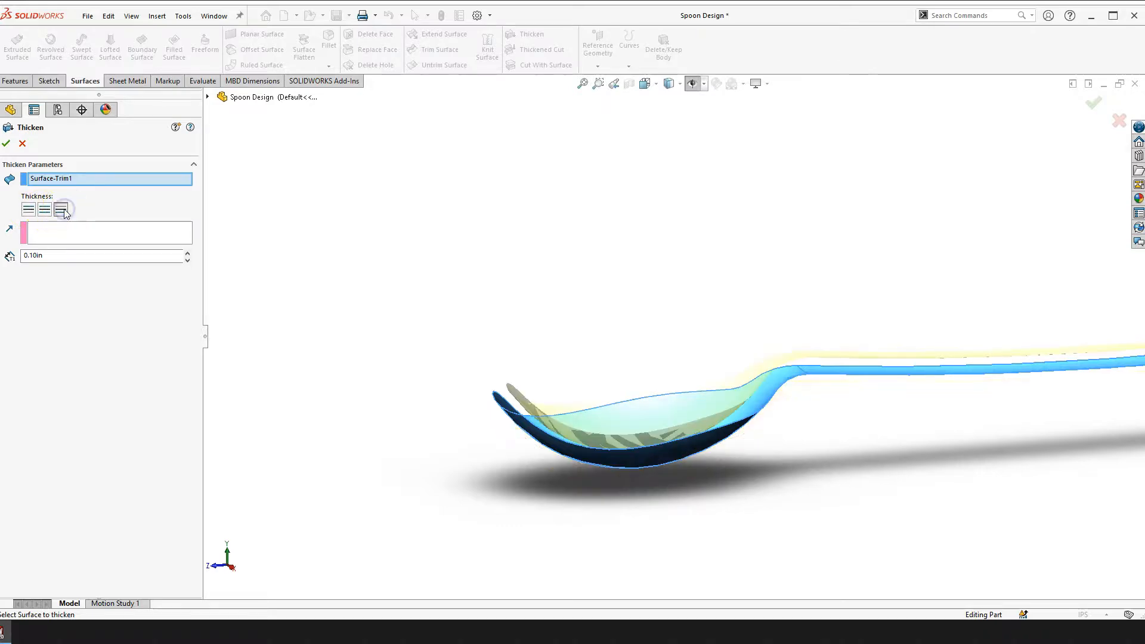
click(29, 210)
Set the thickness to 0.03 in and complete the Thicken feature
double_click(37, 257)
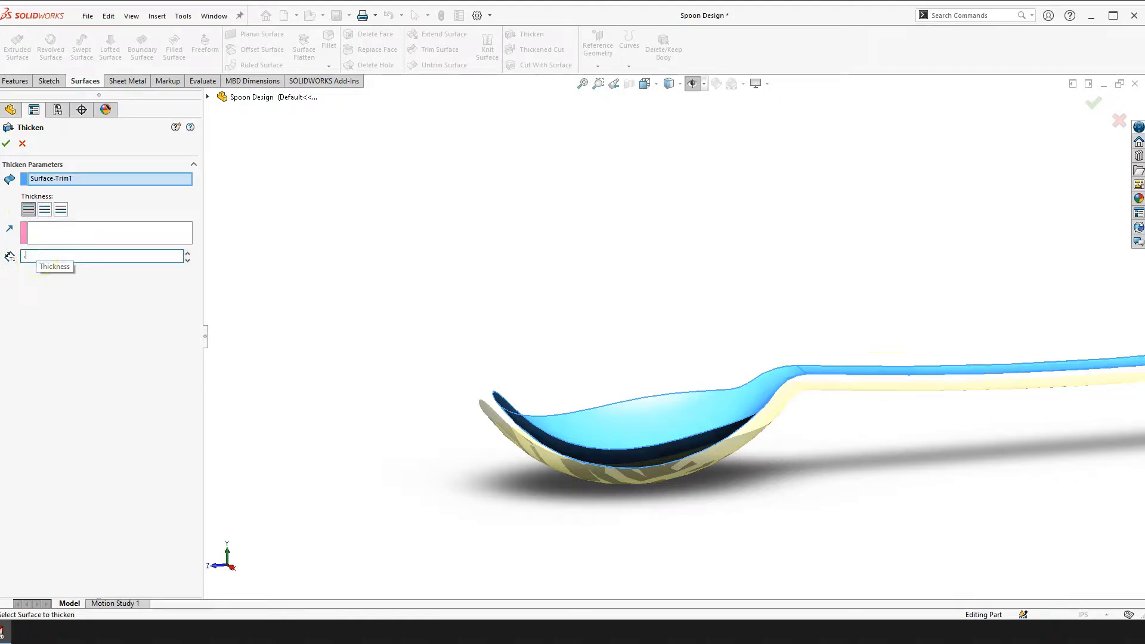
text(.03)
key(Return)
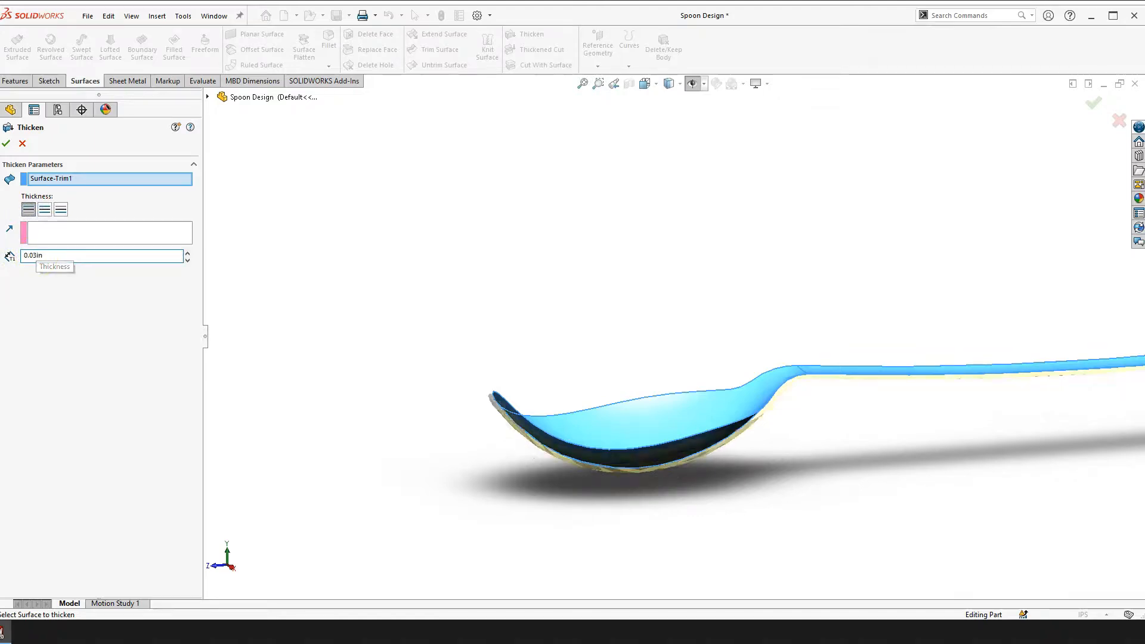
click(6, 145)
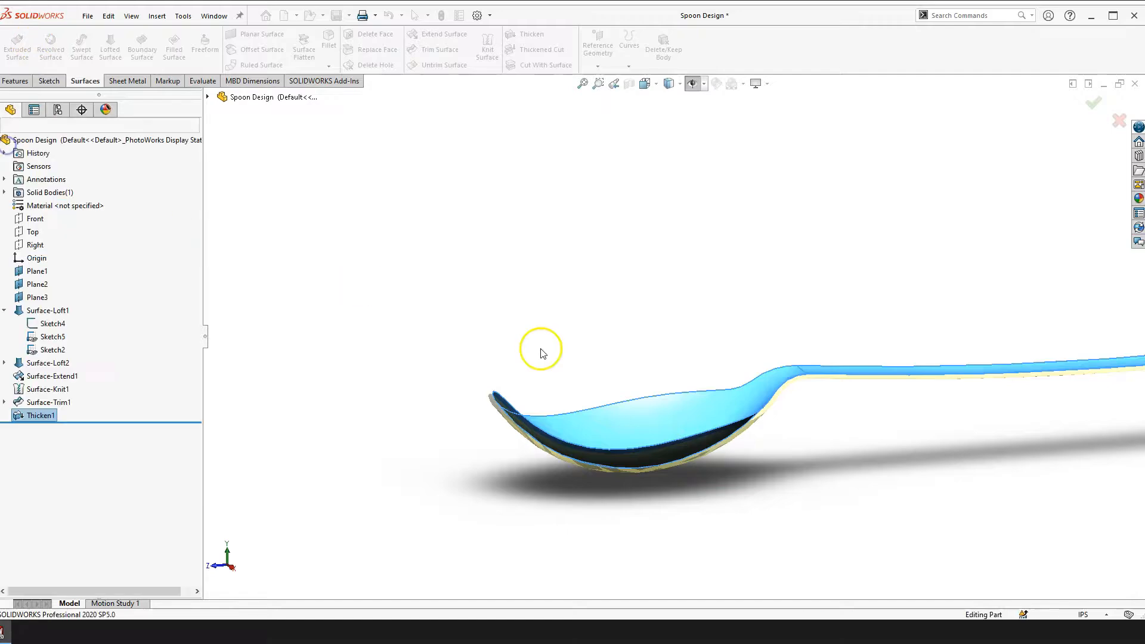
Examine the thickened solid spoon from several angles, including the bowl's rim and front end
scroll(543, 353, up, 7)
click(605, 294)
right_drag(588, 274, 587, 329)
drag(710, 346, 631, 380)
scroll(626, 385, down, 2)
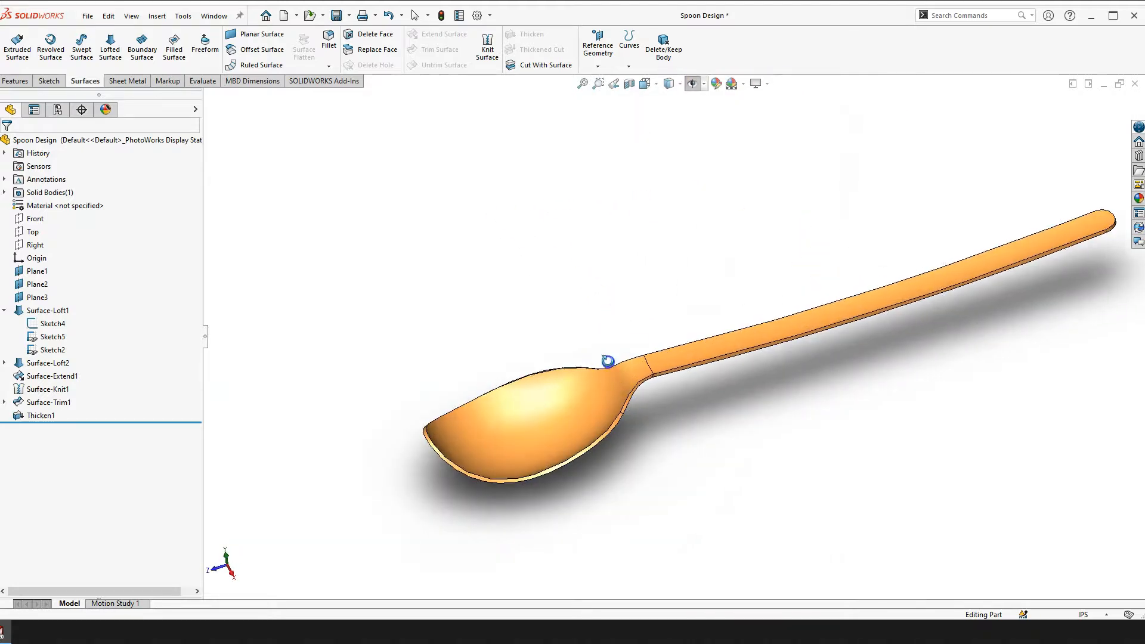
middle_drag(608, 360, 616, 310)
scroll(545, 412, down, 1)
drag(544, 412, 631, 352)
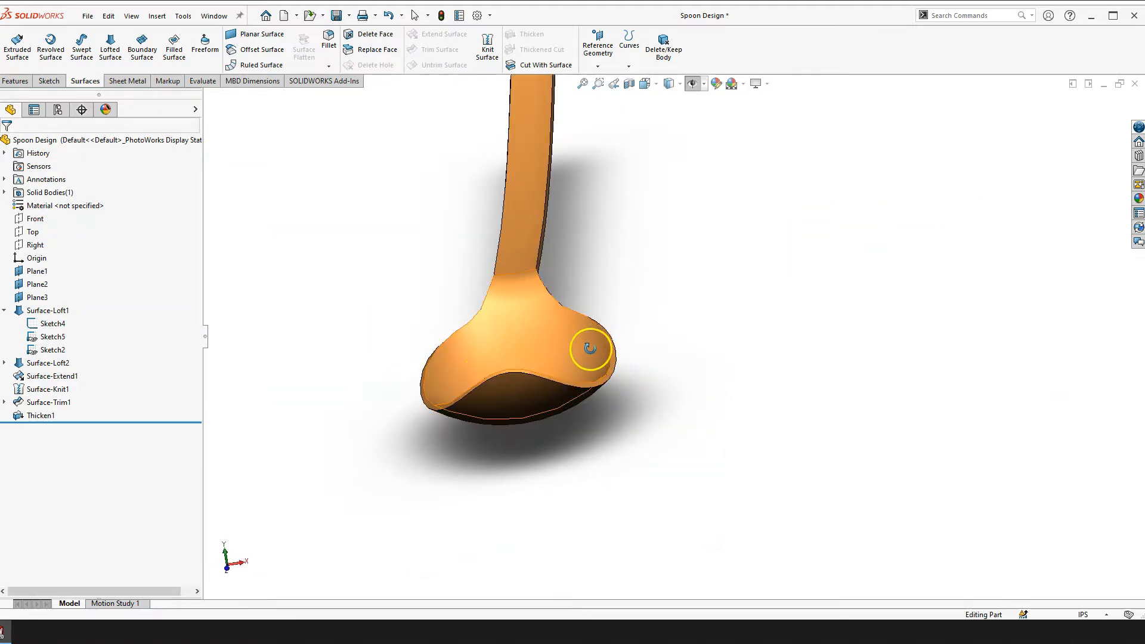
Highlight Sketch4 against the solid bowl, review the whole spoon at an angle, and collapse Surface-Loft1 in the feature tree
click(55, 324)
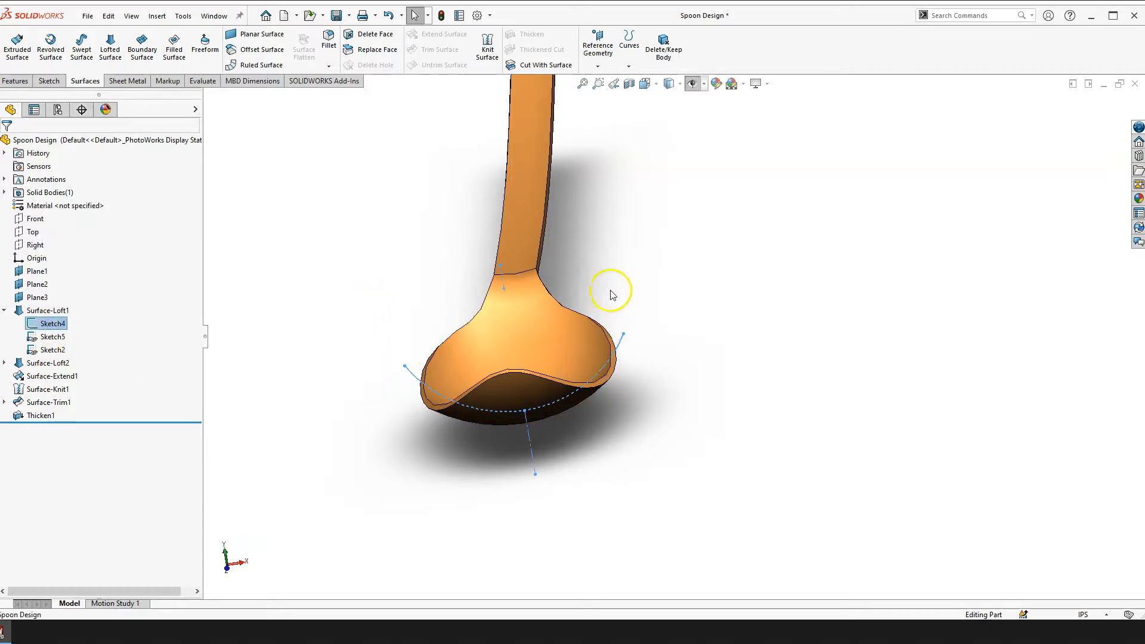
click(671, 376)
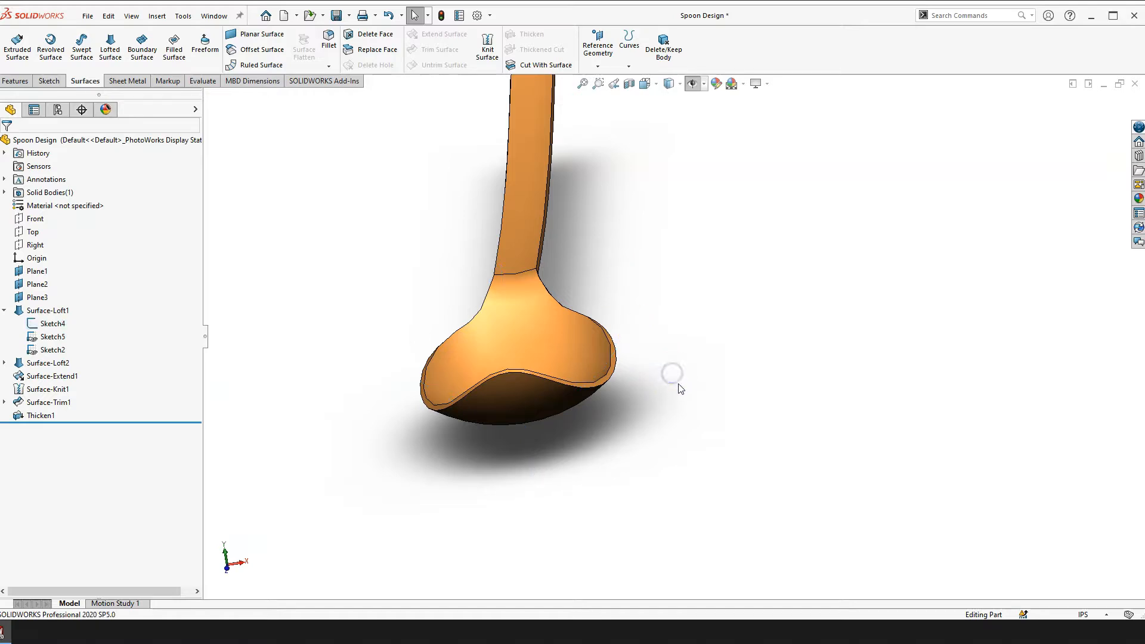
key(space)
click(794, 430)
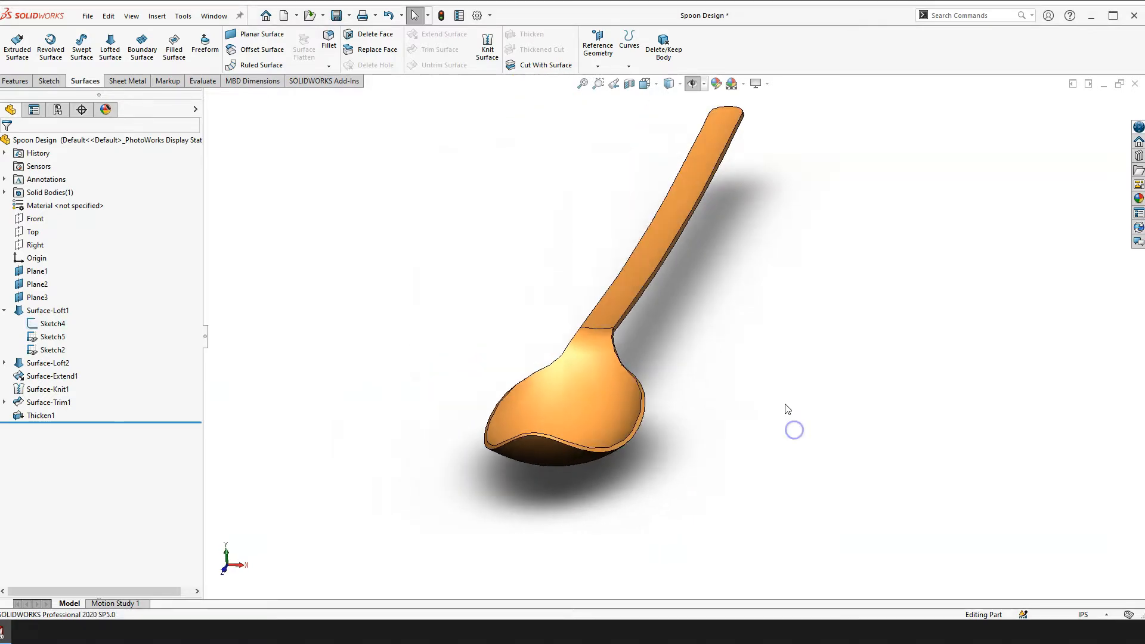
middle_drag(683, 429, 559, 277)
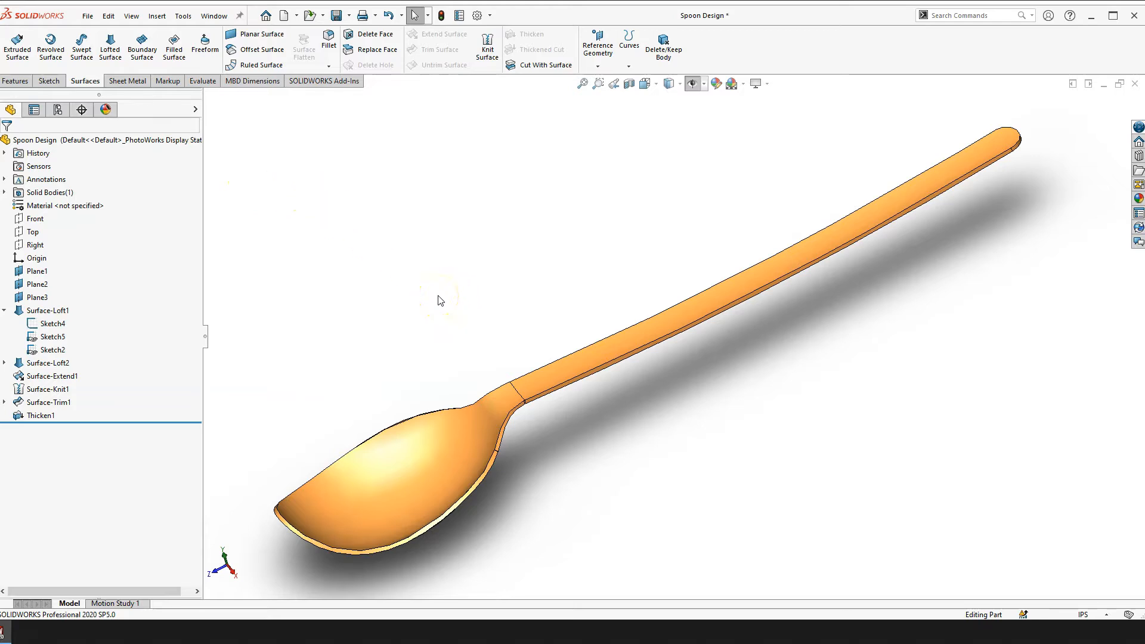
click(4, 310)
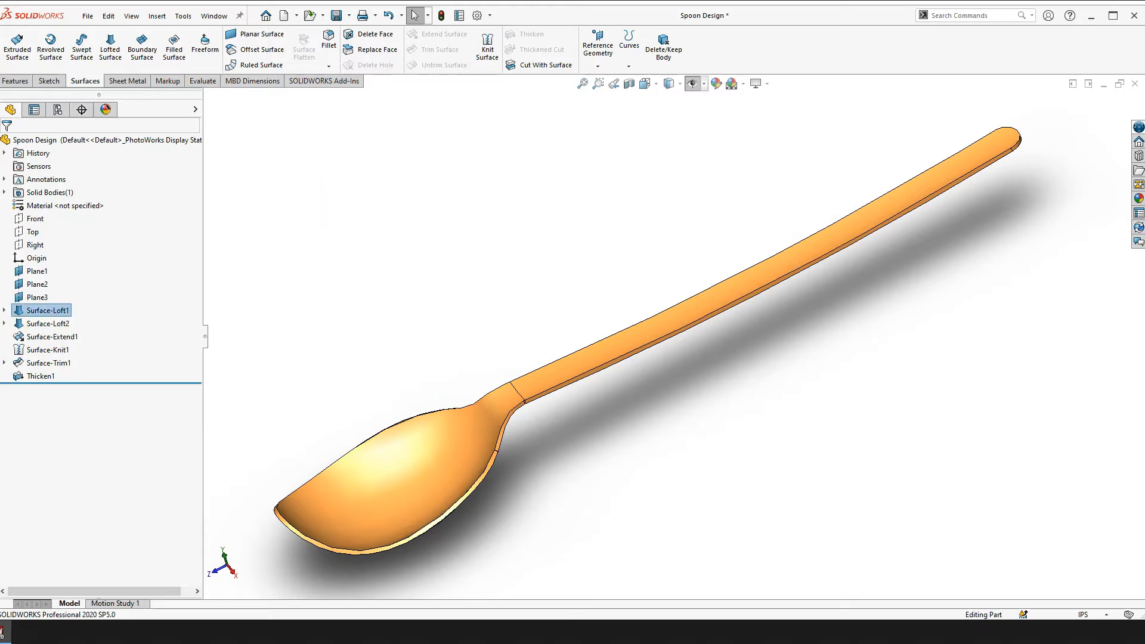